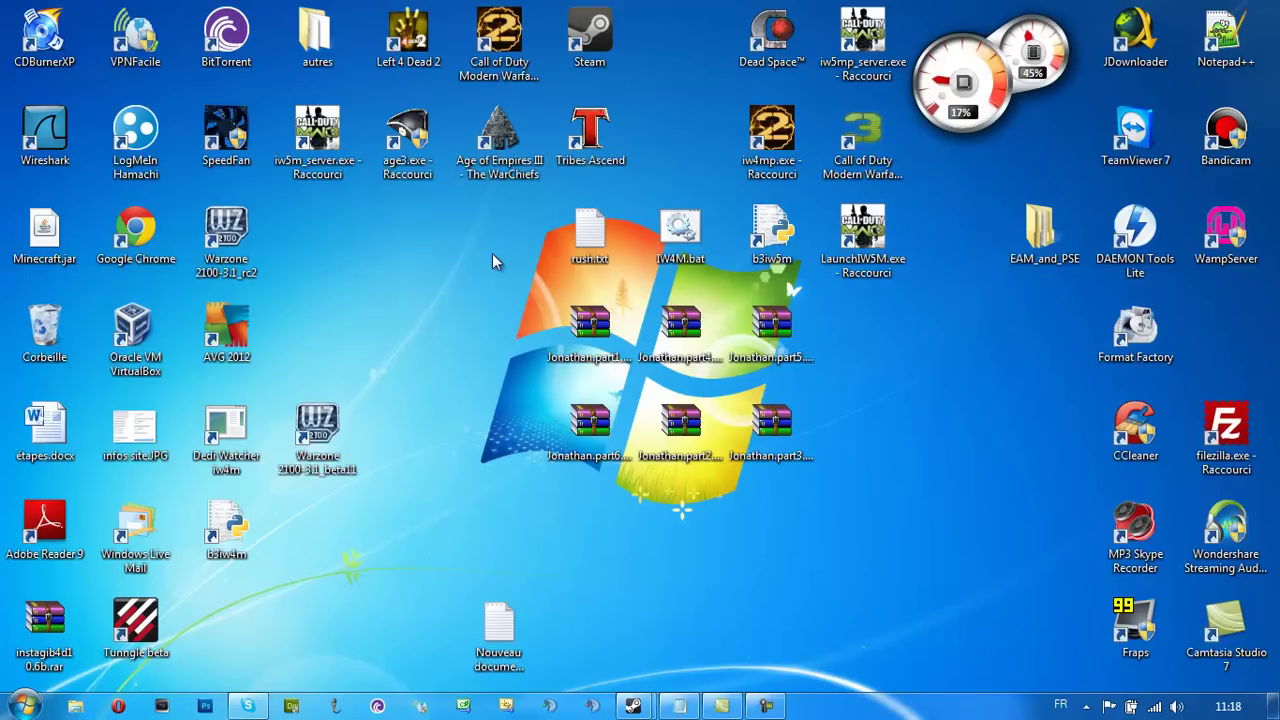
Launch Opera from the Start menu and go to MediaFire from Speed Dial
{"action": "key", "text": "super"}
{"action": "left_click", "coordinate": [118, 707]}
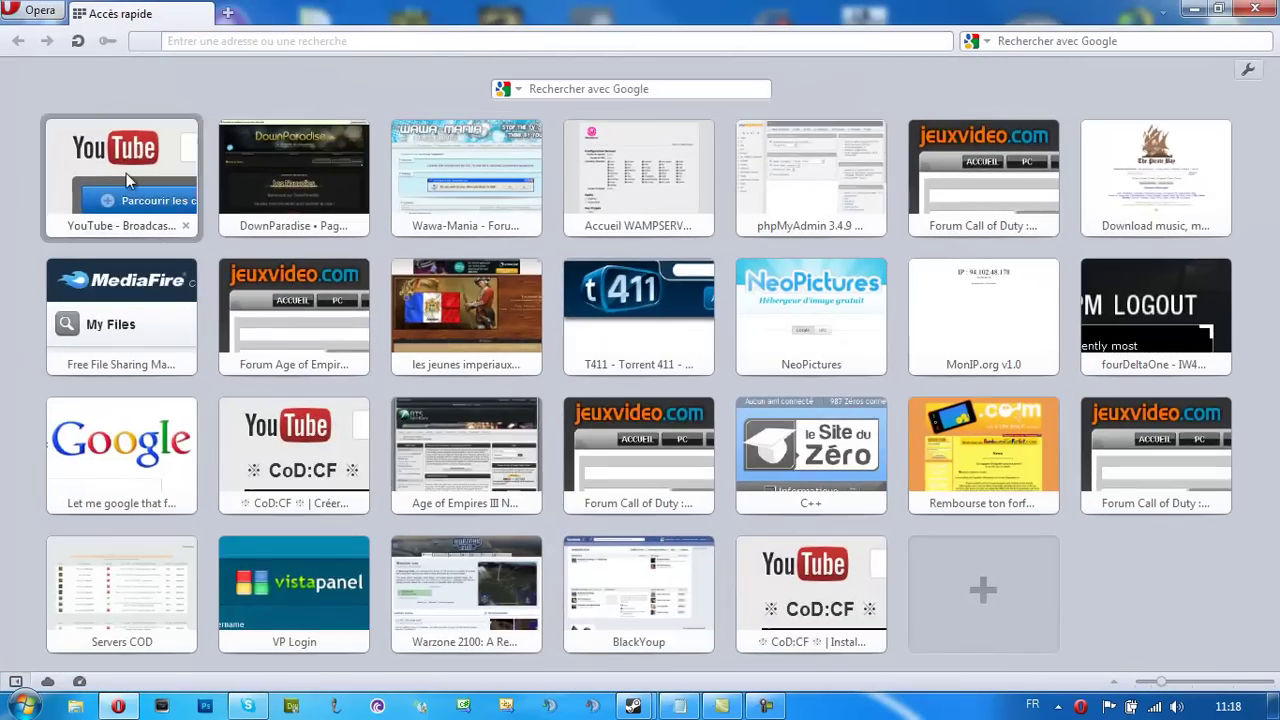
{"action": "left_click", "coordinate": [126, 173]}
{"action": "left_click", "coordinate": [228, 13]}
{"action": "left_click", "coordinate": [218, 13]}
{"action": "left_click", "coordinate": [157, 349]}
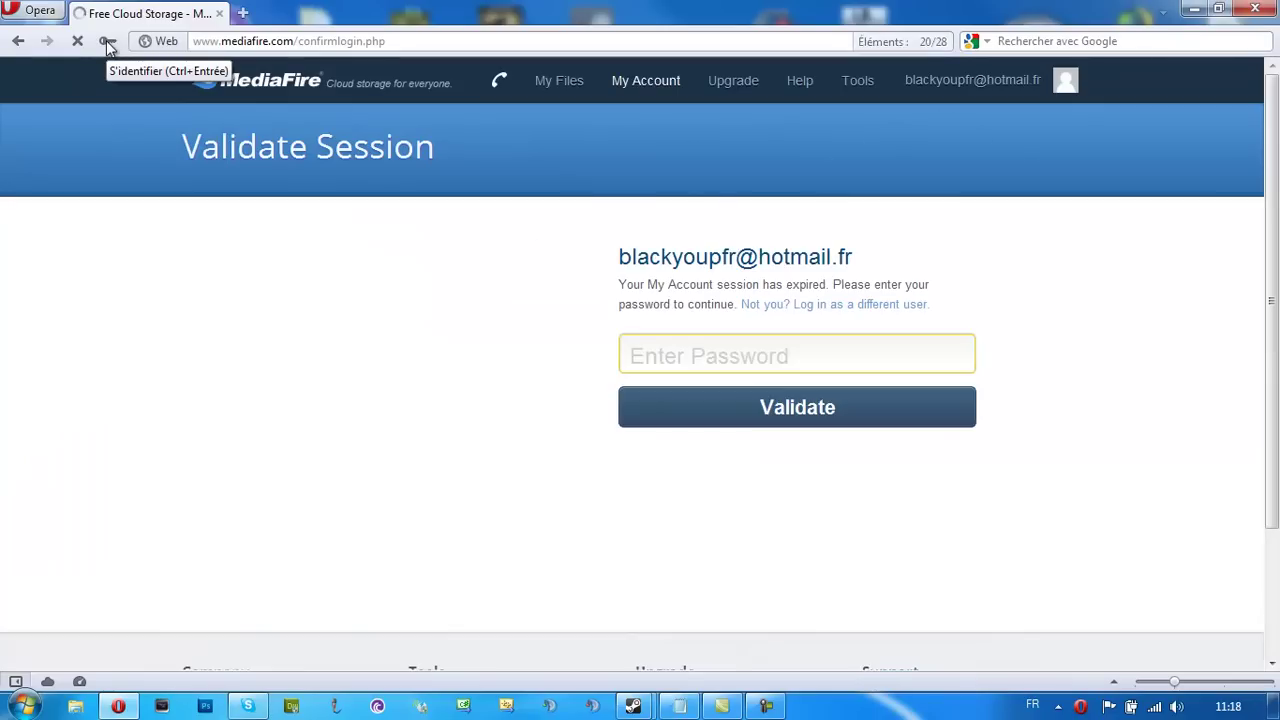
Validate the expired MediaFire session using the saved login
{"action": "left_click", "coordinate": [108, 42]}
{"action": "left_click", "coordinate": [700, 399]}
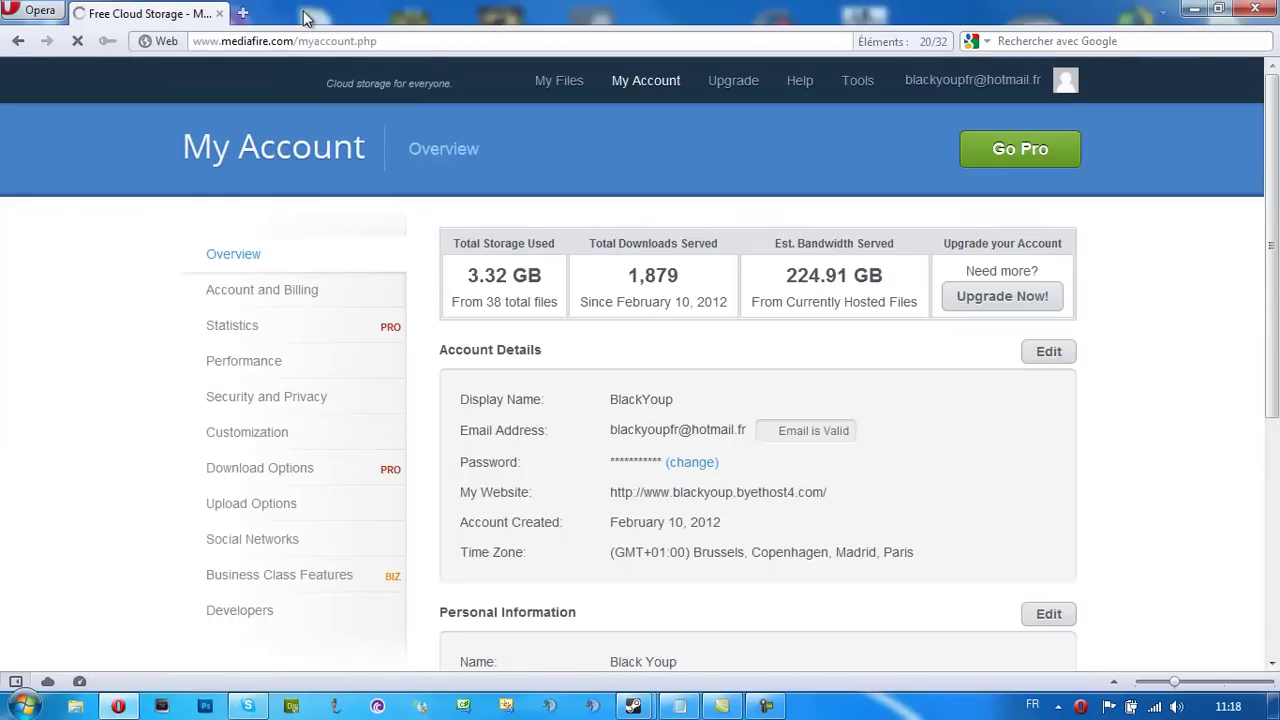
{"action": "left_click_drag", "start_coordinate": [786, 278], "coordinate": [890, 285]}
{"action": "left_click", "coordinate": [885, 280]}
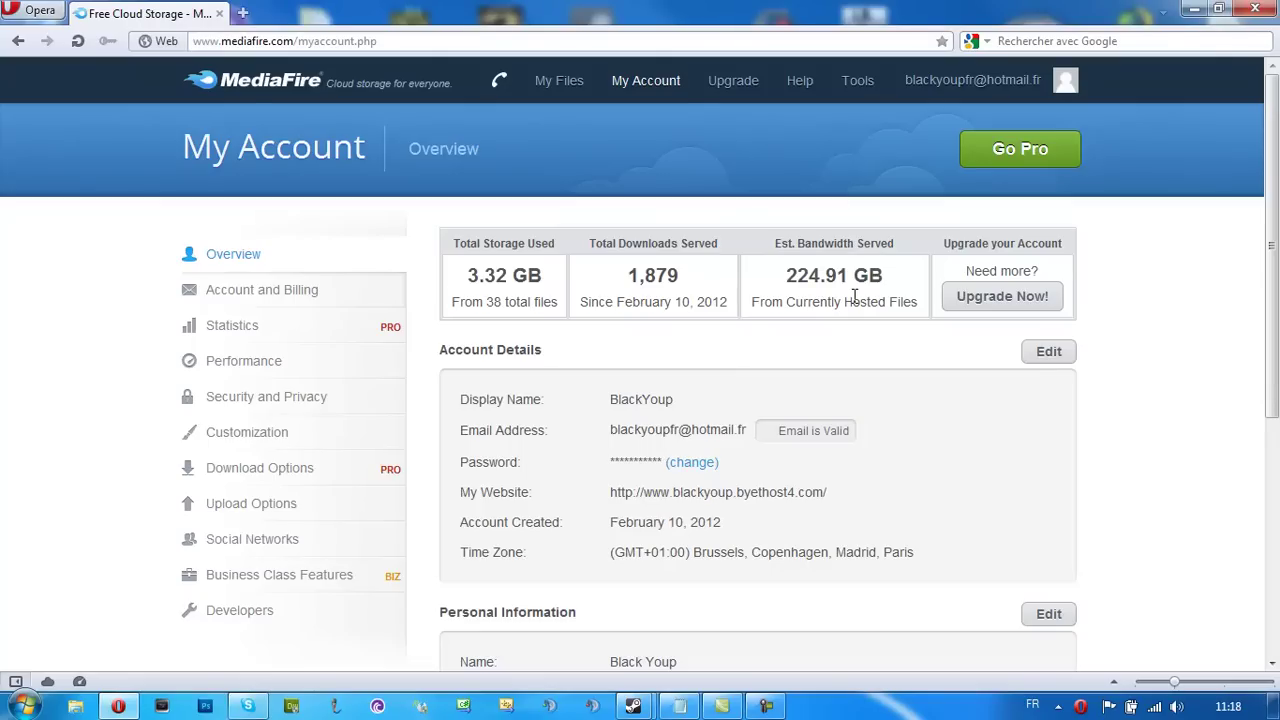
Browse My Files to Youtube > IW5M > DLC IW5M
{"action": "left_click", "coordinate": [552, 82]}
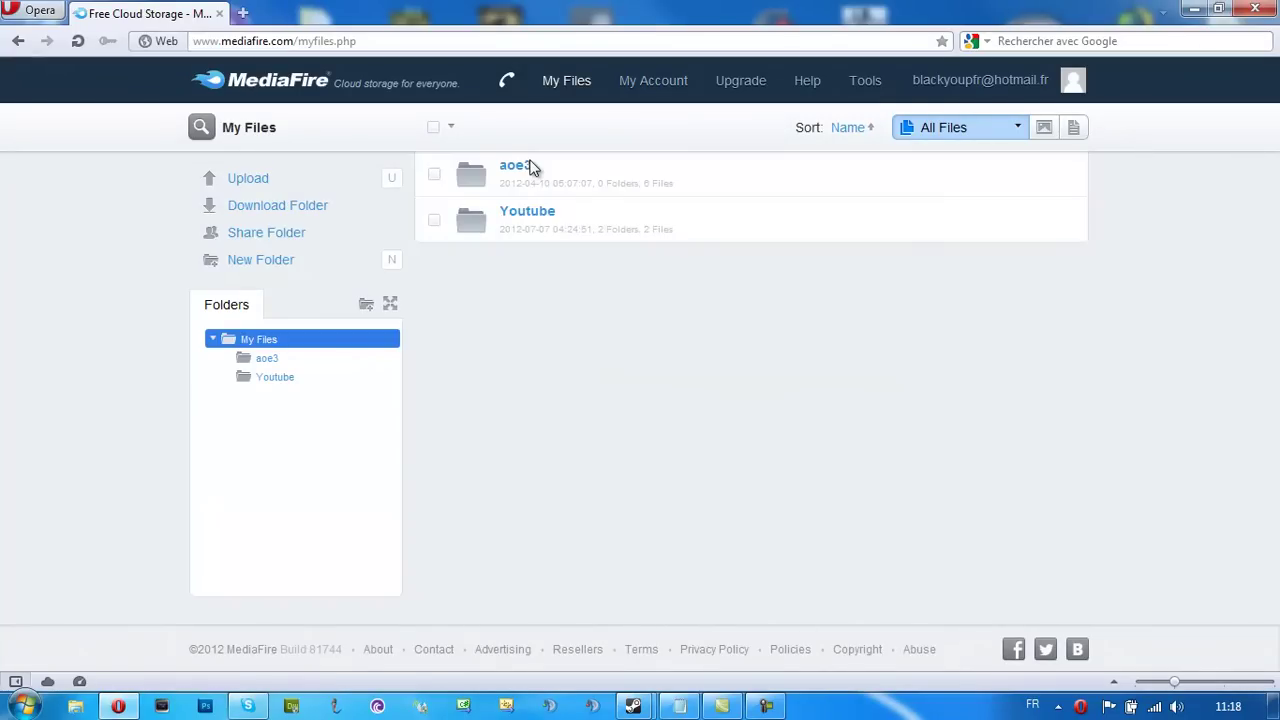
{"action": "left_click", "coordinate": [527, 212]}
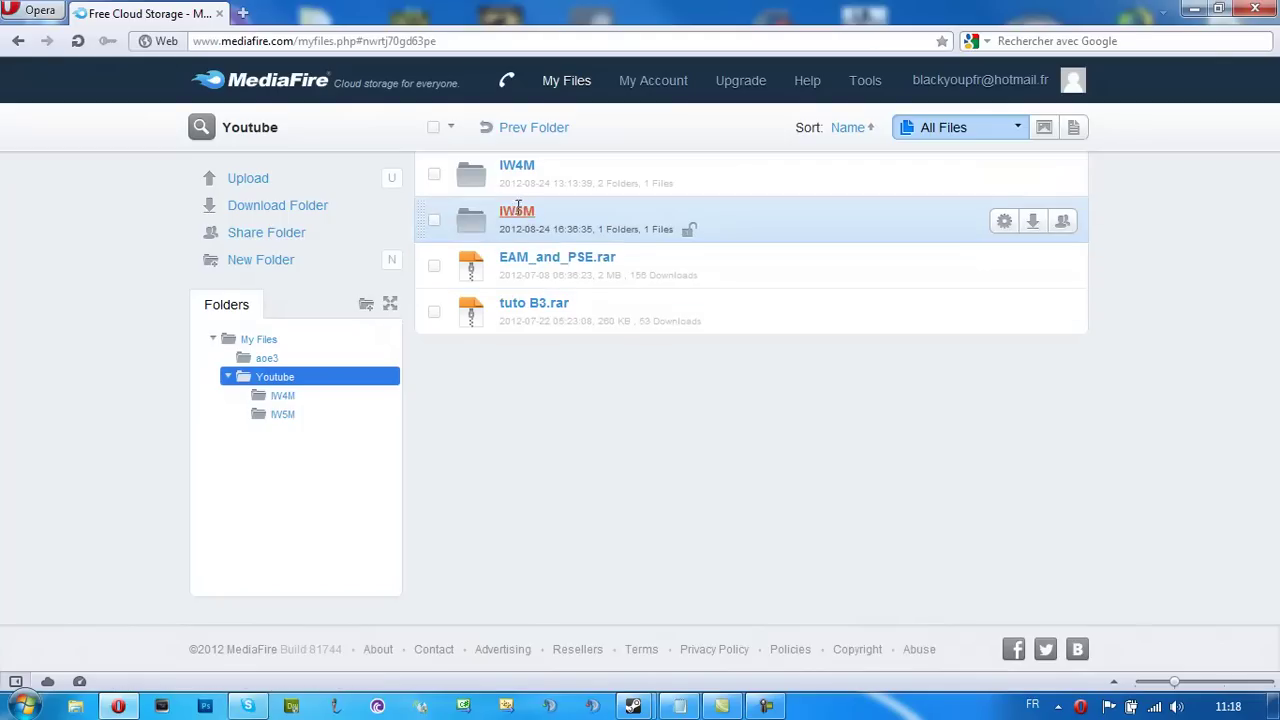
{"action": "left_click", "coordinate": [518, 210]}
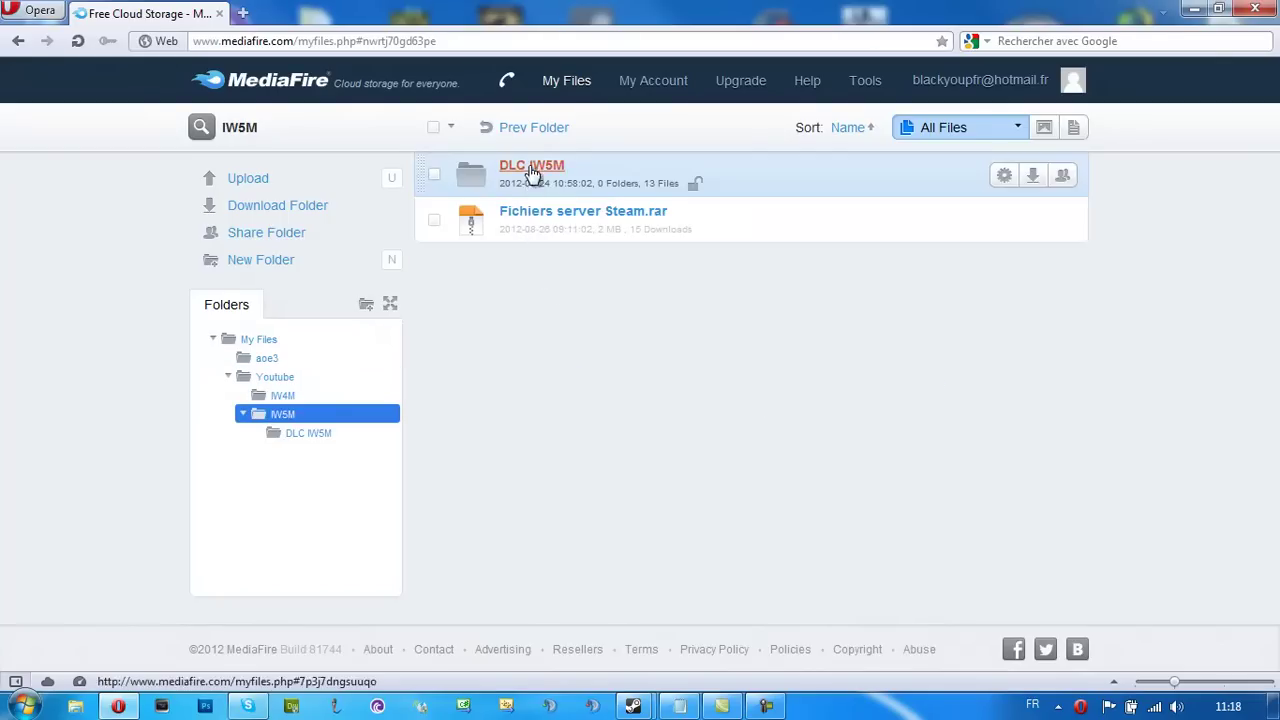
{"action": "left_click", "coordinate": [531, 170]}
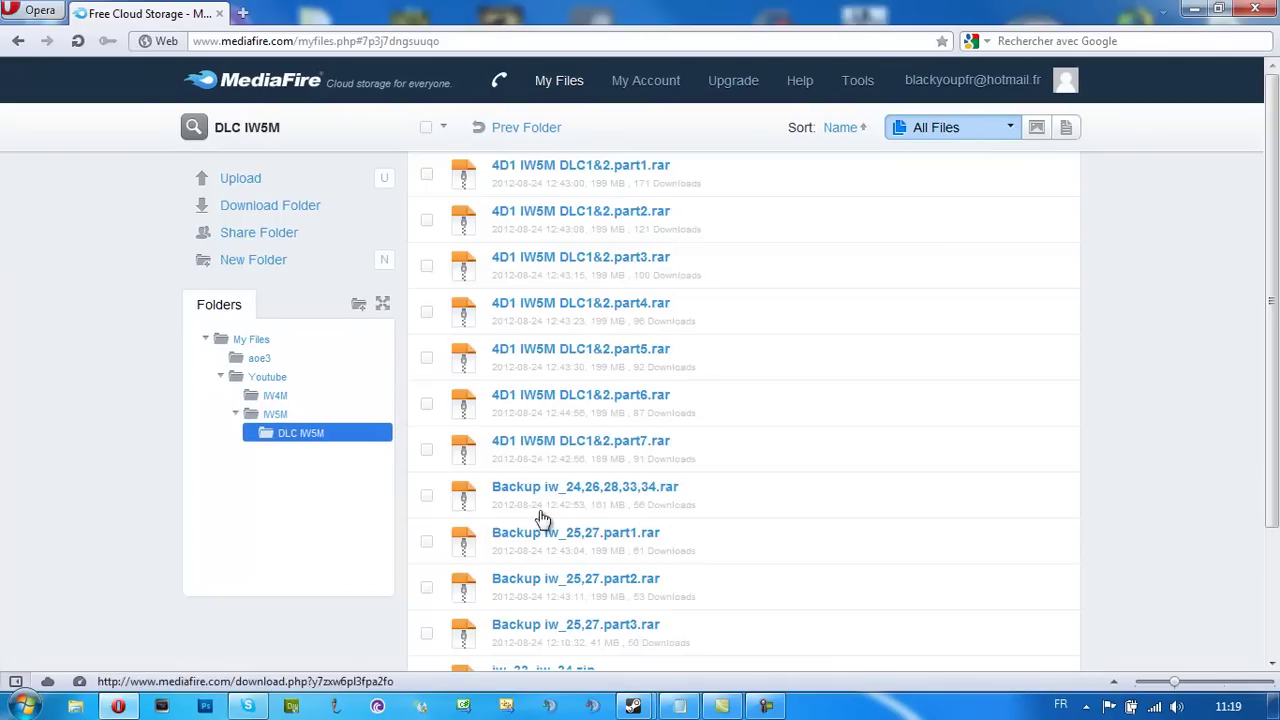
{"action": "scroll", "coordinate": [895, 640], "scroll_direction": "down", "scroll_amount": 2}
{"action": "scroll", "coordinate": [895, 640], "scroll_direction": "up", "scroll_amount": 2}
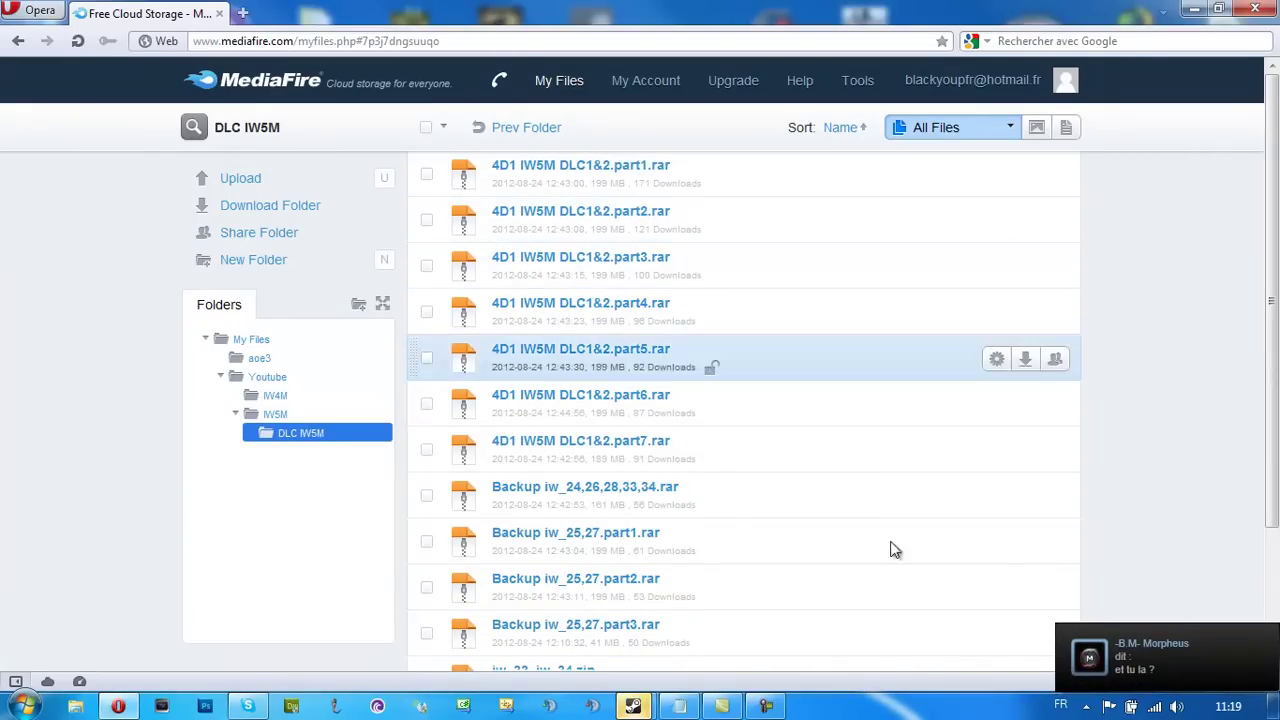
Reply 'nan dsl, en video' in the Steam friend chat, then close the chat
{"action": "left_click", "coordinate": [1106, 648]}
{"action": "type", "text": "nan ds"}
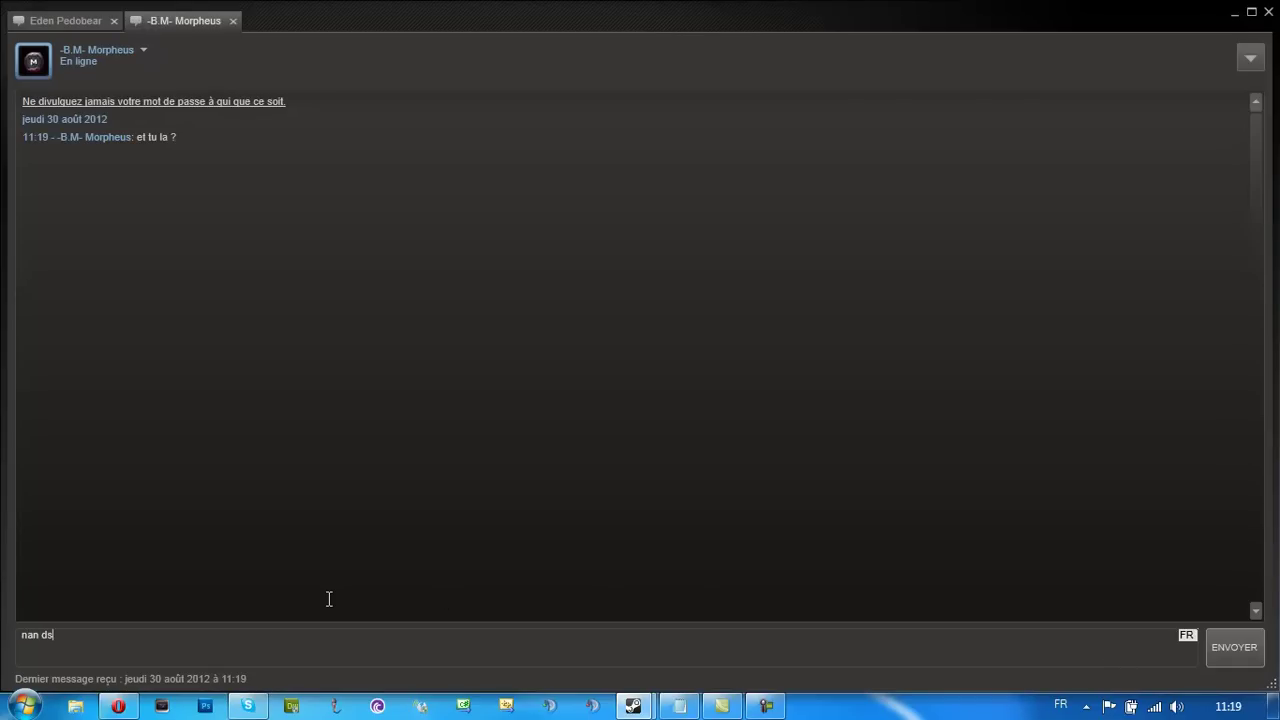
{"action": "type", "text": "l, en video"}
{"action": "key", "text": "Return"}
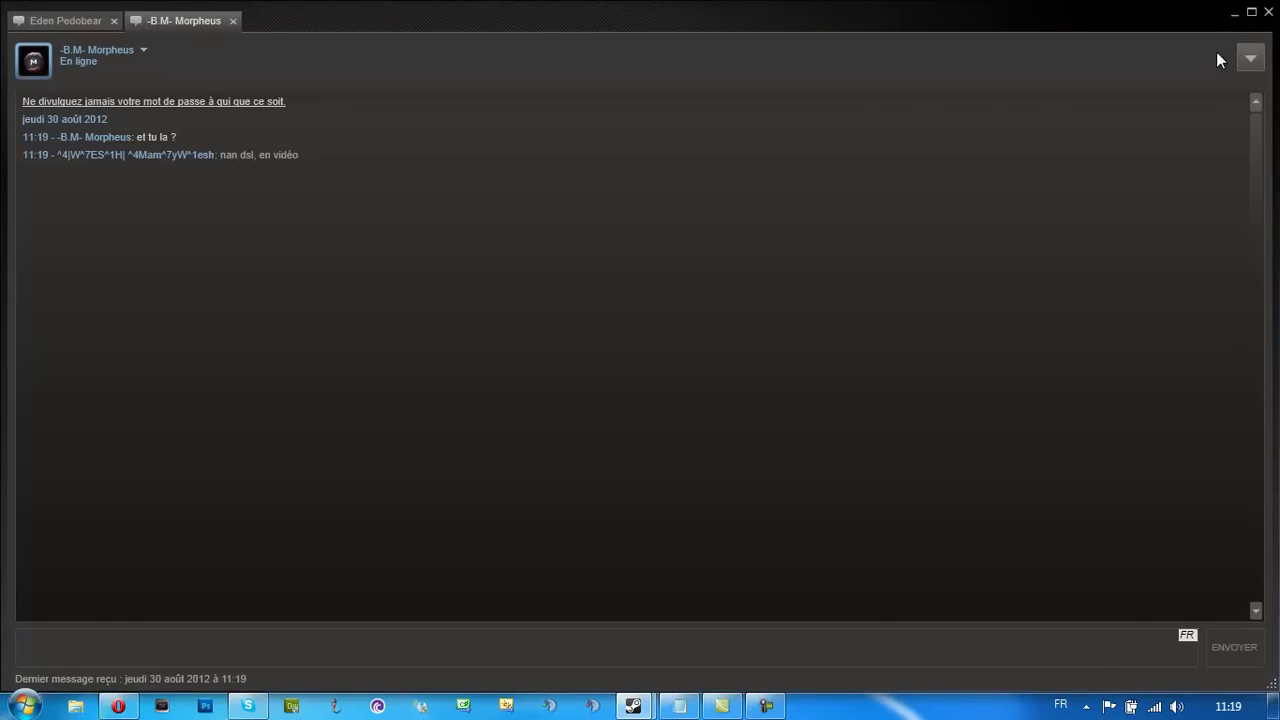
{"action": "left_click", "coordinate": [1271, 12]}
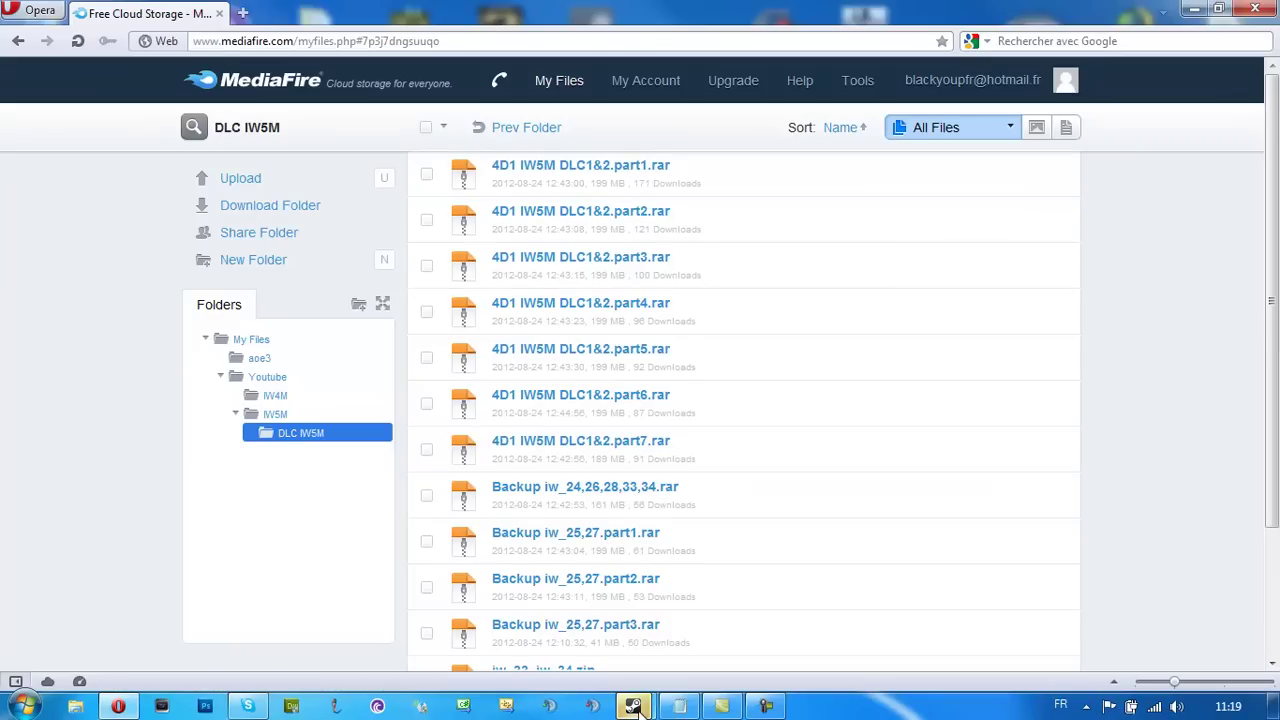
Dismiss the reappearing Steam chat and select the 4D1 IW5M DLC1&2 part1 archive
{"action": "mouse_move", "coordinate": [632, 706]}
{"action": "left_click", "coordinate": [666, 663]}
{"action": "left_click", "coordinate": [1242, 28]}
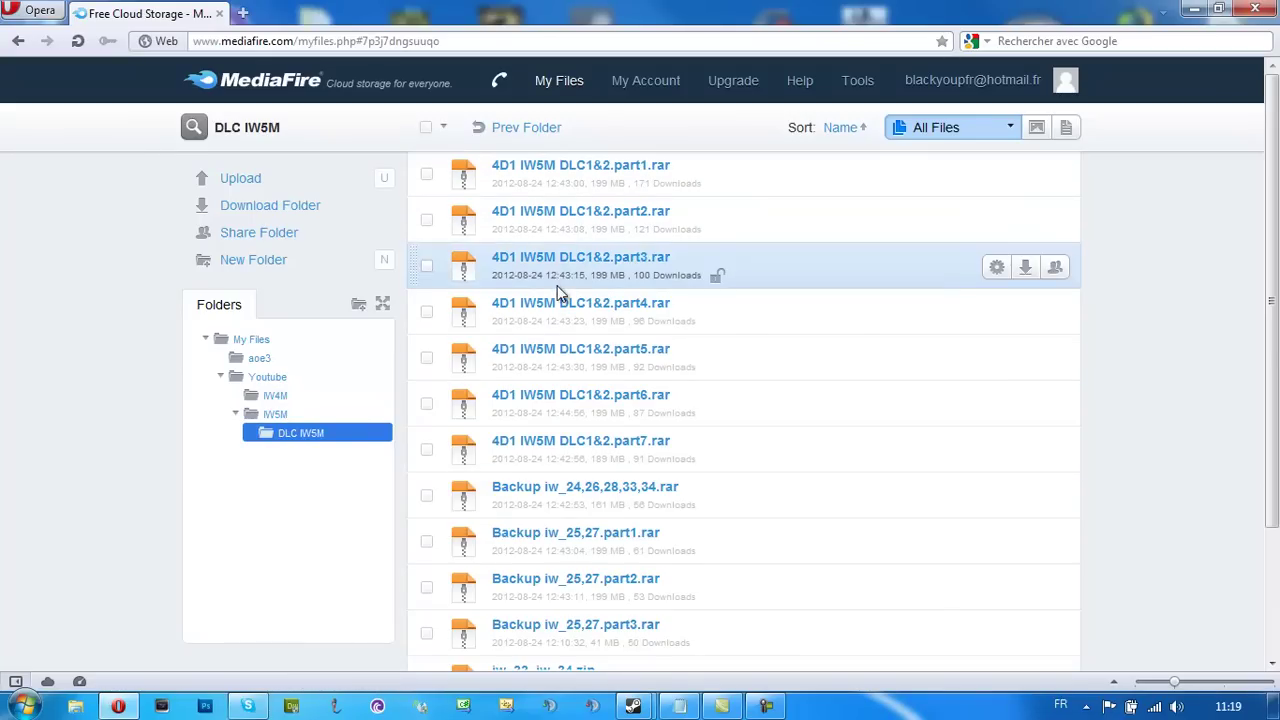
{"action": "scroll", "coordinate": [570, 400], "scroll_direction": "down", "scroll_amount": 3}
{"action": "scroll", "coordinate": [550, 570], "scroll_direction": "up", "scroll_amount": 2}
{"action": "scroll", "coordinate": [550, 570], "scroll_direction": "up", "scroll_amount": 1}
{"action": "left_click", "coordinate": [634, 183]}
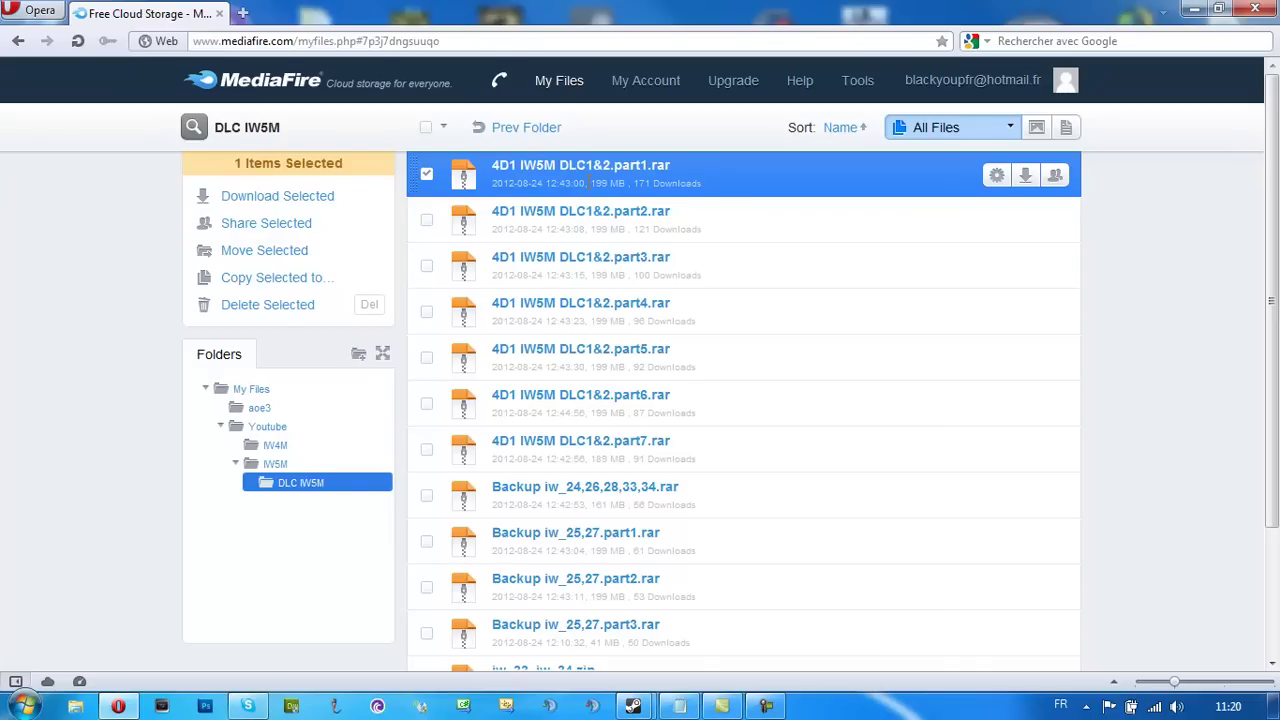
Look inside IW4M > DLC IW4M, return to DLC IW5M, and close Opera
{"action": "left_click", "coordinate": [271, 444]}
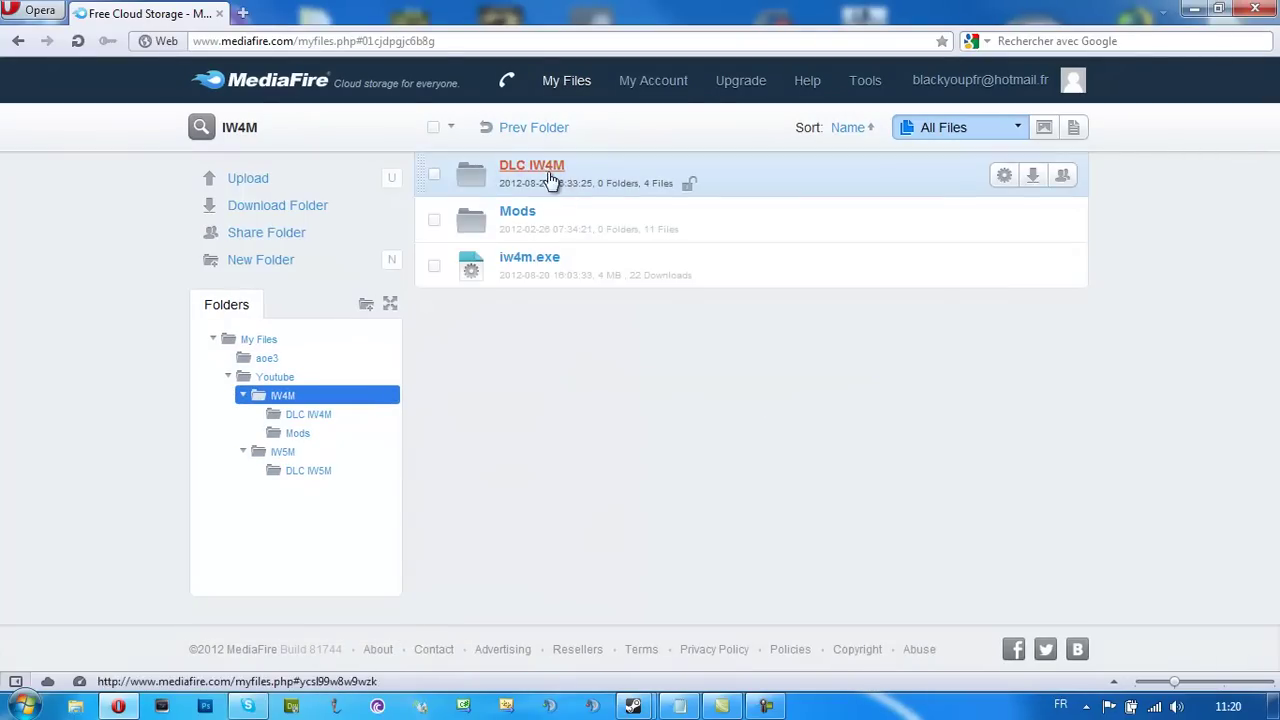
{"action": "left_click", "coordinate": [631, 186]}
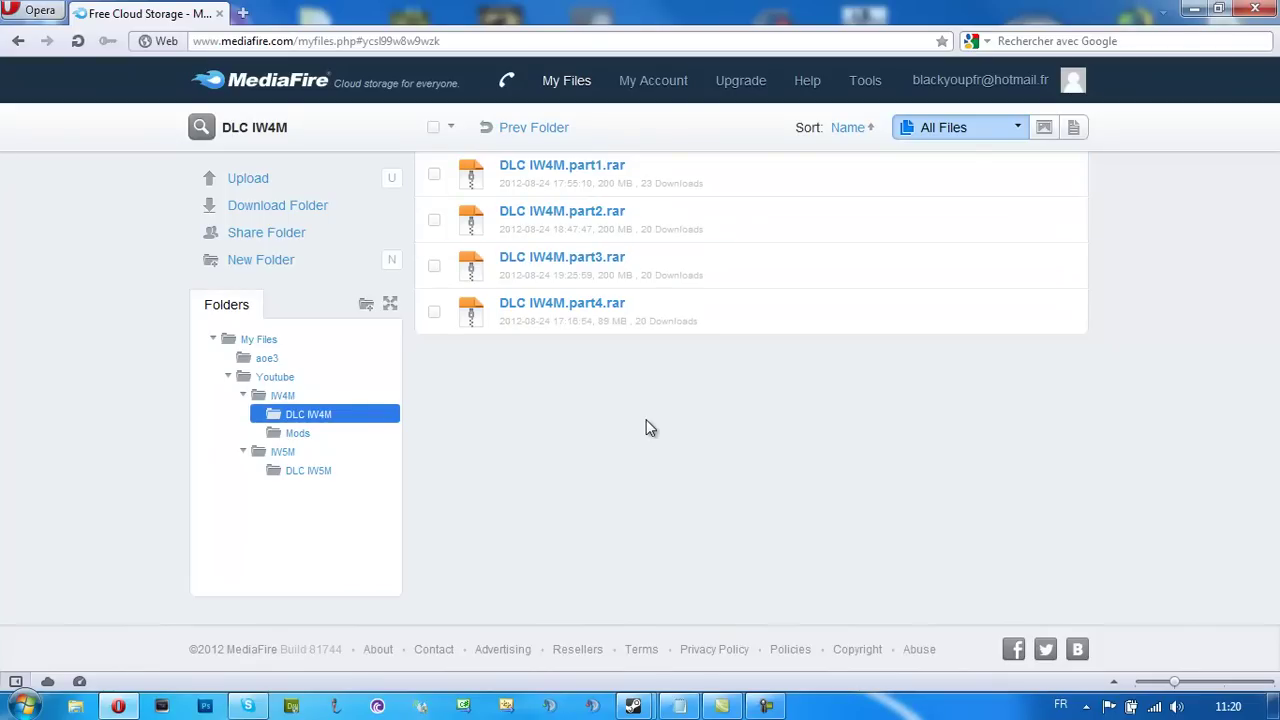
{"action": "left_click", "coordinate": [315, 469]}
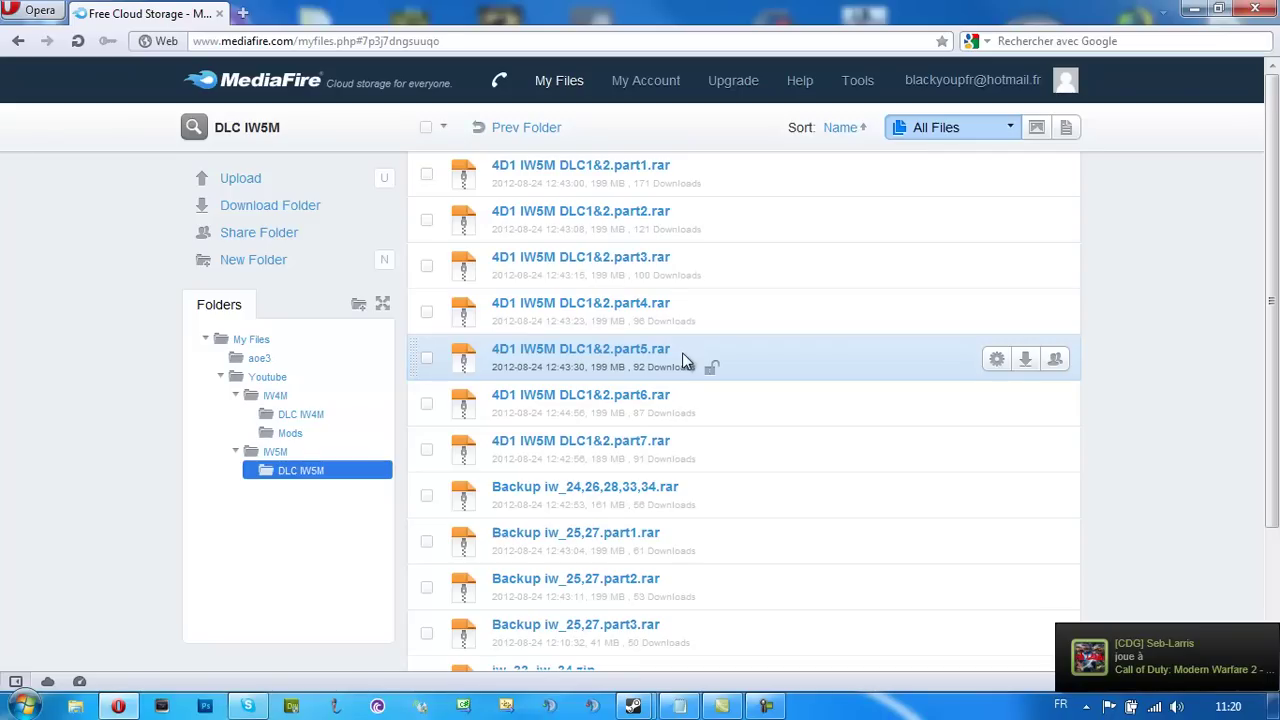
{"action": "left_click", "coordinate": [1252, 12]}
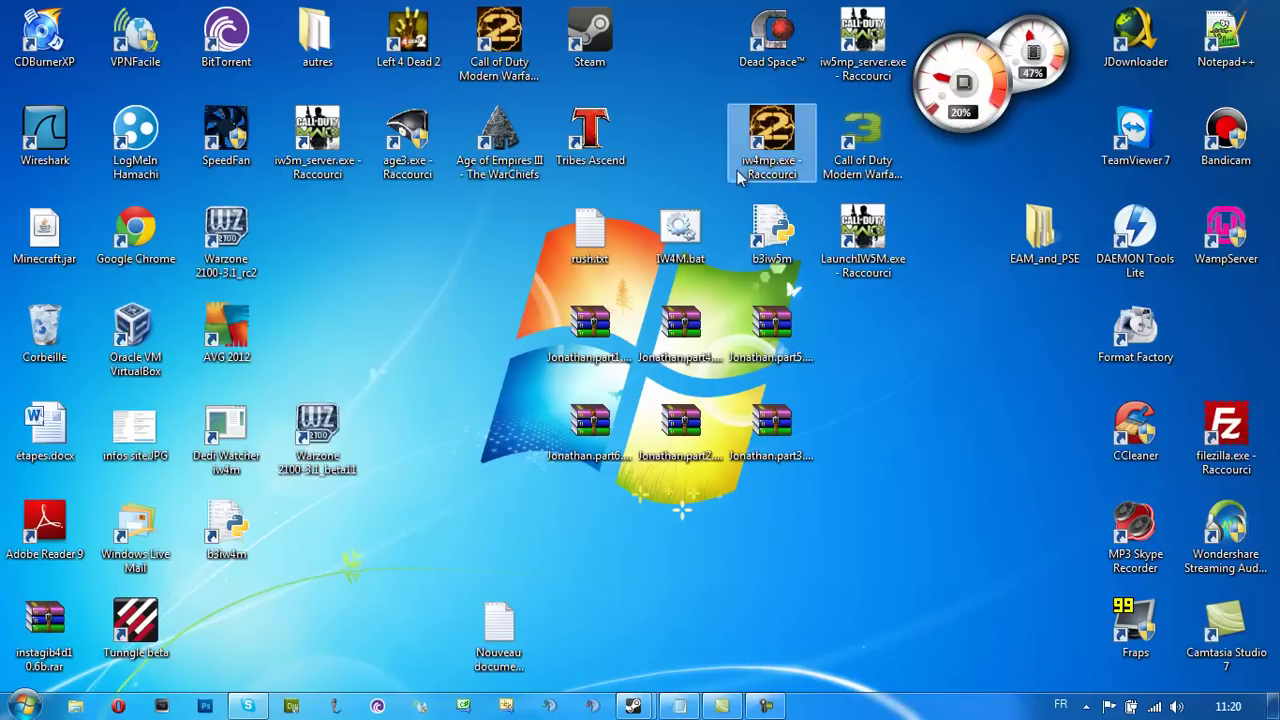
Run IW4M.bat to start MW2, then leave the game and briefly open Computer
{"action": "left_click", "coordinate": [680, 232]}
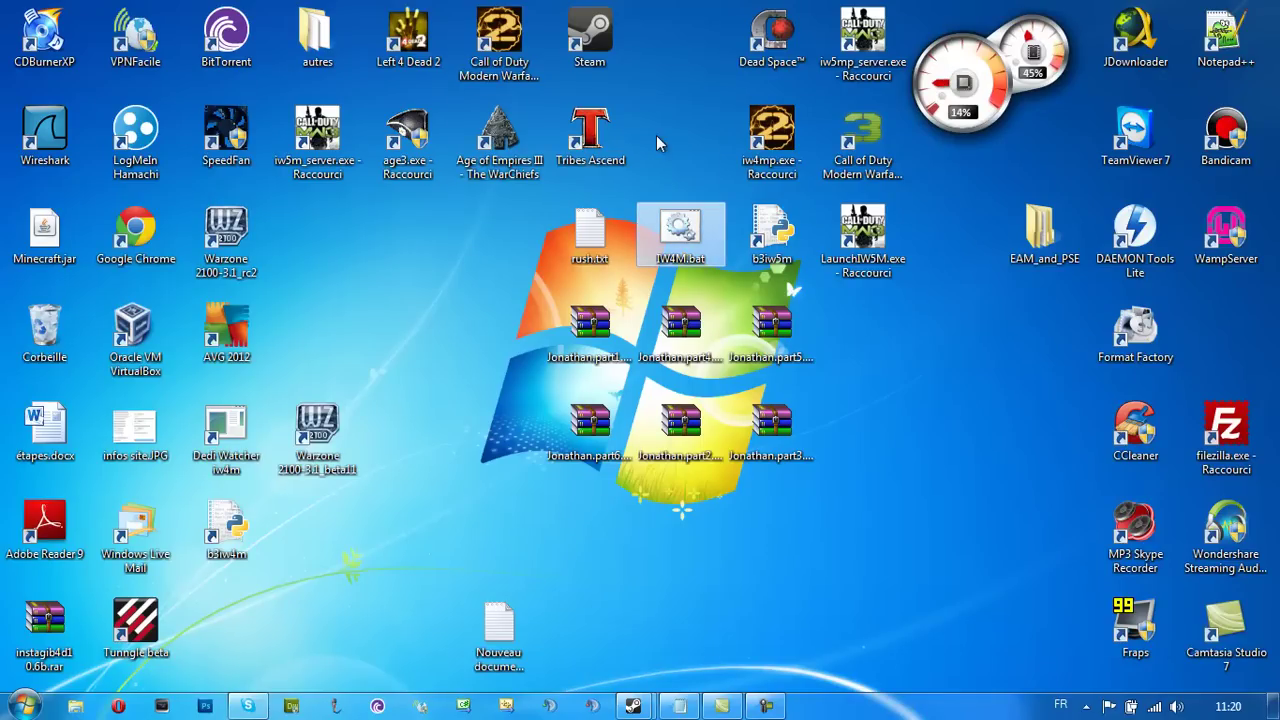
{"action": "key", "text": "Return"}
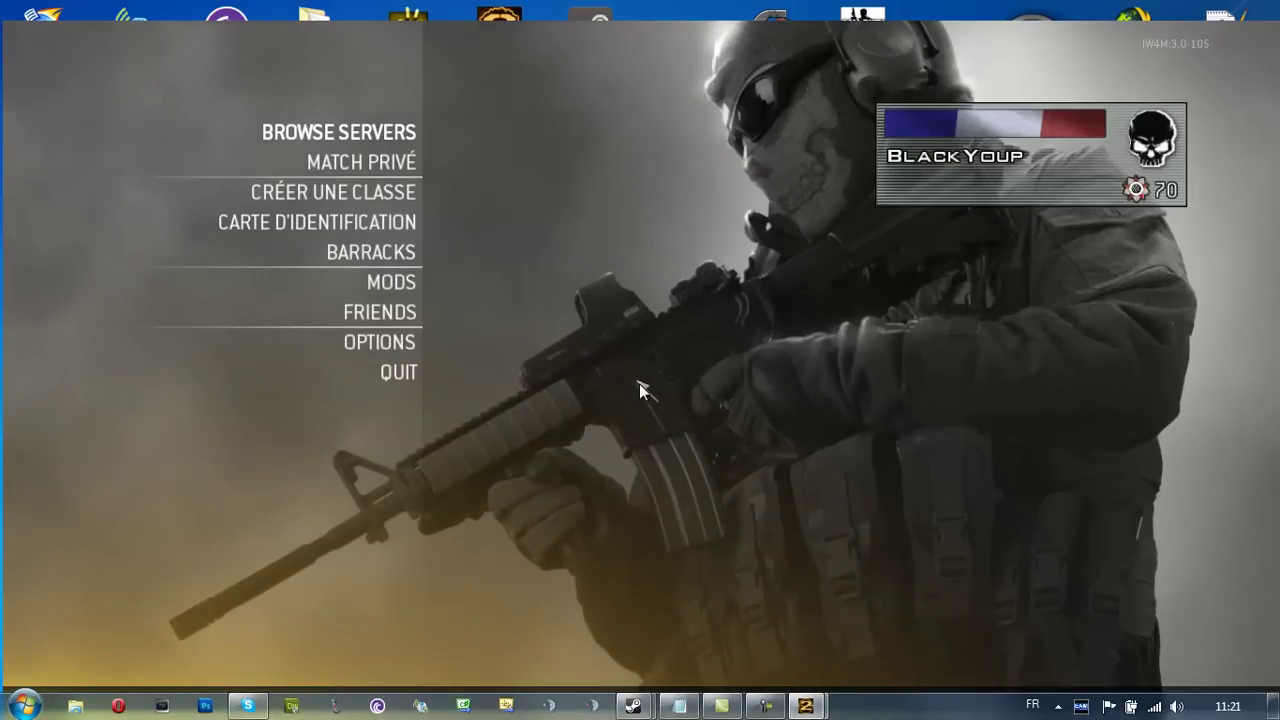
{"action": "key", "text": "alt+Tab"}
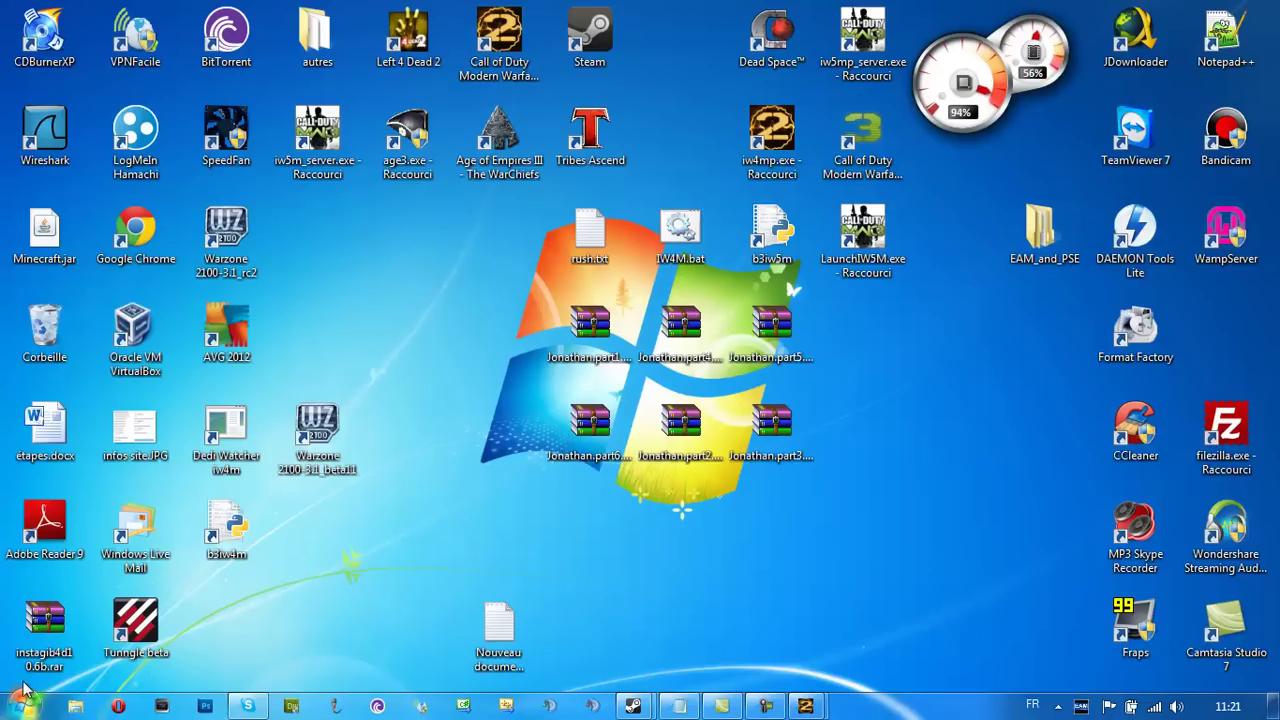
{"action": "key", "text": "super"}
{"action": "key", "text": "super+e"}
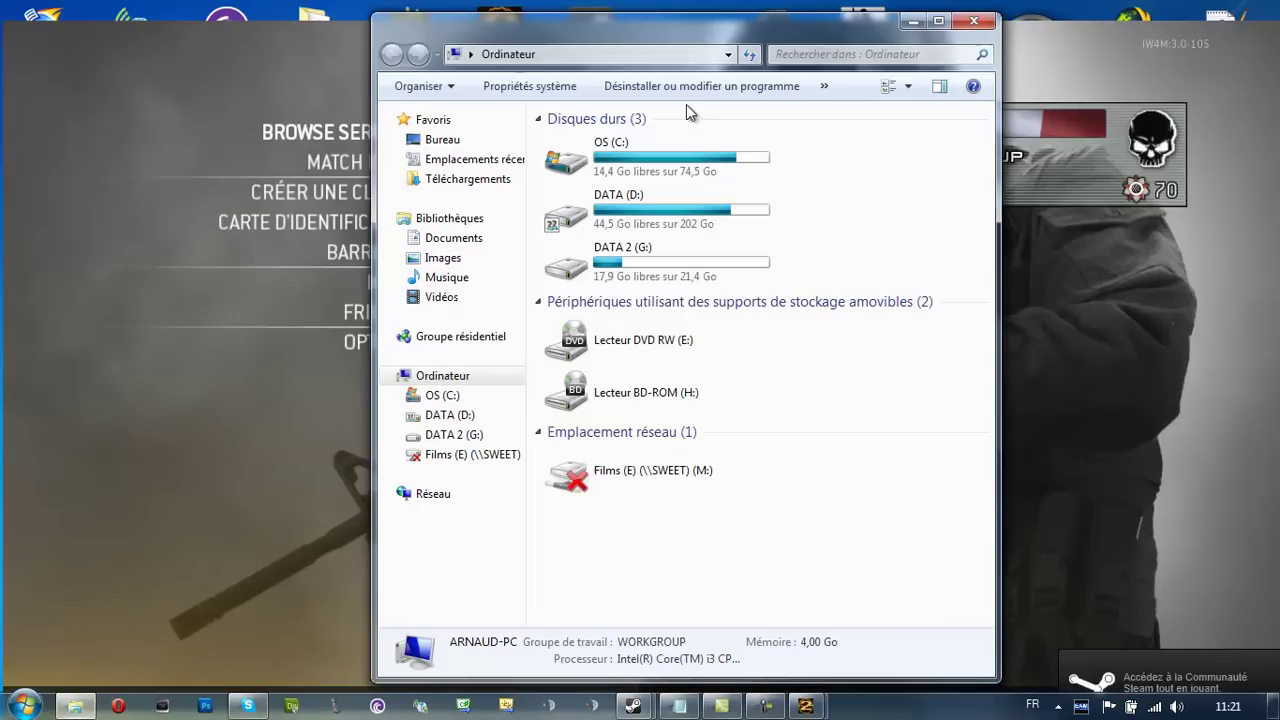
{"action": "left_click", "coordinate": [973, 20]}
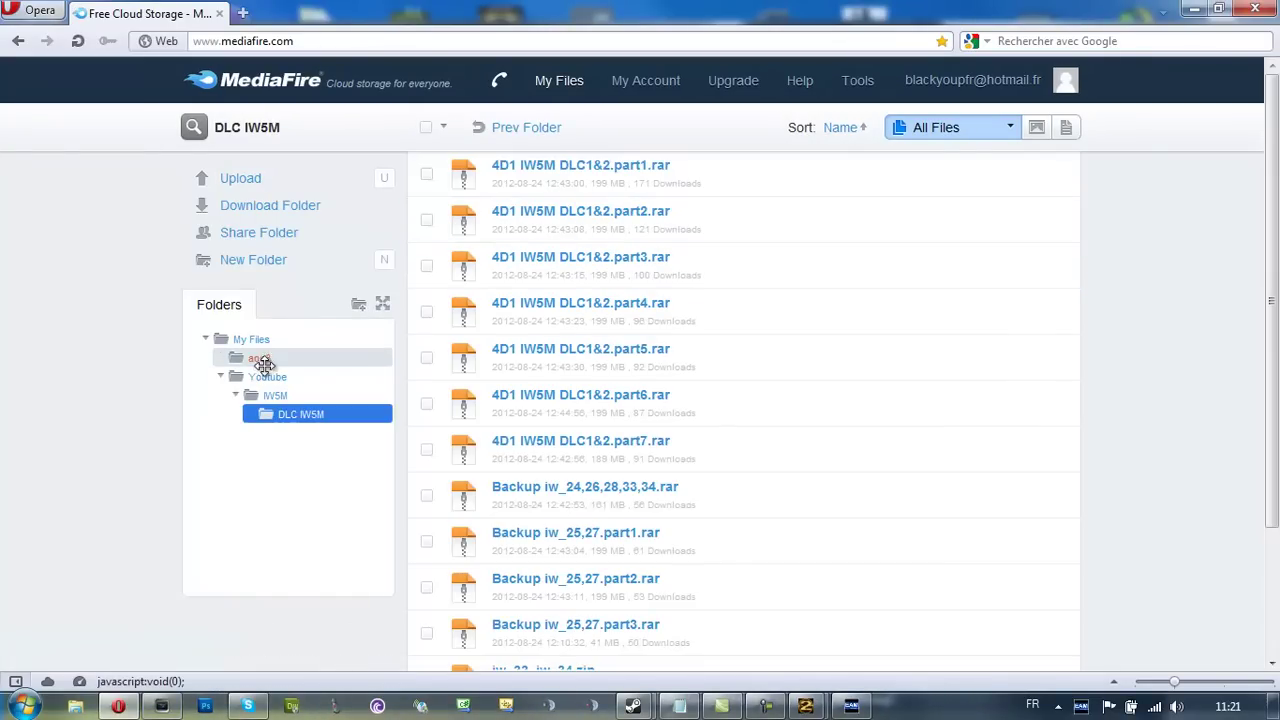
Navigate MediaFire to the Youtube > IW4M > Mods folder
{"action": "left_click", "coordinate": [280, 386]}
{"action": "left_click", "coordinate": [256, 376]}
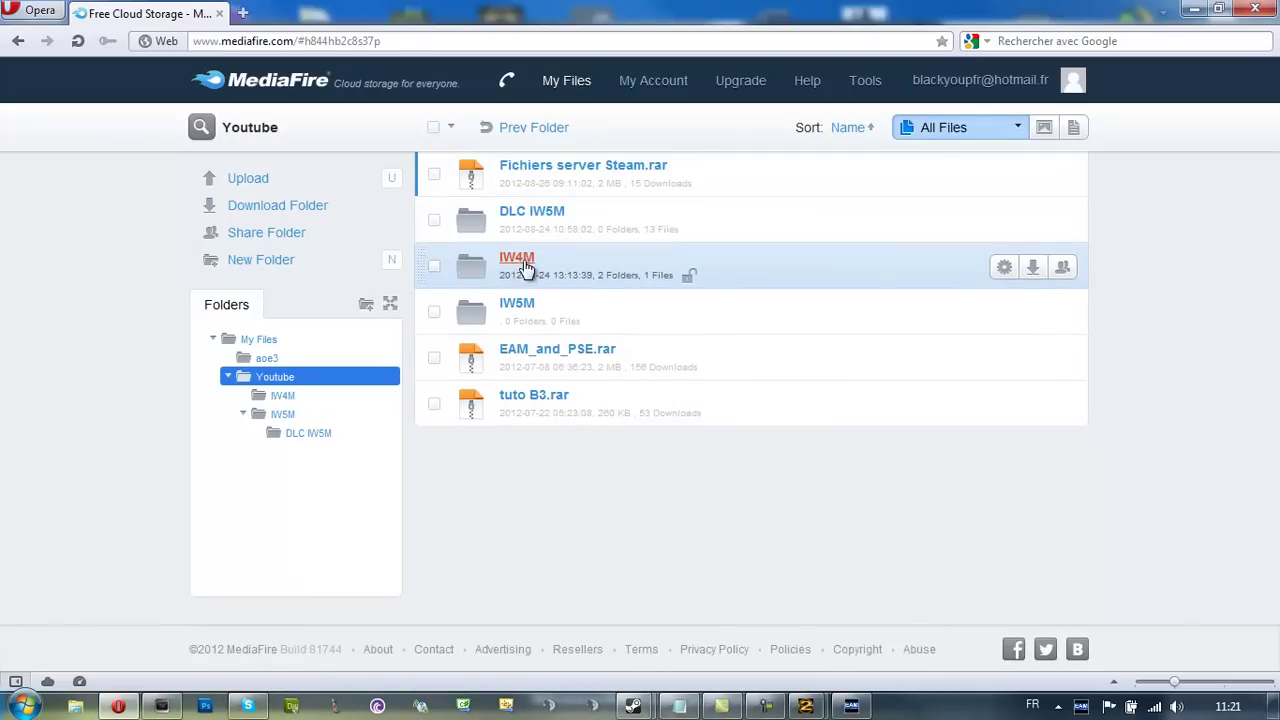
{"action": "left_click", "coordinate": [512, 264]}
{"action": "left_click", "coordinate": [515, 224]}
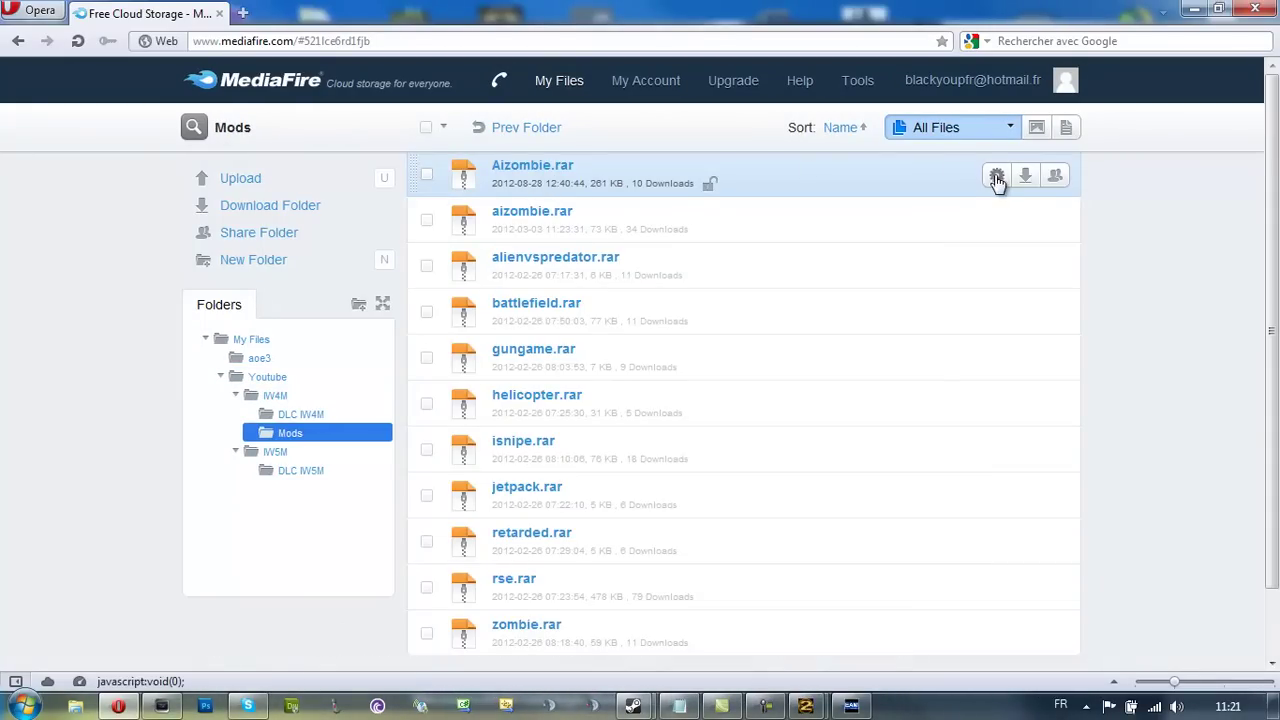
Download Aizombie.rar and save it to the desktop (Bureau)
{"action": "left_click", "coordinate": [1022, 178]}
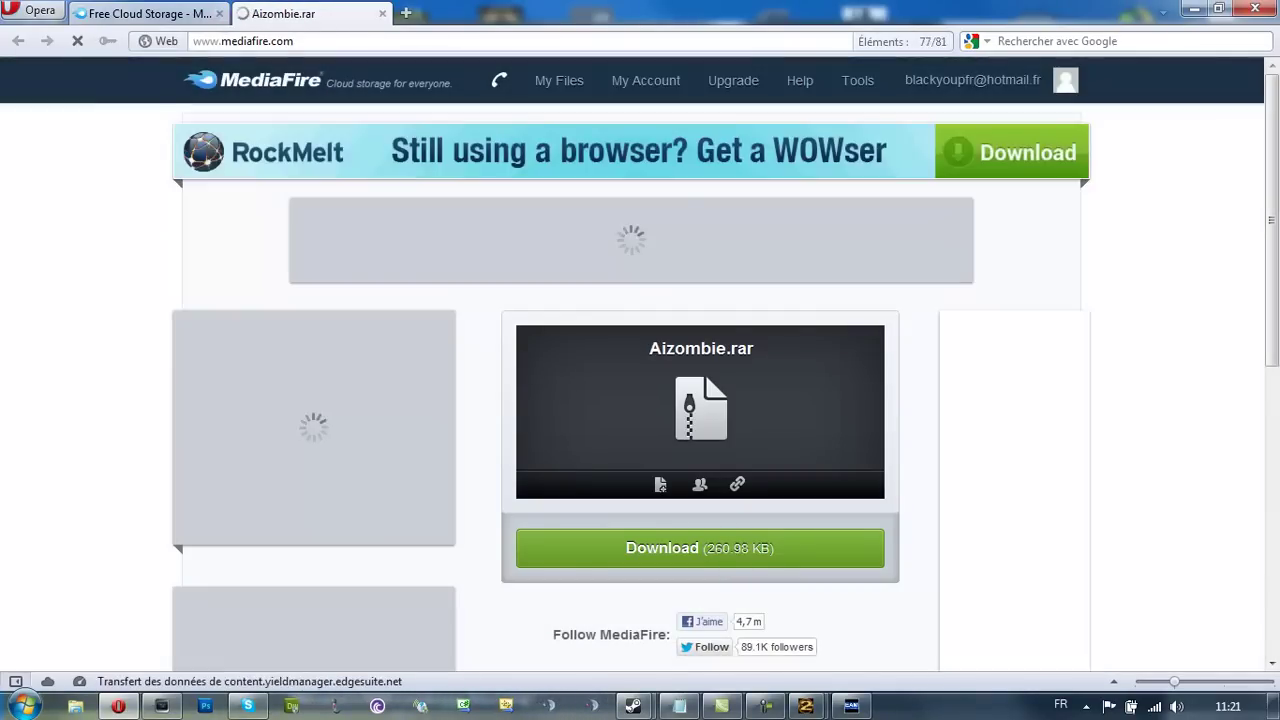
{"action": "left_click", "coordinate": [731, 556]}
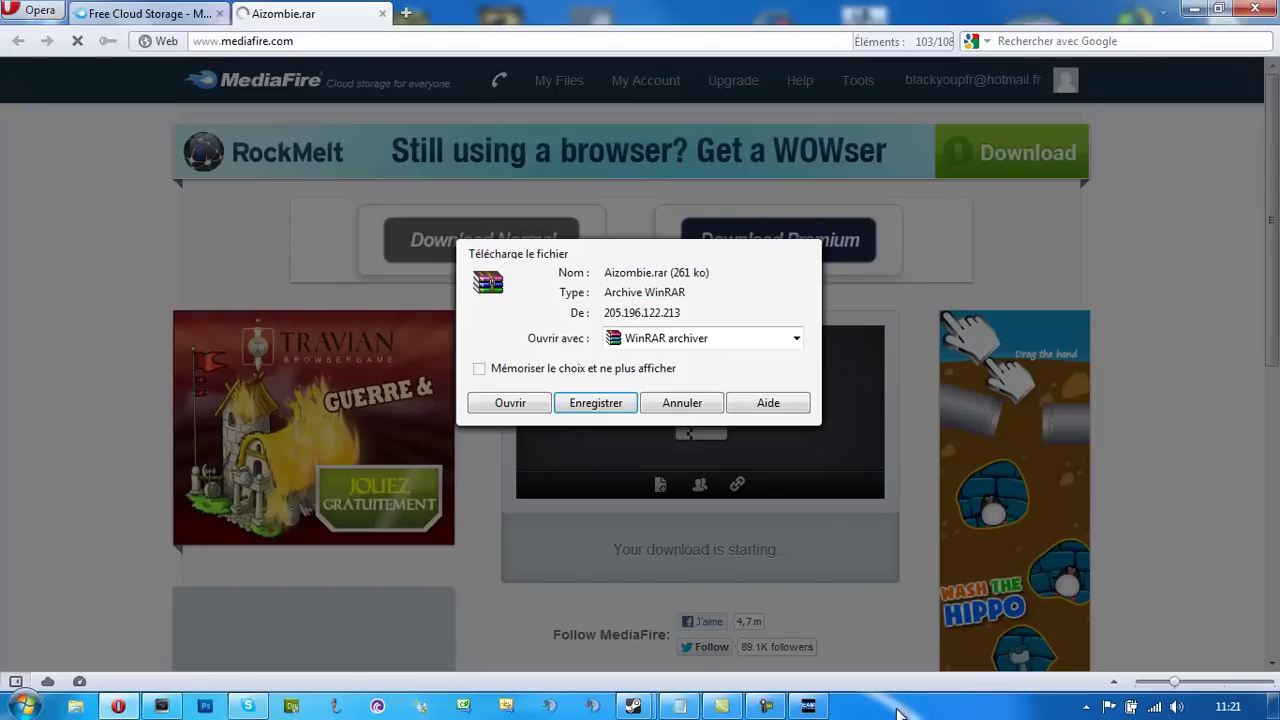
{"action": "key", "text": "Return"}
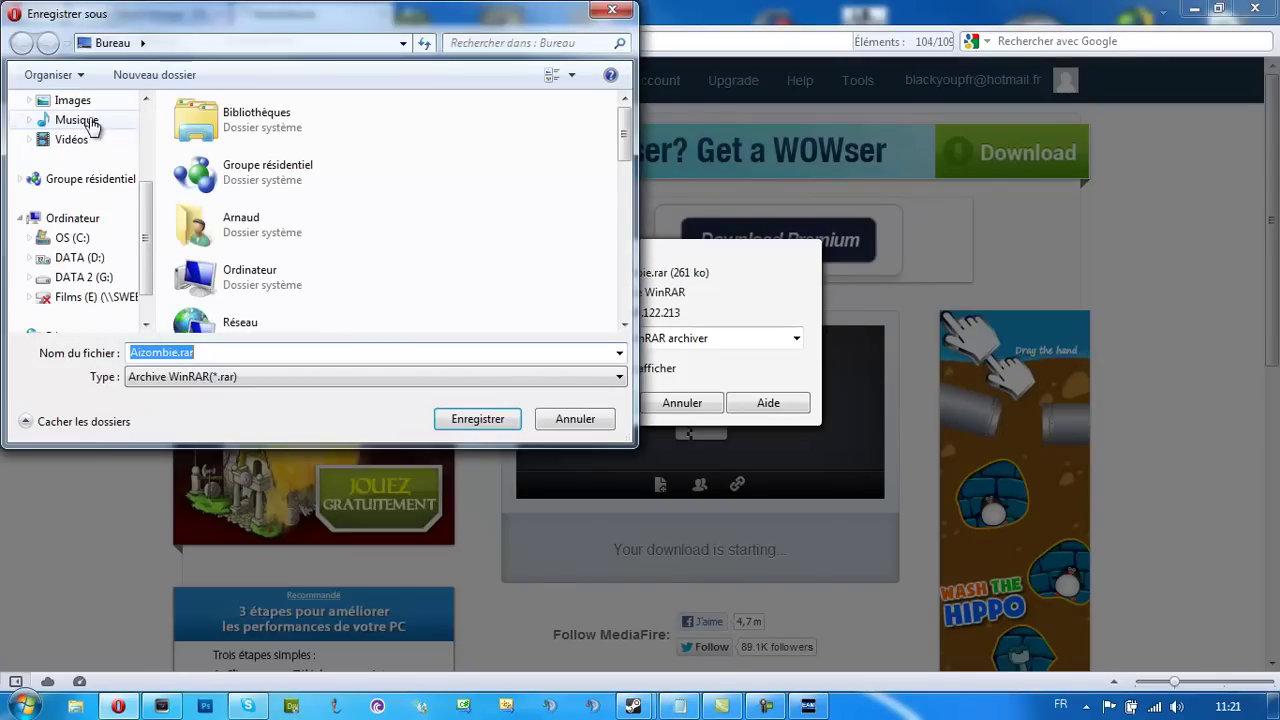
{"action": "left_click", "coordinate": [480, 419]}
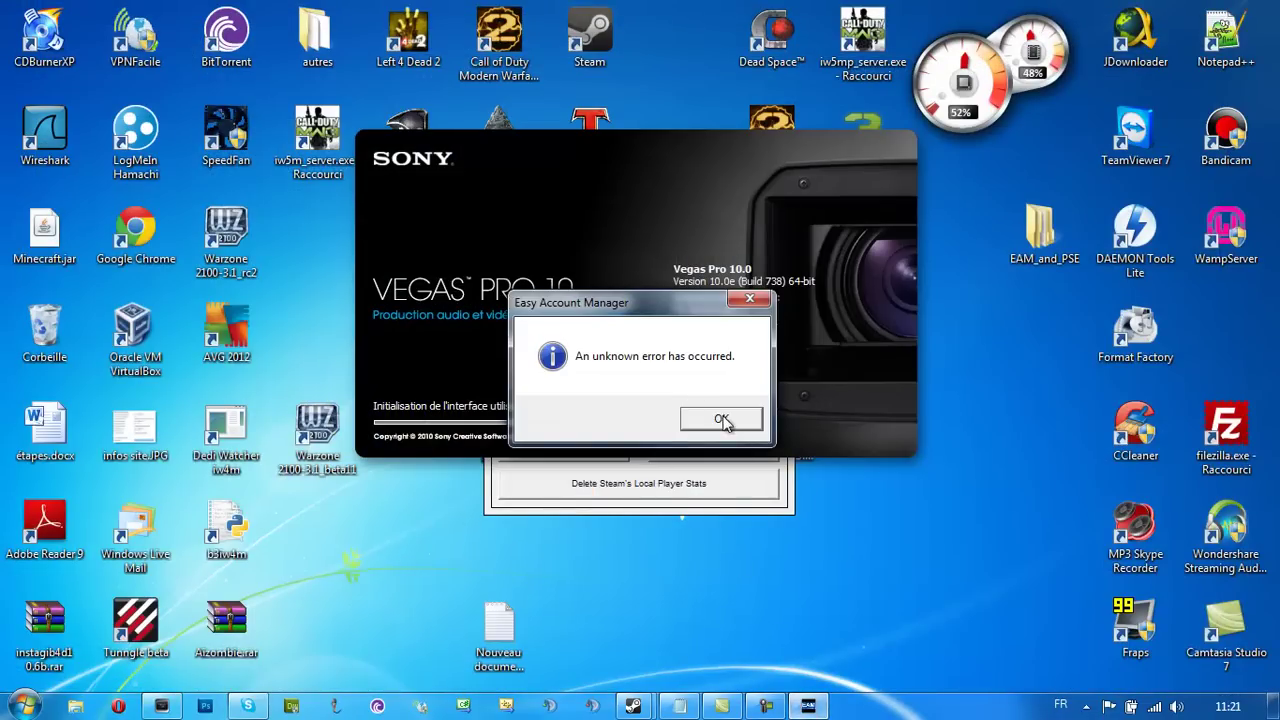
Dismiss the error and Easy Account Manager, then open DATA (D:) maximized
{"action": "left_click", "coordinate": [722, 420]}
{"action": "left_click", "coordinate": [782, 217]}
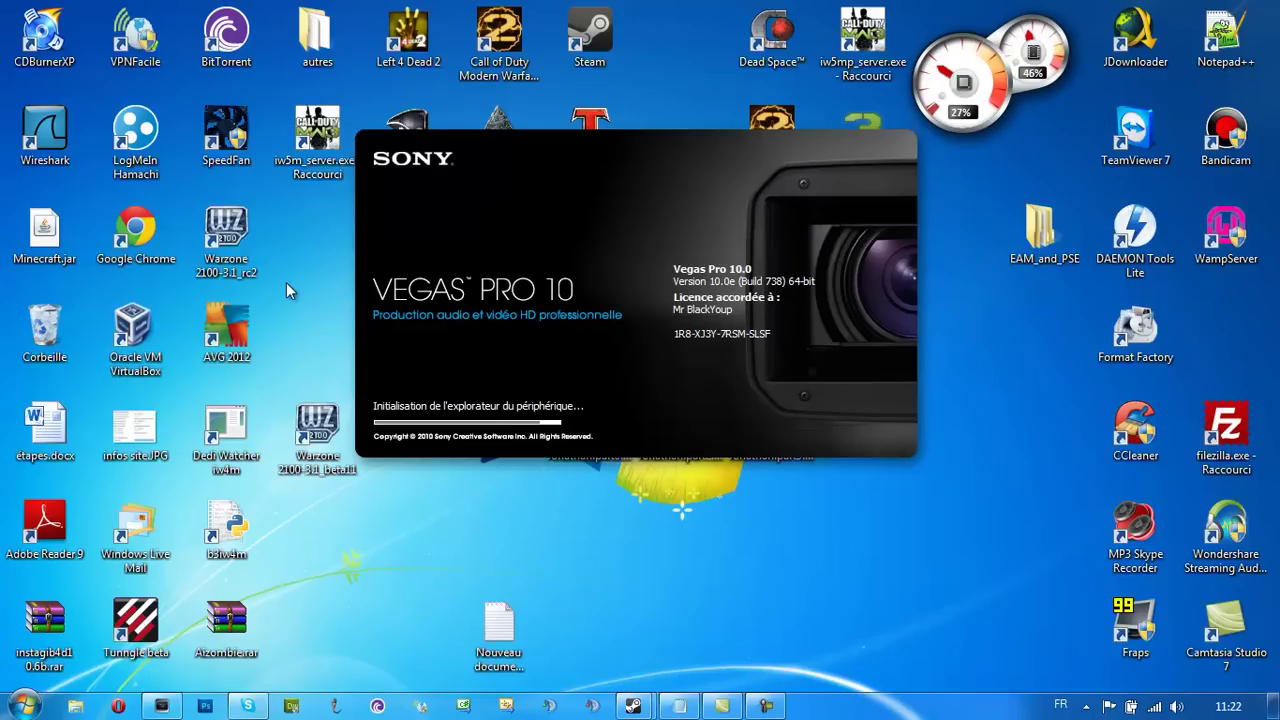
{"action": "key", "text": "super"}
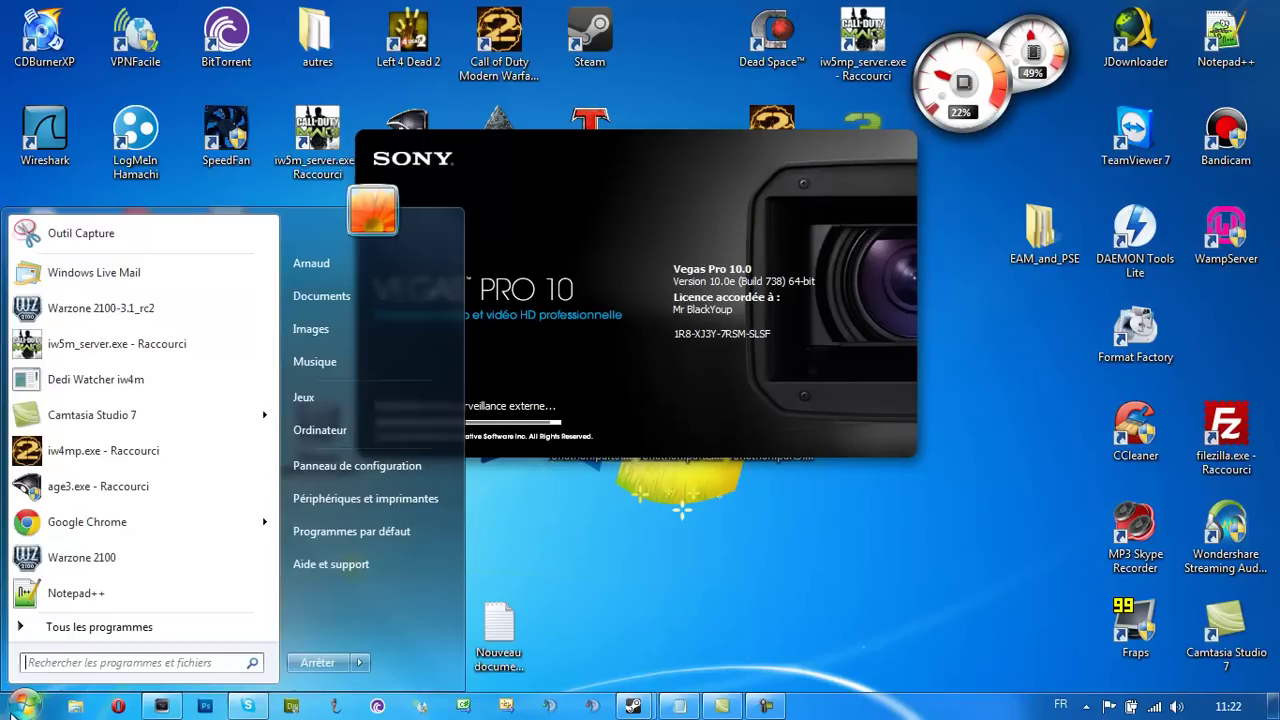
{"action": "left_click", "coordinate": [350, 424]}
{"action": "double_click", "coordinate": [618, 210]}
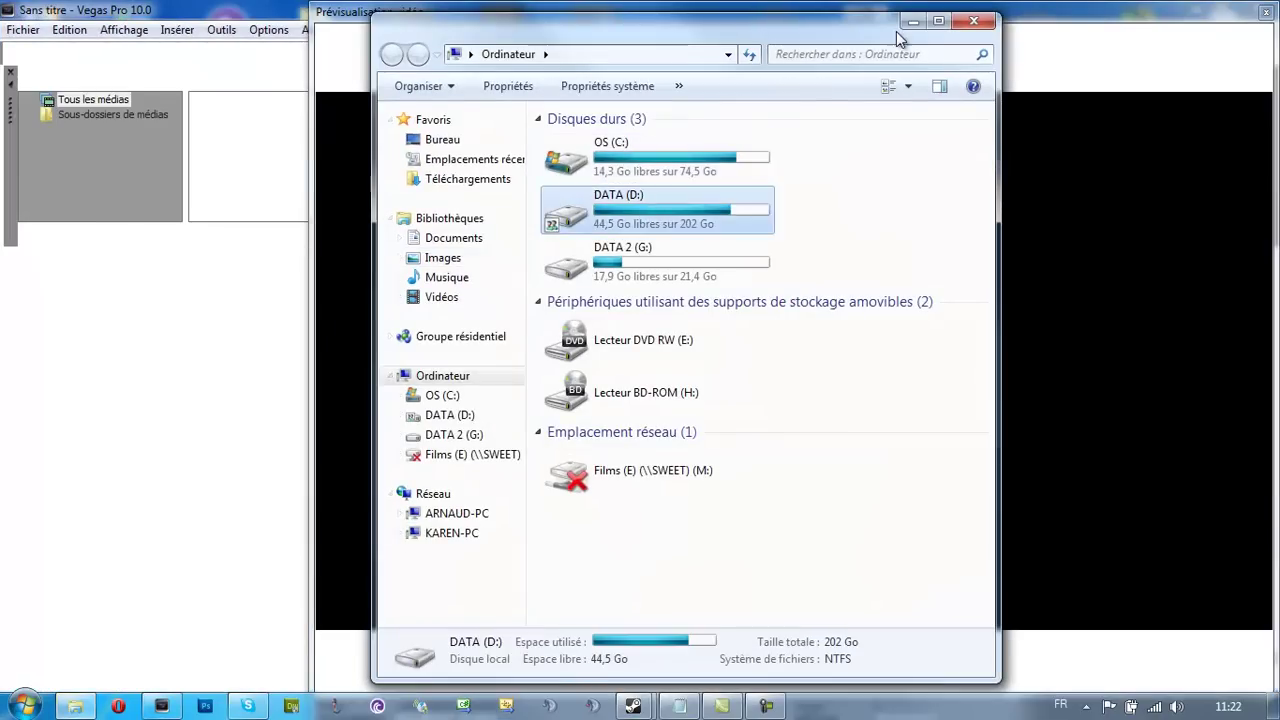
{"action": "left_click", "coordinate": [938, 20]}
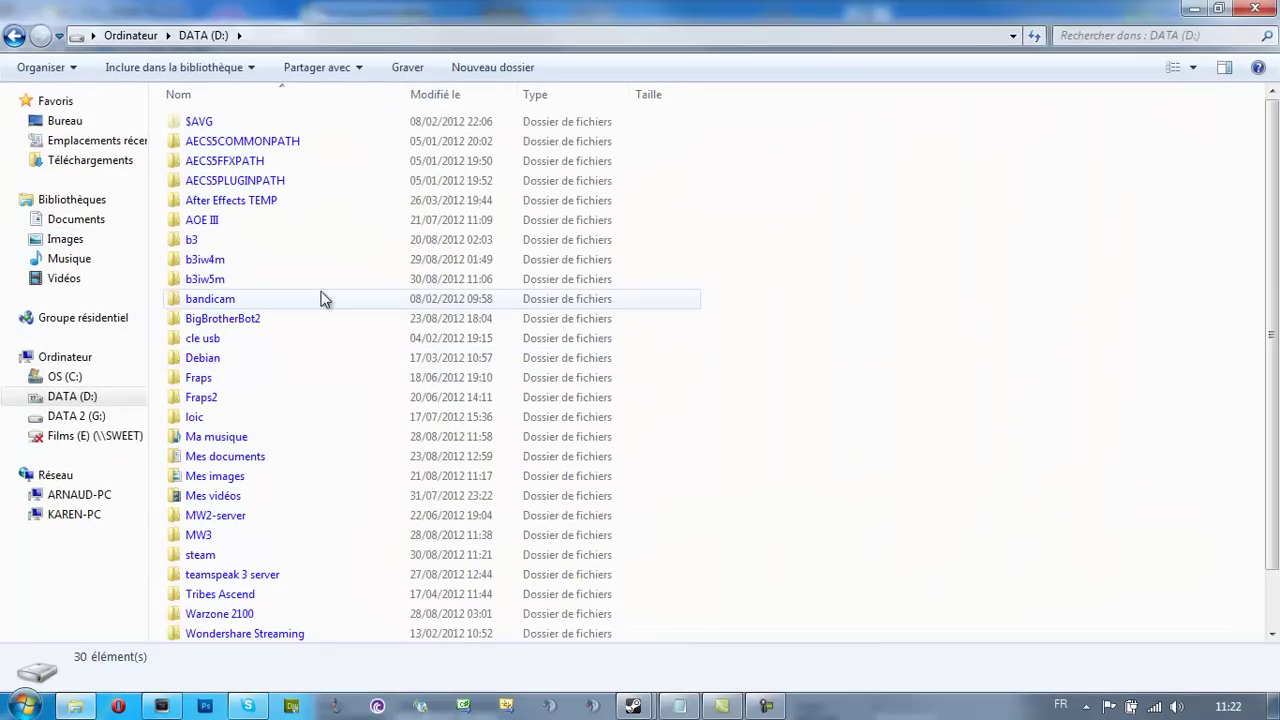
Go to steam > SteamApps > common > call of duty modern warfare 2 > mods
{"action": "left_click", "coordinate": [215, 515]}
{"action": "scroll", "coordinate": [215, 530], "scroll_direction": "down", "scroll_amount": 1}
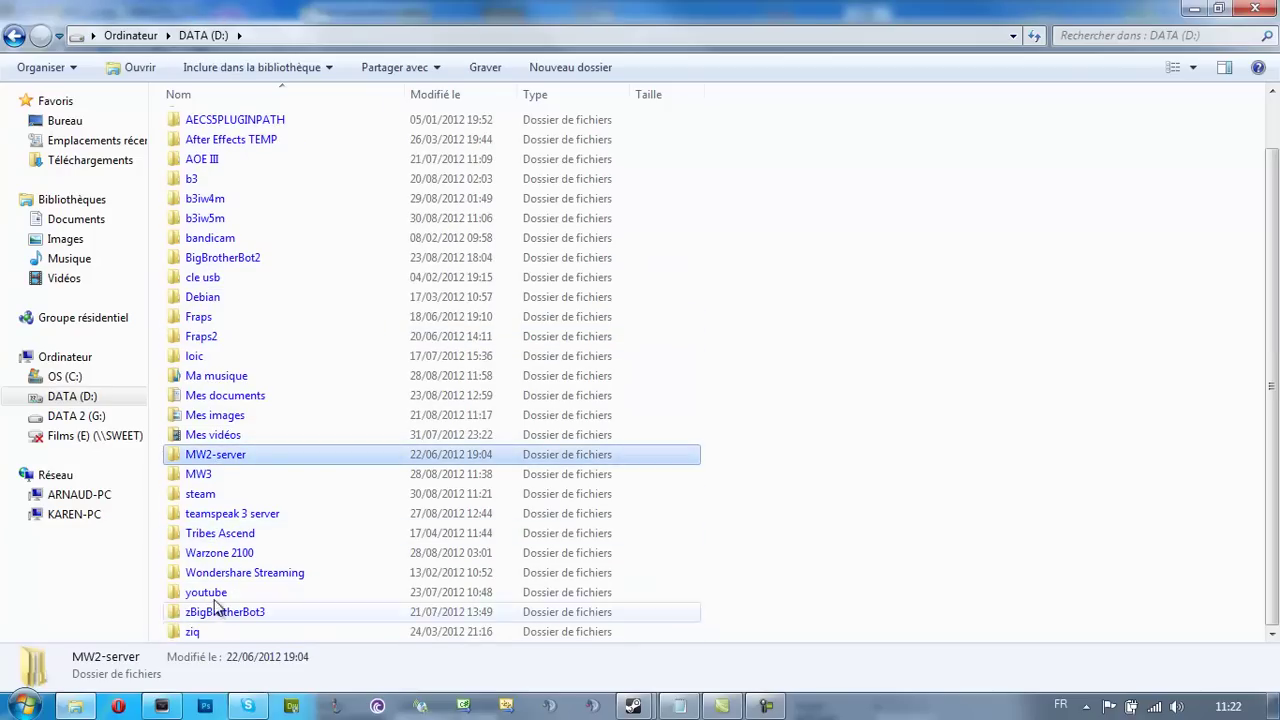
{"action": "double_click", "coordinate": [222, 494]}
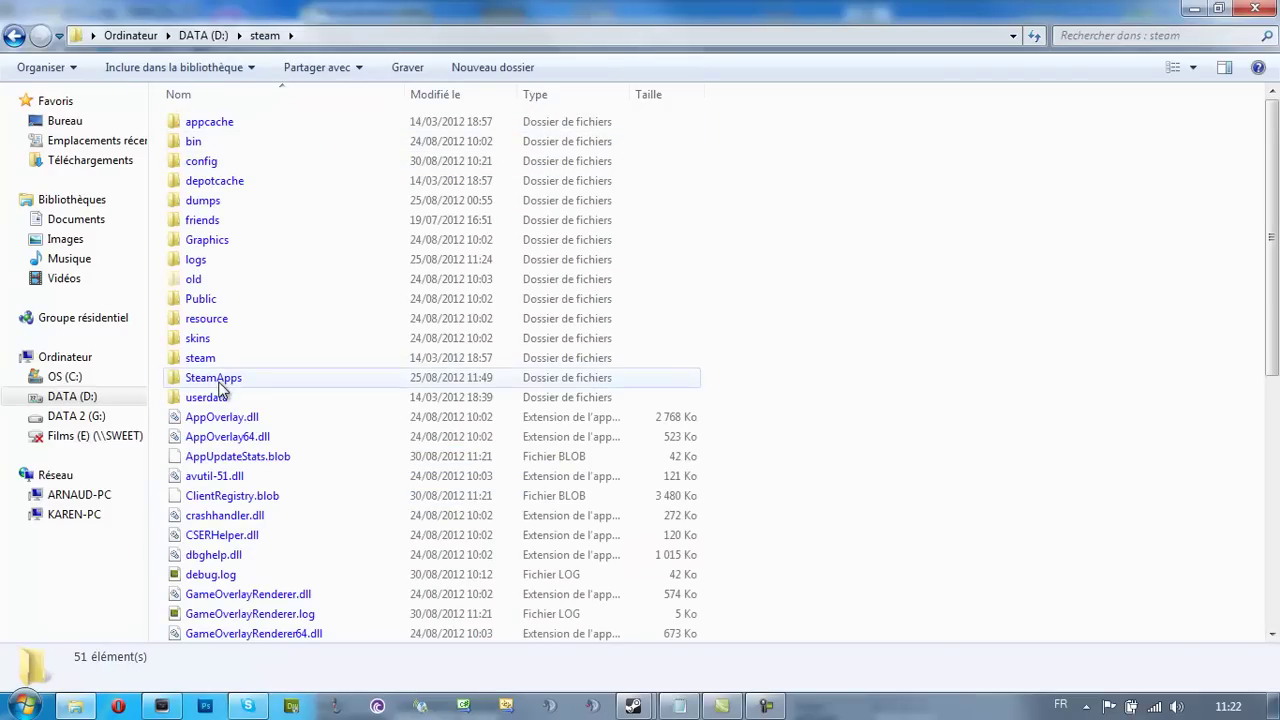
{"action": "double_click", "coordinate": [222, 382]}
{"action": "double_click", "coordinate": [224, 124]}
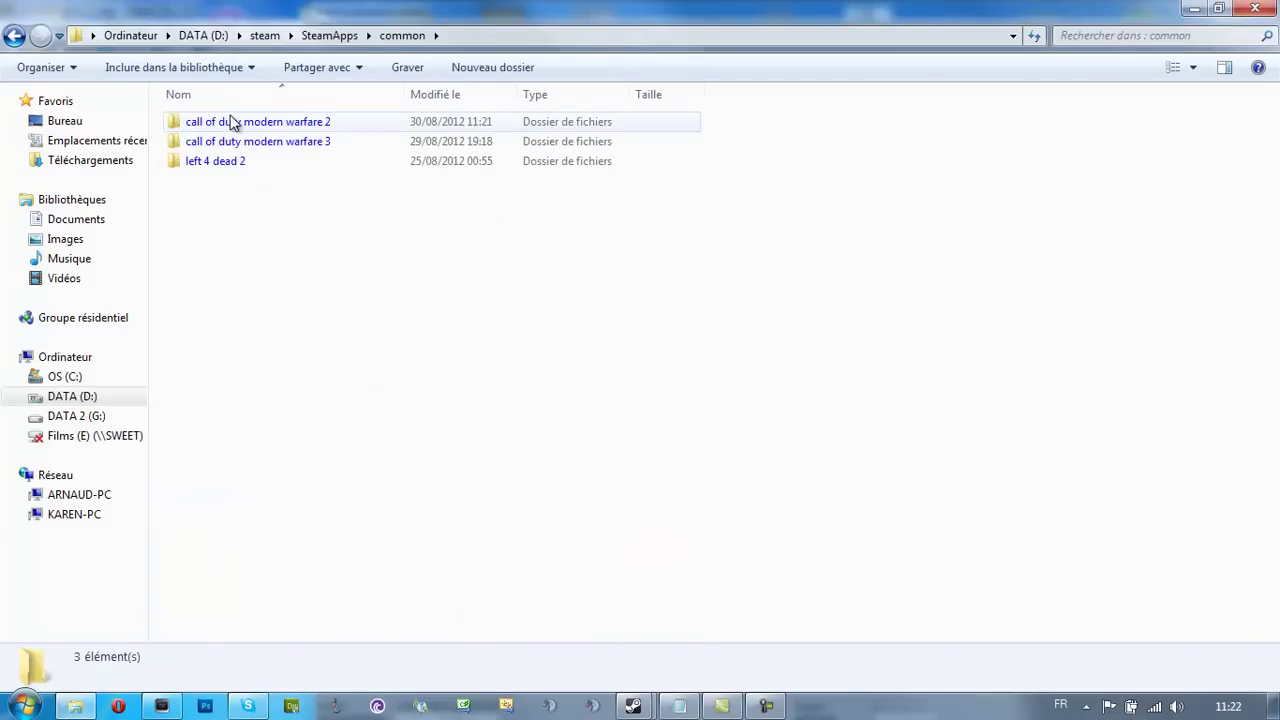
{"action": "double_click", "coordinate": [229, 122]}
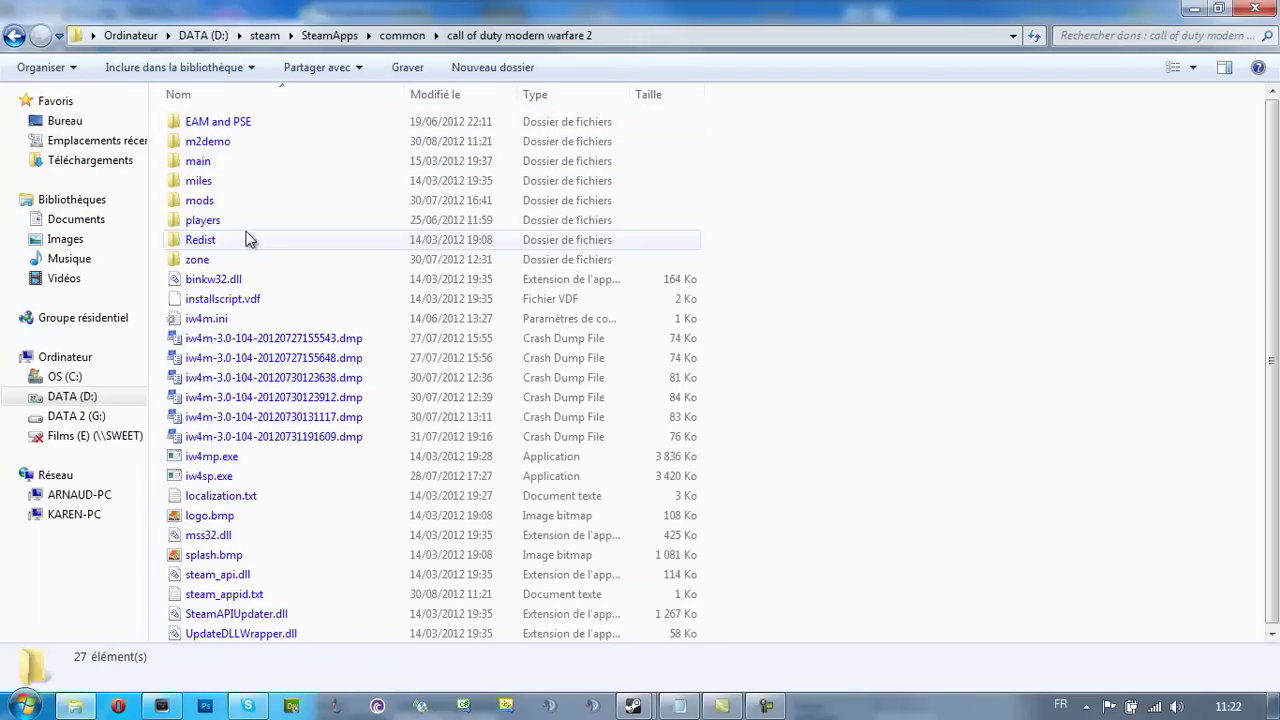
{"action": "double_click", "coordinate": [339, 208]}
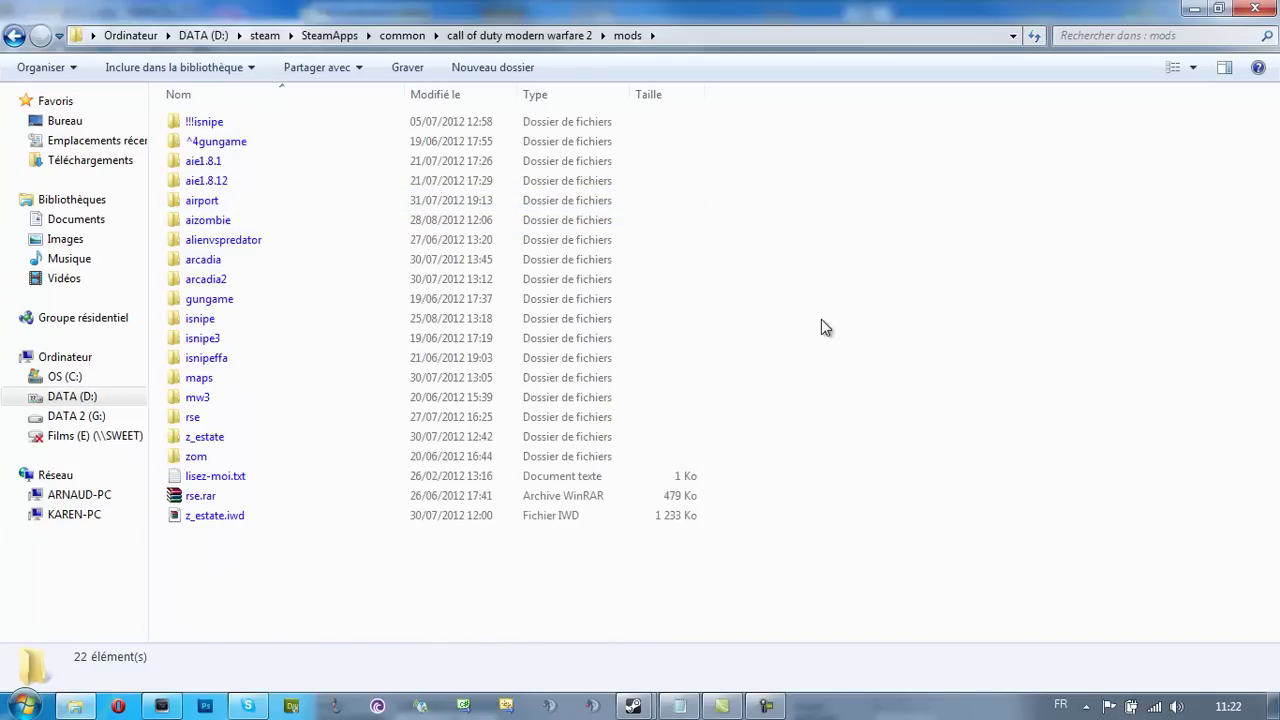
Paste Aizombie.rar into the mods folder and open it in WinRAR
{"action": "key", "text": "ctrl+v"}
{"action": "double_click", "coordinate": [210, 222]}
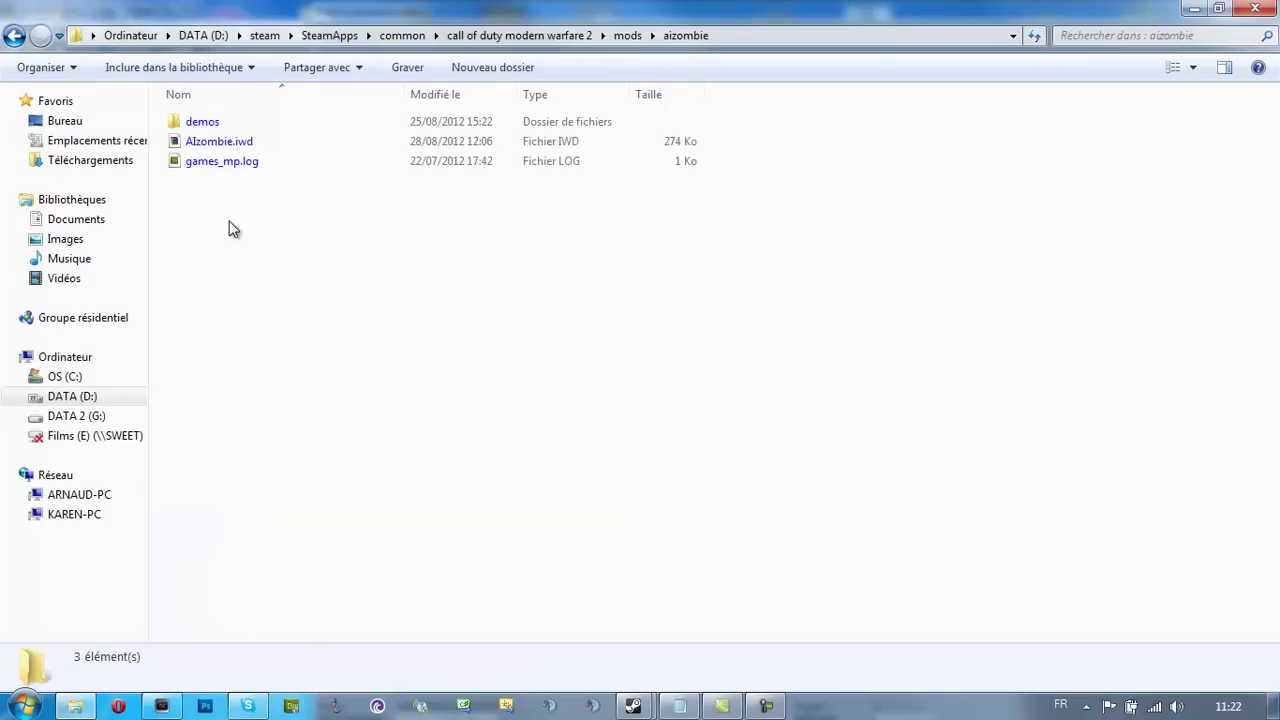
{"action": "left_click", "coordinate": [13, 36]}
{"action": "left_click", "coordinate": [216, 476]}
{"action": "right_click", "coordinate": [228, 477]}
{"action": "double_click", "coordinate": [207, 474]}
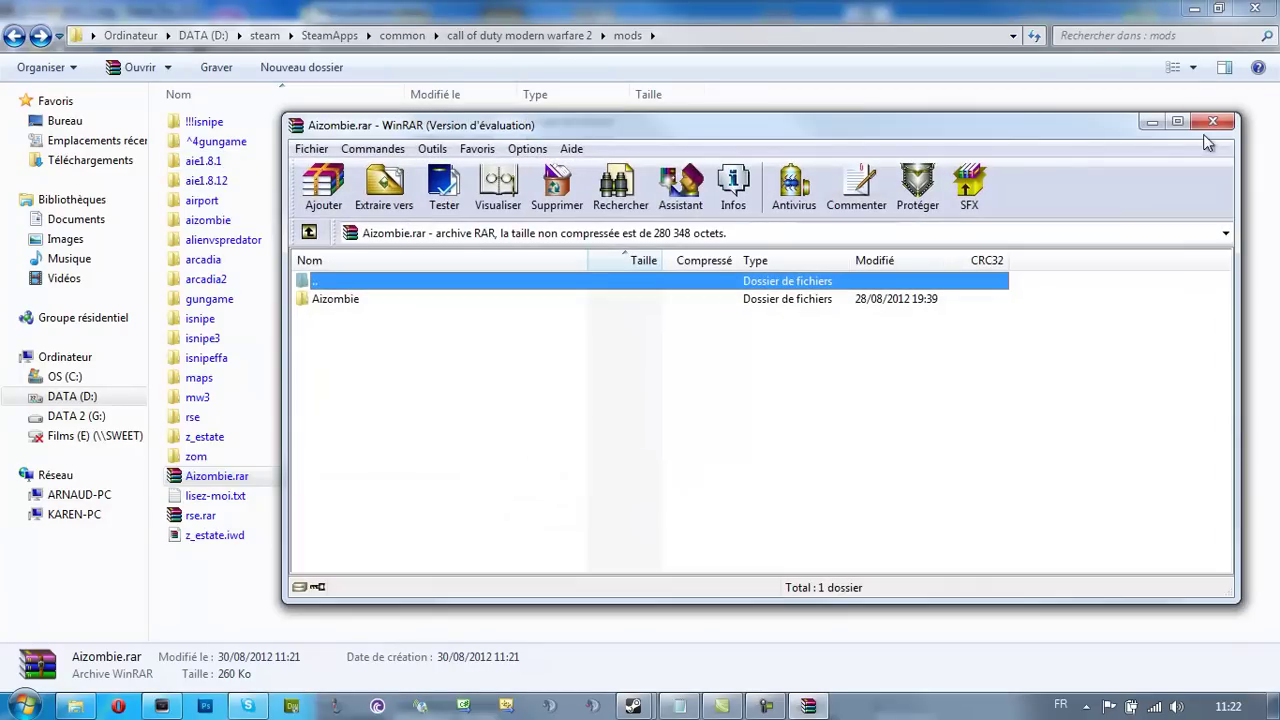
Extract Aizombie.rar here, declining to overwrite the existing AIzombie.iwd
{"action": "left_click", "coordinate": [1212, 122]}
{"action": "right_click", "coordinate": [228, 476]}
{"action": "left_click", "coordinate": [295, 130]}
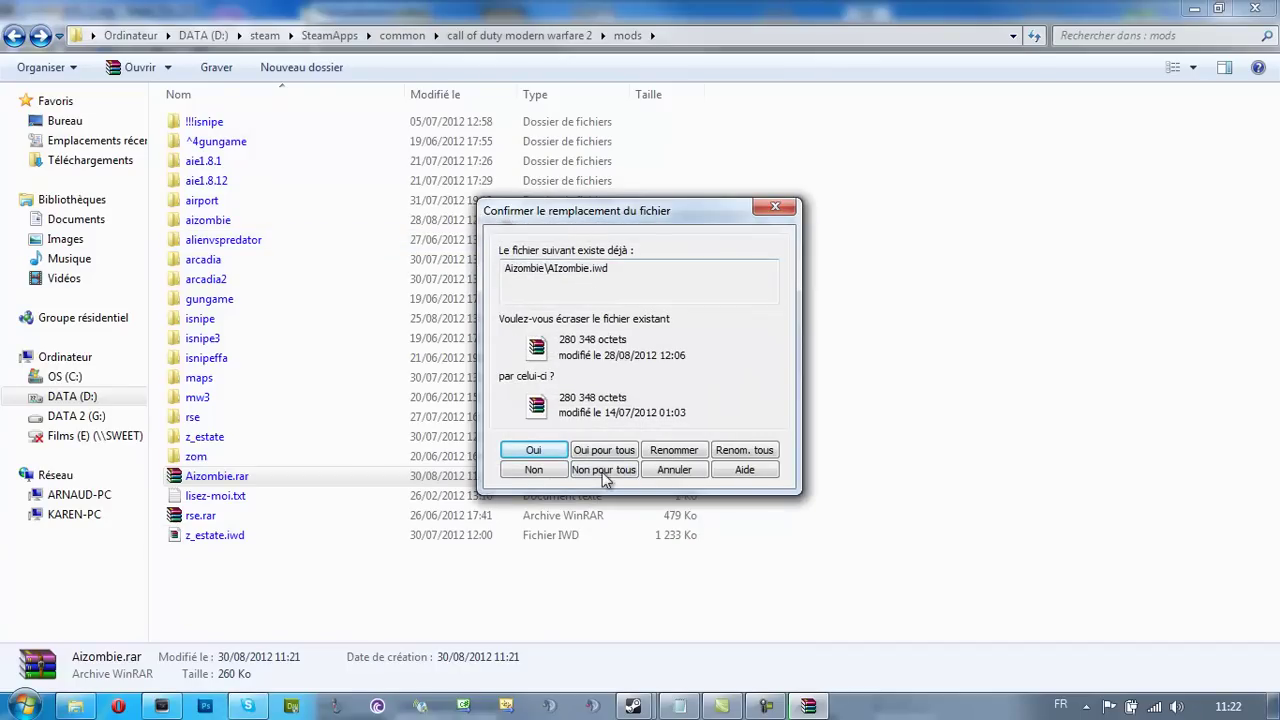
{"action": "left_click", "coordinate": [674, 469]}
Delete Aizombie.rar, check the aizombie folder, then open the Recycle Bin
{"action": "left_click", "coordinate": [340, 481]}
{"action": "key", "text": "Delete"}
{"action": "key", "text": "Return"}
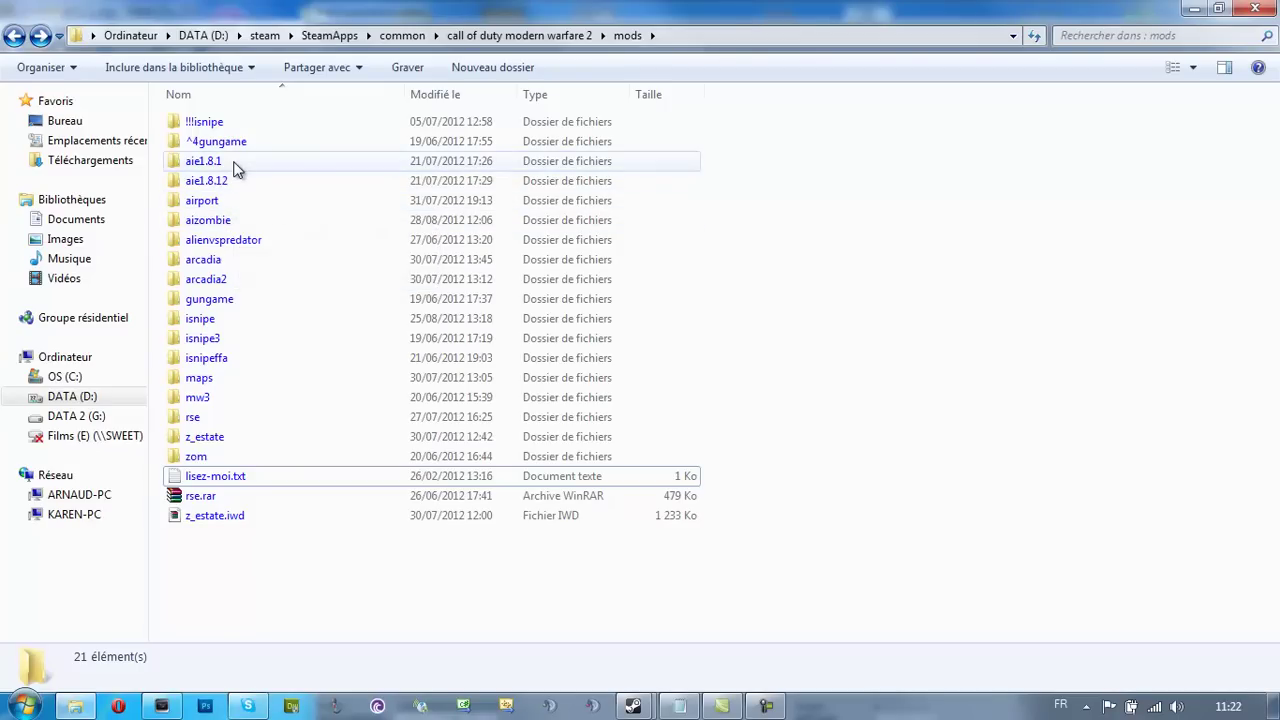
{"action": "double_click", "coordinate": [234, 225]}
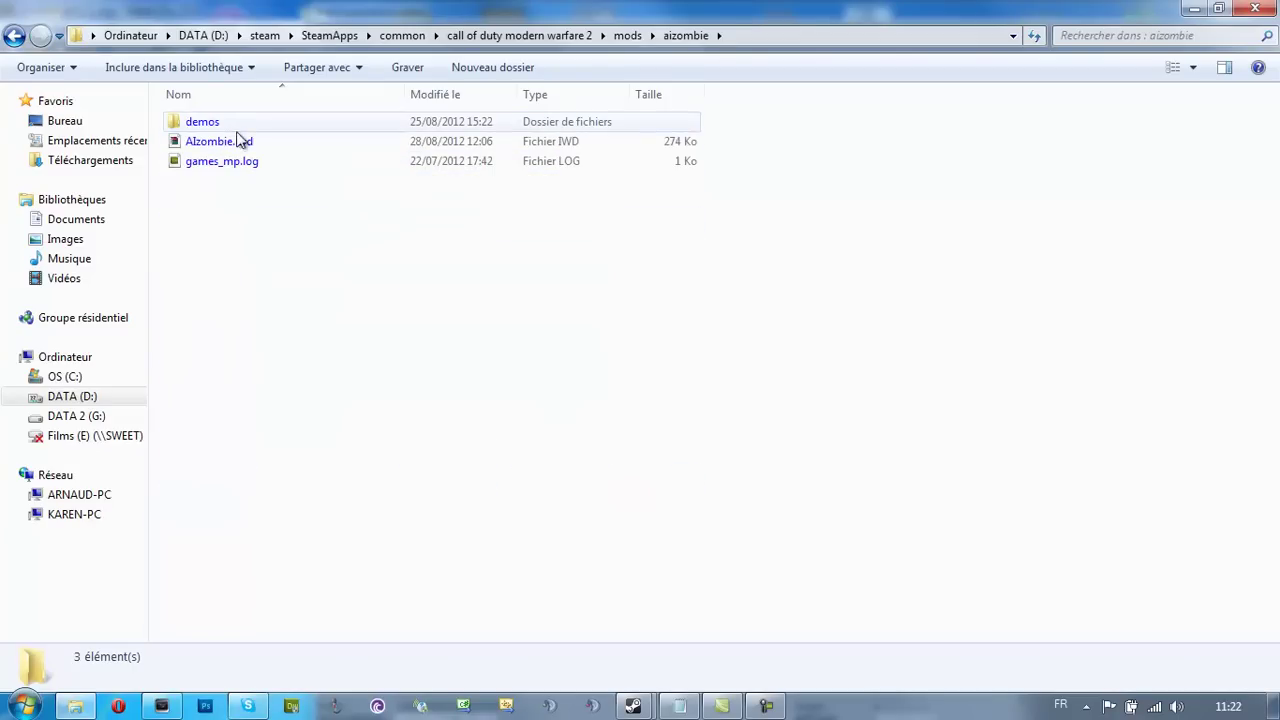
{"action": "left_click", "coordinate": [13, 38]}
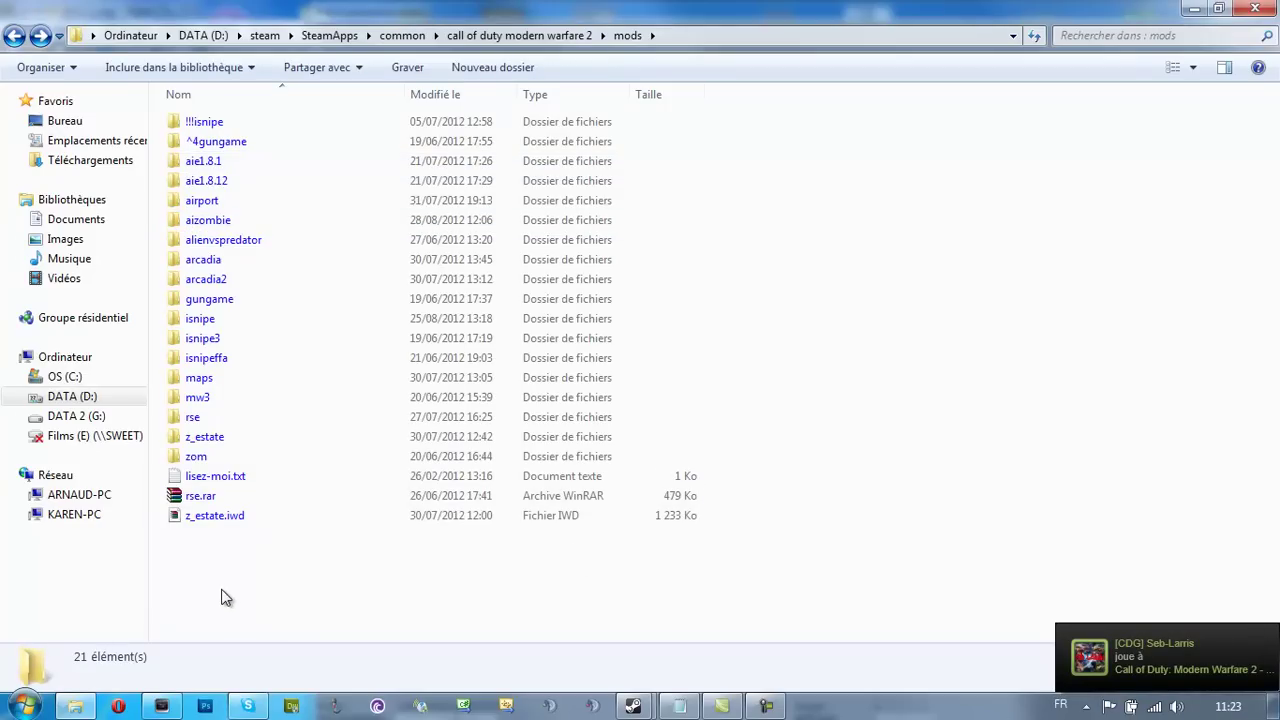
{"action": "key", "text": "super+d"}
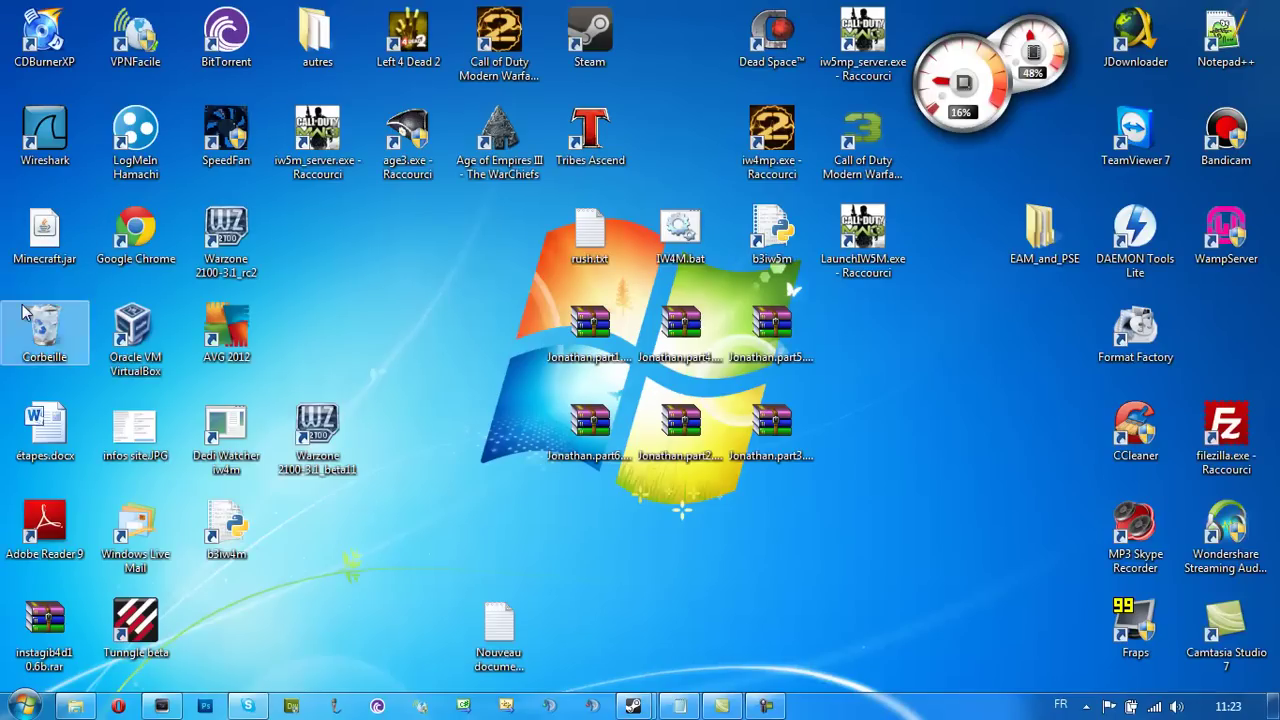
{"action": "double_click", "coordinate": [45, 330]}
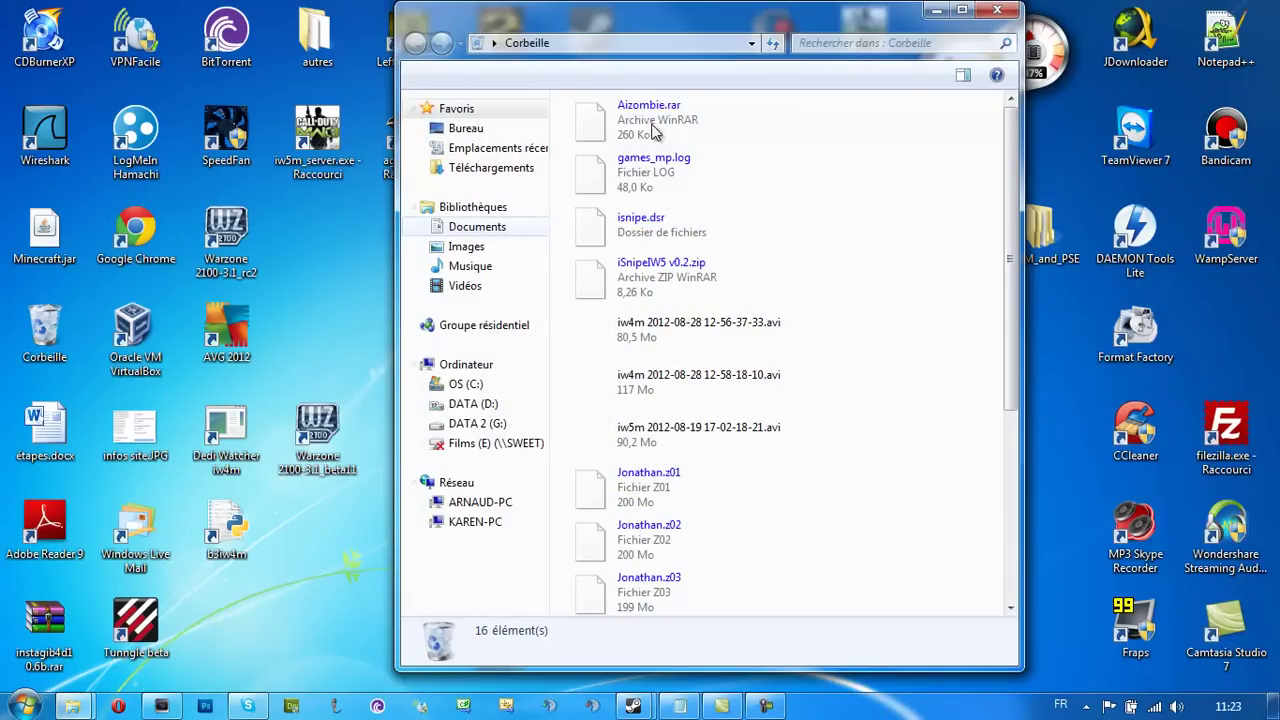
Restore Aizombie.rar from the Recycle Bin and return to the mods folder
{"action": "left_click", "coordinate": [652, 122]}
{"action": "right_click", "coordinate": [687, 138]}
{"action": "left_click", "coordinate": [718, 142]}
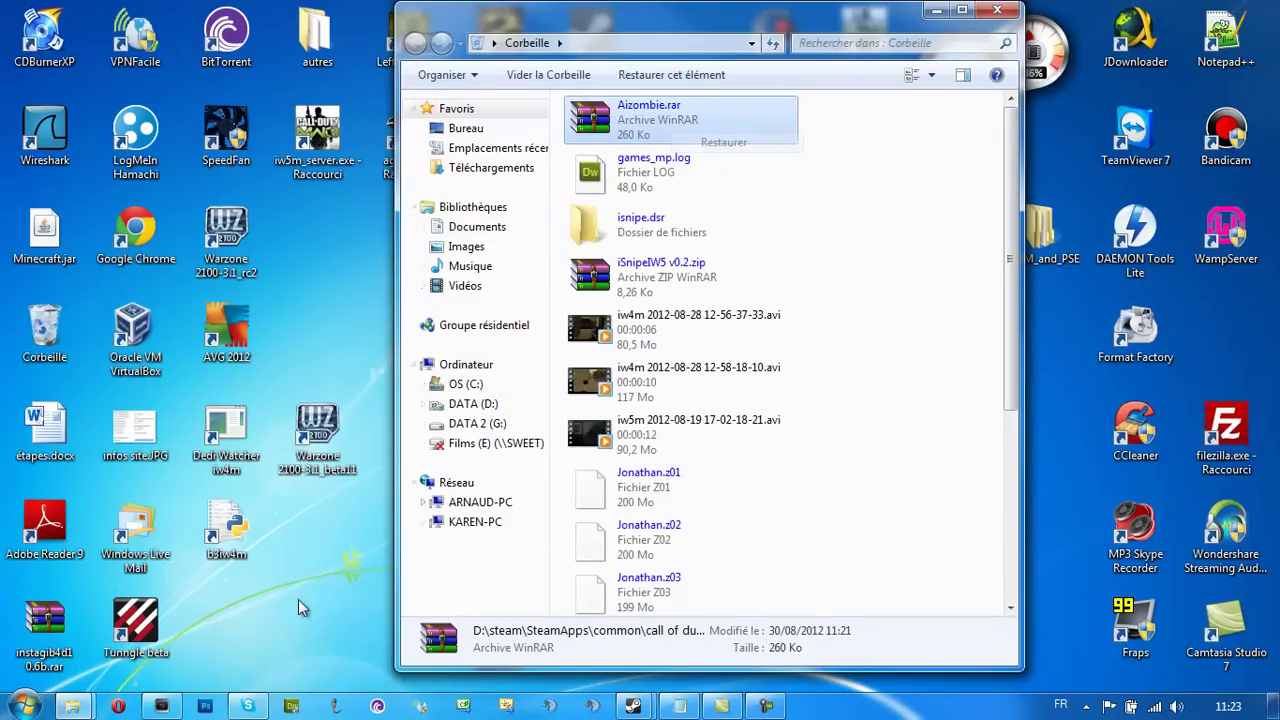
{"action": "mouse_move", "coordinate": [72, 706]}
{"action": "left_click", "coordinate": [75, 629]}
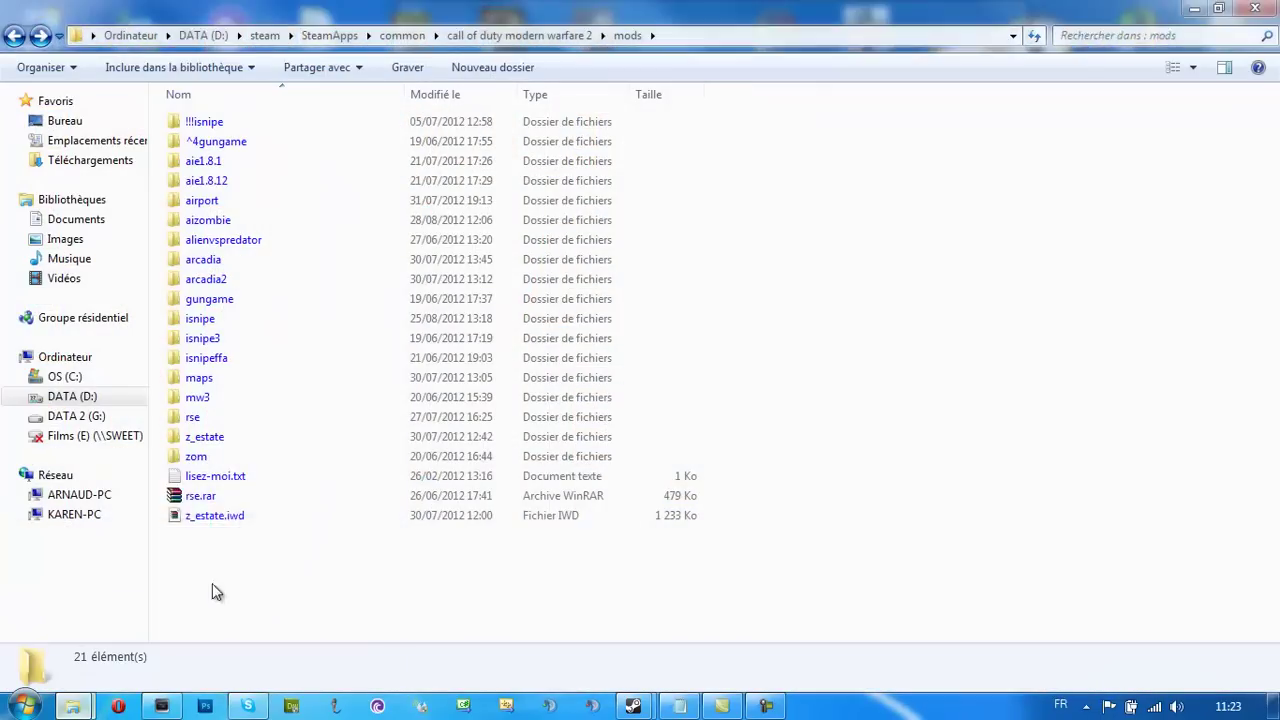
Extract Aizombie.rar here again, choosing Oui pour tous to overwrite existing files
{"action": "double_click", "coordinate": [245, 478]}
{"action": "left_click", "coordinate": [372, 300]}
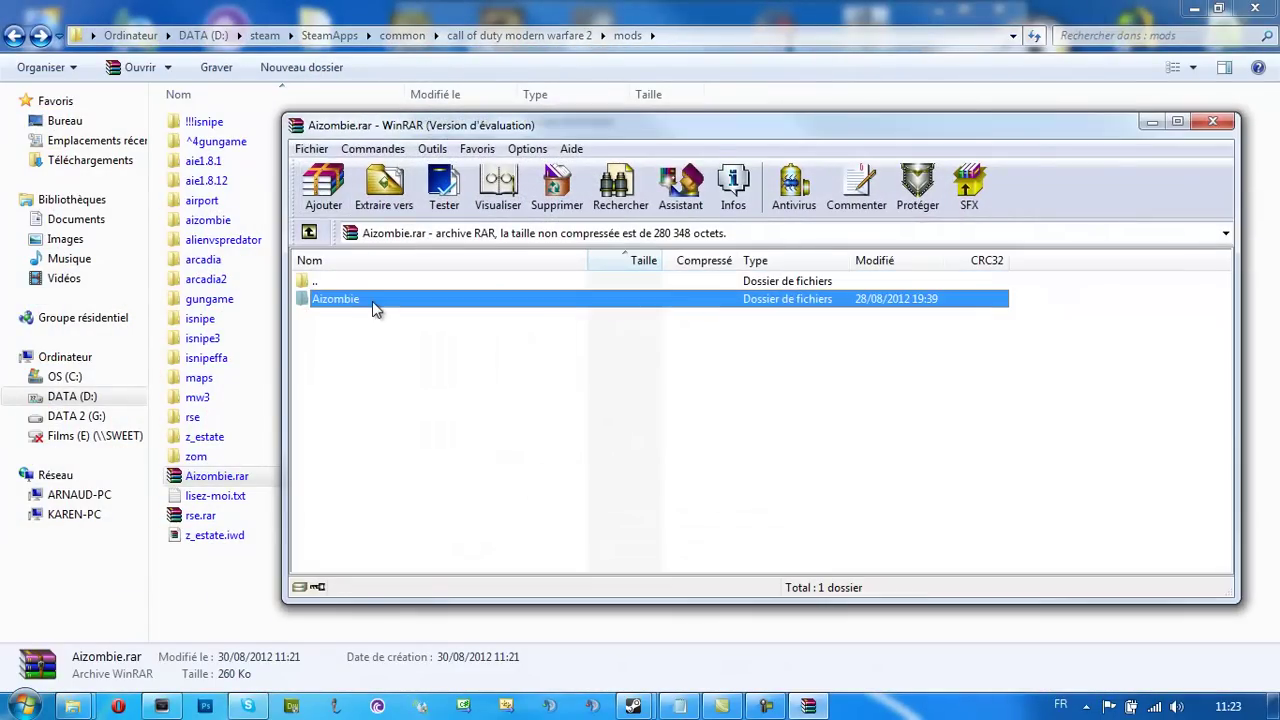
{"action": "left_click", "coordinate": [1212, 121]}
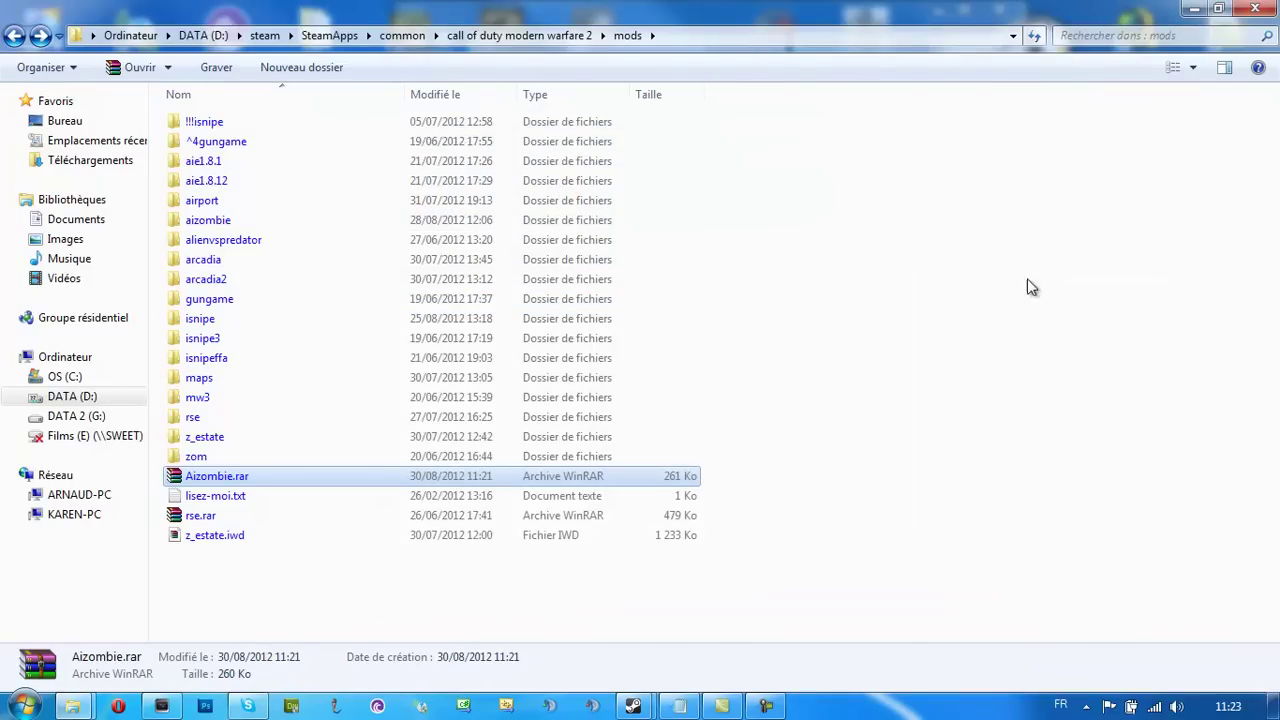
{"action": "right_click", "coordinate": [208, 484]}
{"action": "left_click", "coordinate": [279, 130]}
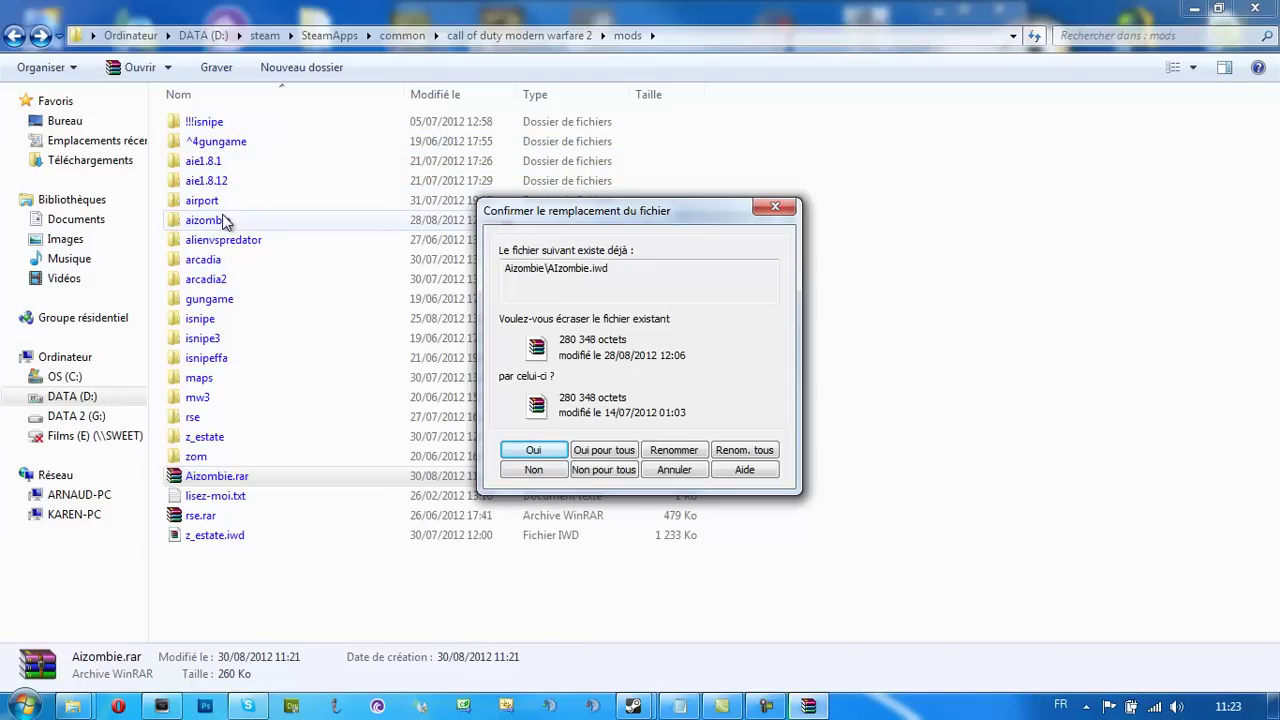
{"action": "left_click", "coordinate": [597, 451]}
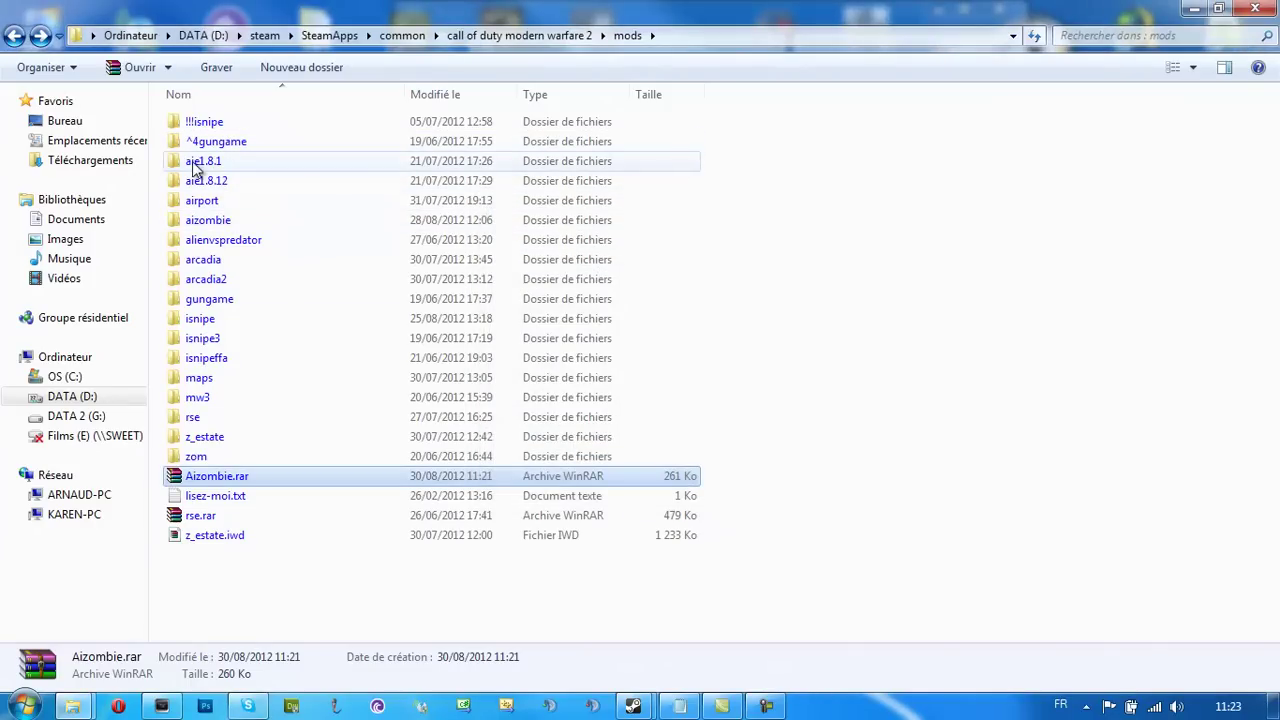
Check AIzombie.iwd's date in the aizombie folder, then bring up Camtasia Studio
{"action": "double_click", "coordinate": [210, 220]}
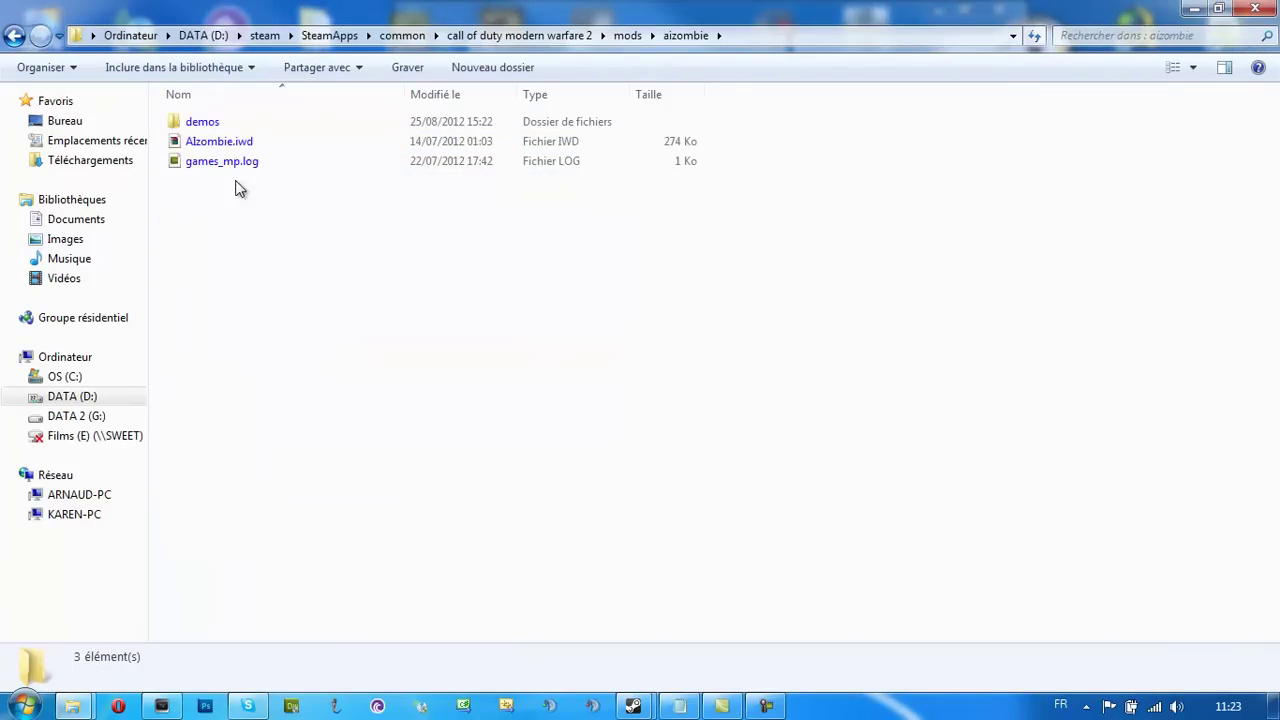
{"action": "left_click", "coordinate": [222, 141]}
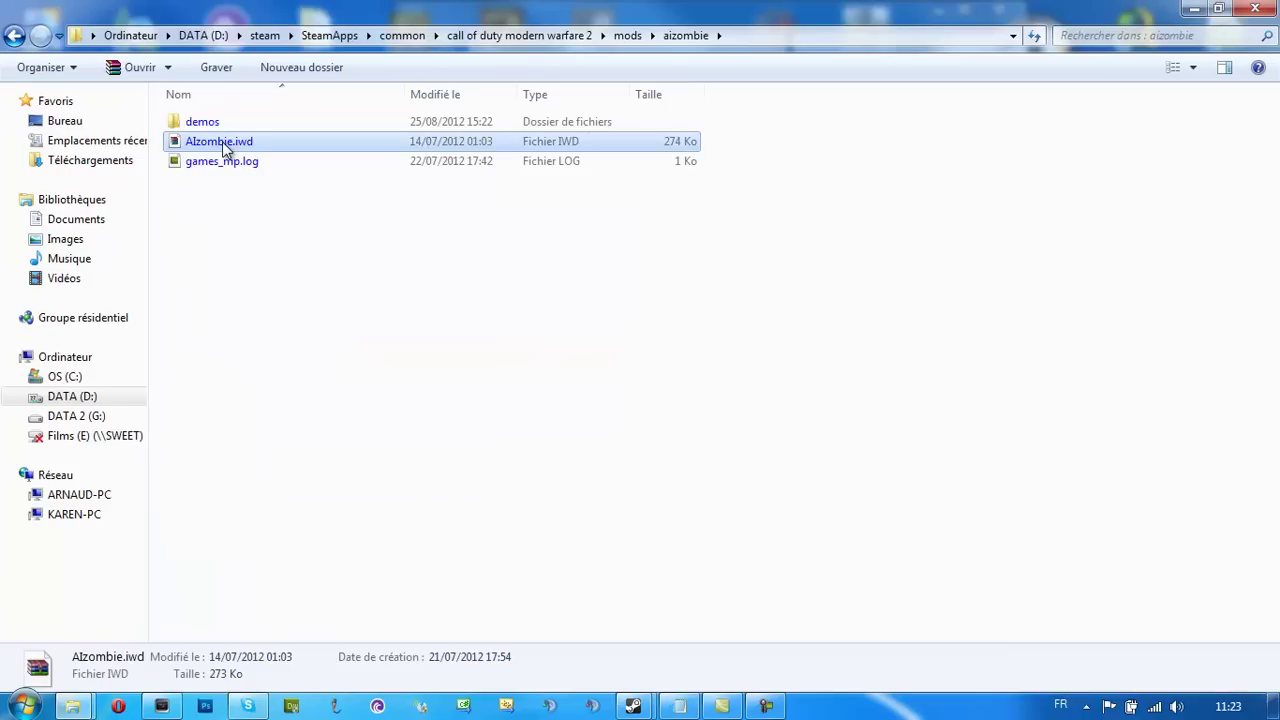
{"action": "left_click", "coordinate": [14, 36]}
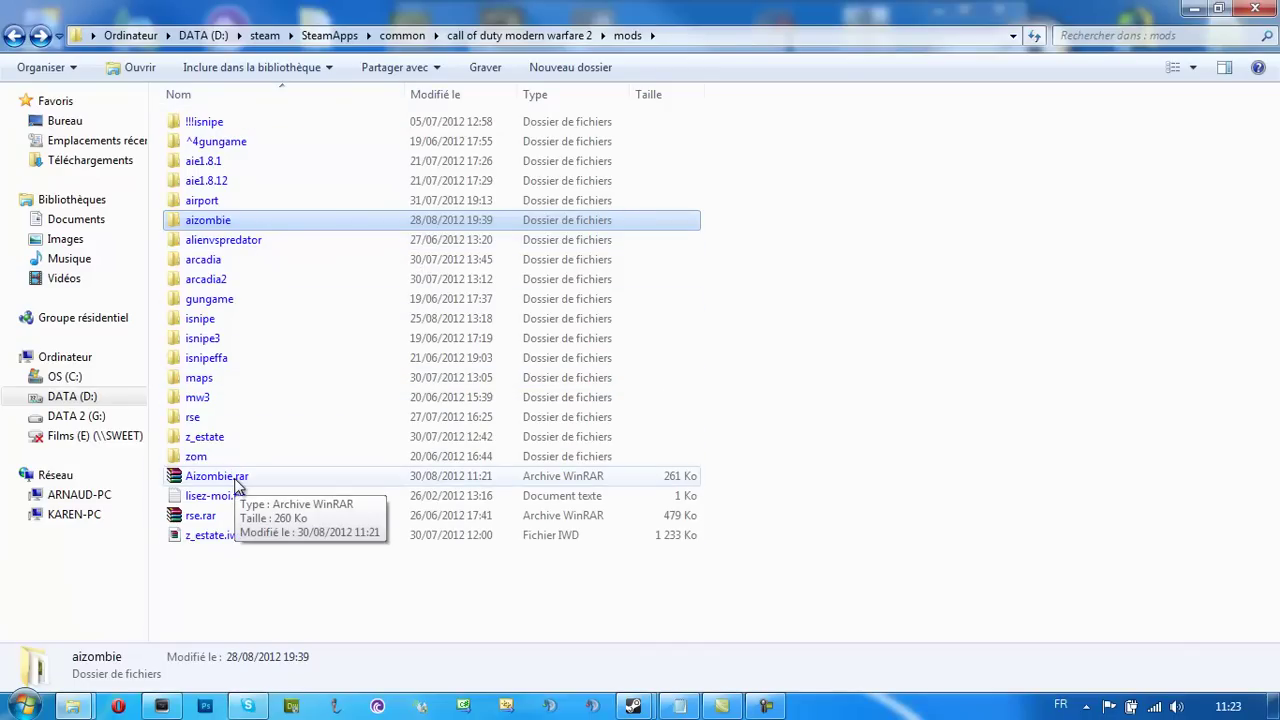
{"action": "left_click", "coordinate": [766, 707]}
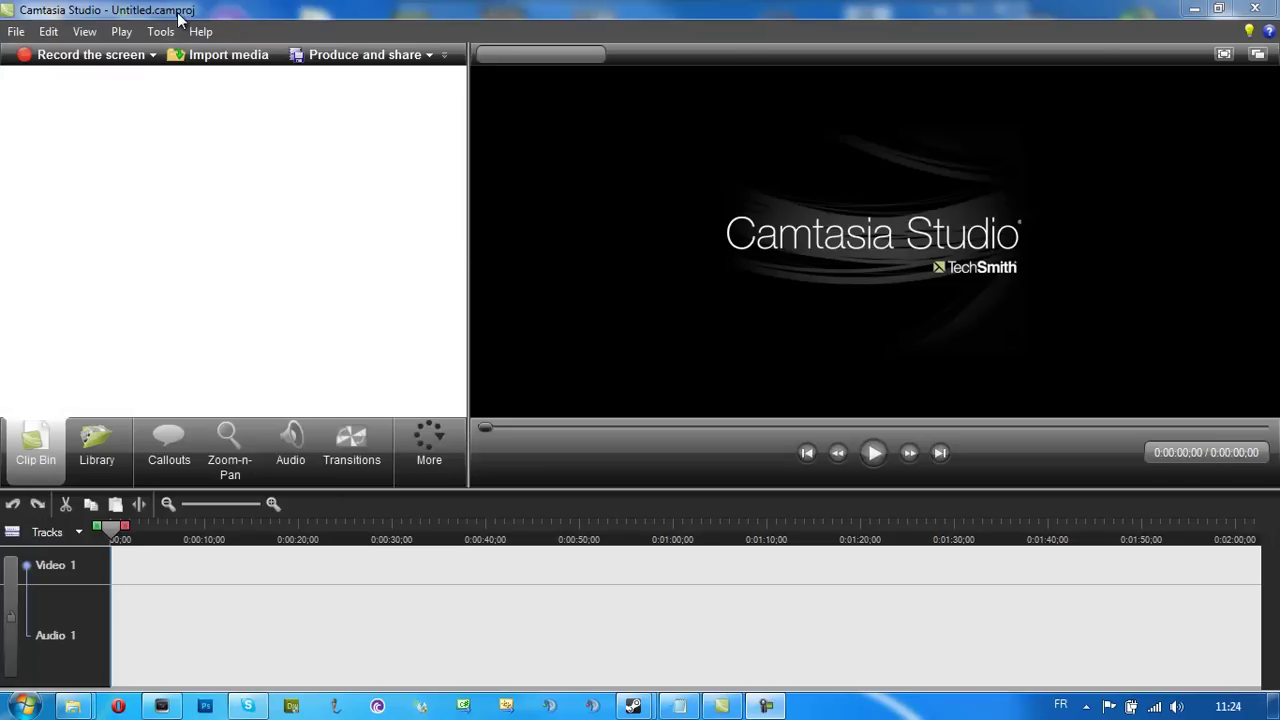
Close Vegas Pro and bring the mods folder window back
{"action": "left_click", "coordinate": [156, 705]}
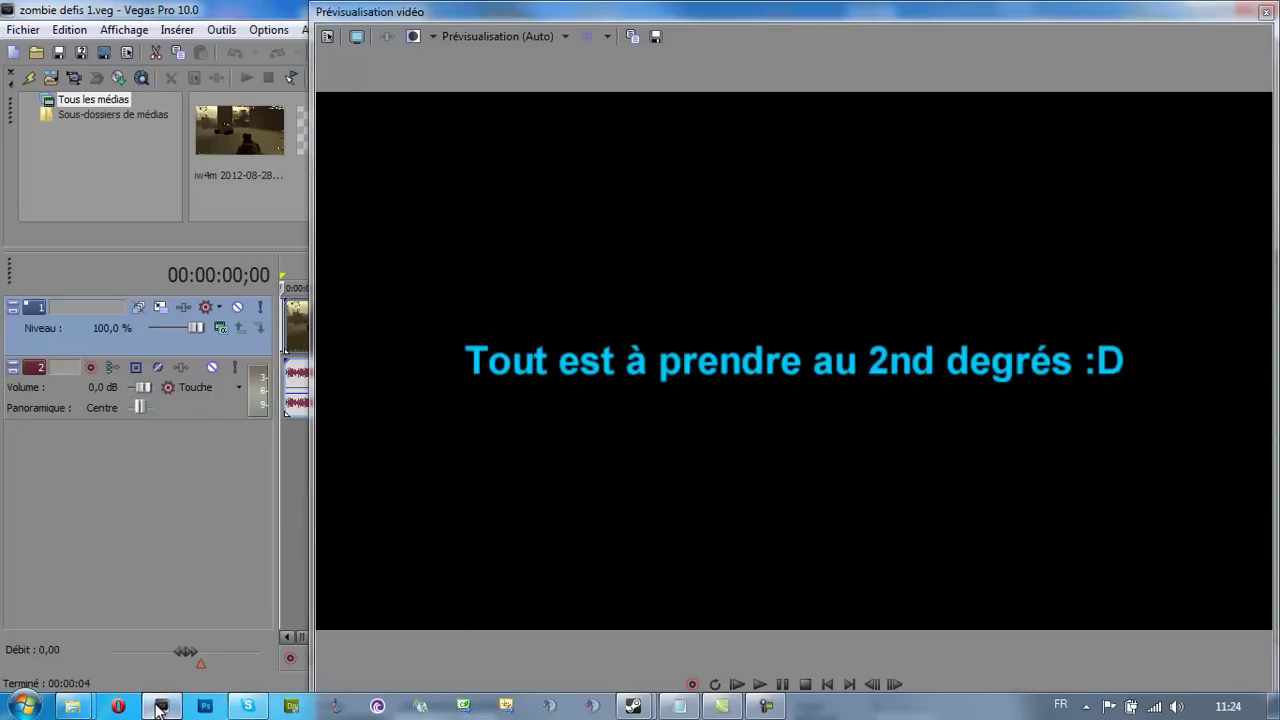
{"action": "mouse_move", "coordinate": [160, 708]}
{"action": "left_click", "coordinate": [249, 557]}
{"action": "mouse_move", "coordinate": [88, 710]}
{"action": "left_click", "coordinate": [171, 626]}
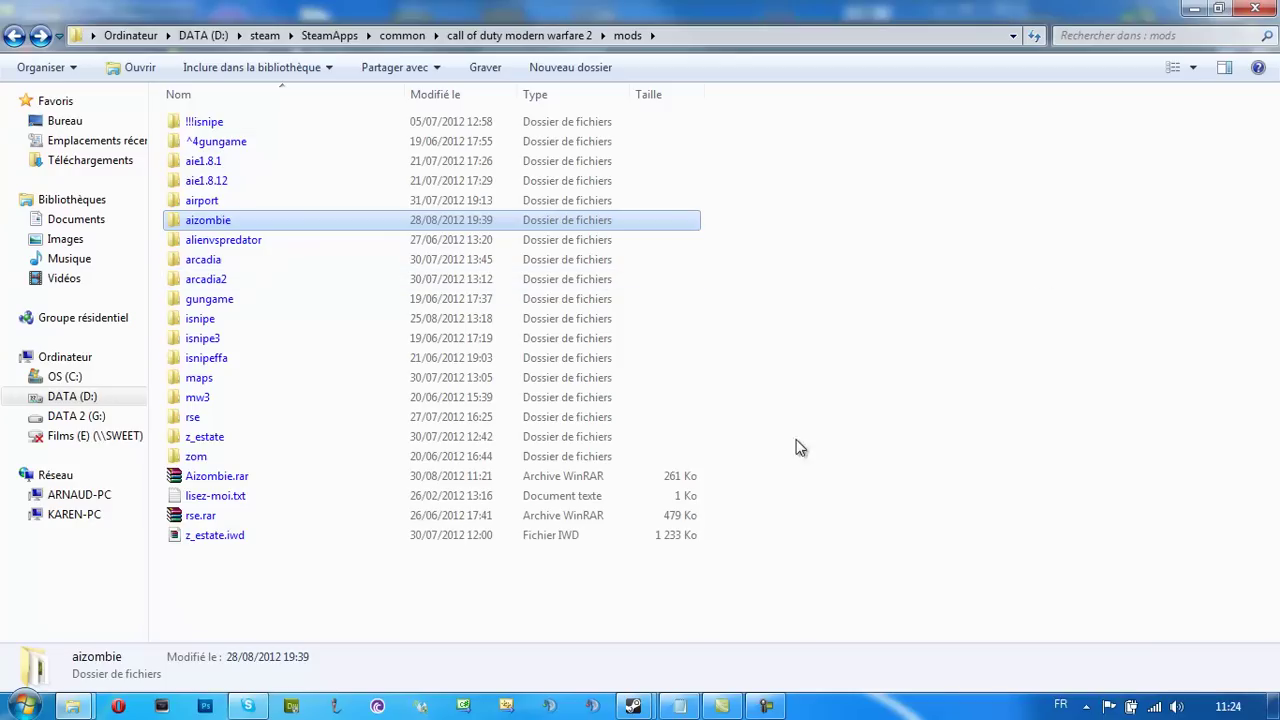
Select IW4M.bat on the desktop, then return to the mods folder
{"action": "left_click", "coordinate": [704, 625]}
{"action": "left_click", "coordinate": [1260, 707]}
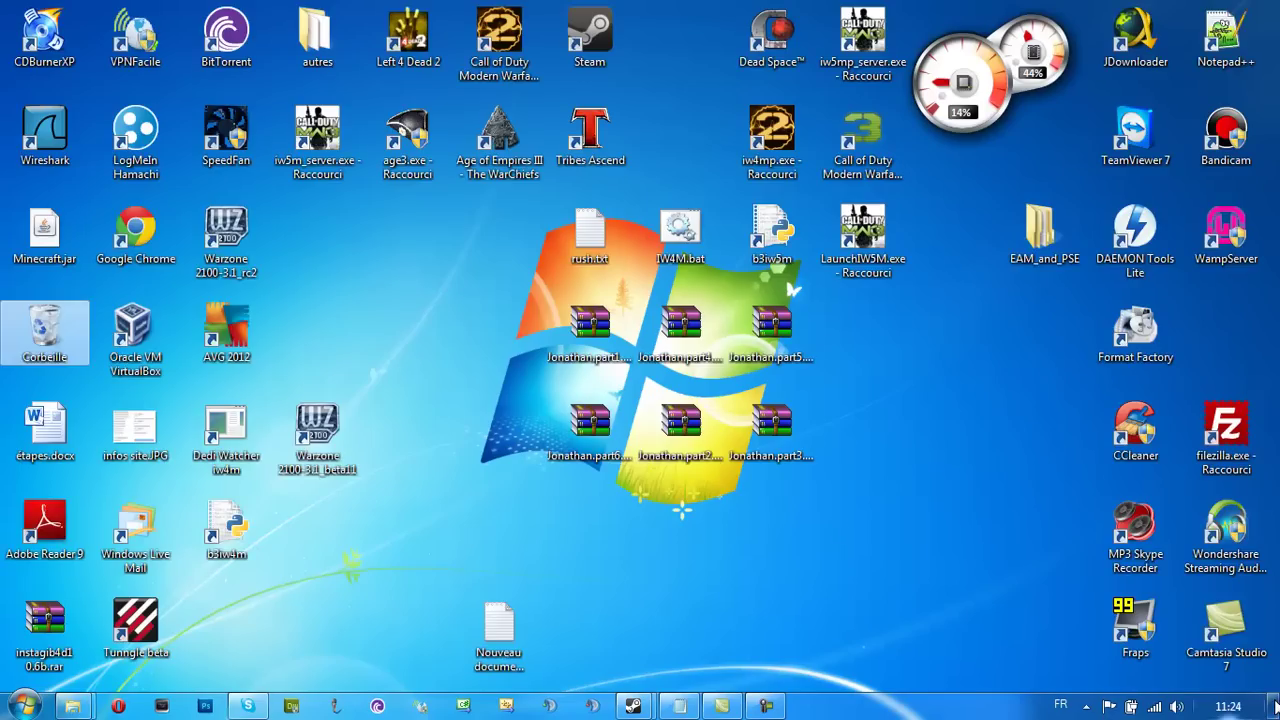
{"action": "left_click", "coordinate": [680, 230]}
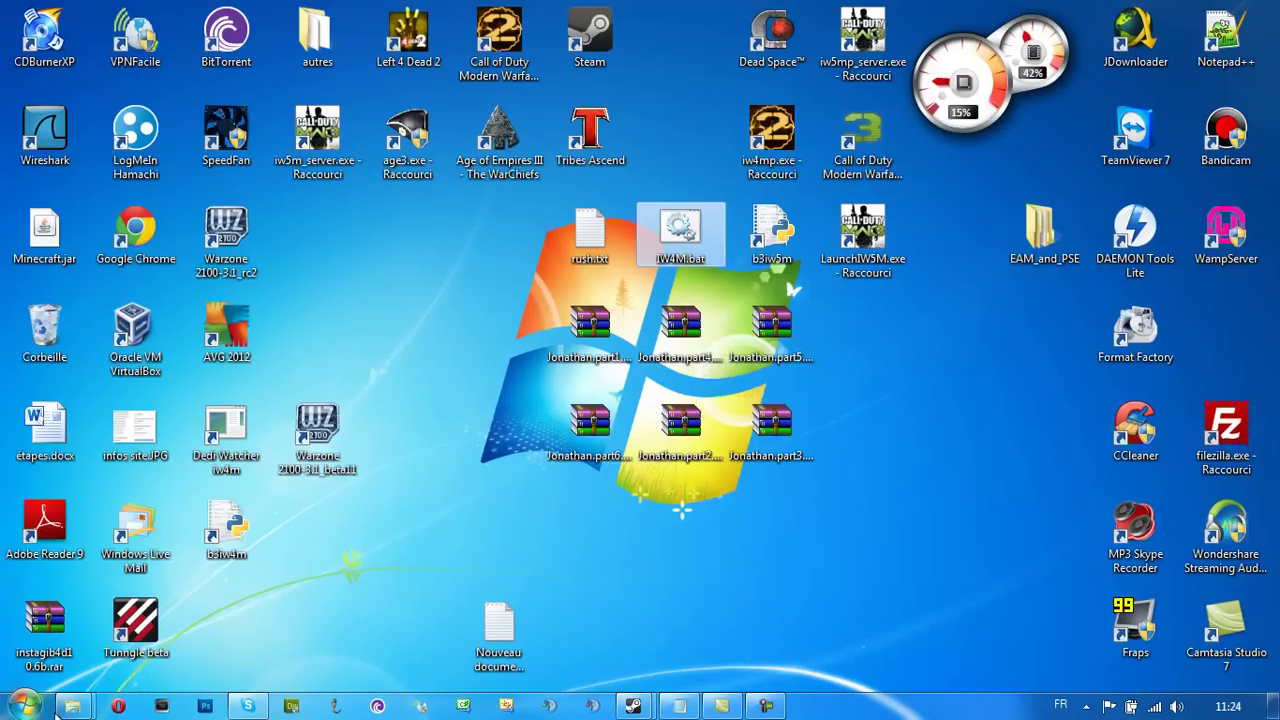
{"action": "mouse_move", "coordinate": [72, 707]}
{"action": "left_click", "coordinate": [105, 630]}
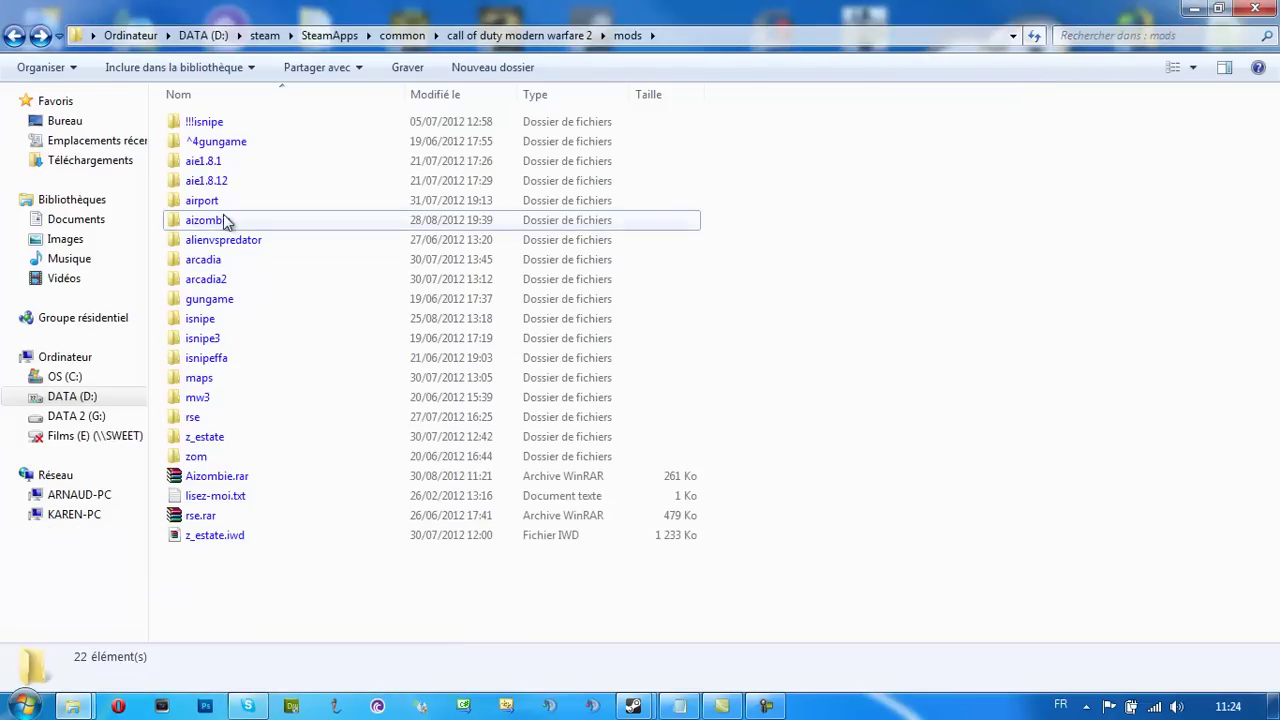
Open the aizombie demos folder and delete all seven demo recordings to the bin
{"action": "left_click", "coordinate": [260, 228]}
{"action": "double_click", "coordinate": [260, 228]}
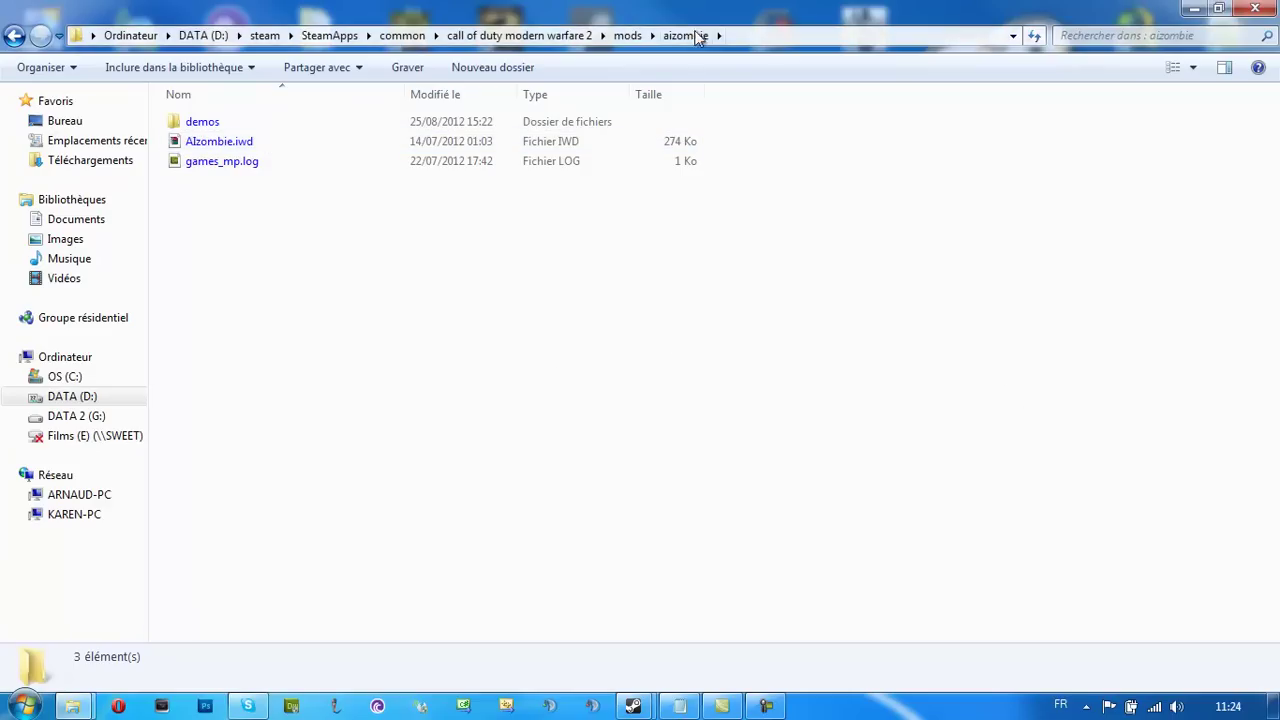
{"action": "left_click", "coordinate": [238, 142]}
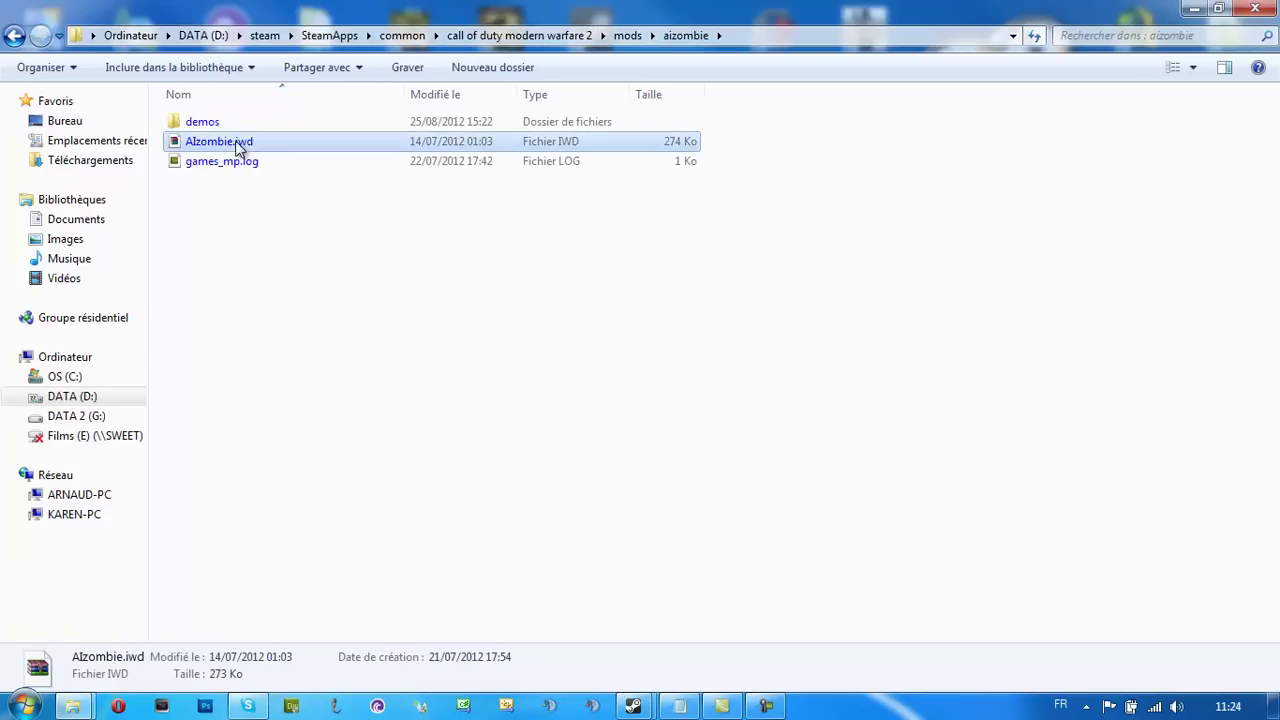
{"action": "left_click", "coordinate": [262, 207]}
{"action": "key", "text": "Down"}
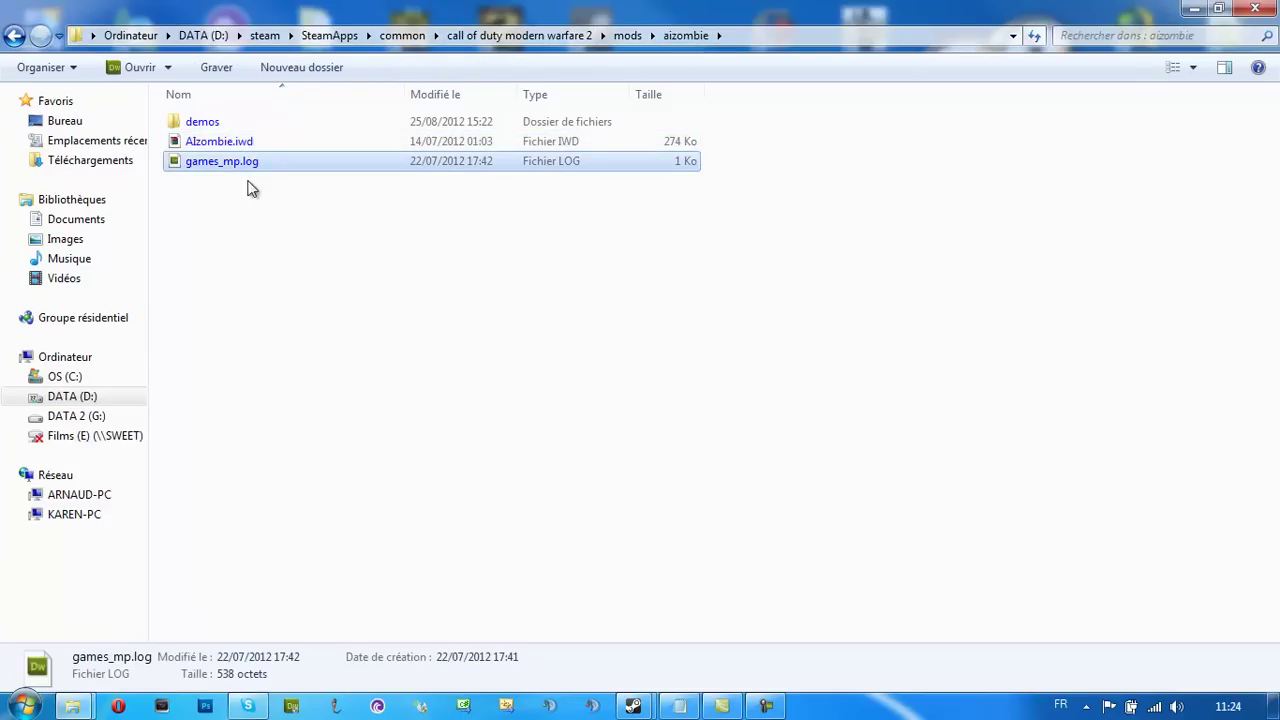
{"action": "double_click", "coordinate": [236, 121]}
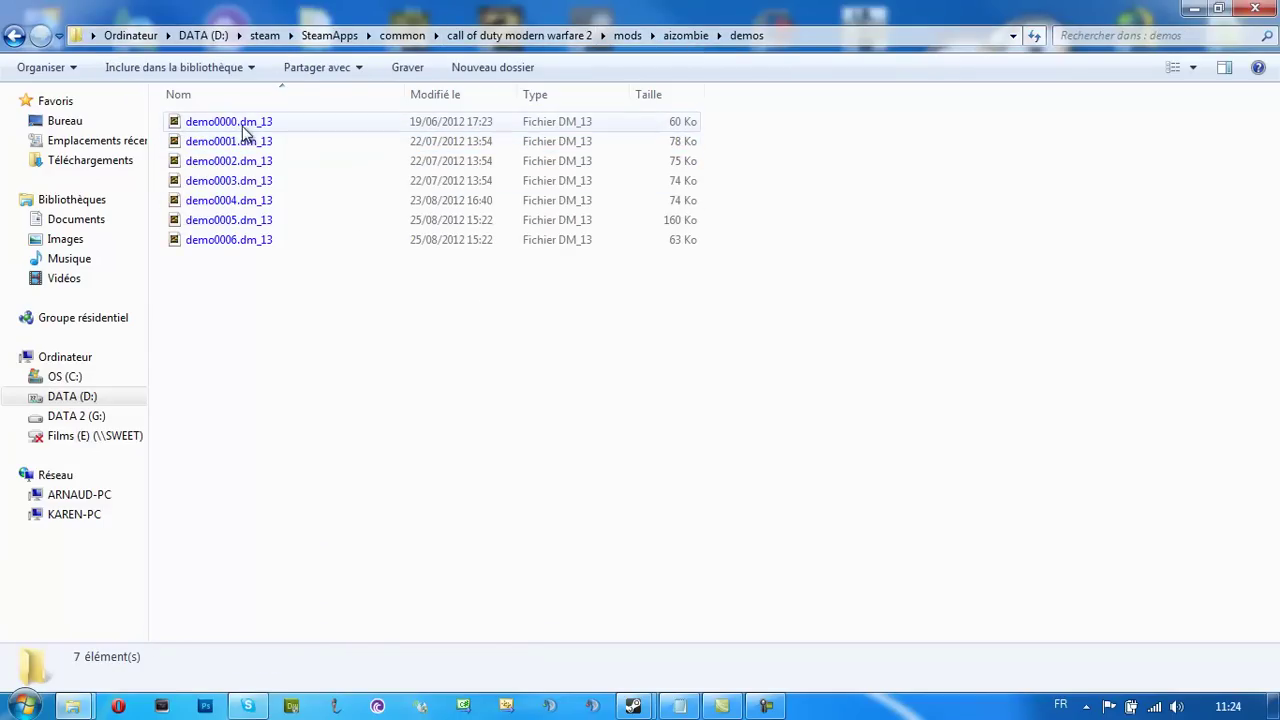
{"action": "key", "text": "Down"}
{"action": "key", "text": "Delete"}
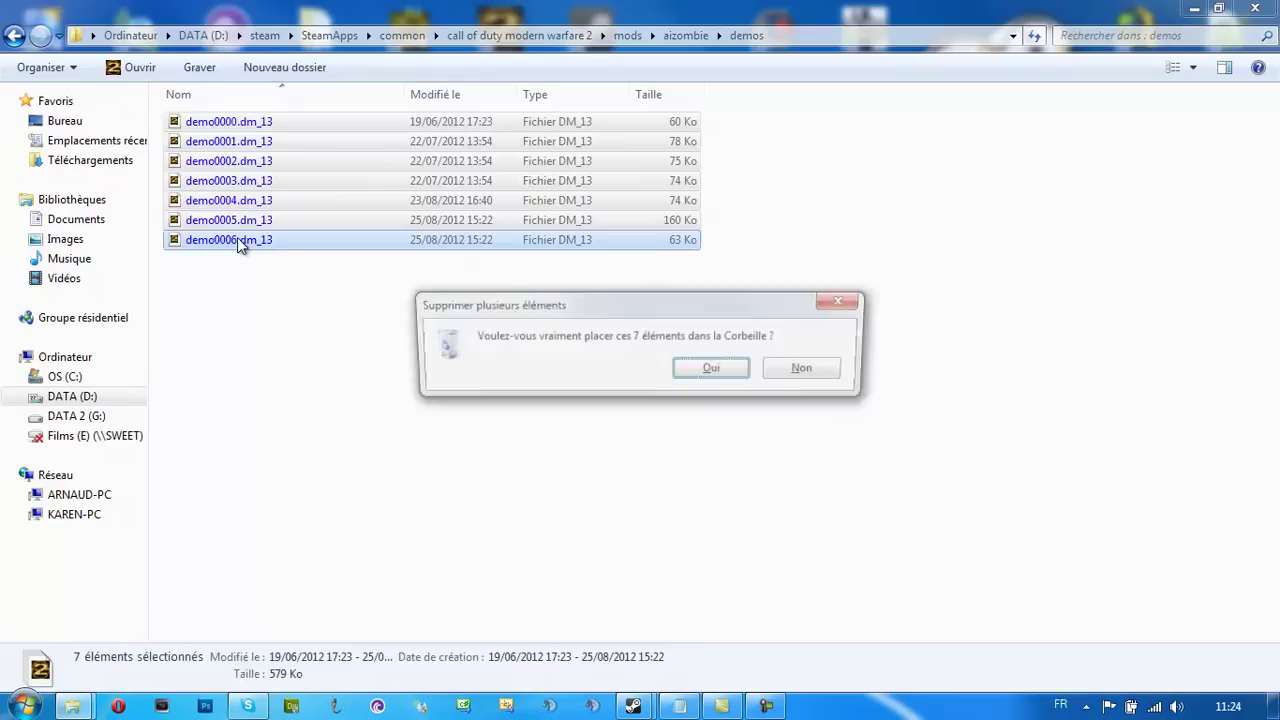
{"action": "key", "text": "Return"}
Go back to the aizombie folder, close Explorer and relaunch the game from the desktop
{"action": "left_click", "coordinate": [14, 35]}
{"action": "left_click", "coordinate": [247, 163]}
{"action": "left_click", "coordinate": [266, 234]}
{"action": "left_click", "coordinate": [1254, 12]}
{"action": "double_click", "coordinate": [681, 230]}
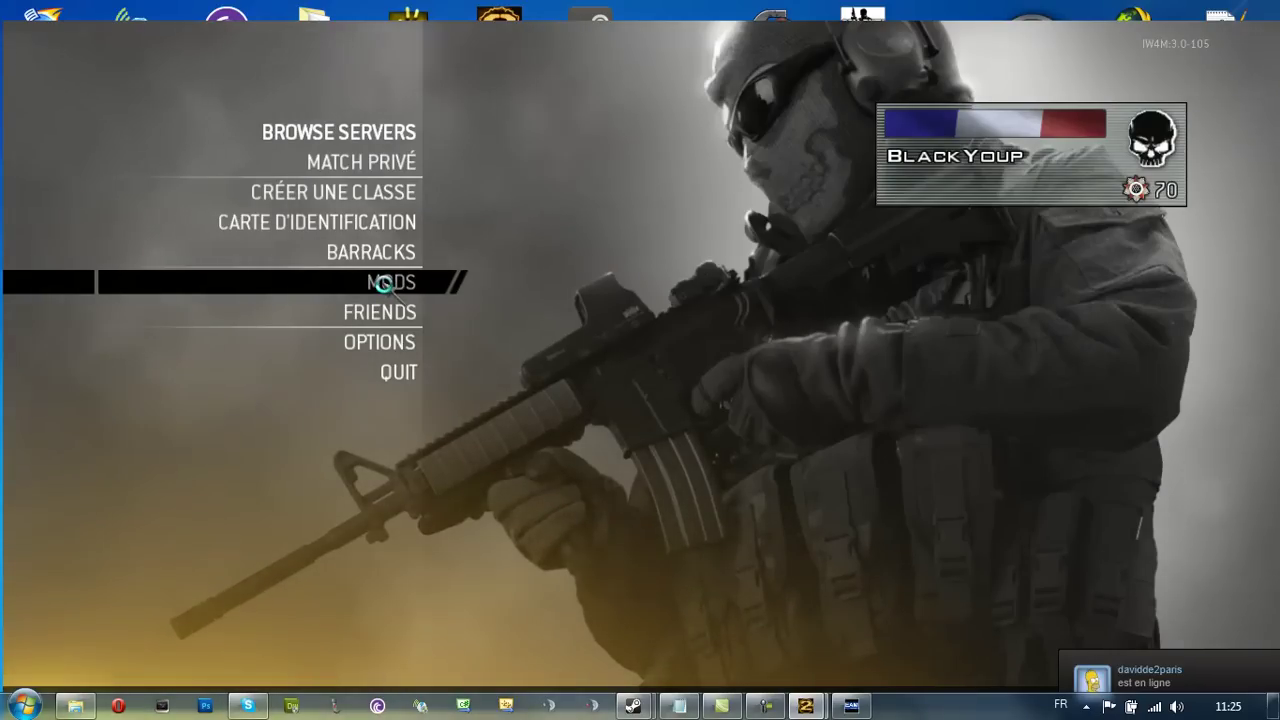
Load the aizombie mod from the MODS list
{"action": "left_click", "coordinate": [381, 282]}
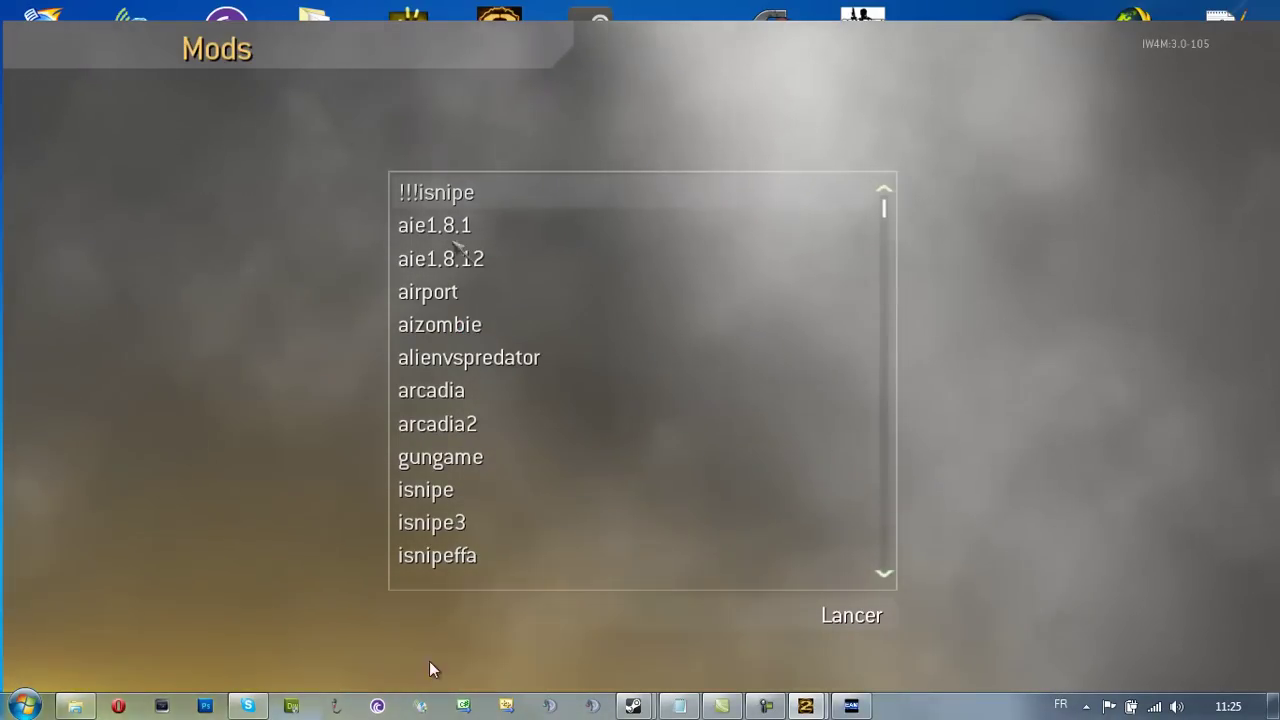
{"action": "left_click", "coordinate": [440, 331]}
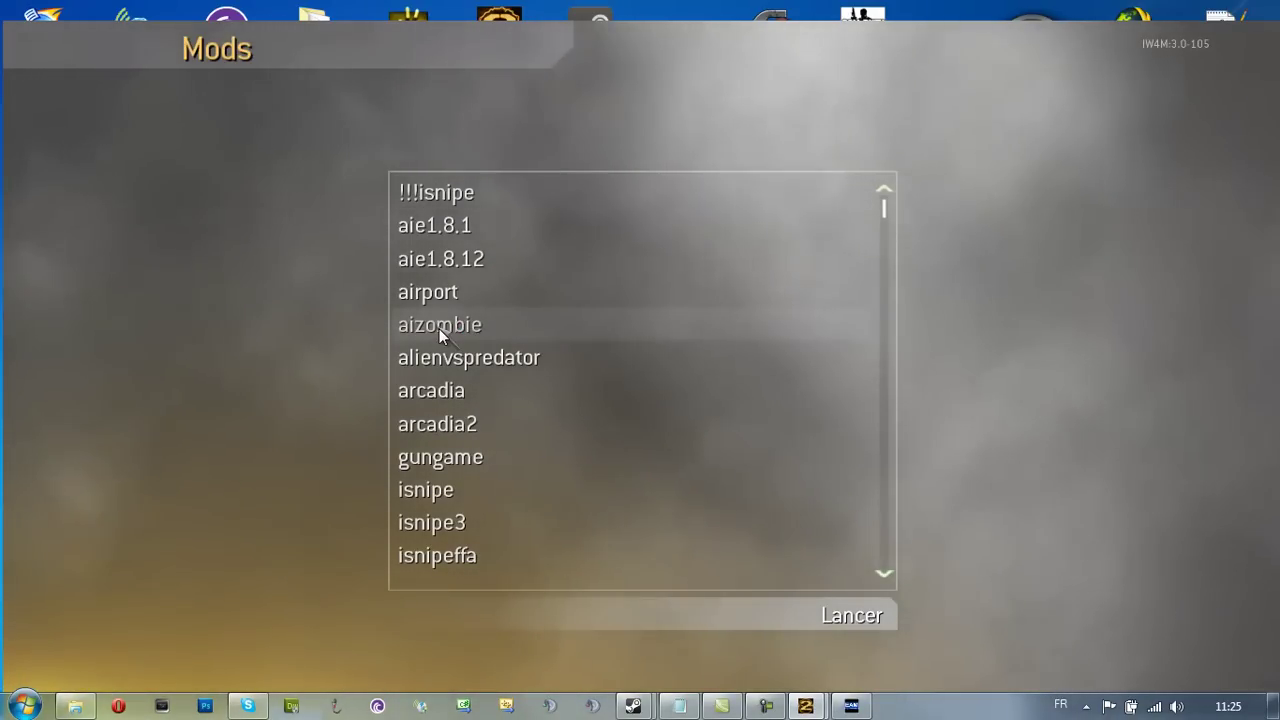
{"action": "double_click", "coordinate": [439, 328]}
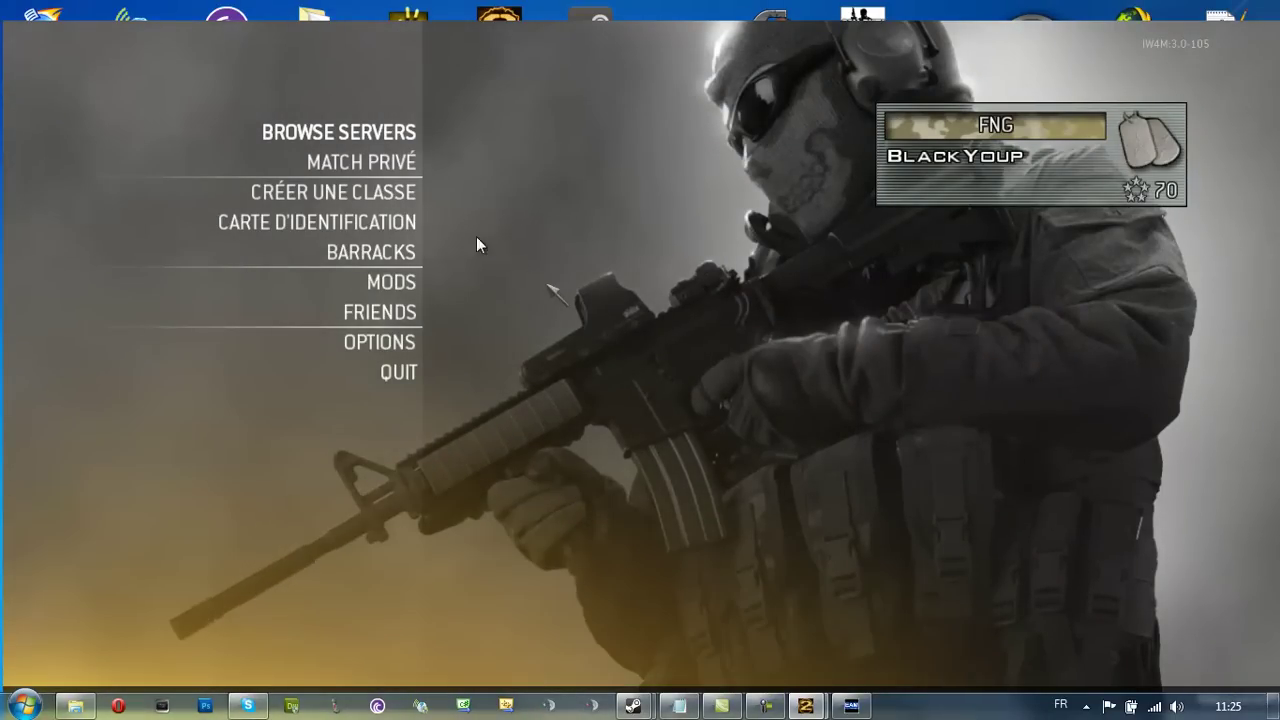
Open a private match lobby, view the map list in match settings, then start the match
{"action": "left_click", "coordinate": [359, 168]}
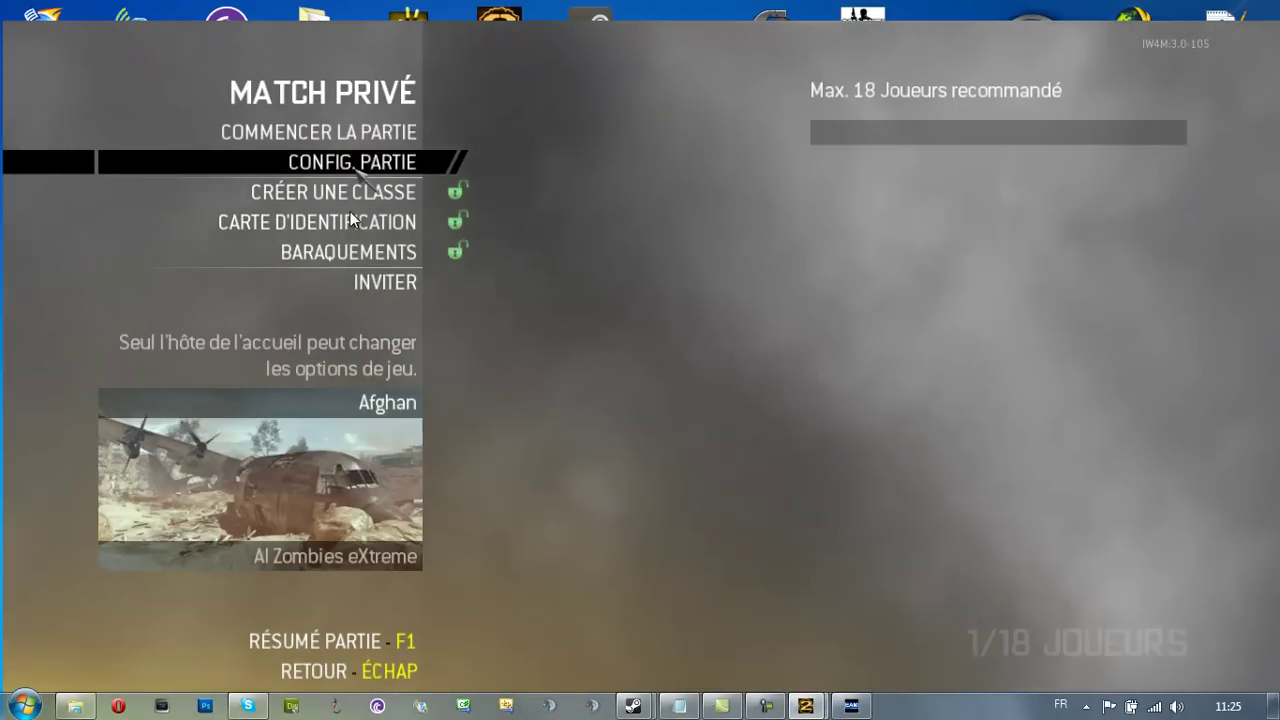
{"action": "left_click", "coordinate": [351, 172]}
{"action": "left_click", "coordinate": [352, 190]}
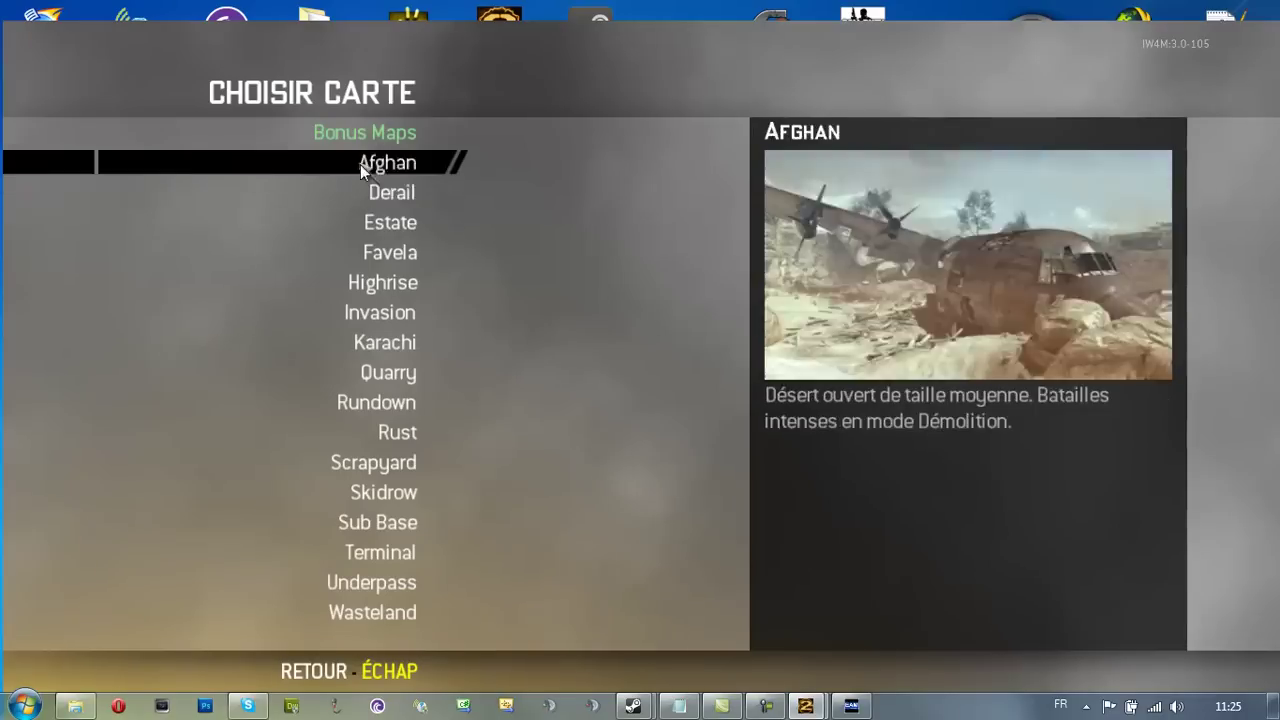
{"action": "key", "text": "Escape"}
{"action": "key", "text": "Escape"}
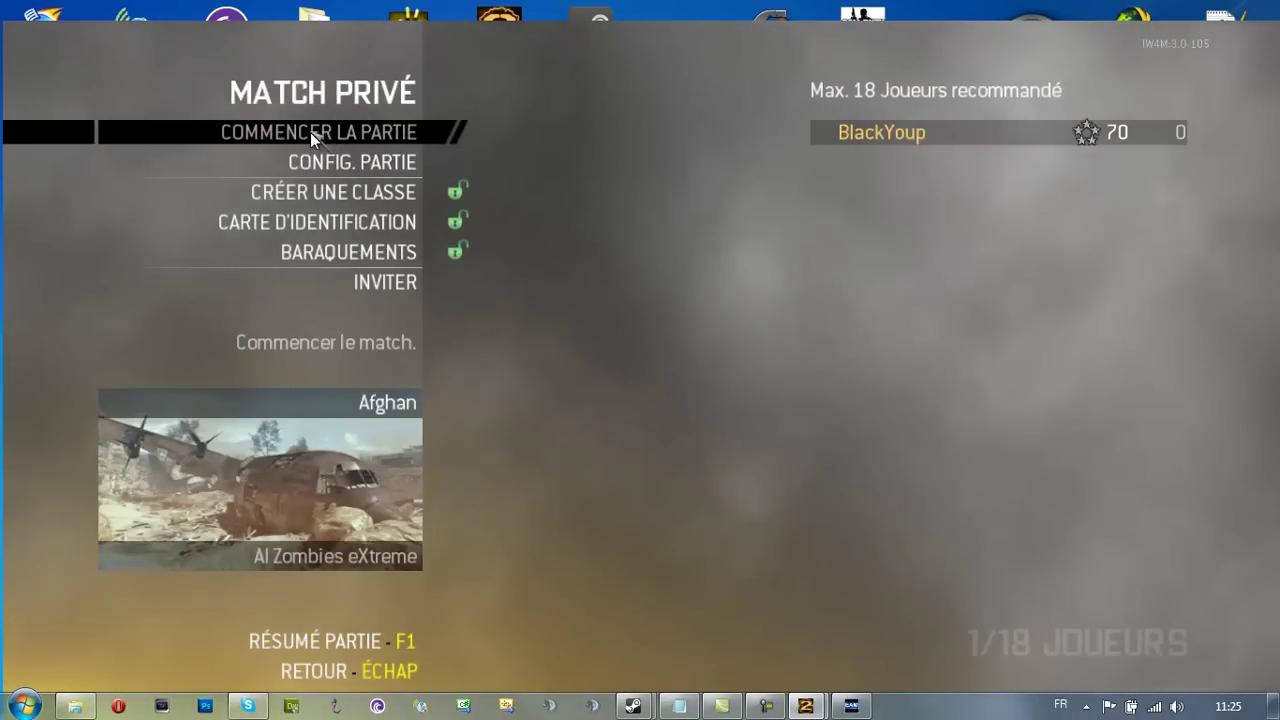
{"action": "left_click", "coordinate": [310, 132]}
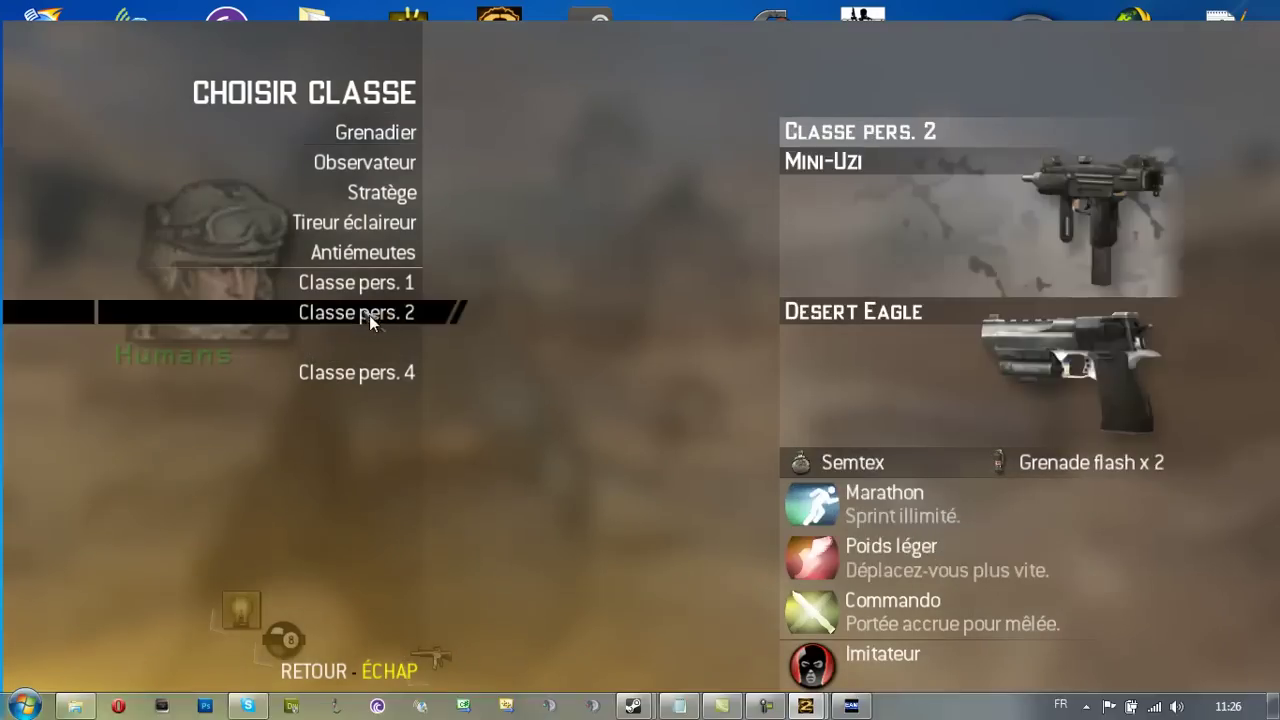
Spawn with Classe pers. 2, walk across the map and swap between pistol and rifle
{"action": "left_click", "coordinate": [369, 315]}
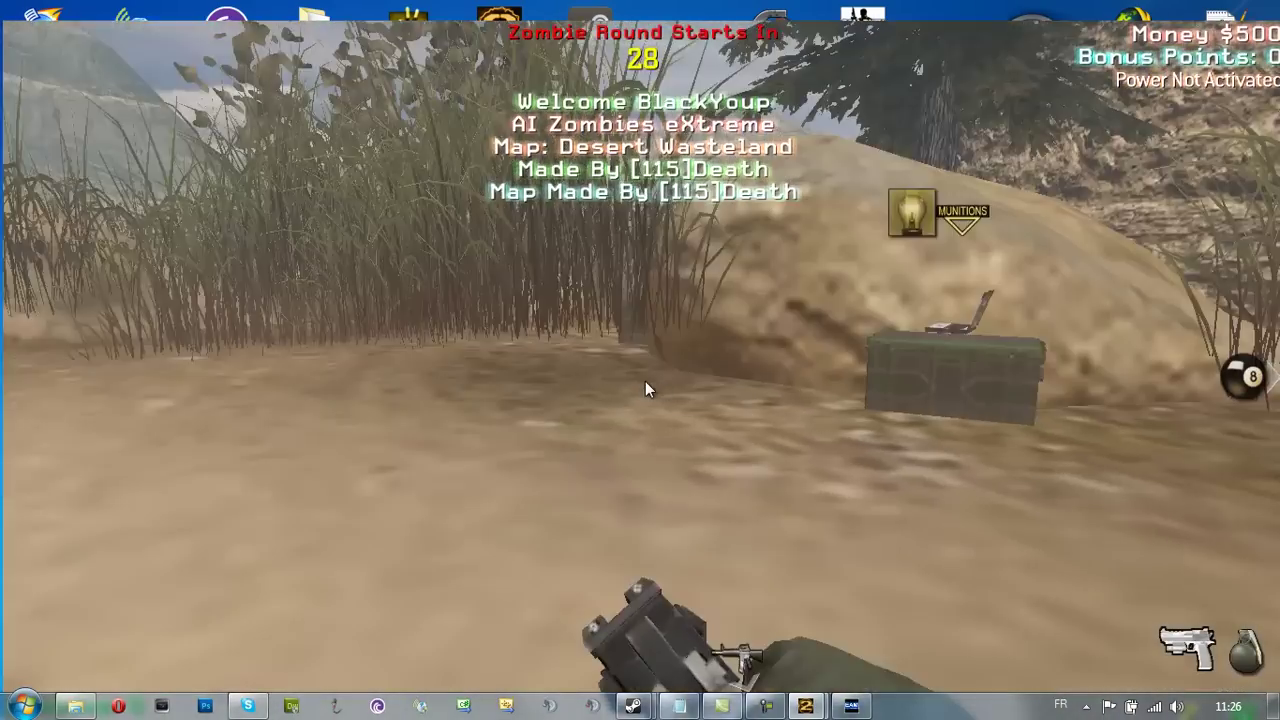
{"action": "key", "text": "w"}
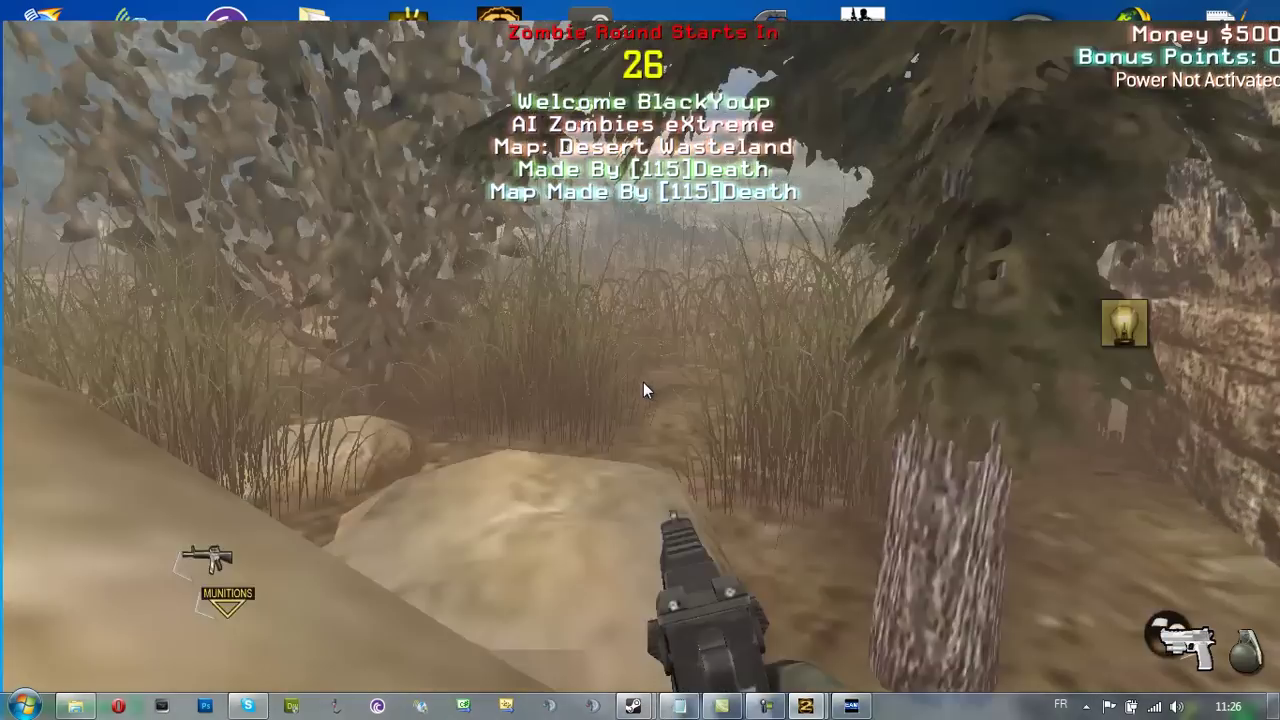
{"action": "key", "text": "w"}
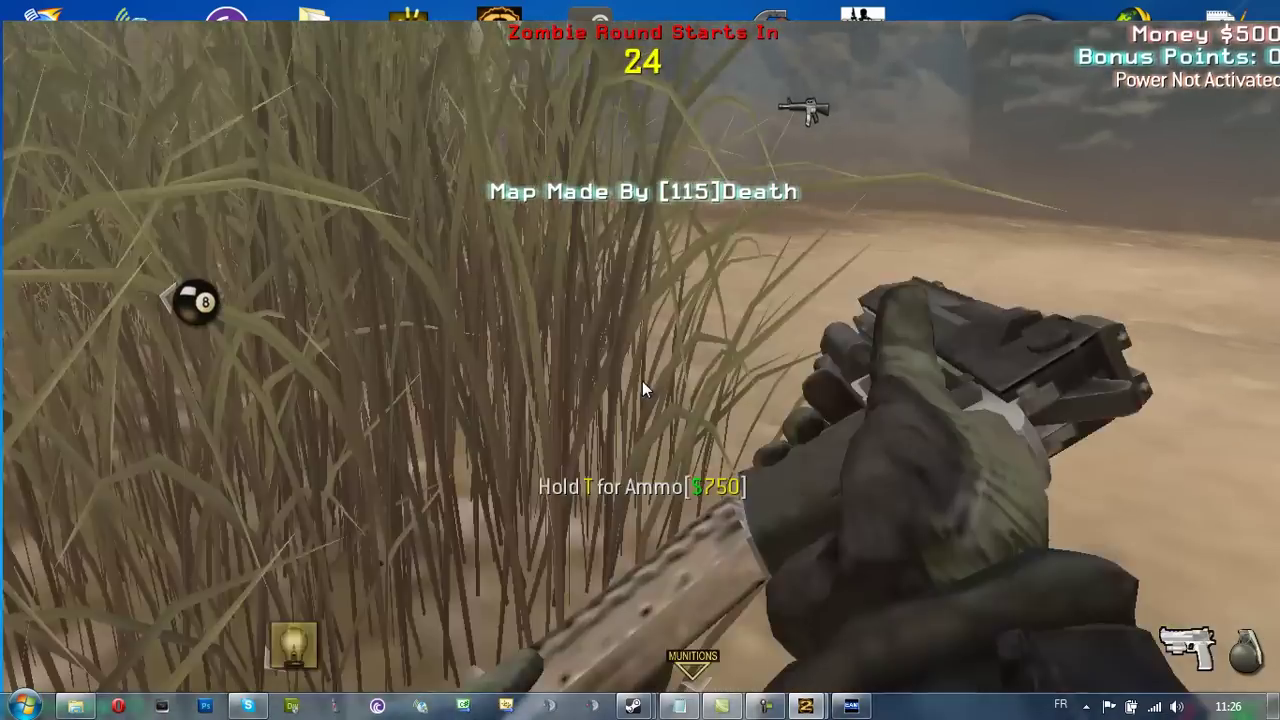
{"action": "key", "text": "1"}
{"action": "key", "text": "w"}
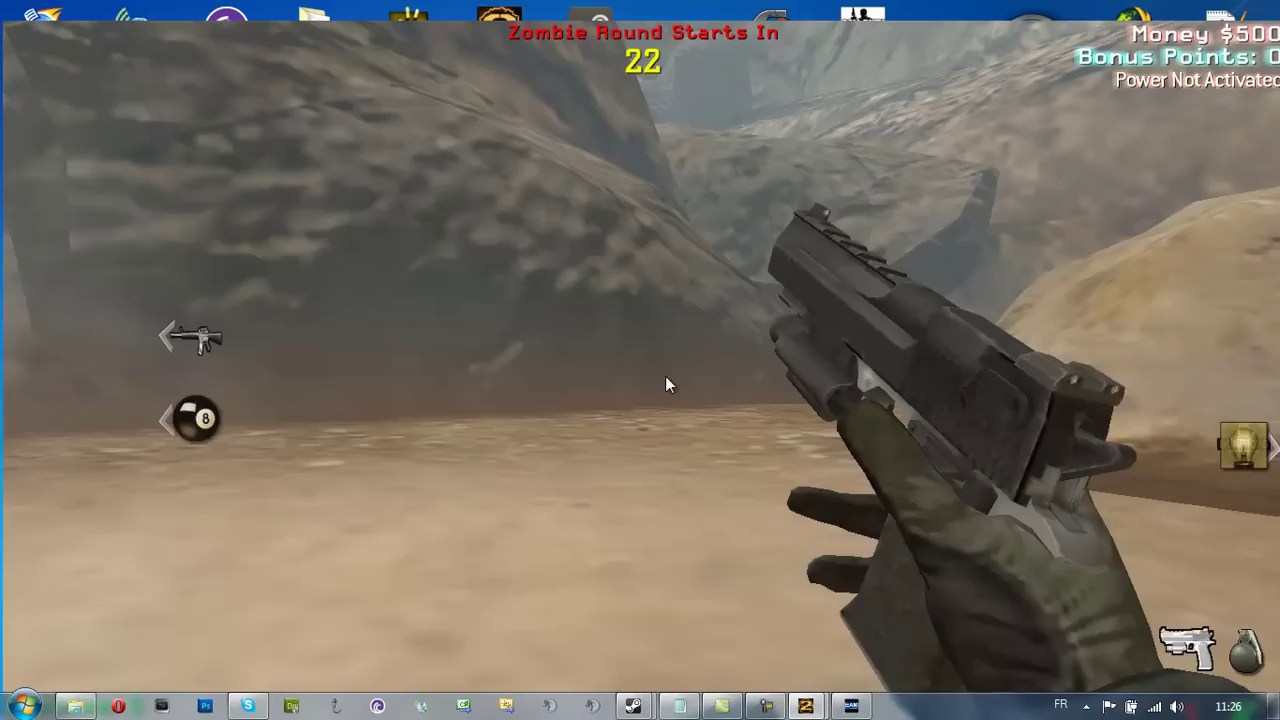
{"action": "key", "text": "2"}
{"action": "key", "text": "1"}
End the match with Arrêter partie, dismiss the summary and leave the lobby with Oui
{"action": "key", "text": "Escape"}
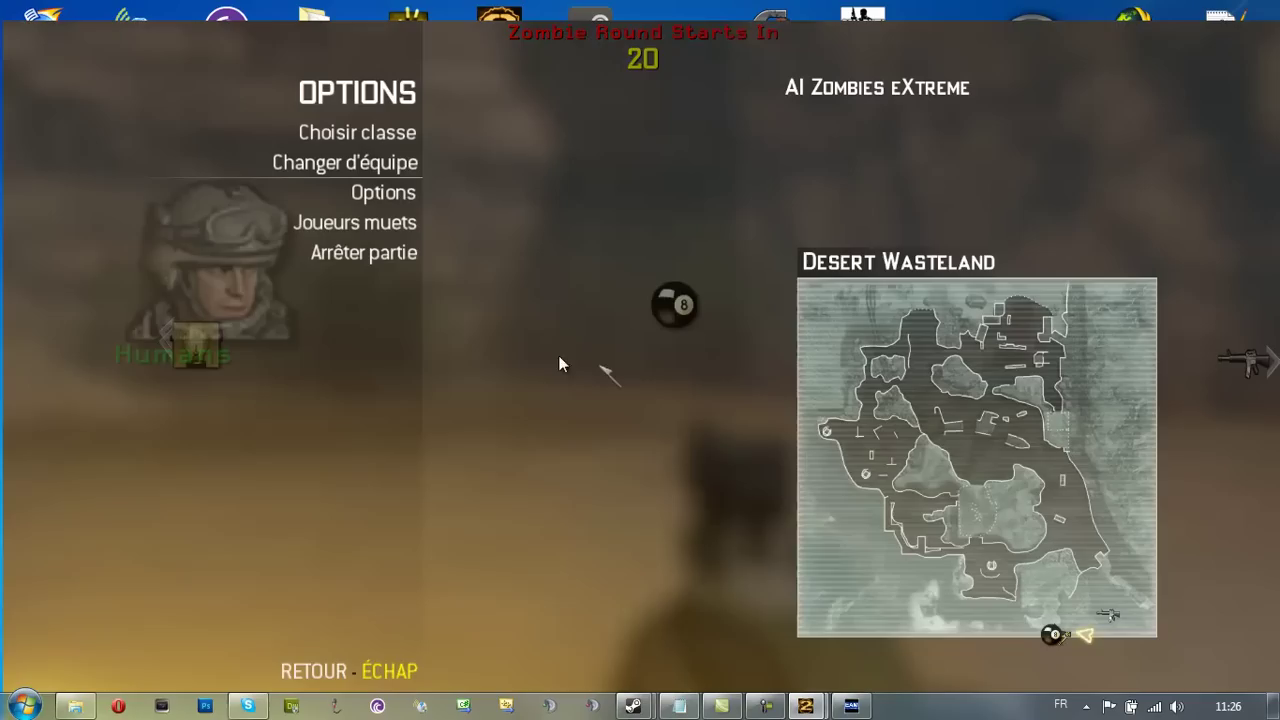
{"action": "left_click", "coordinate": [370, 253]}
{"action": "key", "text": "Escape"}
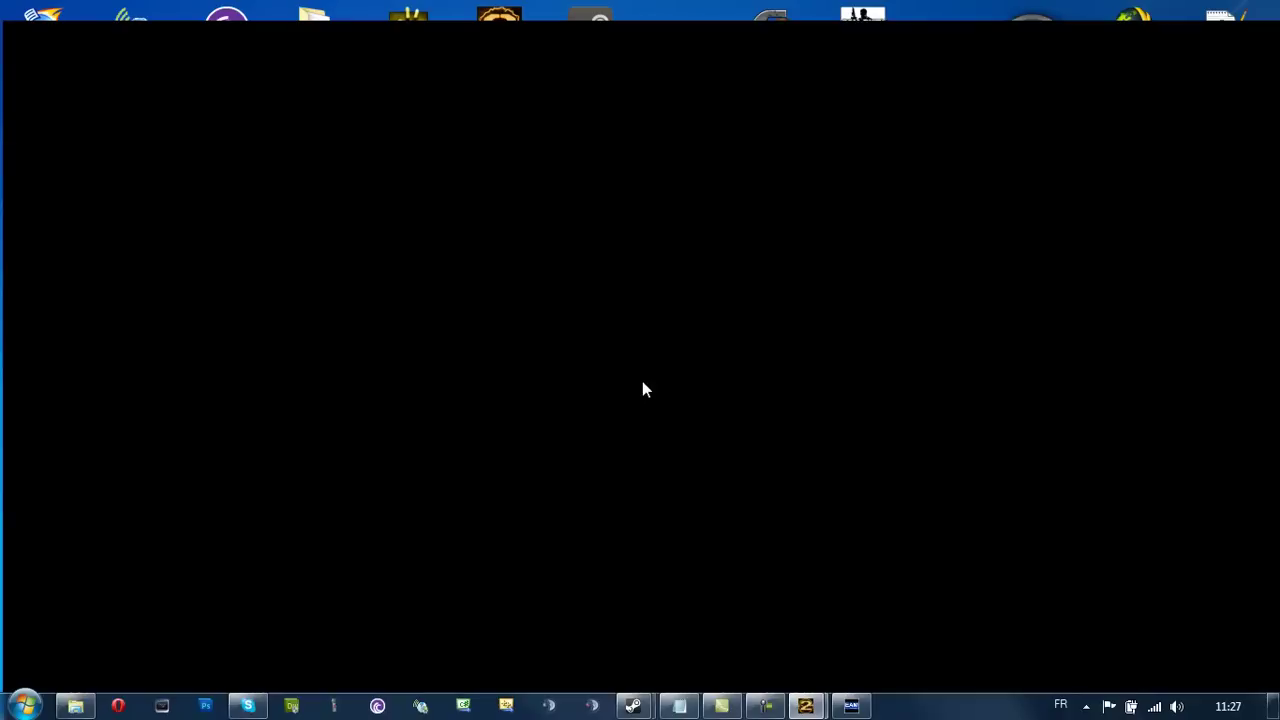
{"action": "key", "text": "Escape"}
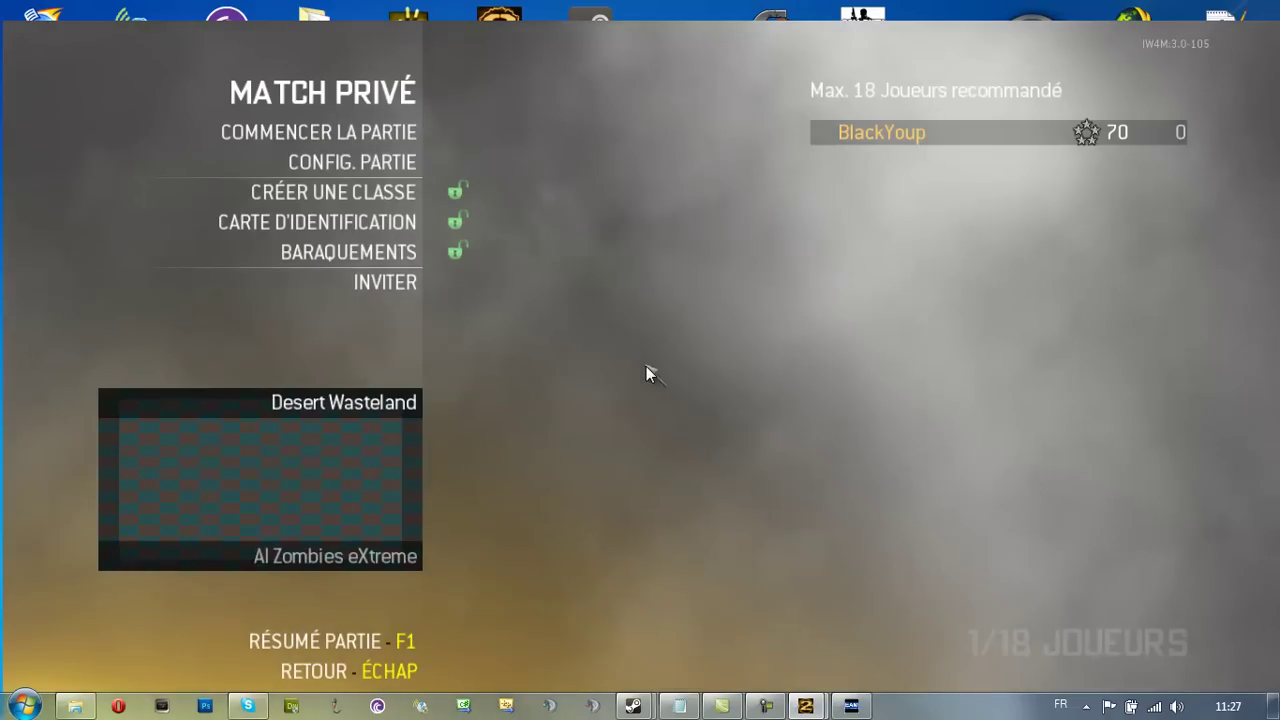
{"action": "key", "text": "Escape"}
{"action": "left_click", "coordinate": [615, 337]}
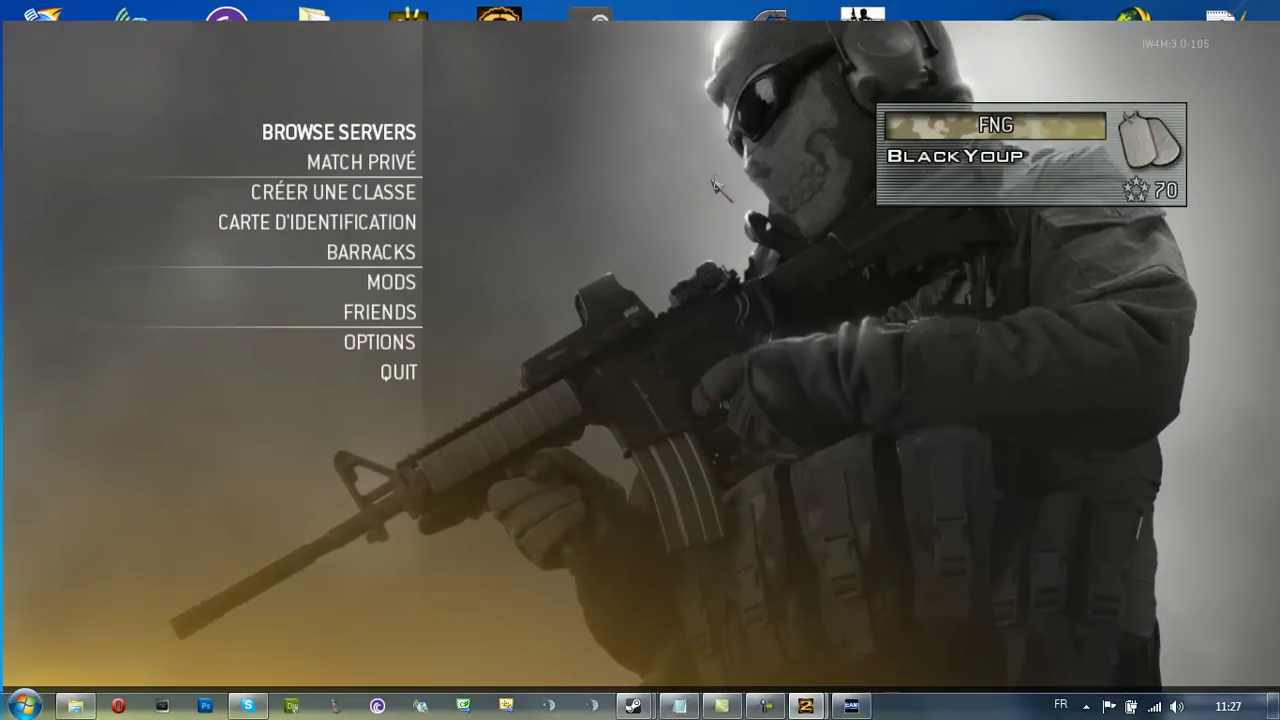
Close the in-game console and bring the IW4 Console window to the front
{"action": "mouse_move", "coordinate": [805, 705]}
{"action": "left_click", "coordinate": [757, 655]}
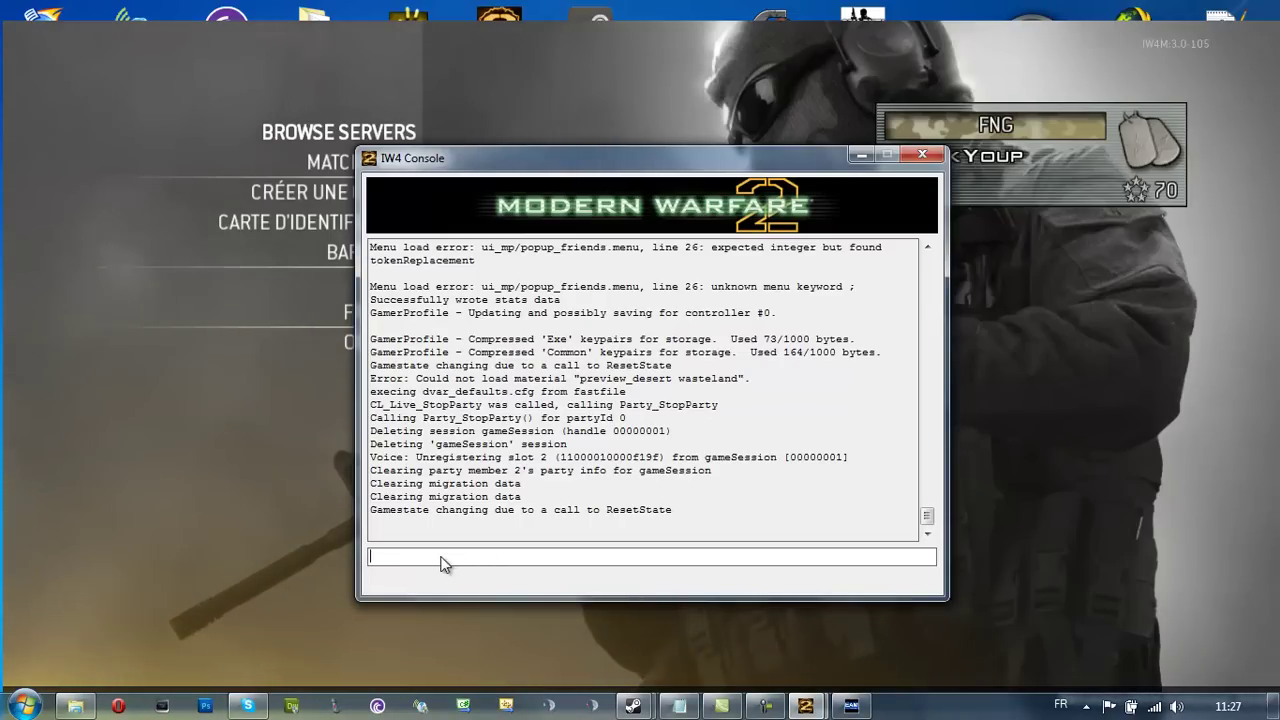
{"action": "left_click", "coordinate": [220, 330]}
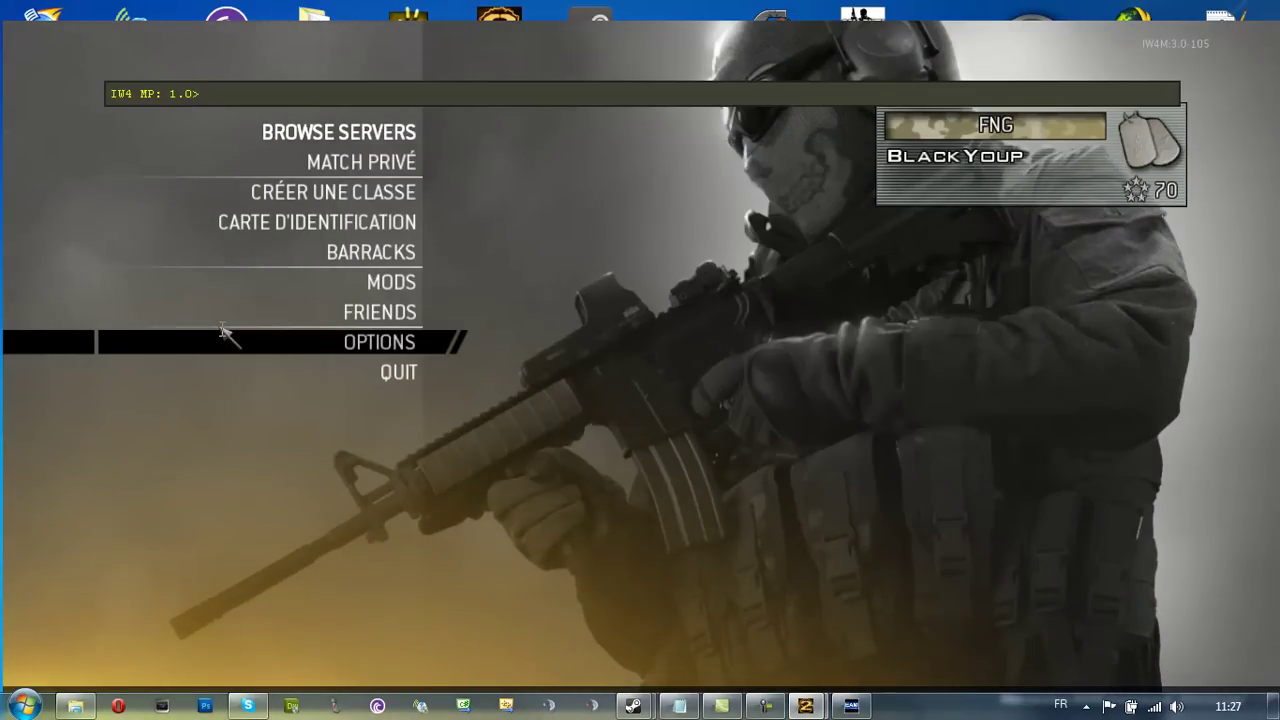
{"action": "key", "text": "grave"}
{"action": "mouse_move", "coordinate": [805, 705]}
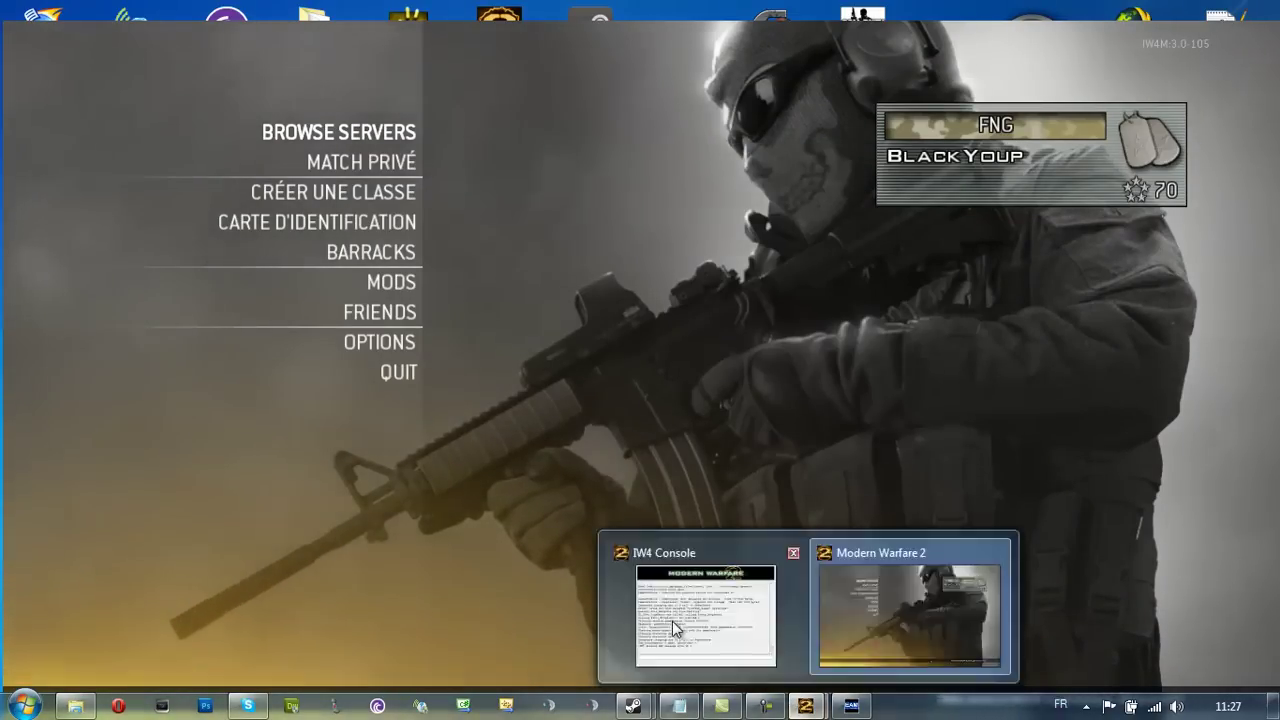
{"action": "left_click", "coordinate": [672, 621]}
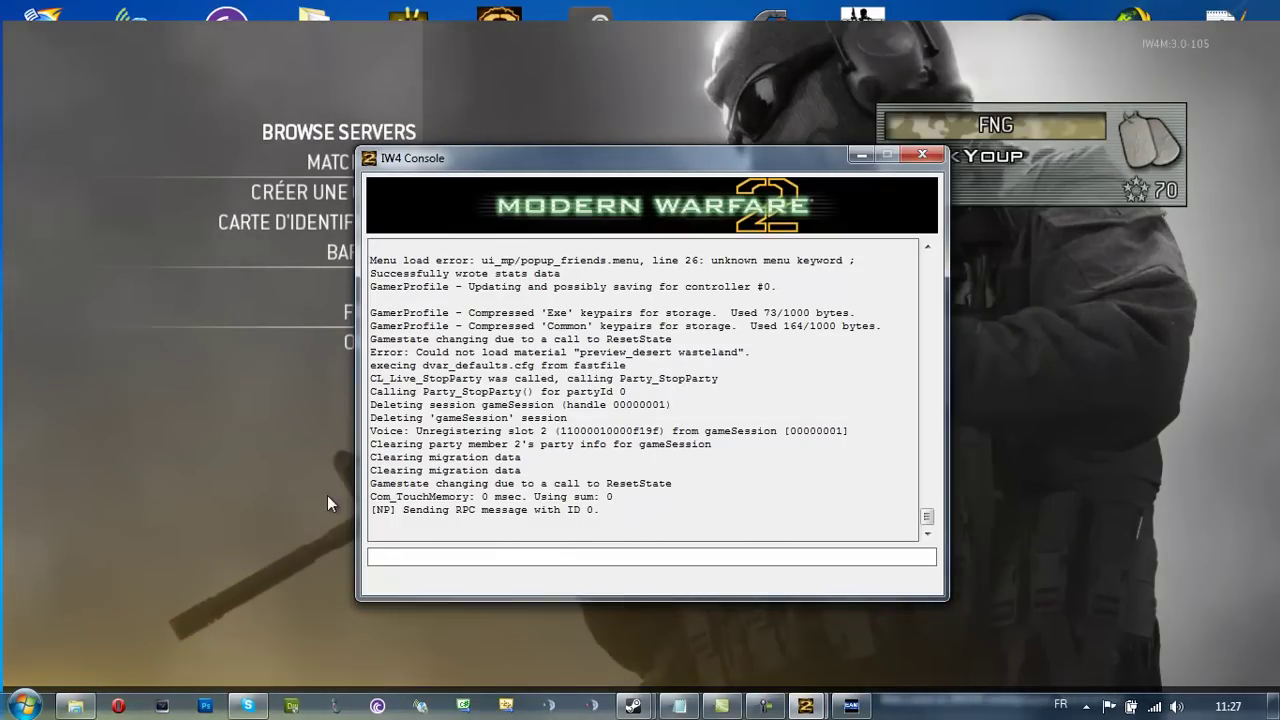
{"action": "left_click", "coordinate": [330, 490]}
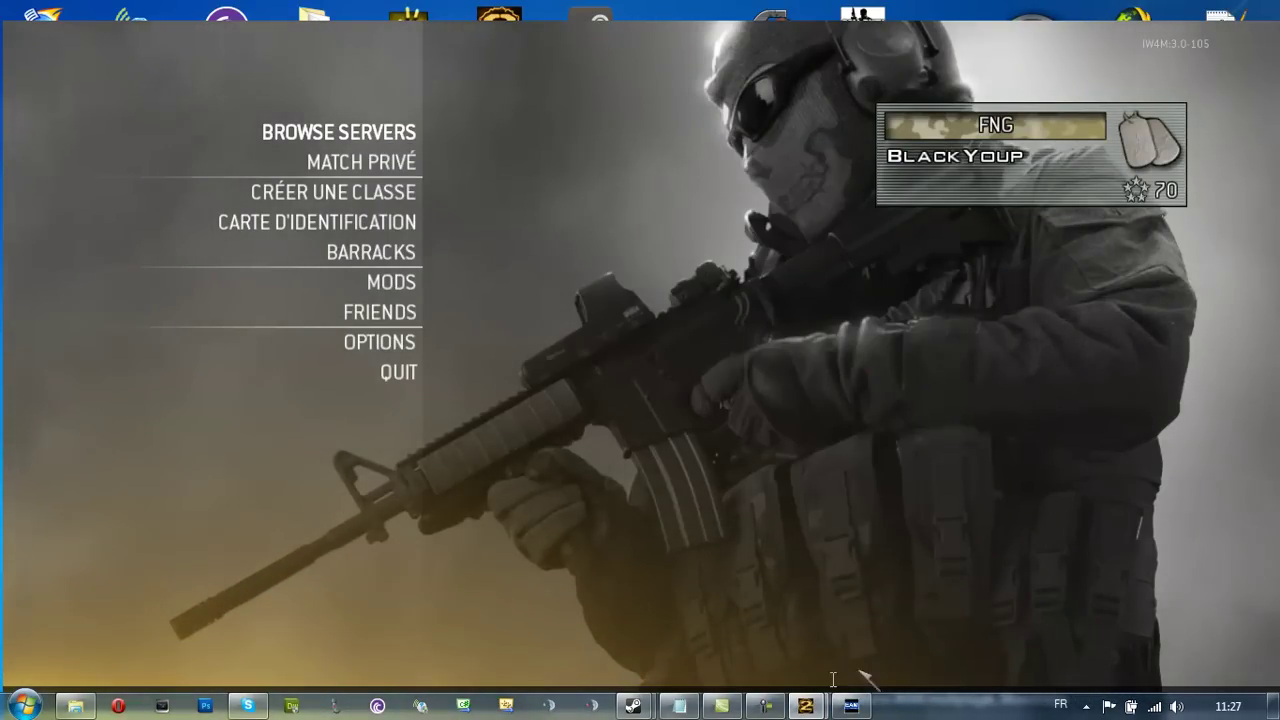
{"action": "left_click", "coordinate": [805, 705]}
Enter 'fs_game mods/aizombie;map mp_afghan' in the console, correcting typos, and run it
{"action": "type", "text": "fs_game mods/"}
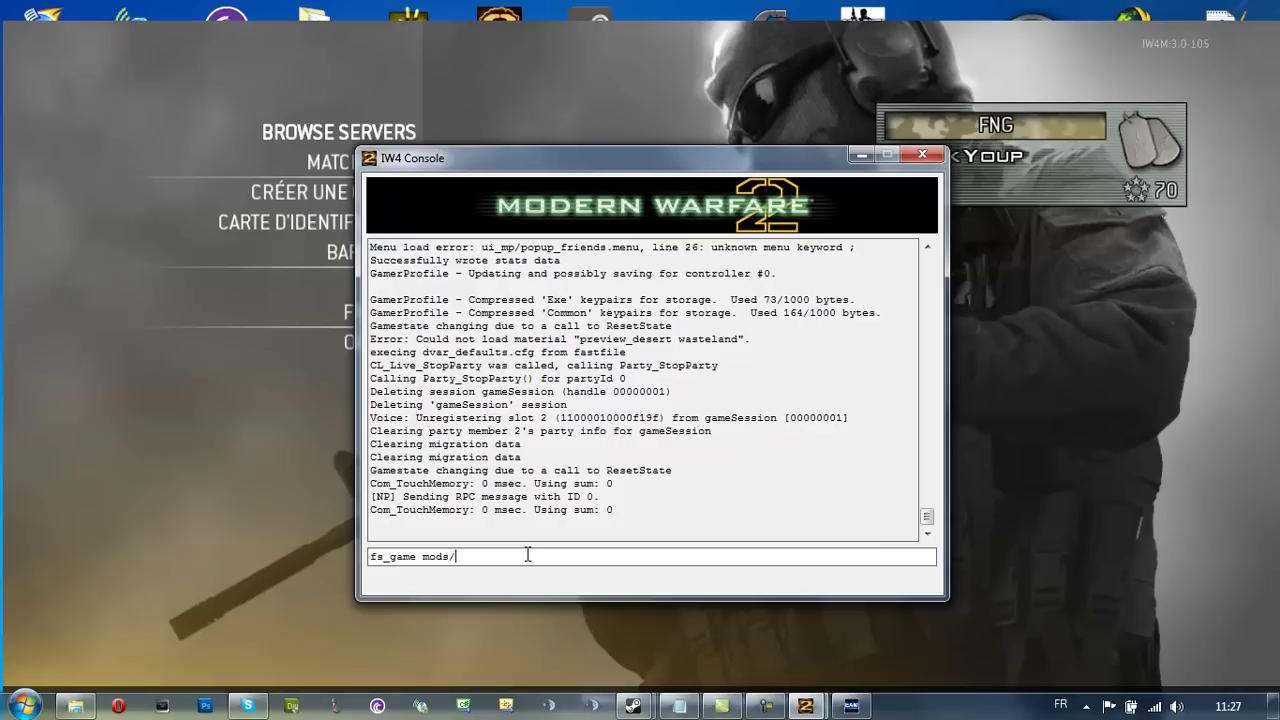
{"action": "type", "text": "aizombie"}
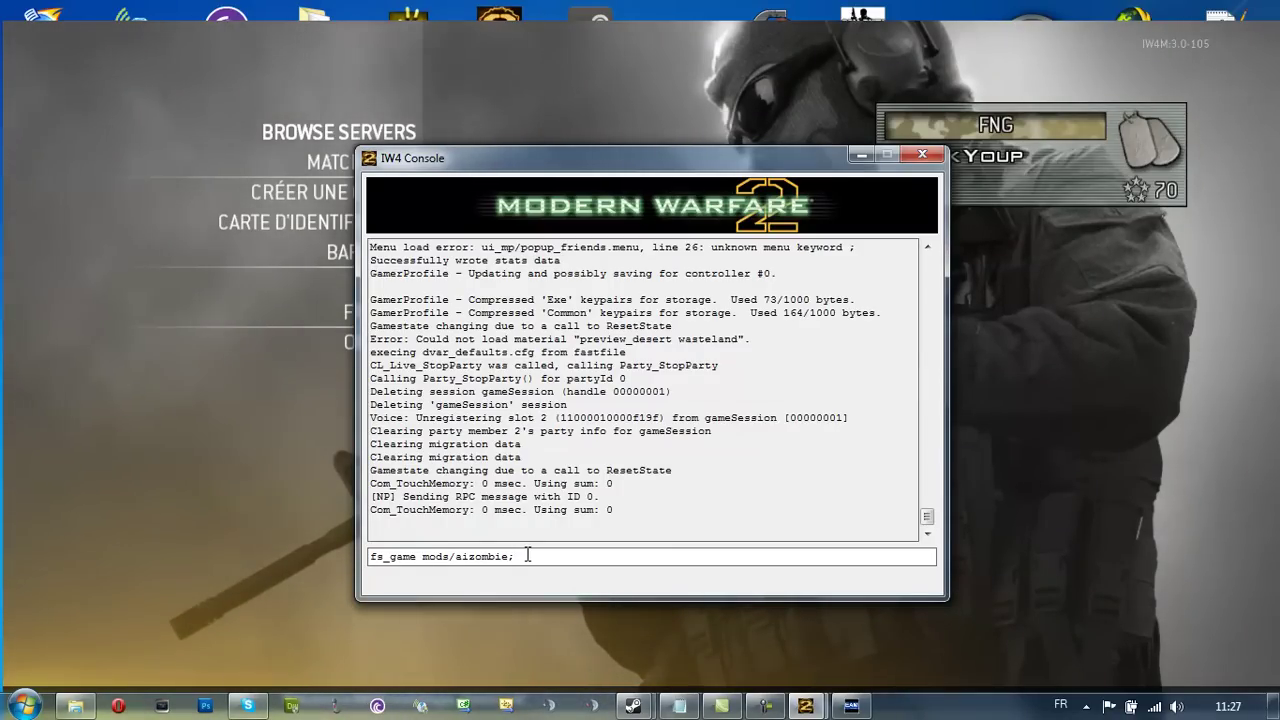
{"action": "type", "text": "map mp_"}
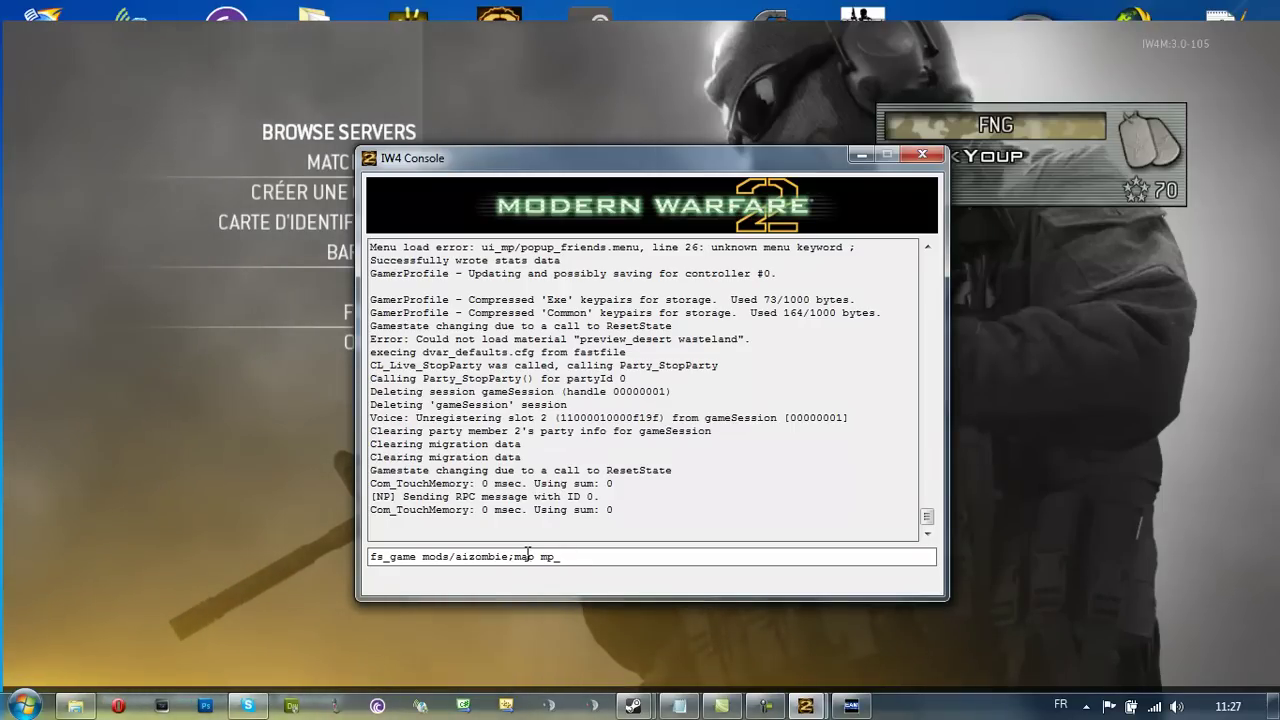
{"action": "type", "text": "hi"}
{"action": "key", "text": "BackSpace"}
{"action": "key", "text": "BackSpace"}
{"action": "type", "text": "a"}
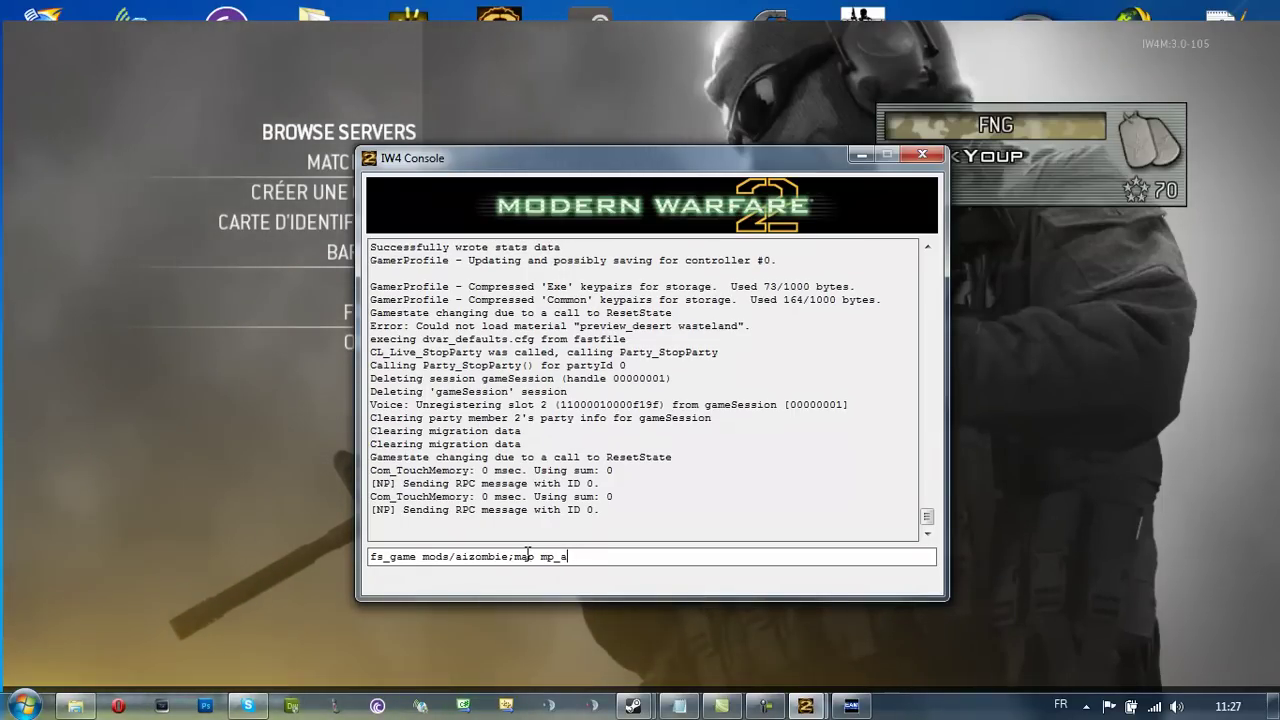
{"action": "type", "text": "fghan"}
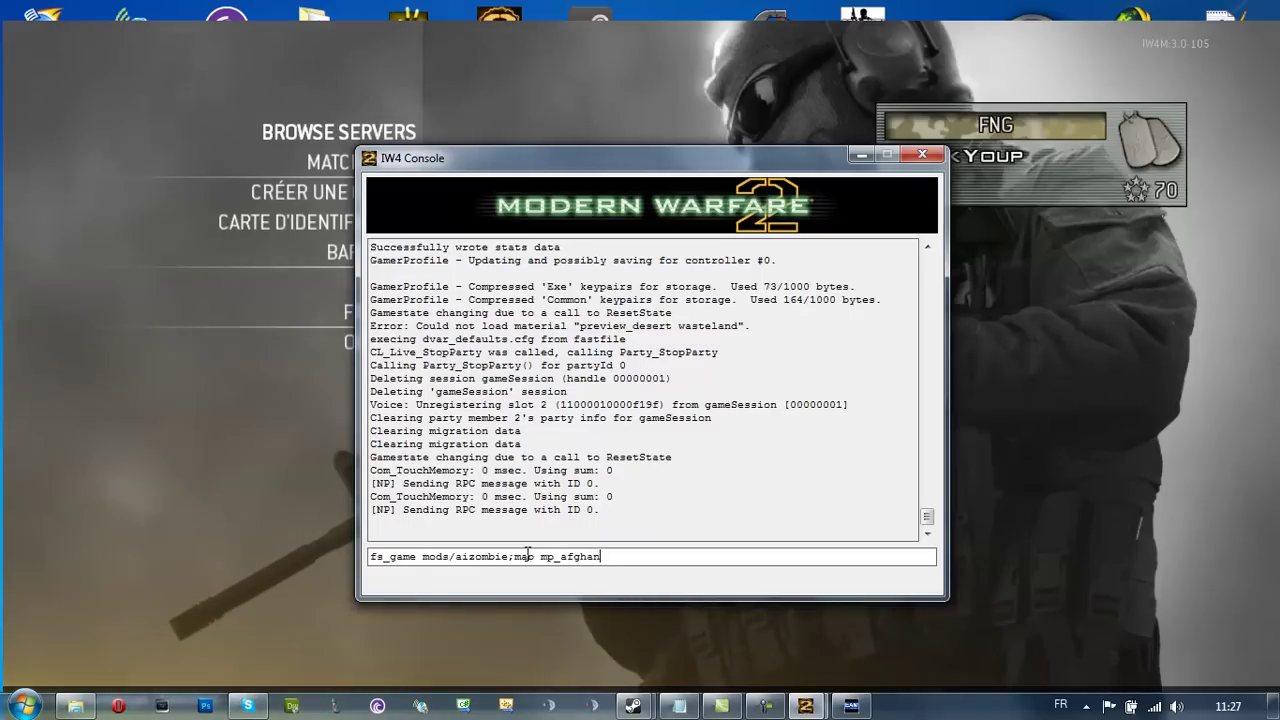
{"action": "key", "text": "BackSpace"}
{"action": "key", "text": "BackSpace"}
{"action": "key", "text": "BackSpace"}
{"action": "key", "text": "BackSpace"}
{"action": "key", "text": "BackSpace"}
{"action": "key", "text": "BackSpace"}
{"action": "key", "text": "BackSpace"}
{"action": "key", "text": "BackSpace"}
{"action": "key", "text": "BackSpace"}
{"action": "type", "text": "_restar"}
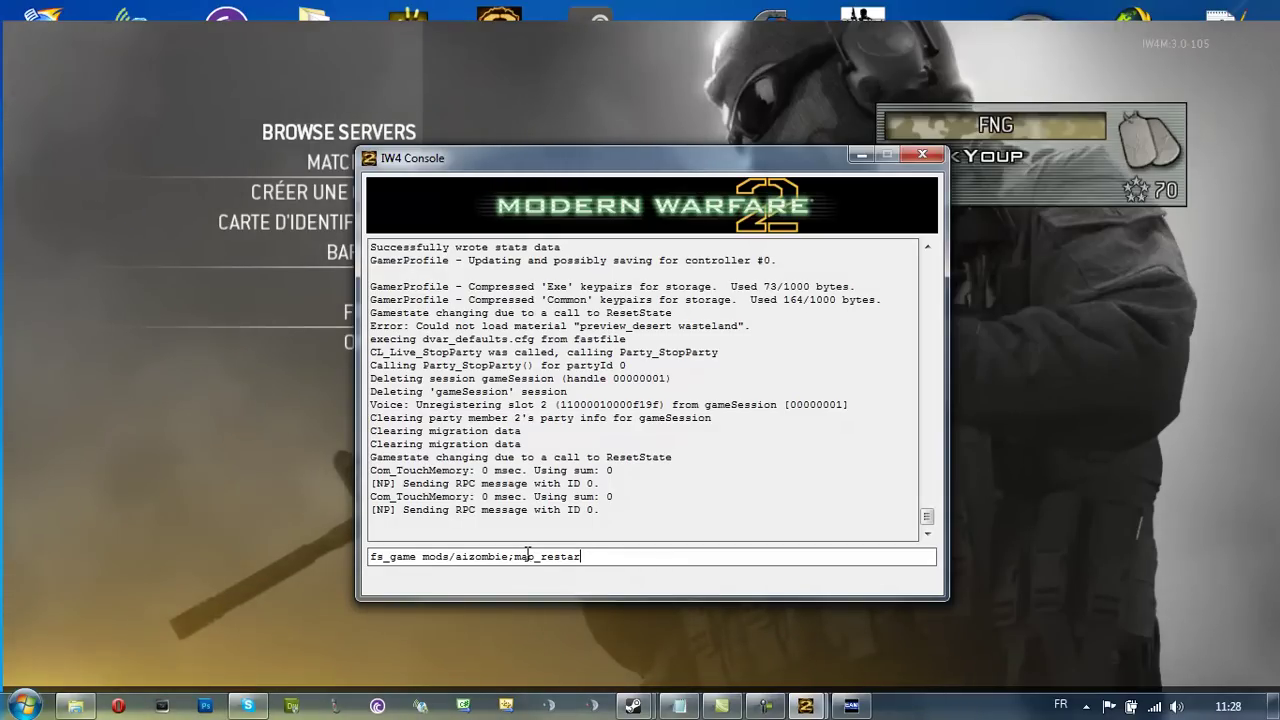
{"action": "key", "text": "BackSpace"}
{"action": "key", "text": "BackSpace"}
{"action": "key", "text": "BackSpace"}
{"action": "key", "text": "BackSpace"}
{"action": "key", "text": "BackSpace"}
{"action": "key", "text": "BackSpace"}
{"action": "type", "text": "map"}
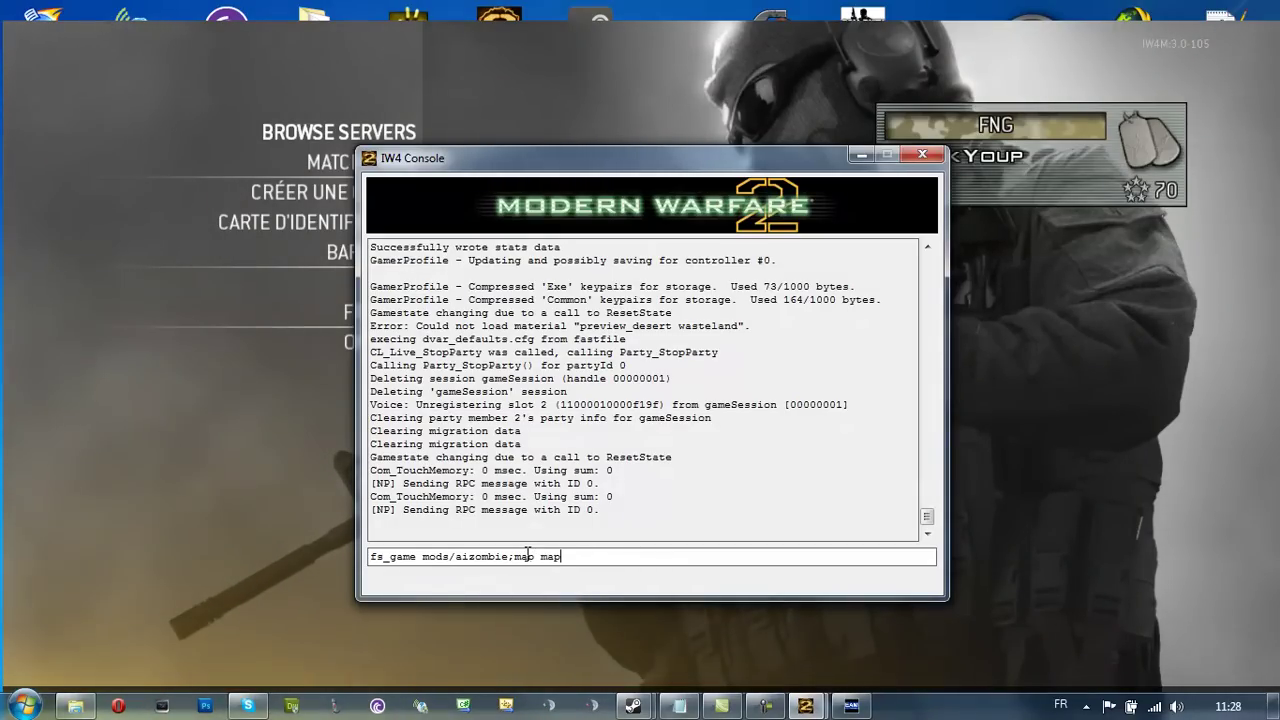
{"action": "type", "text": "_afghan"}
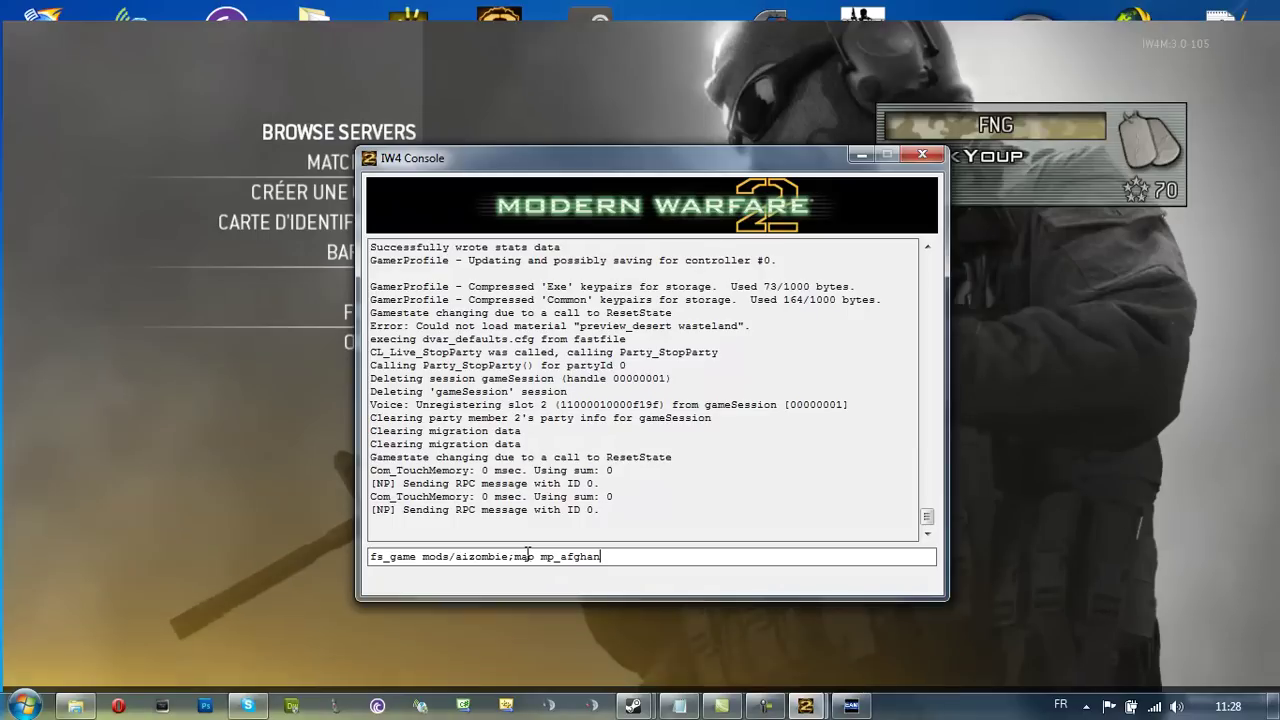
{"action": "key", "text": "Return"}
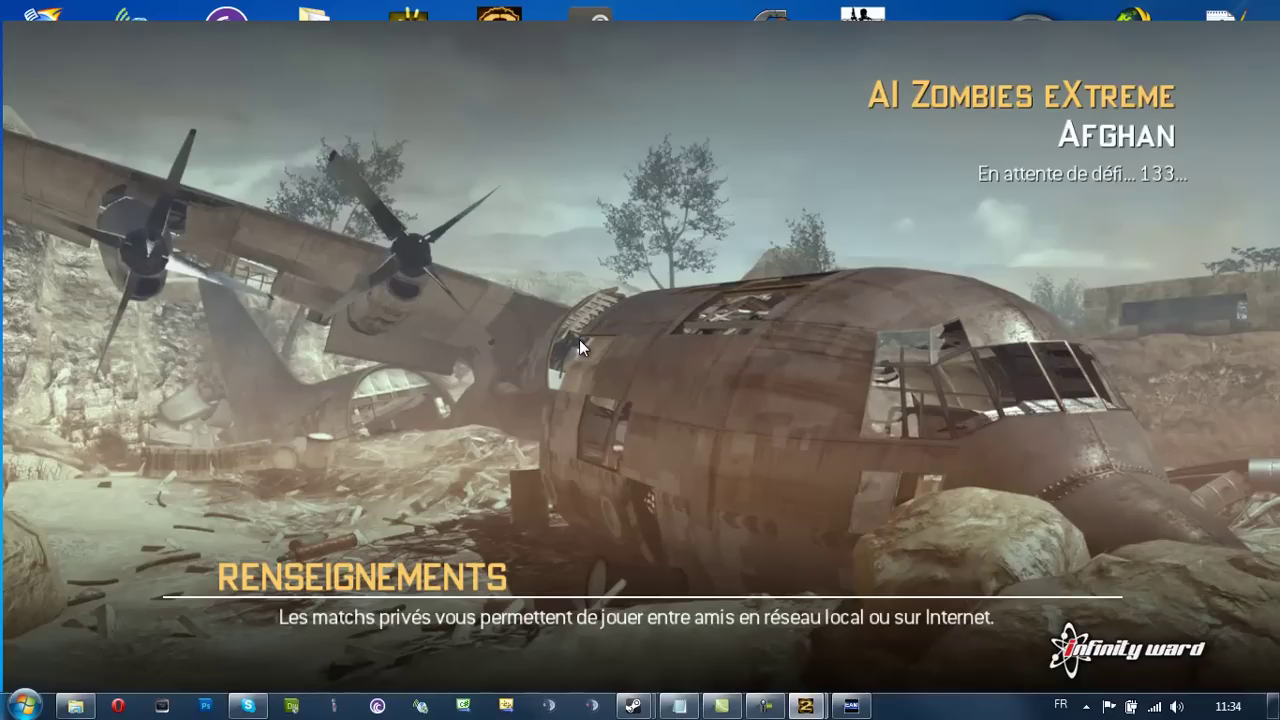
Close the IW4 Console and Easy Account Manager after its error, then relaunch IW4M.bat
{"action": "key", "text": "alt+Tab"}
{"action": "key", "text": "alt+Tab"}
{"action": "left_click", "coordinate": [922, 154]}
{"action": "left_click", "coordinate": [720, 419]}
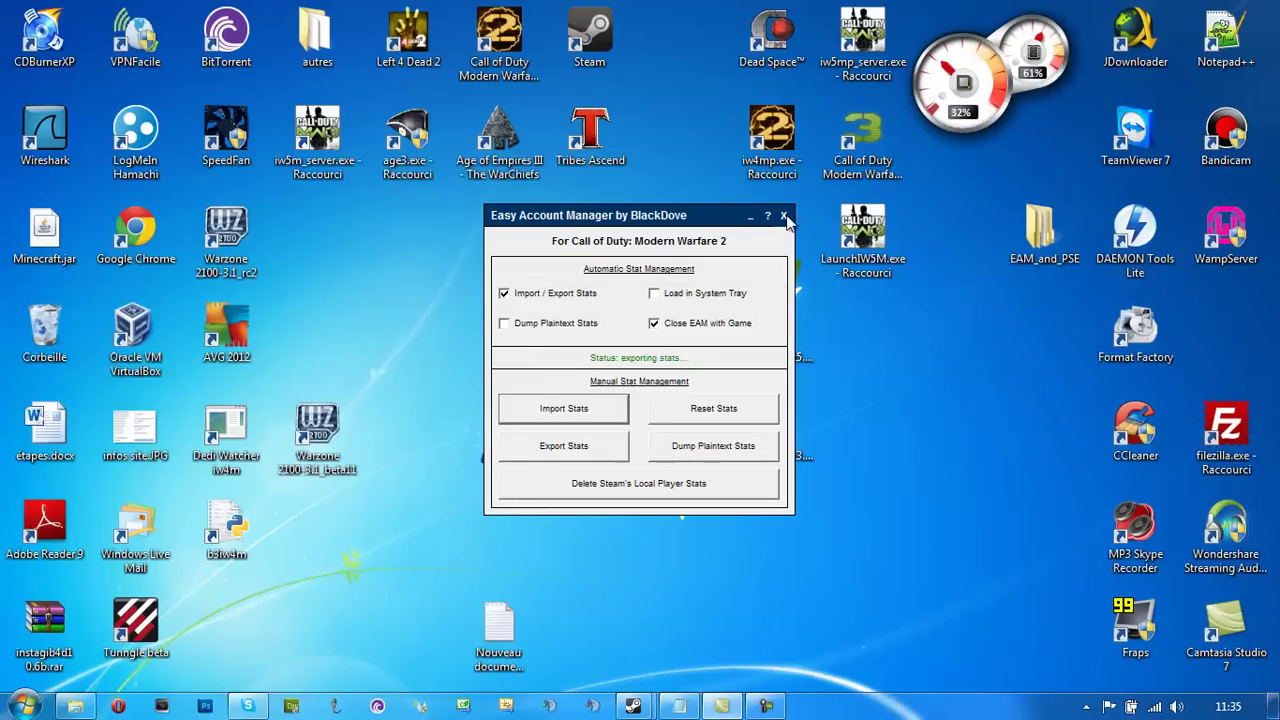
{"action": "left_click", "coordinate": [783, 215]}
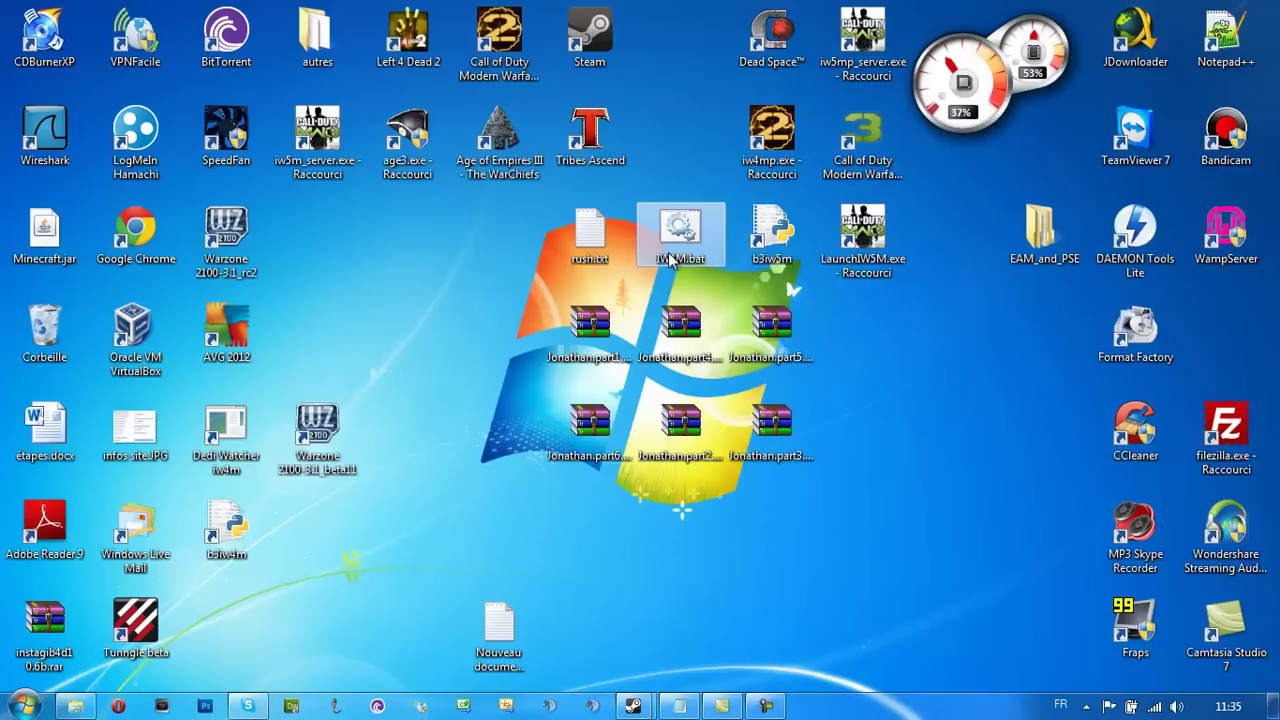
{"action": "double_click", "coordinate": [670, 260]}
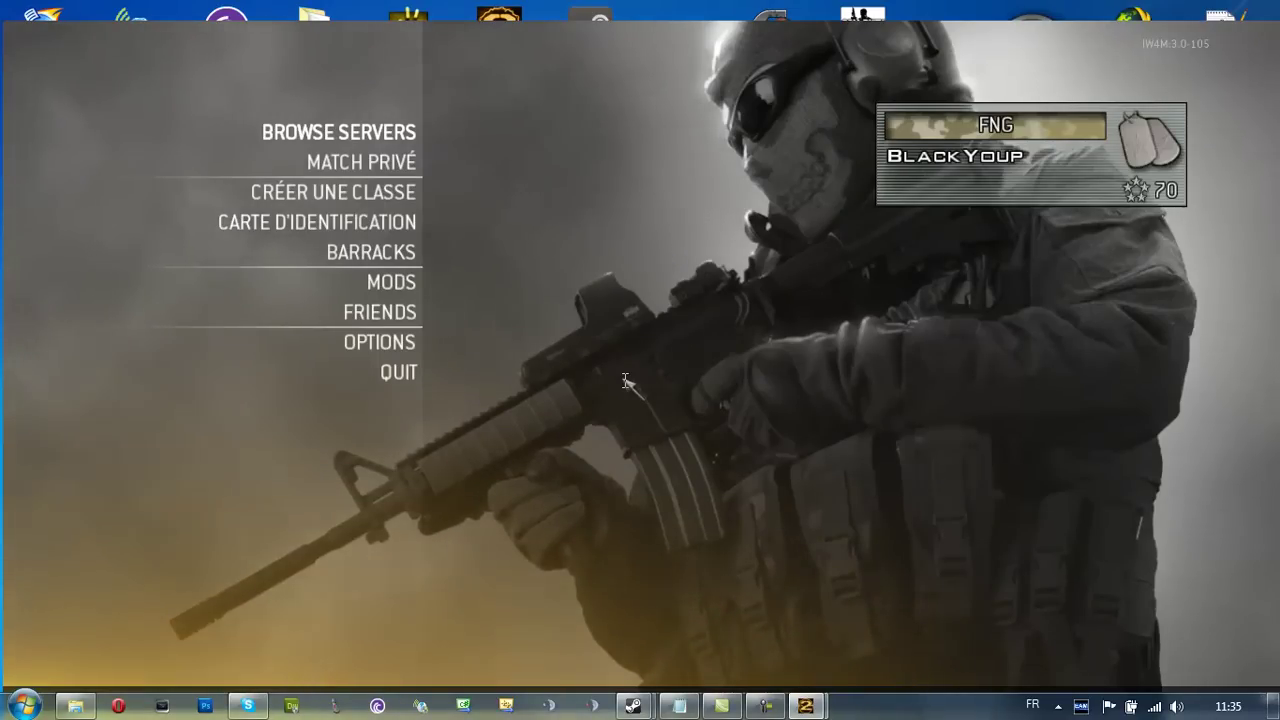
Run 'fs_game mods/aizombie;map mp_afghan' from the IW4 Console
{"action": "key", "text": "alt+Tab"}
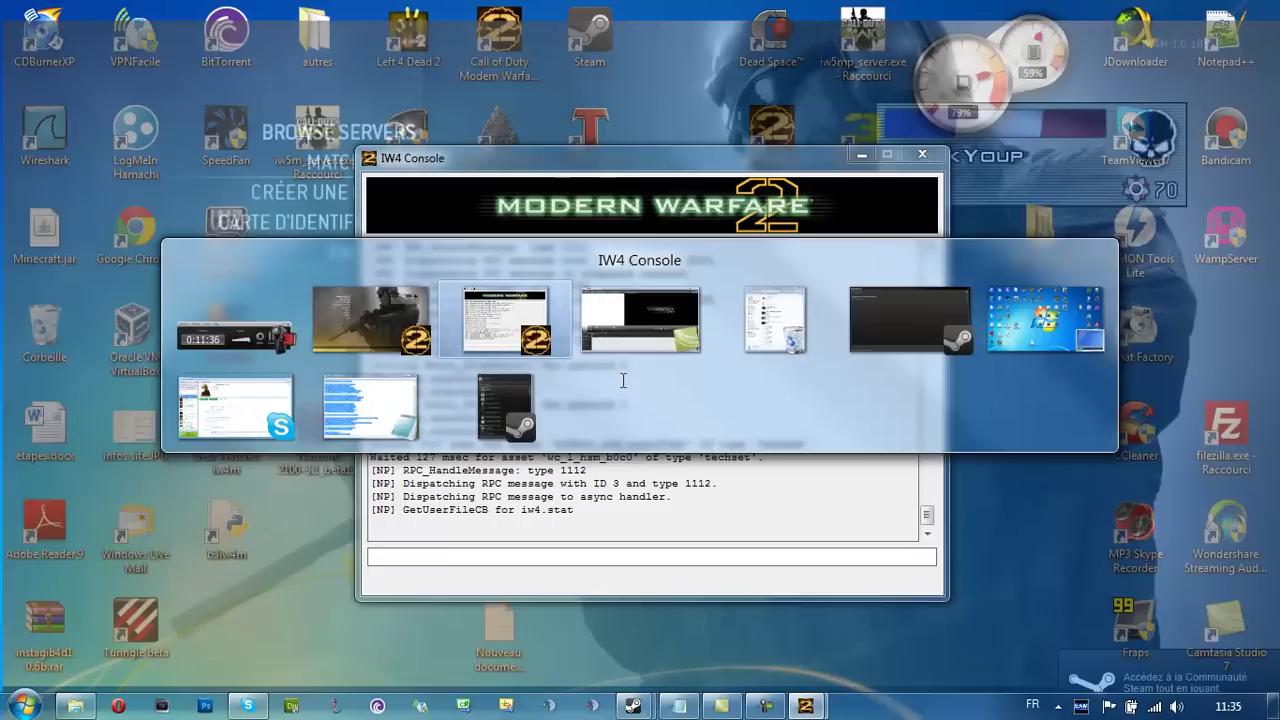
{"action": "type", "text": "fs_game mods"}
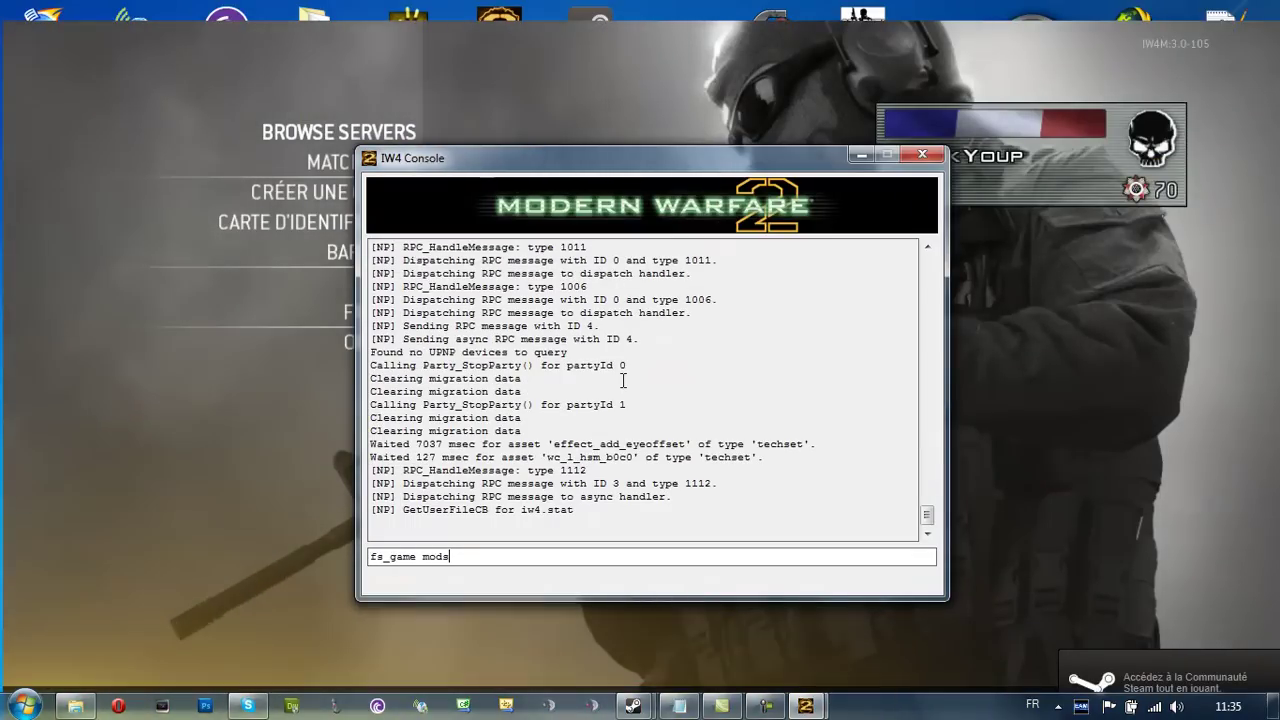
{"action": "type", "text": "/aizombie;map m"}
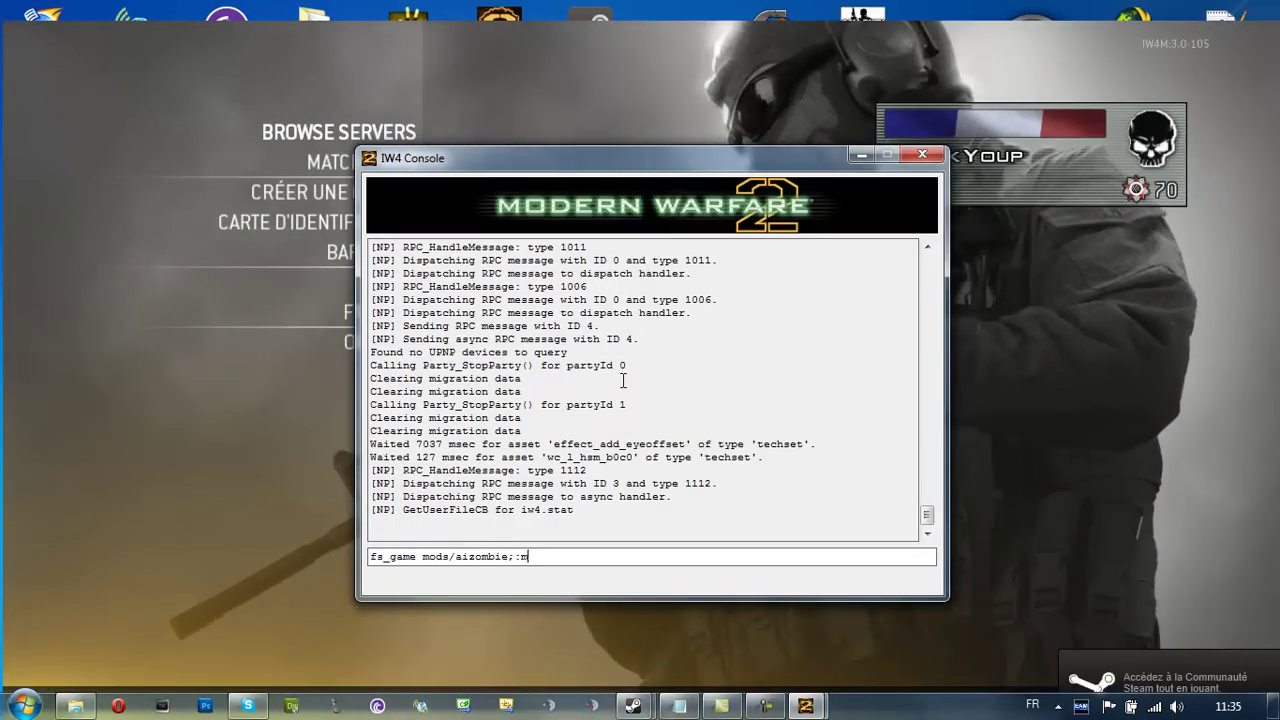
{"action": "type", "text": "p_afghan"}
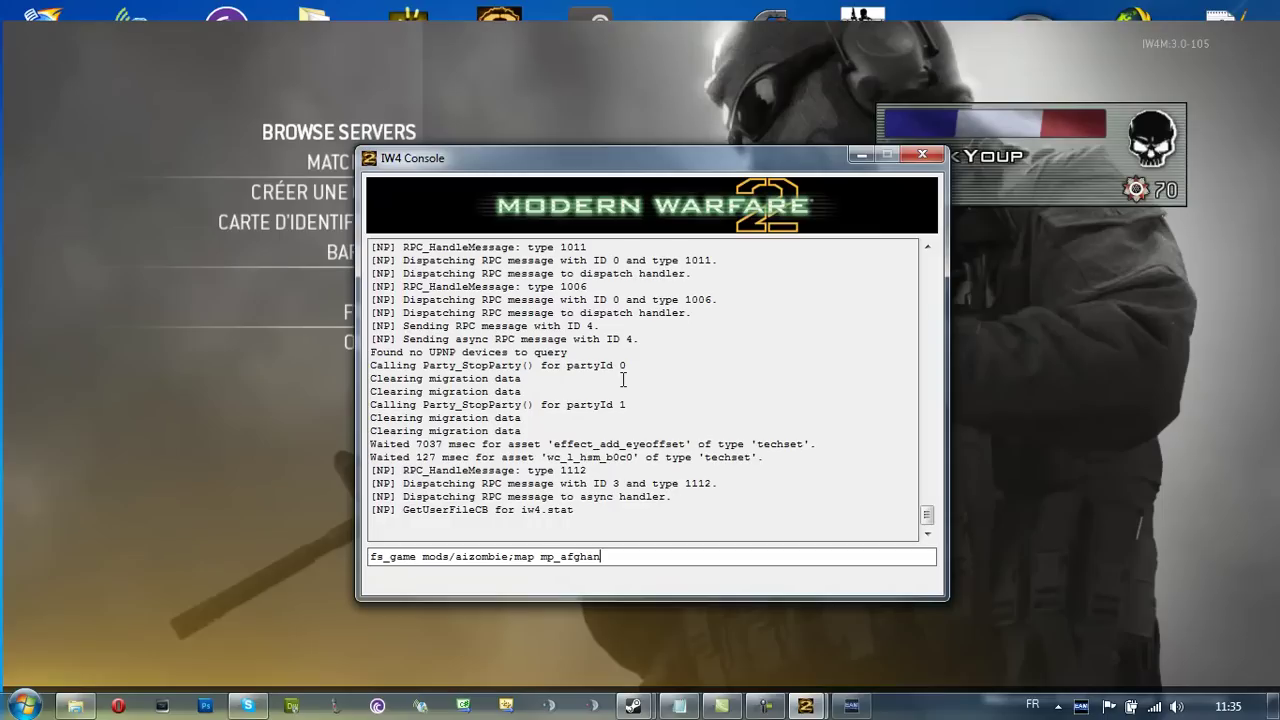
{"action": "key", "text": "Return"}
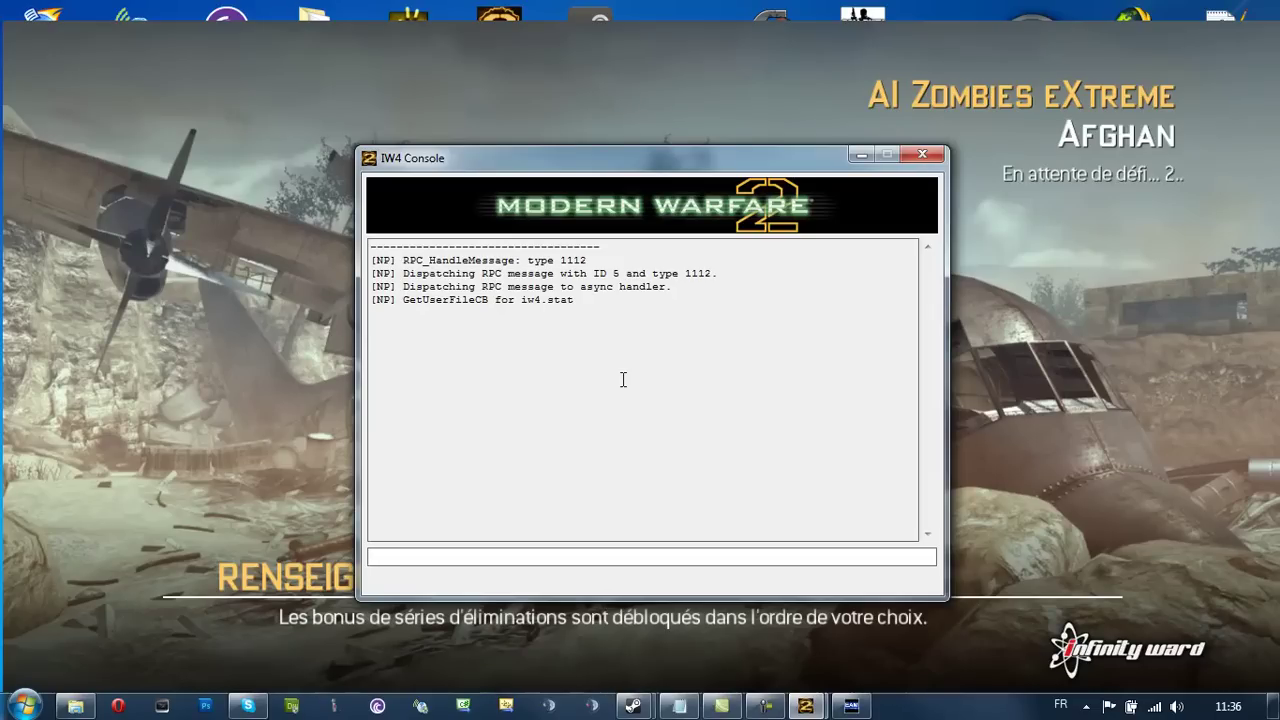
Enter 'disconnect' in the IW4 Console to drop the Afghan load, then clear a stray character
{"action": "type", "text": "disconnect7"}
{"action": "key", "text": "Return"}
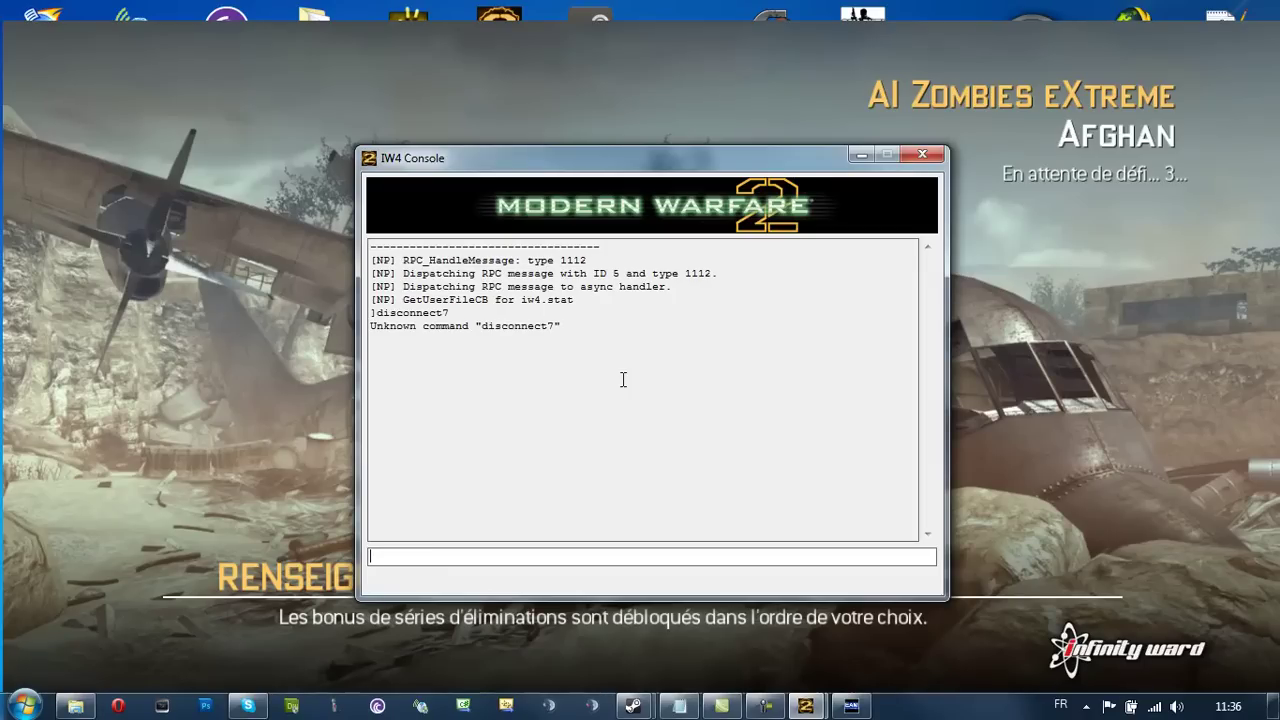
{"action": "type", "text": "disconnect"}
{"action": "key", "text": "Return"}
{"action": "type", "text": "²"}
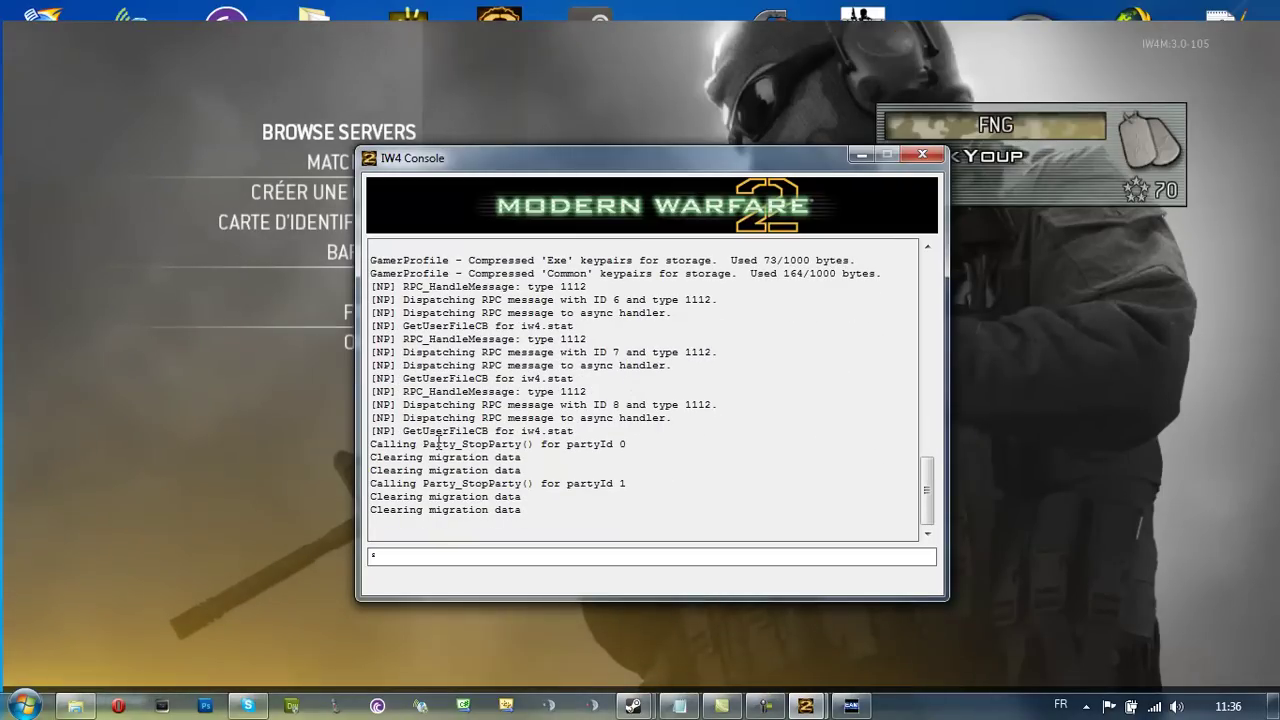
{"action": "key", "text": "BackSpace"}
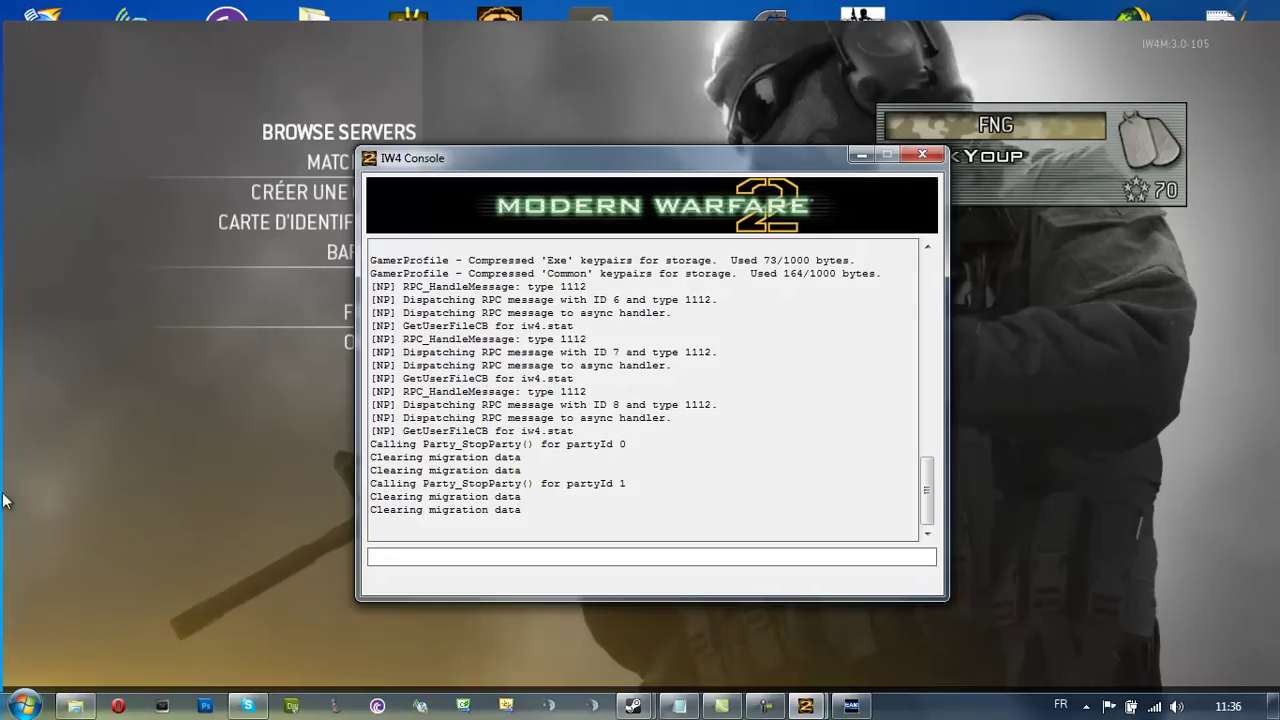
Run '/fs_game mods/aizombie;map mp_afghan' from the in-game console
{"action": "left_click", "coordinate": [96, 485]}
{"action": "key", "text": "twosuperior"}
{"action": "key", "text": "BackSpace"}
{"action": "type", "text": "fs"}
{"action": "key", "text": "BackSpace"}
{"action": "key", "text": "BackSpace"}
{"action": "type", "text": "/fs_game"}
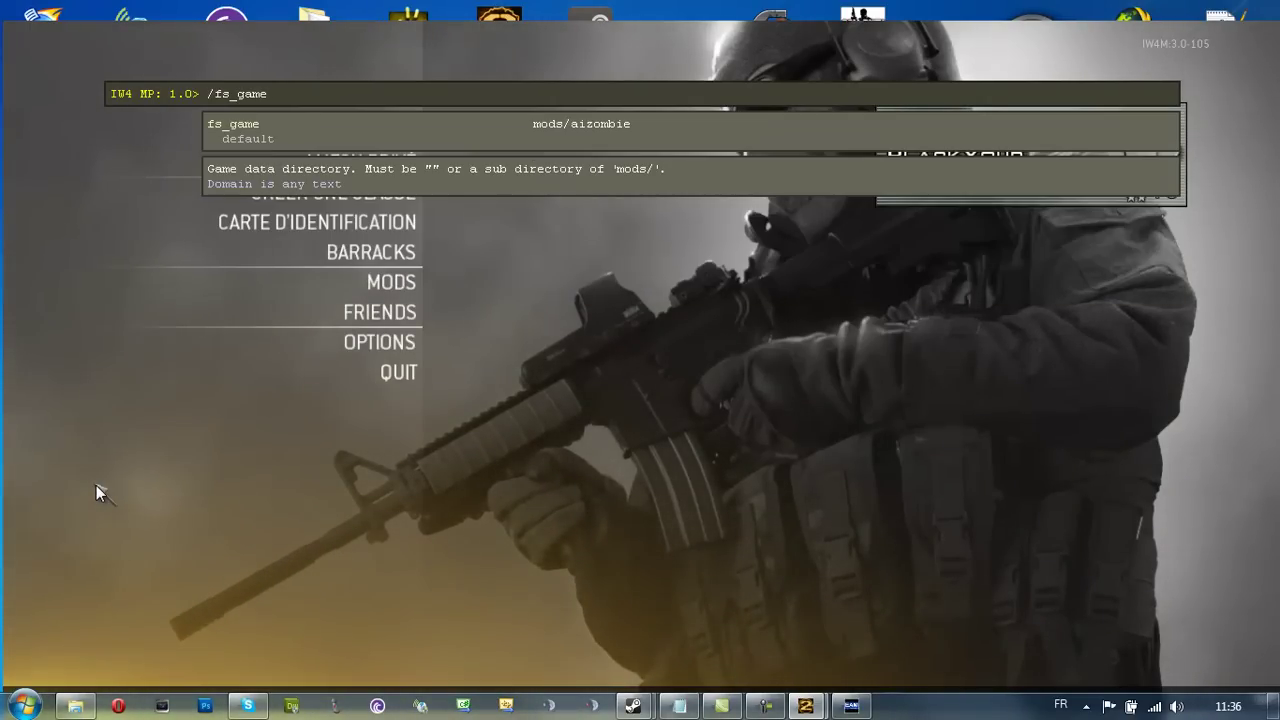
{"action": "type", "text": " mods/a"}
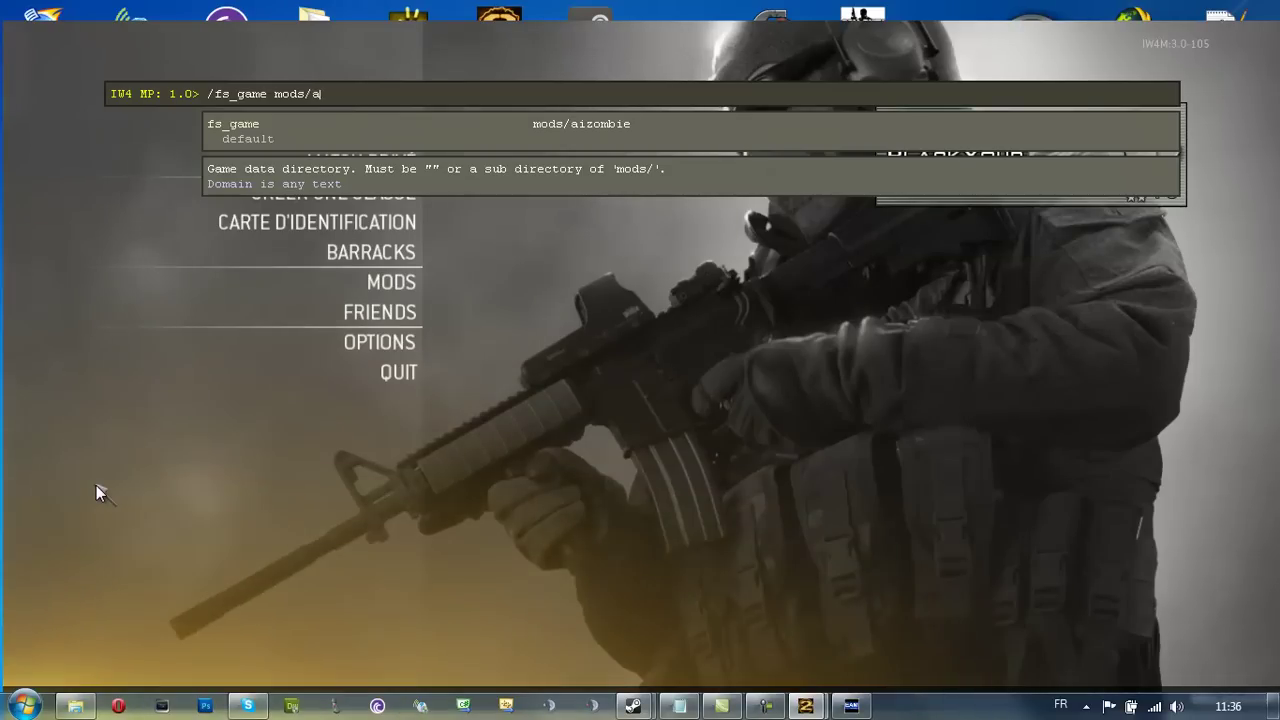
{"action": "type", "text": "izombie;map mp_"}
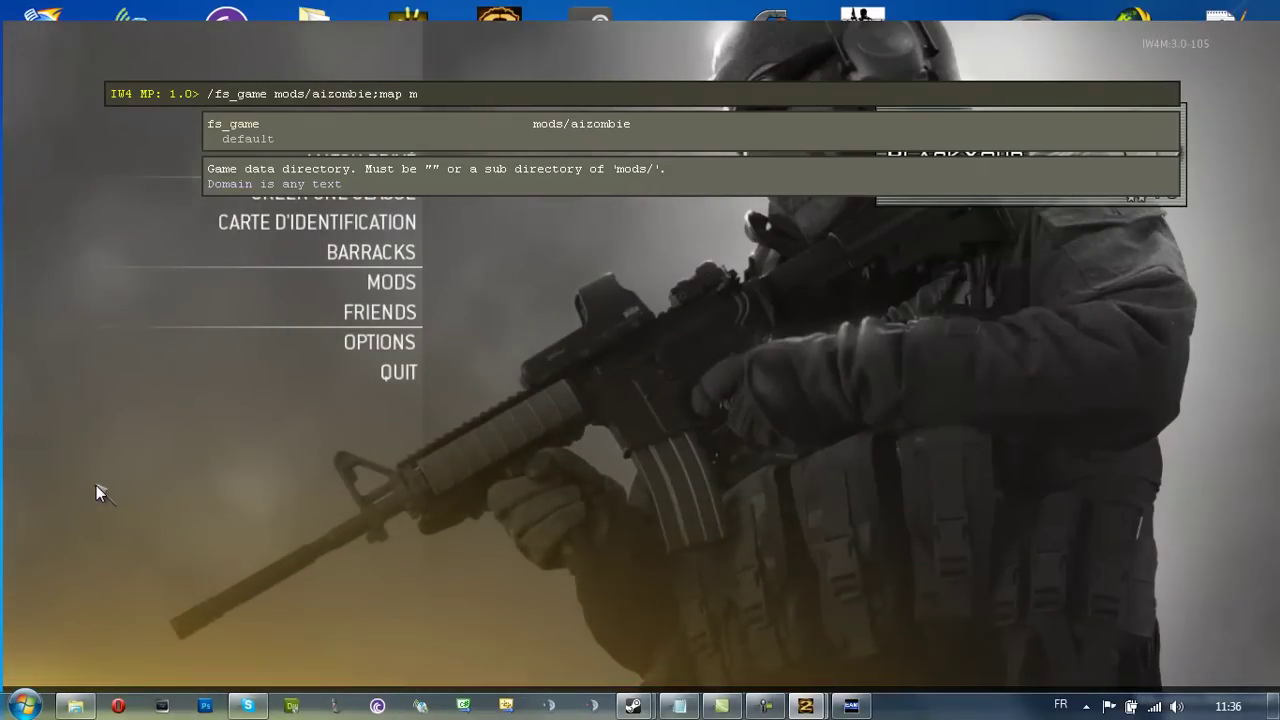
{"action": "type", "text": "afgh"}
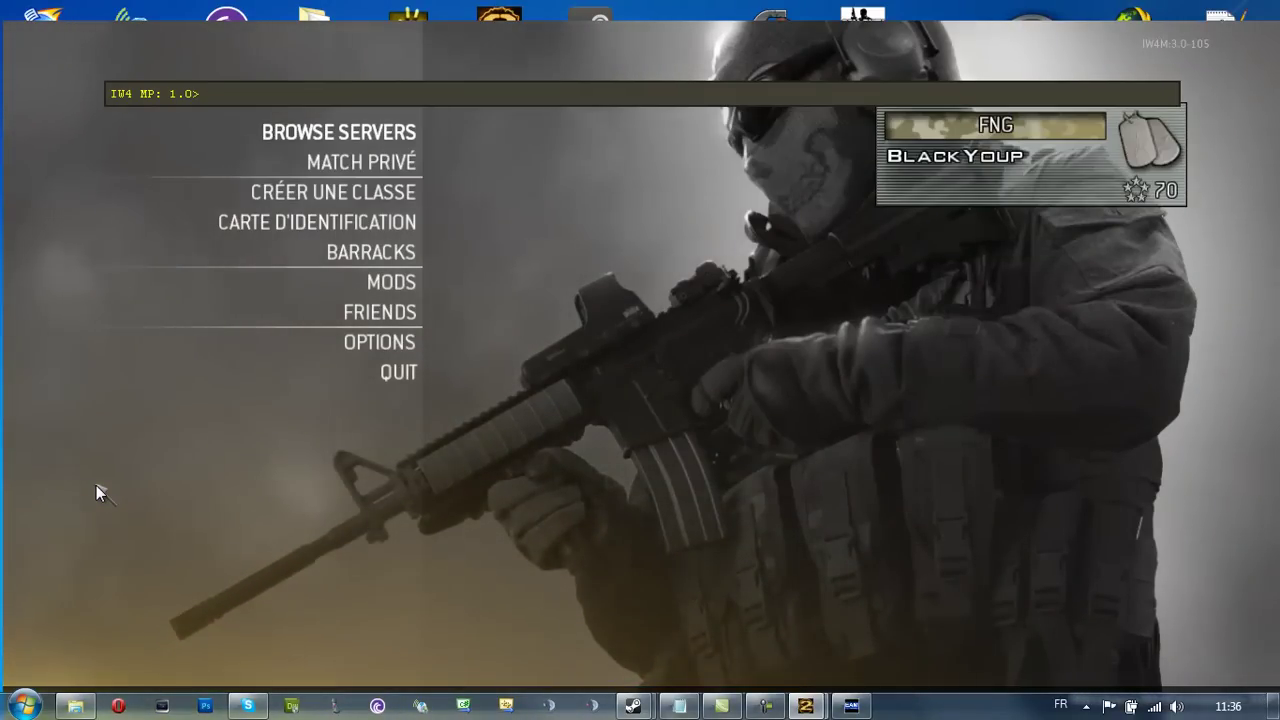
{"action": "type", "text": "an$"}
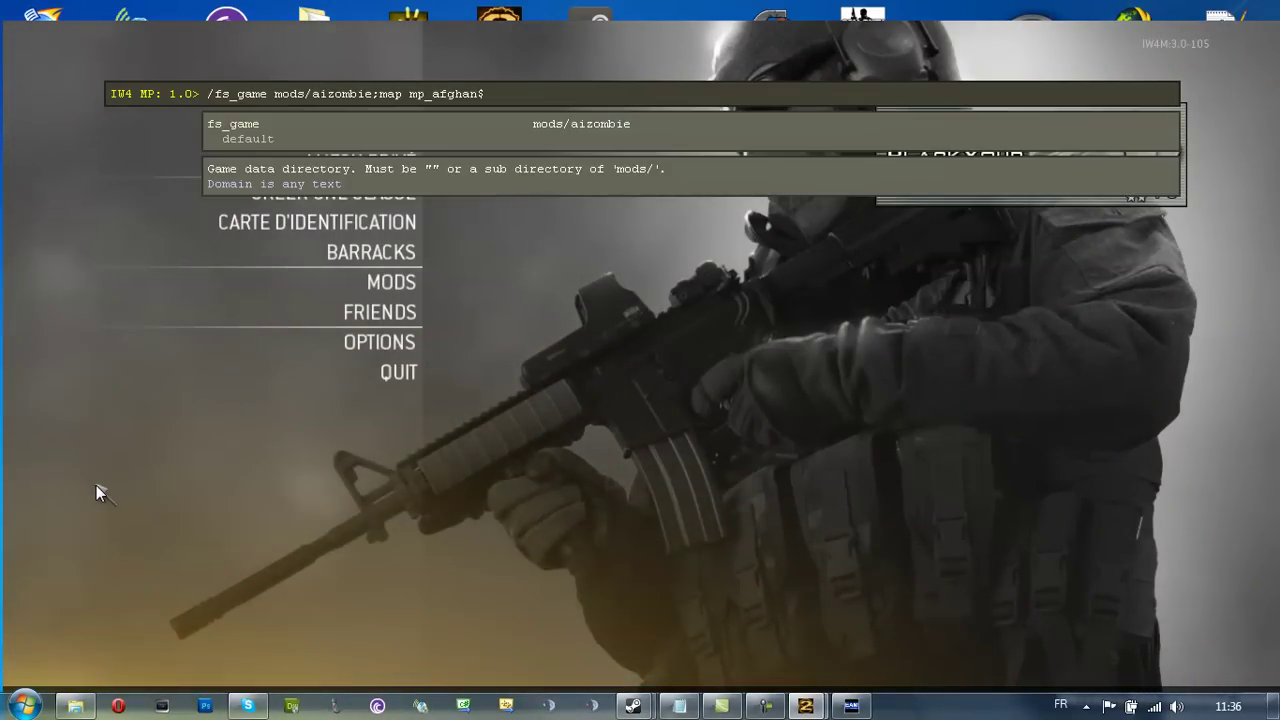
{"action": "key", "text": "Return"}
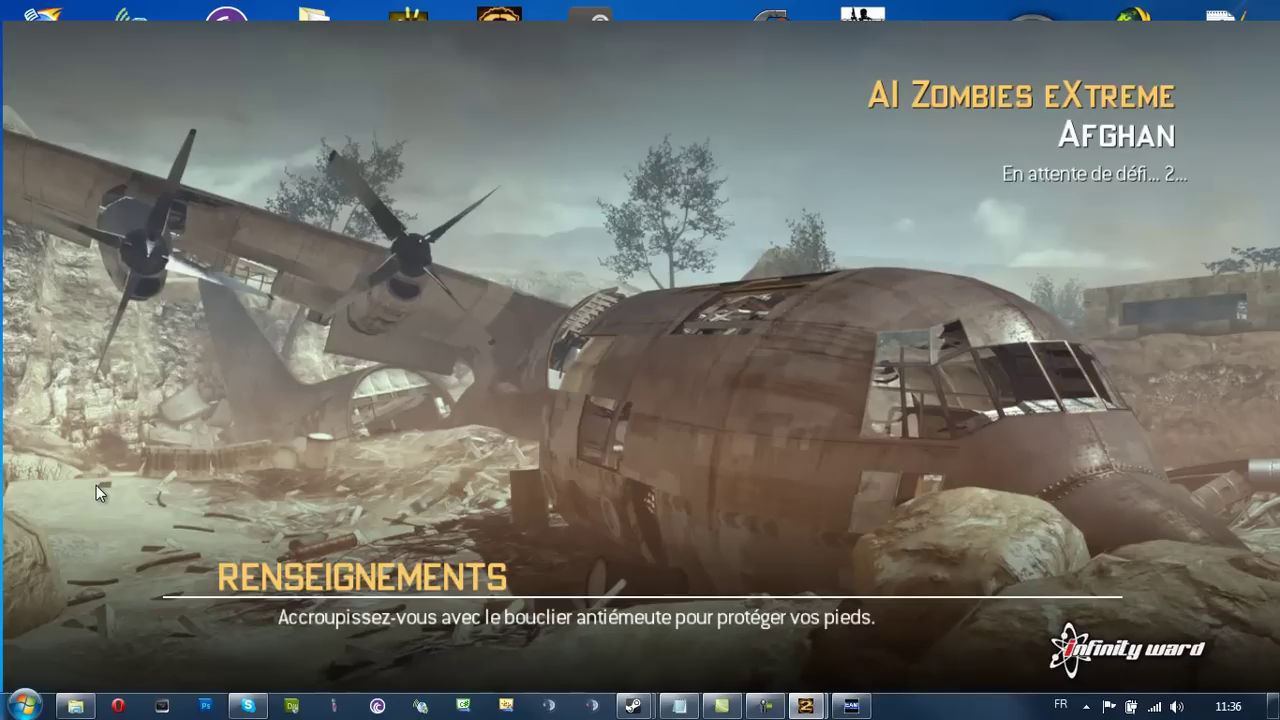
Enter '/disconnect' in the in-game console to return to the main menu
{"action": "key", "text": "grave"}
{"action": "type", "text": "/disconnect"}
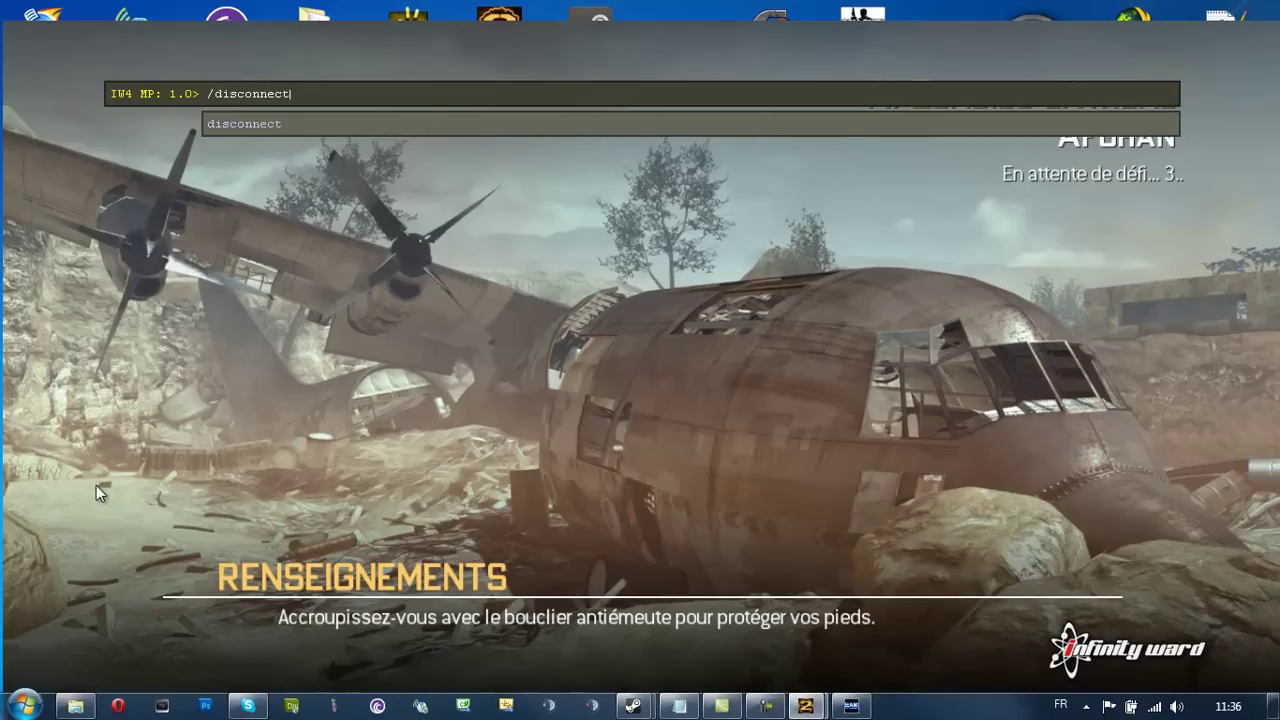
{"action": "key", "text": "Return"}
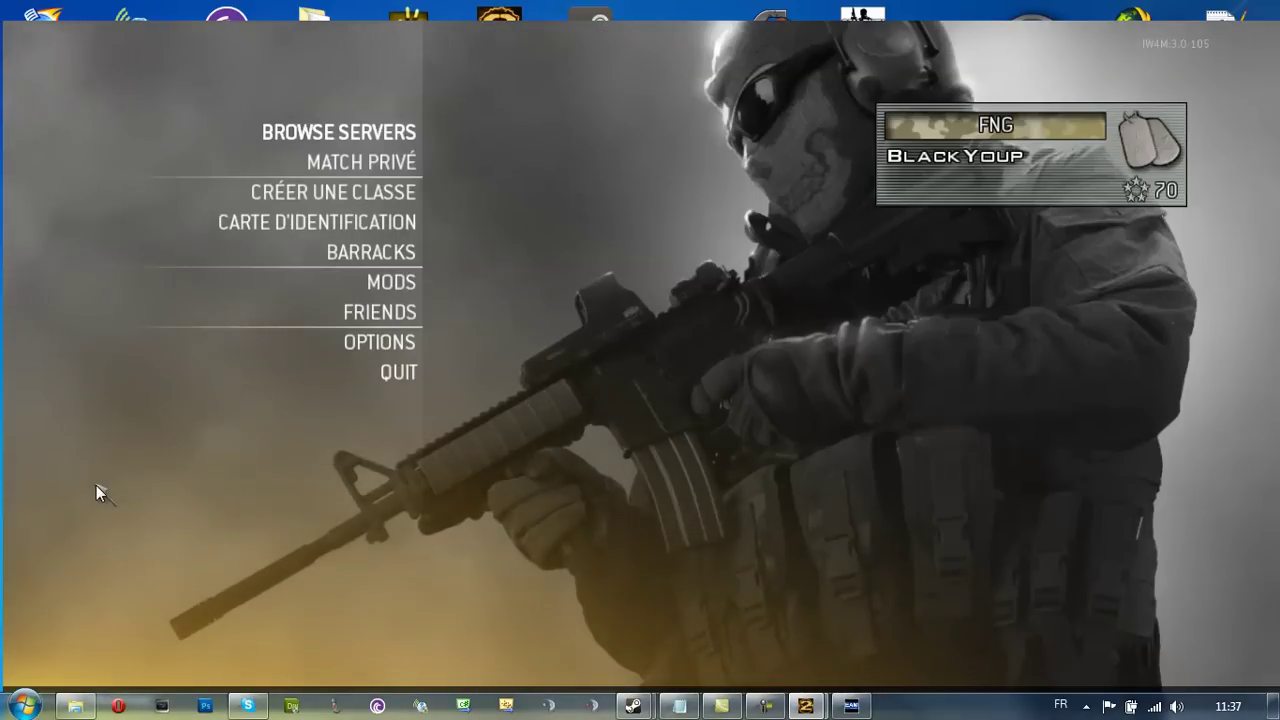
Start a private match from MATCH PRIVÉ and spawn in with a chosen class
{"action": "left_click", "coordinate": [383, 163]}
{"action": "left_click", "coordinate": [381, 143]}
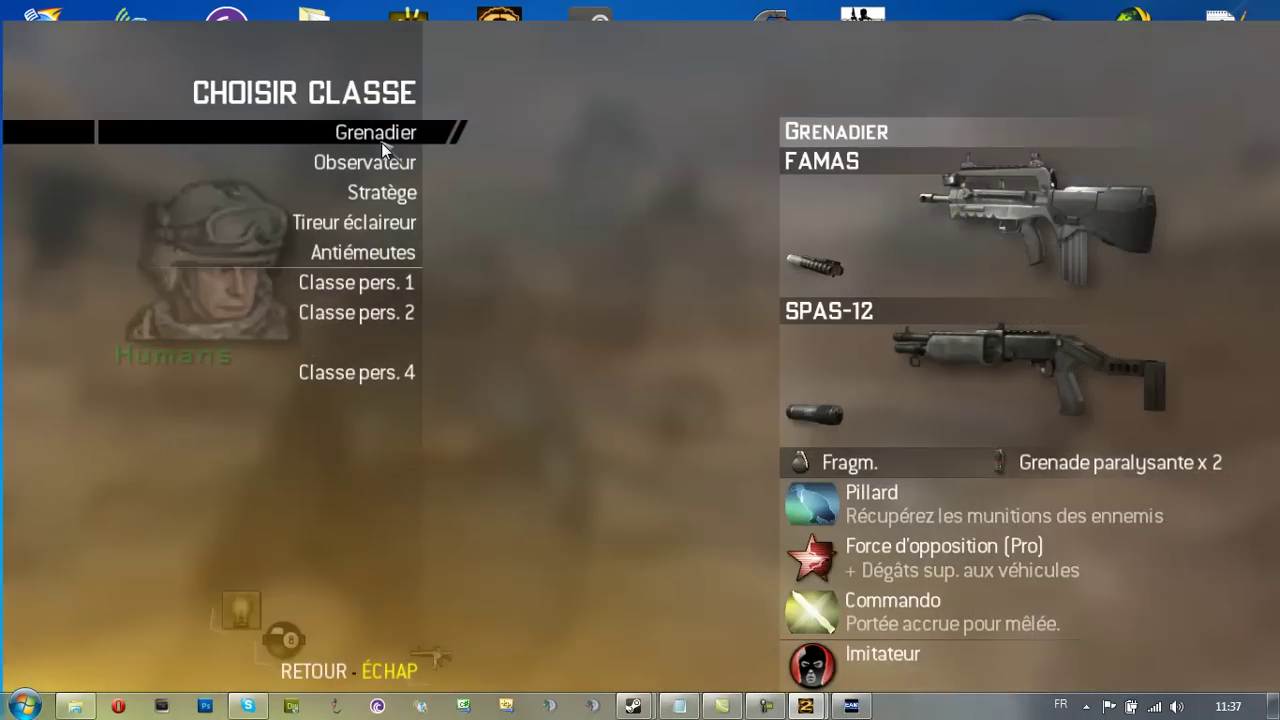
{"action": "left_click", "coordinate": [342, 322]}
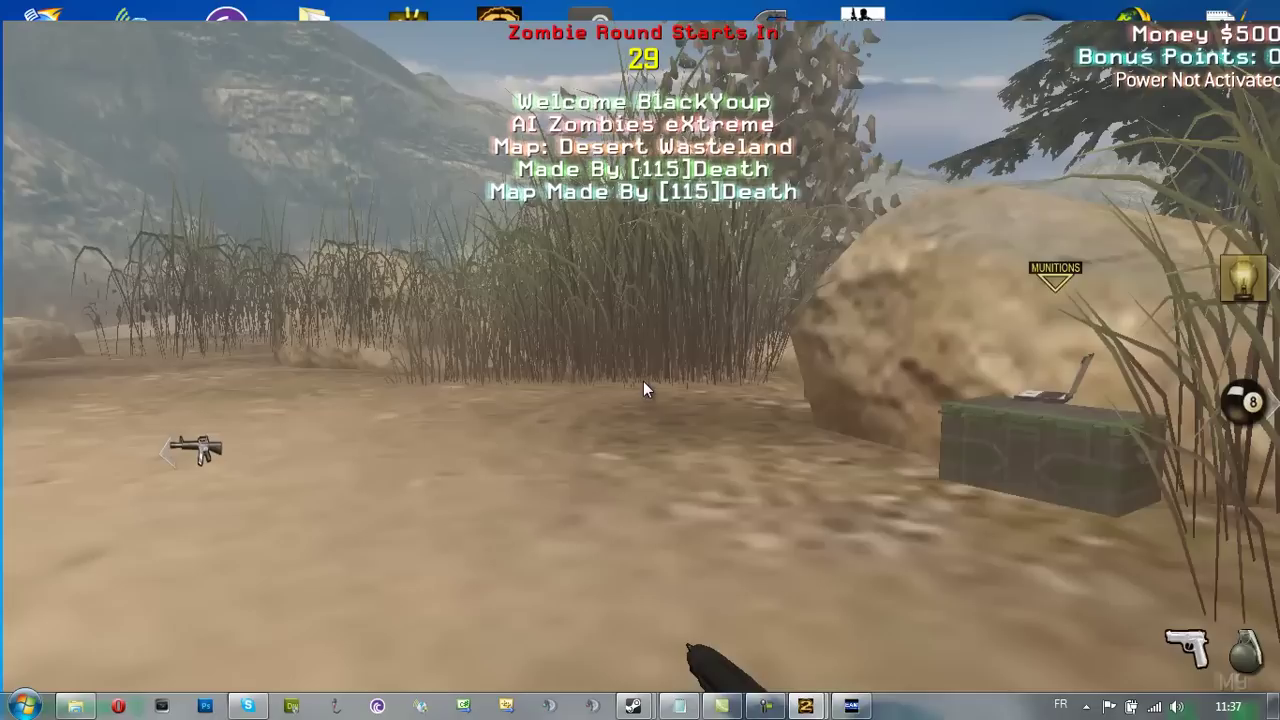
Set fs_game to mods/aizombie by running '/fs_game mods/aizombie' in the in-game console
{"action": "key", "text": "grave"}
{"action": "type", "text": "fs_"}
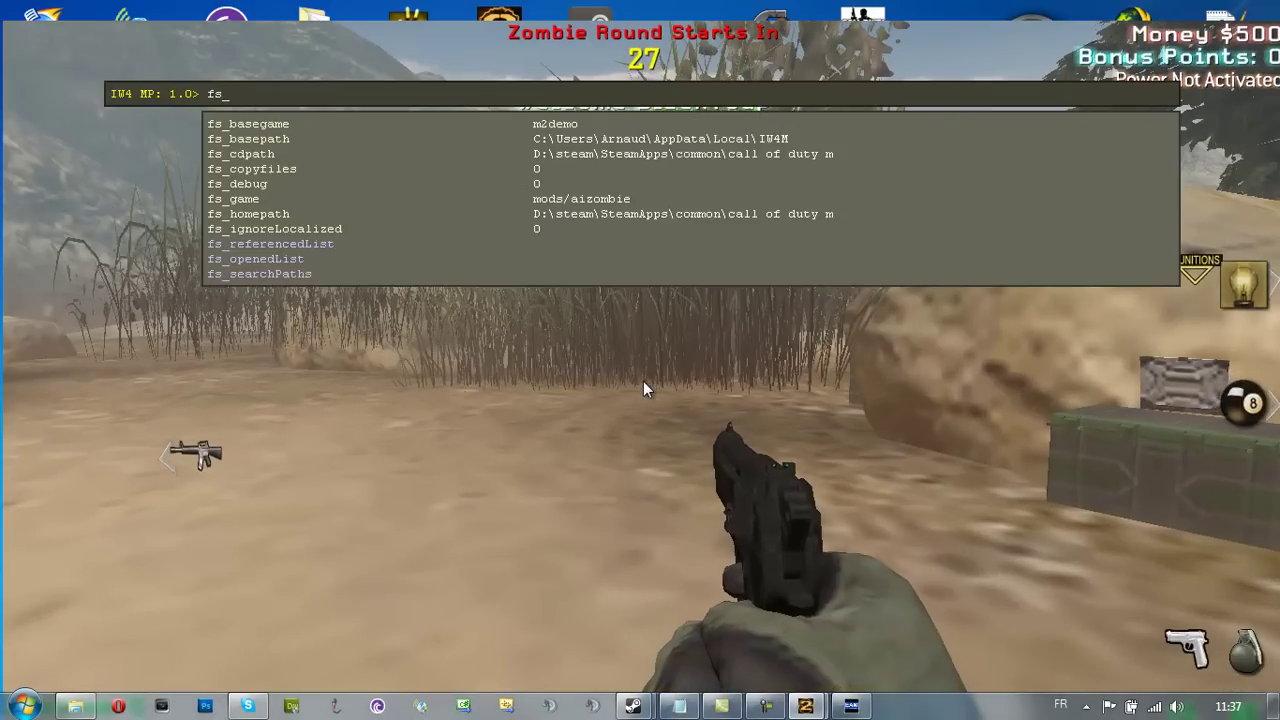
{"action": "type", "text": "game mods/aizombie"}
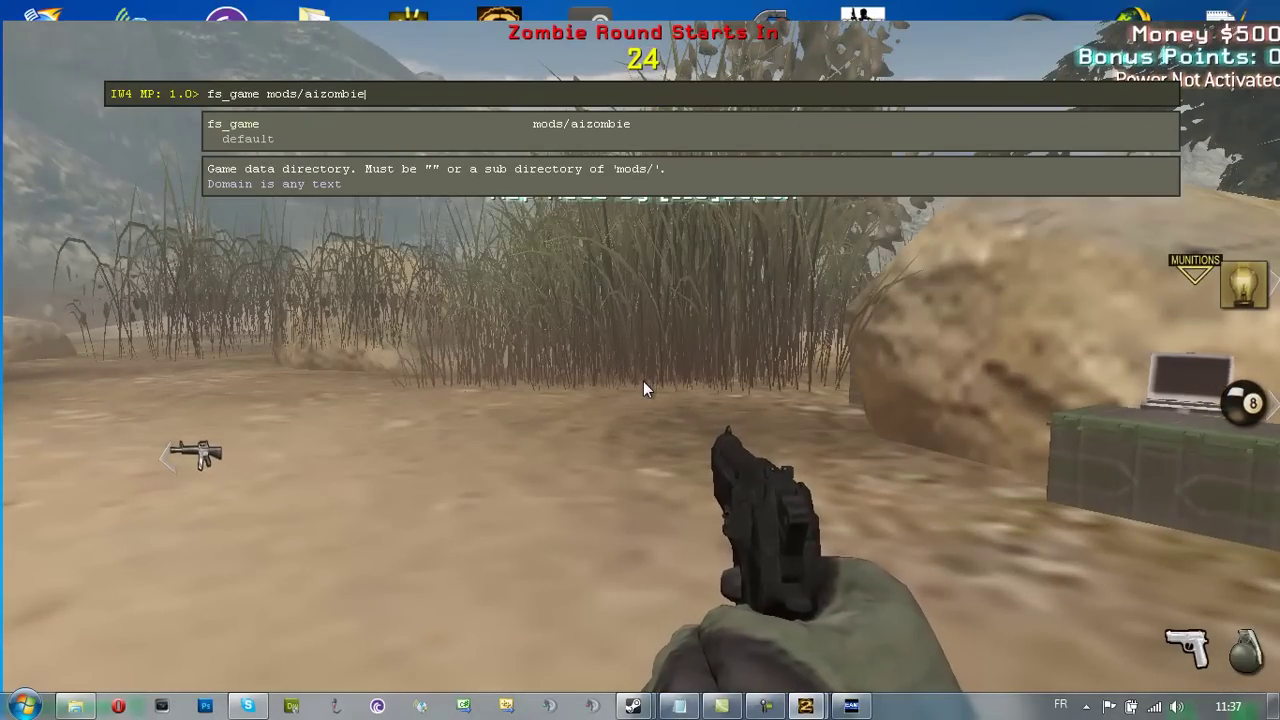
{"action": "key", "text": "Return"}
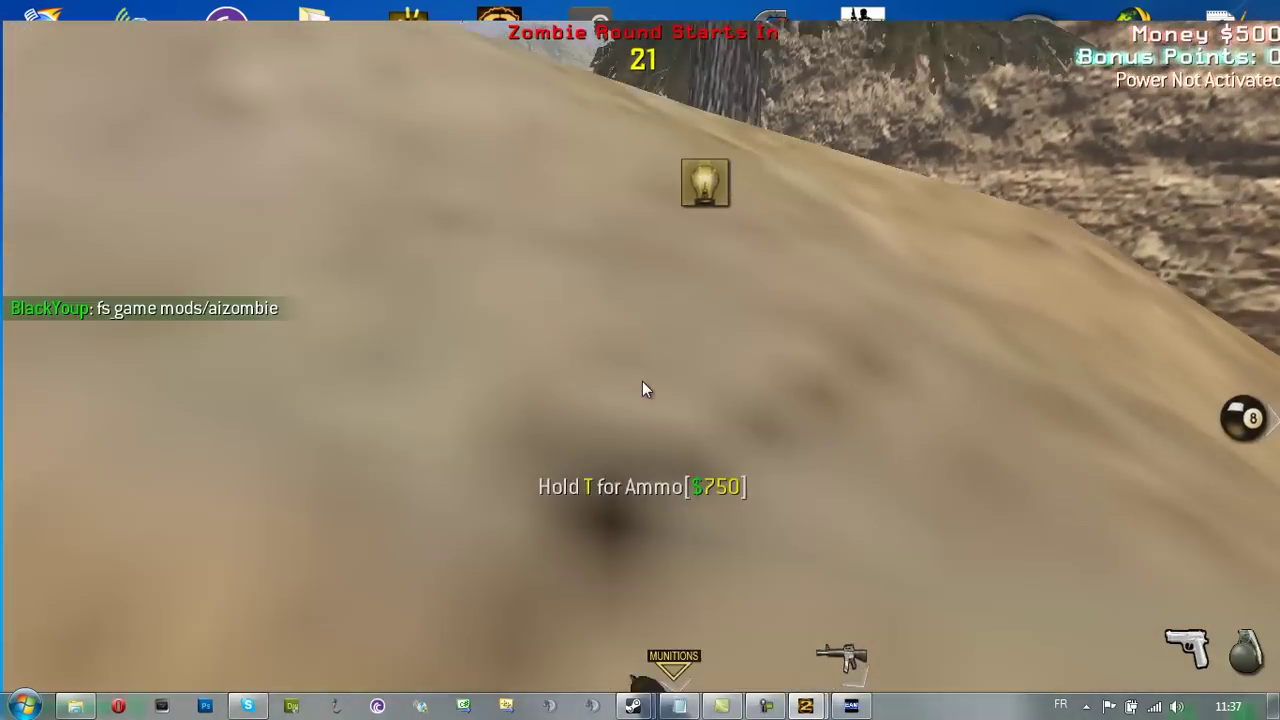
{"action": "key", "text": "grave"}
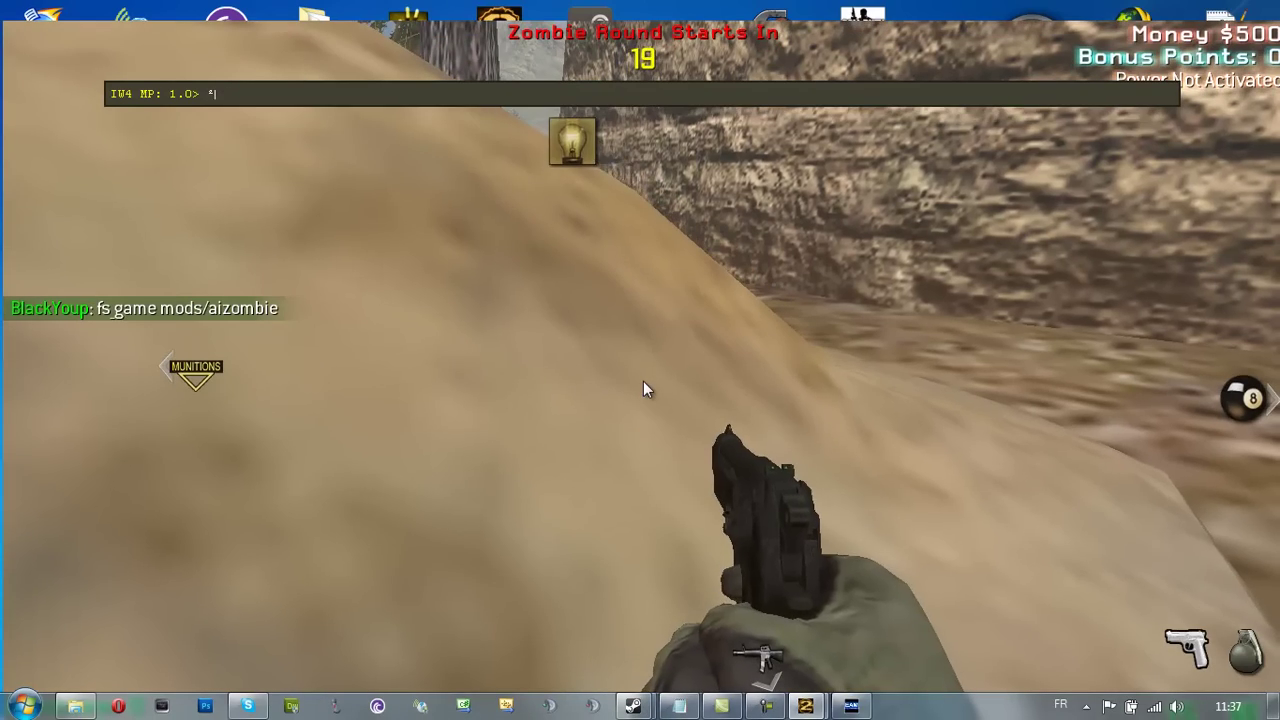
{"action": "key", "text": "Up"}
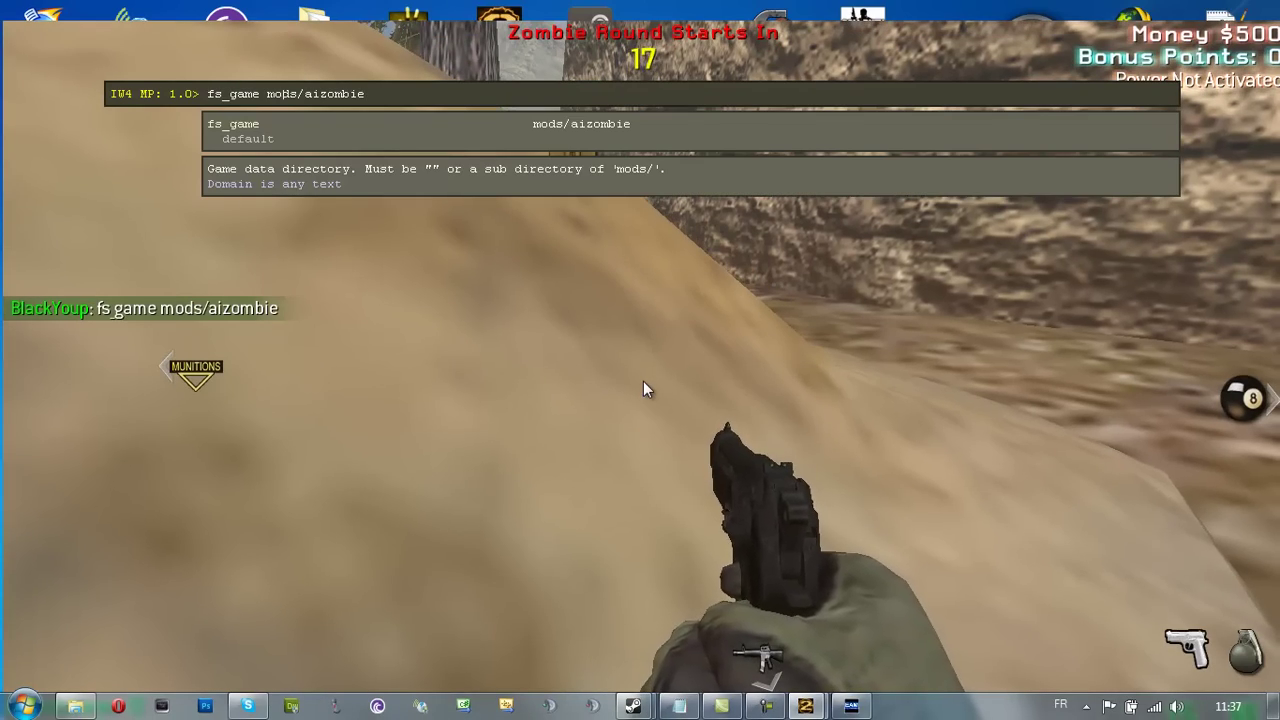
{"action": "key", "text": "Home"}
{"action": "type", "text": "/"}
{"action": "key", "text": "Return"}
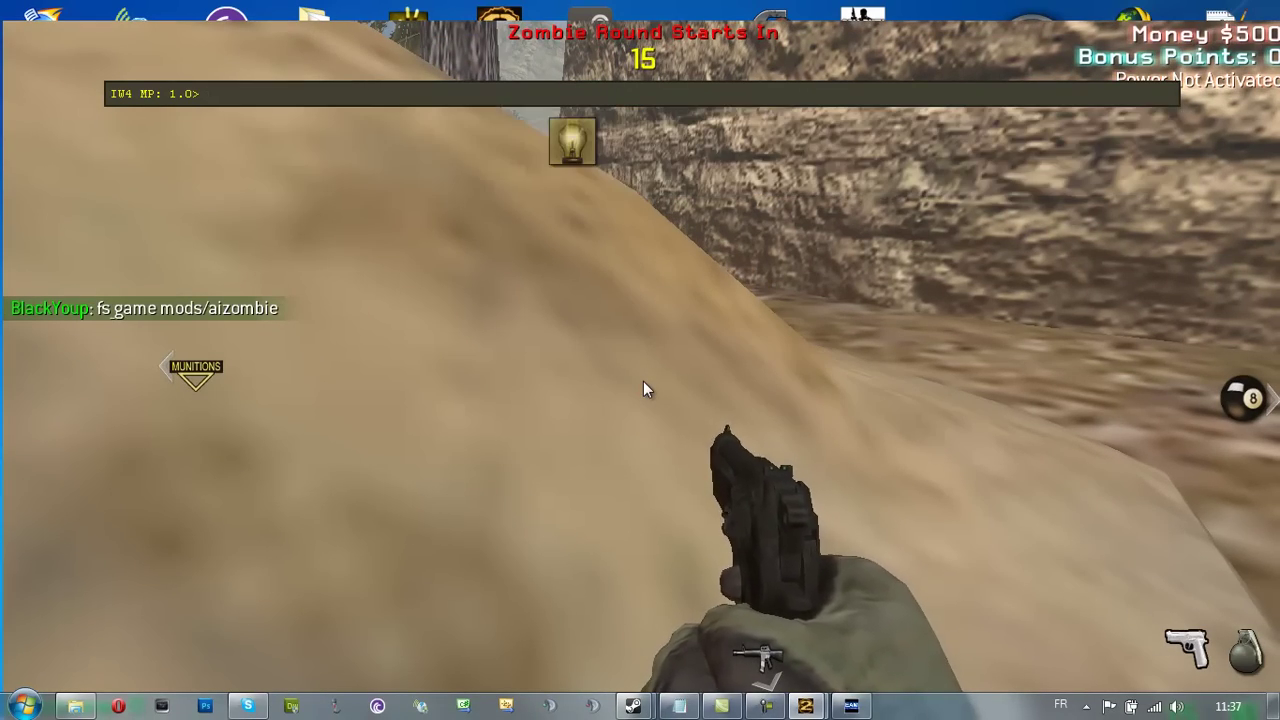
{"action": "key", "text": "grave"}
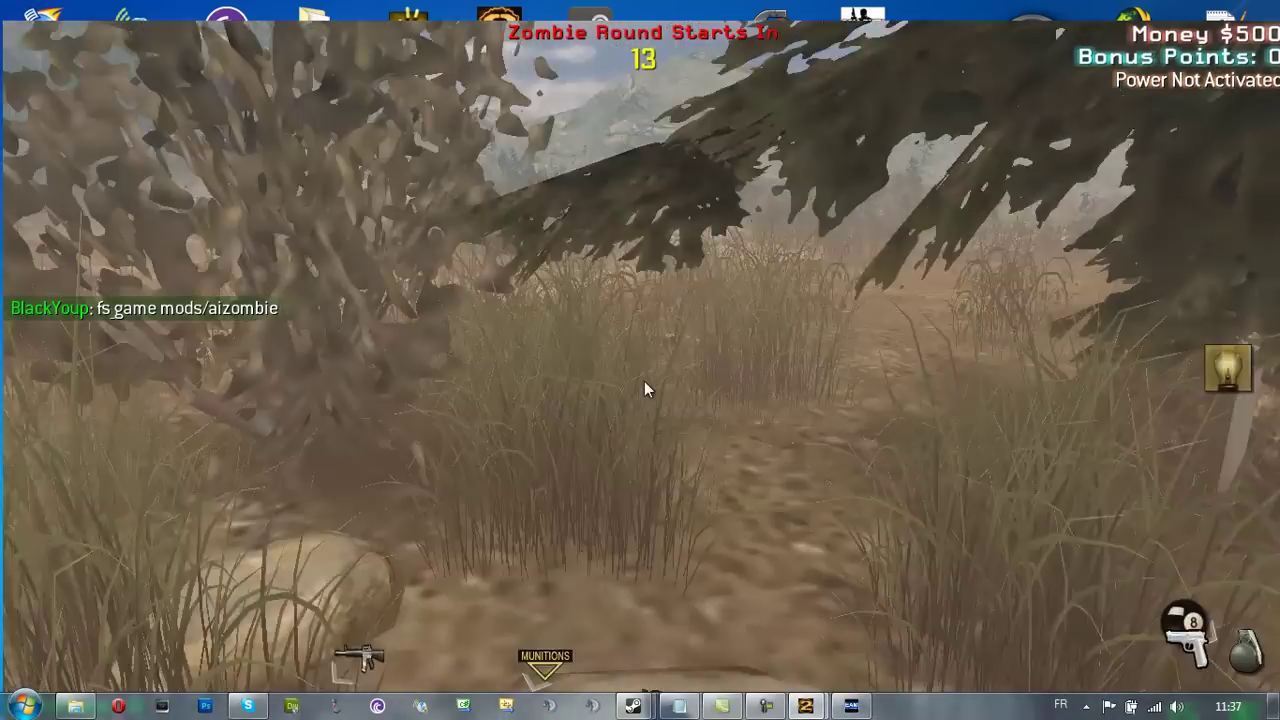
End the Desert Wasteland match through the pause menu's Arrêter partie and confirm
{"action": "key", "text": "Escape"}
{"action": "left_click", "coordinate": [385, 262]}
{"action": "key", "text": "Escape"}
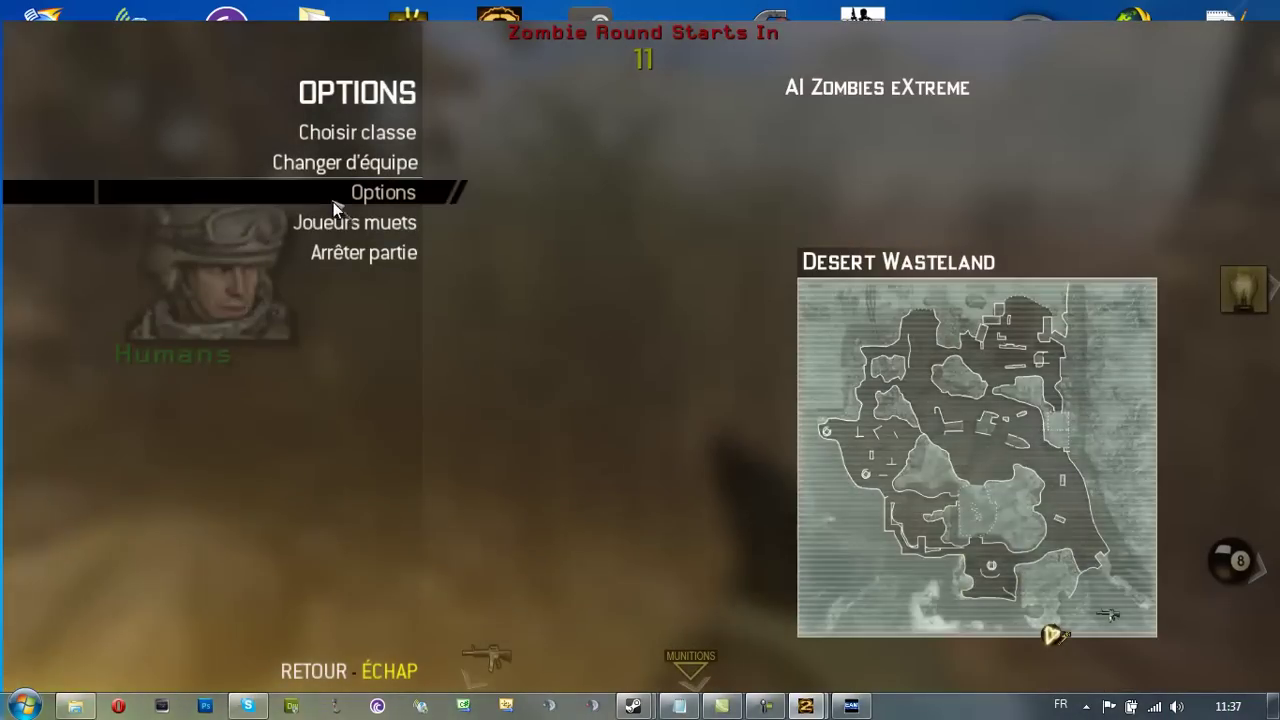
{"action": "key", "text": "Escape"}
{"action": "key", "text": "Escape"}
{"action": "left_click", "coordinate": [402, 251]}
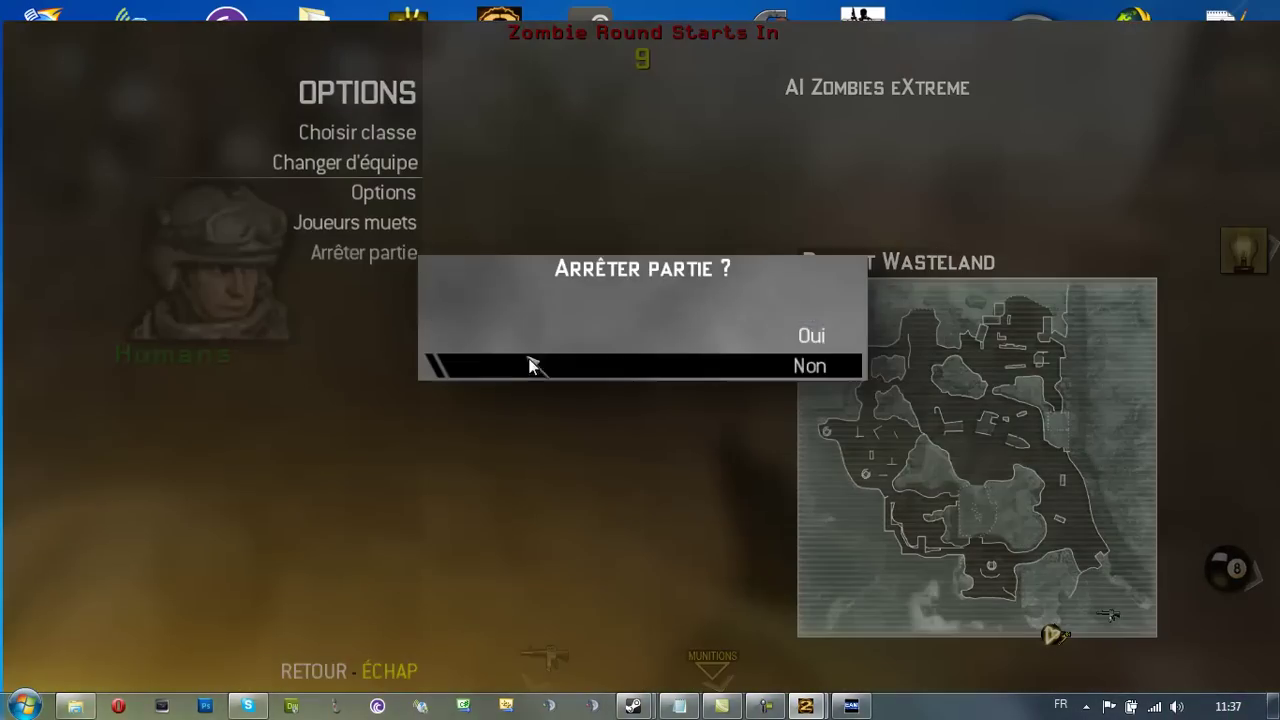
{"action": "left_click", "coordinate": [529, 334]}
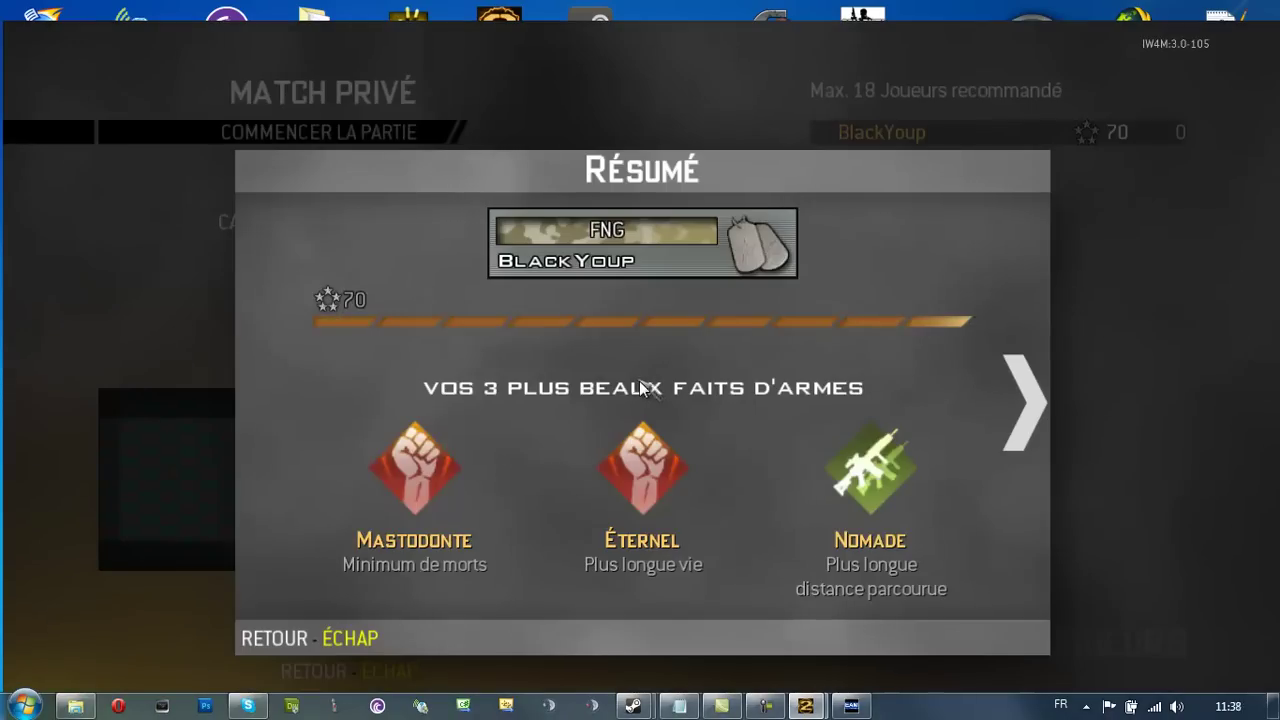
Leave the lobby and return to the main menu, then bring up the console
{"action": "key", "text": "Escape"}
{"action": "key", "text": "Escape"}
{"action": "left_click", "coordinate": [636, 341]}
{"action": "key", "text": "twosuperior"}
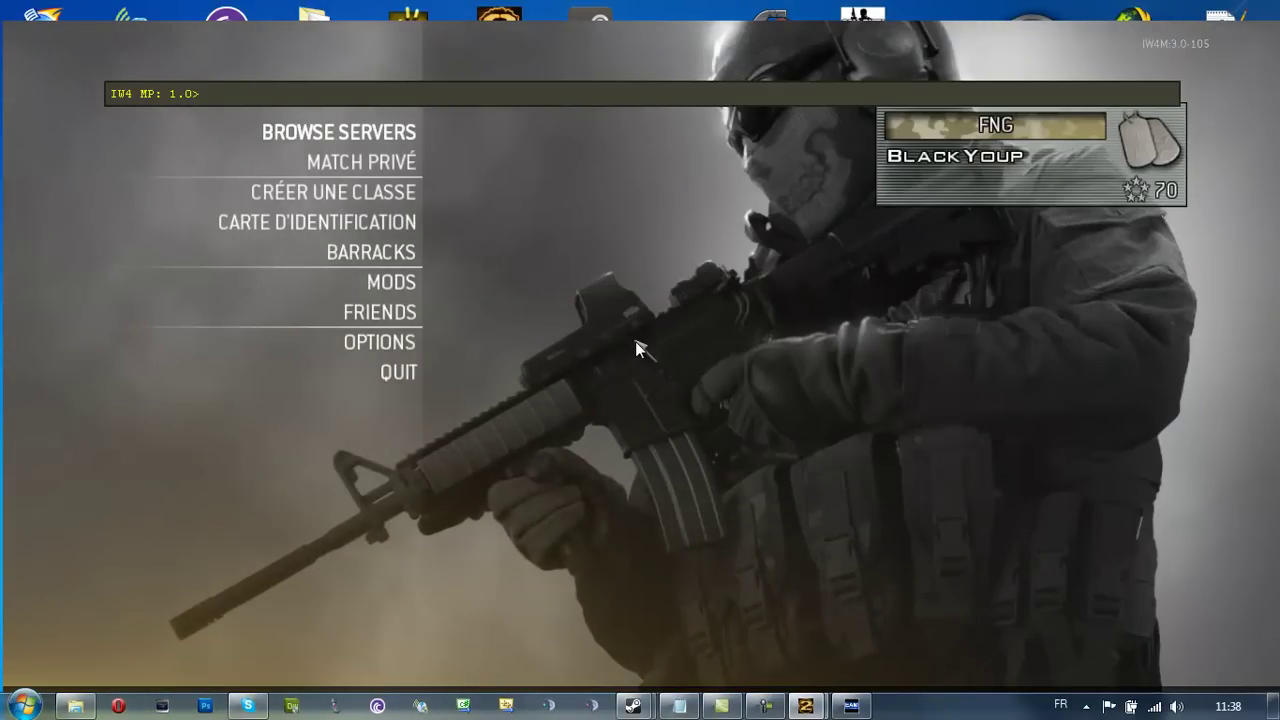
Type the '/fs_game mods/aizombie;map_restart' console command, then erase it unsent
{"action": "type", "text": "/fs_gam"}
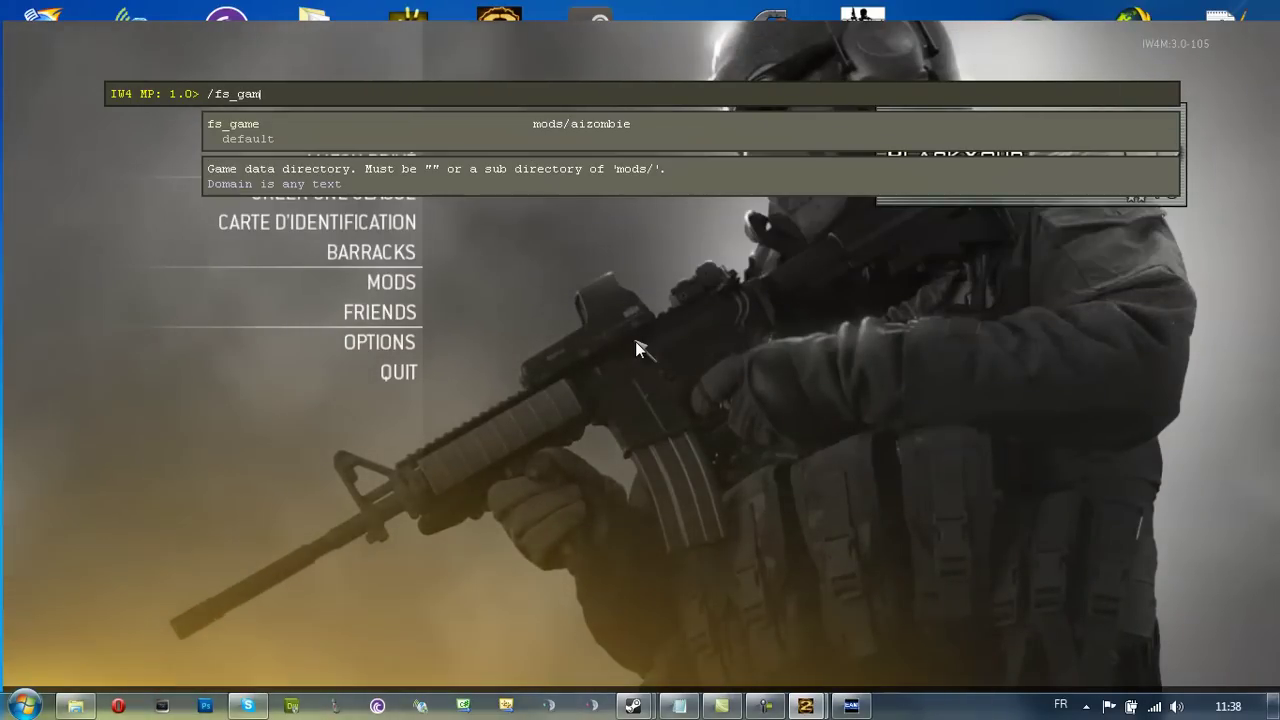
{"action": "type", "text": "e mods/aizombie"}
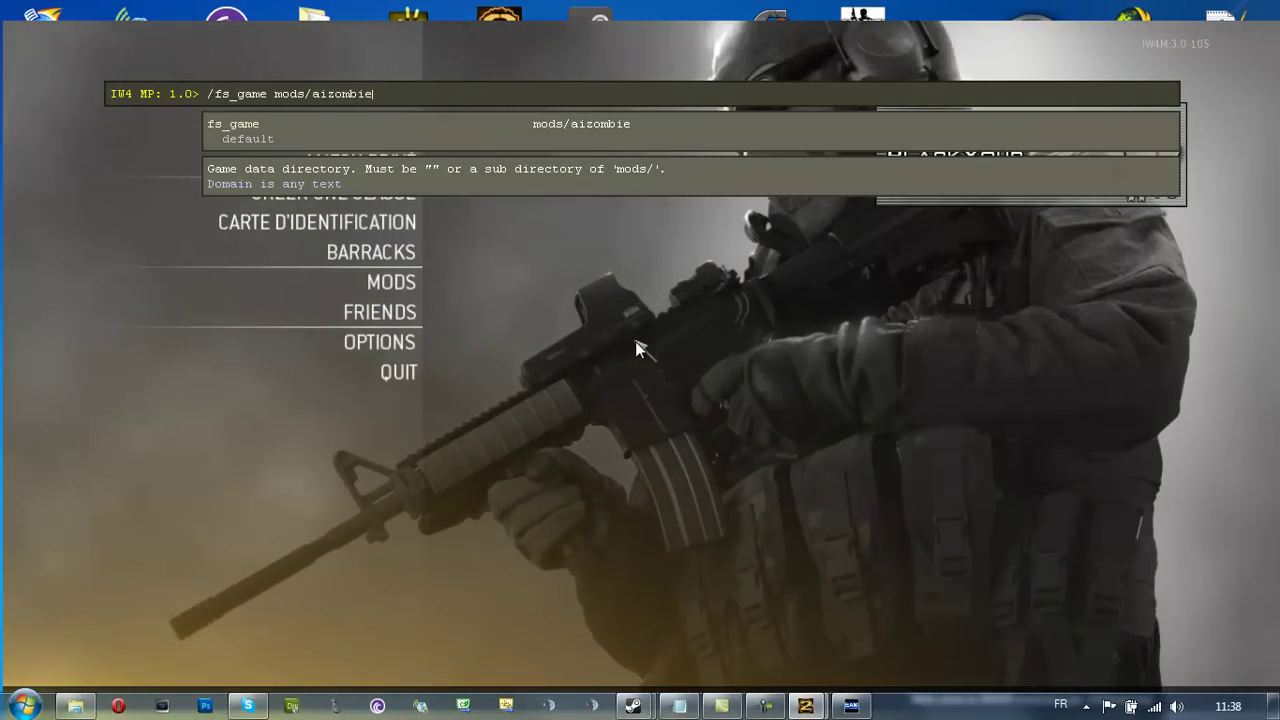
{"action": "type", "text": ";map_restart"}
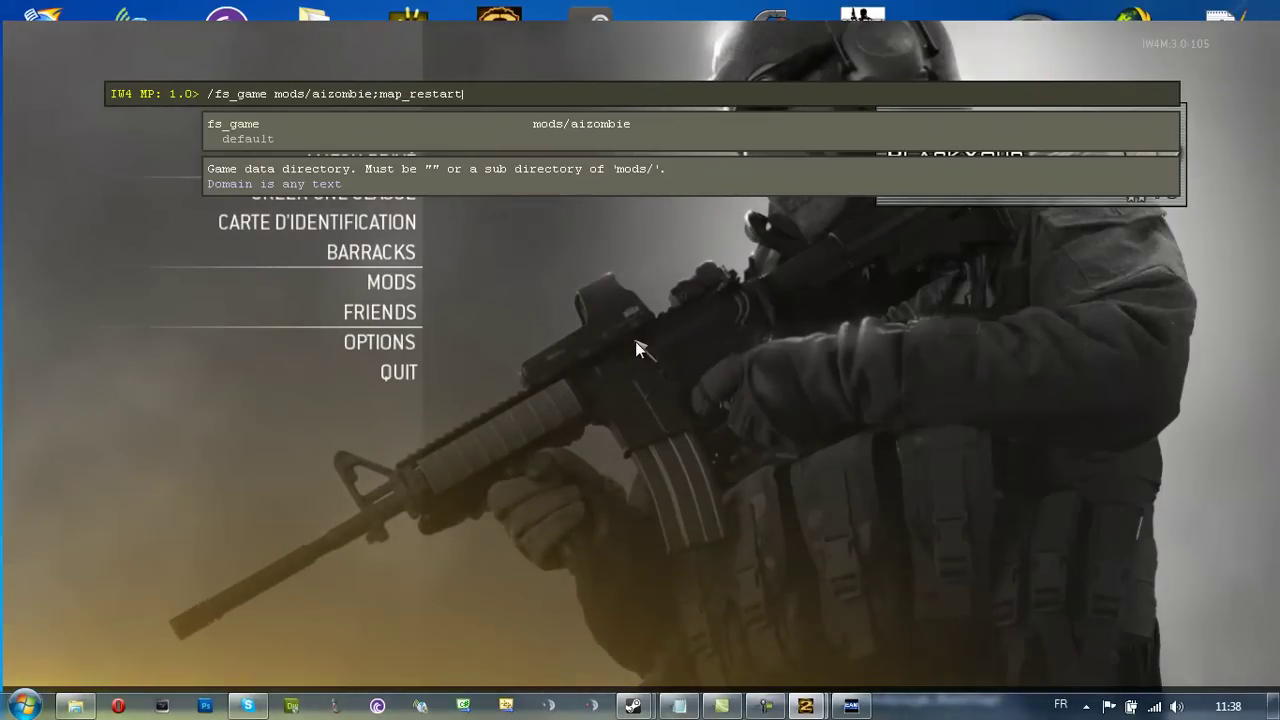
{"action": "key", "text": "BackSpace"}
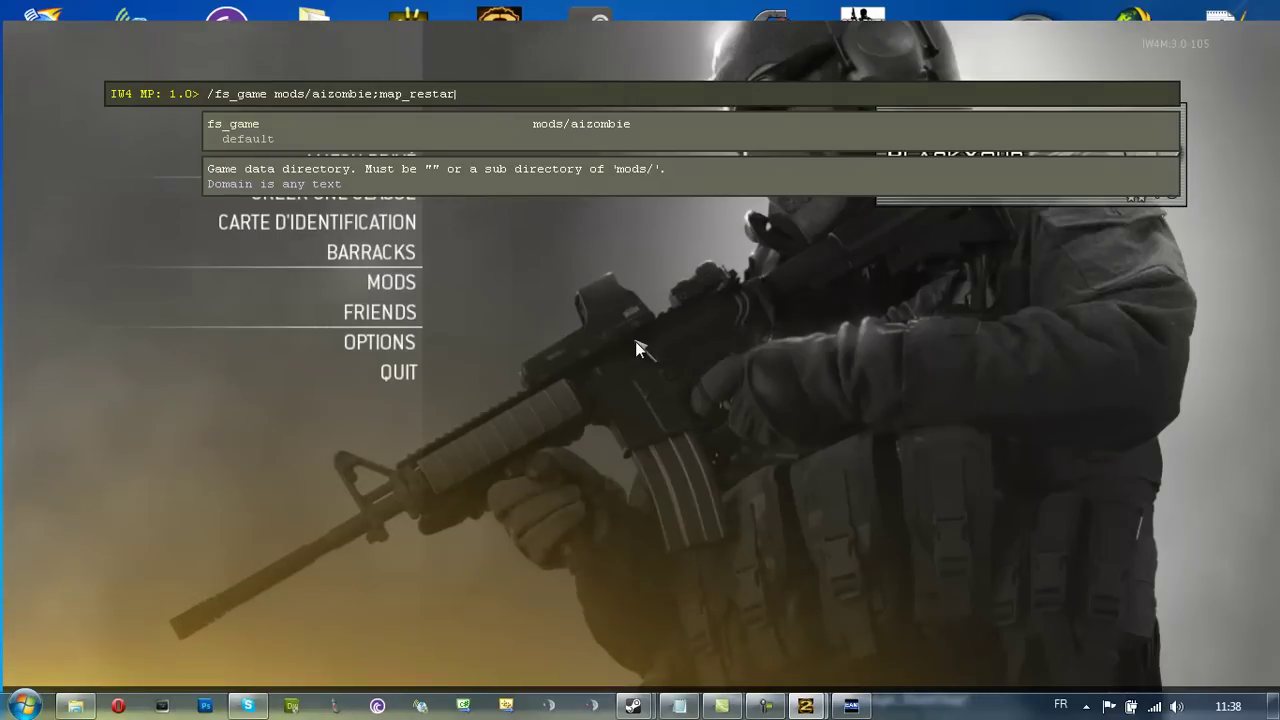
{"action": "key", "text": "BackSpace"}
{"action": "key", "text": "BackSpace"}
{"action": "key", "text": "BackSpace"}
{"action": "key", "text": "BackSpace"}
{"action": "key", "text": "BackSpace"}
{"action": "key", "text": "BackSpace"}
{"action": "key", "text": "BackSpace"}
{"action": "key", "text": "BackSpace"}
{"action": "key", "text": "BackSpace"}
{"action": "key", "text": "BackSpace"}
{"action": "key", "text": "BackSpace"}
{"action": "key", "text": "BackSpace"}
{"action": "key", "text": "BackSpace"}
{"action": "key", "text": "BackSpace"}
{"action": "key", "text": "BackSpace"}
{"action": "key", "text": "BackSpace"}
{"action": "key", "text": "BackSpace"}
{"action": "key", "text": "BackSpace"}
{"action": "key", "text": "BackSpace"}
{"action": "key", "text": "BackSpace"}
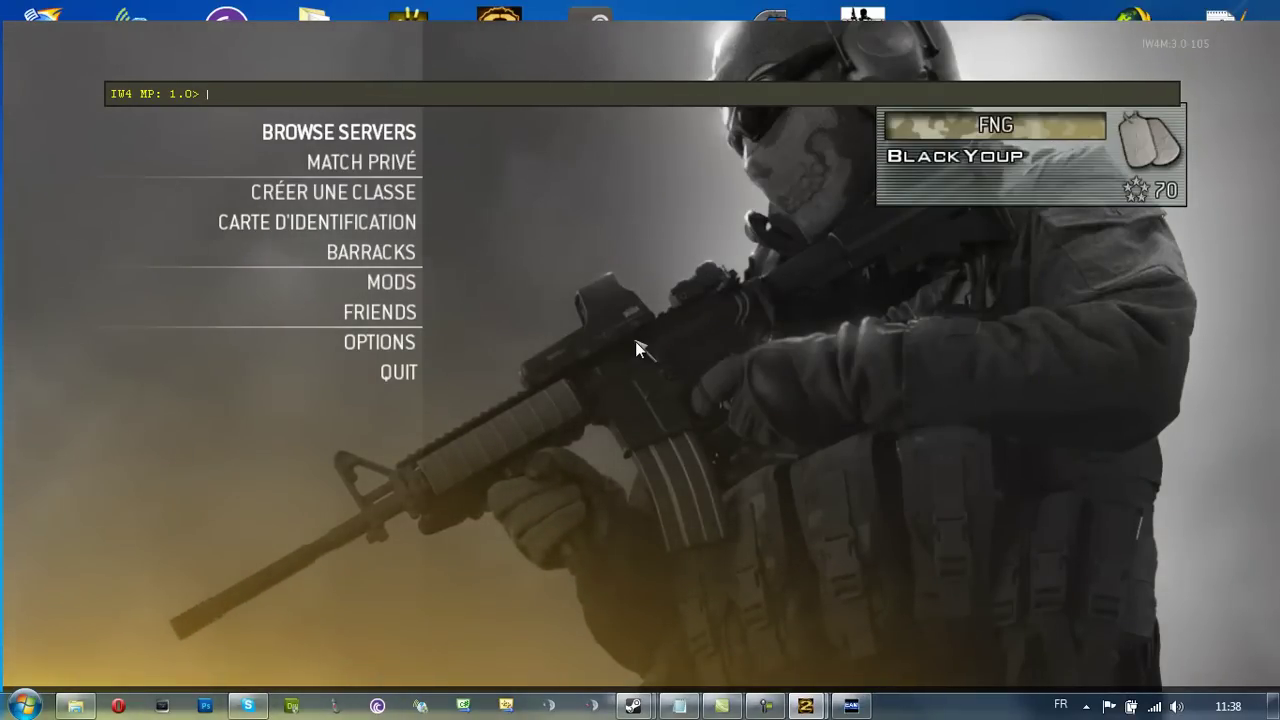
Close the console and switch to the Windows desktop
{"action": "key", "text": "grave"}
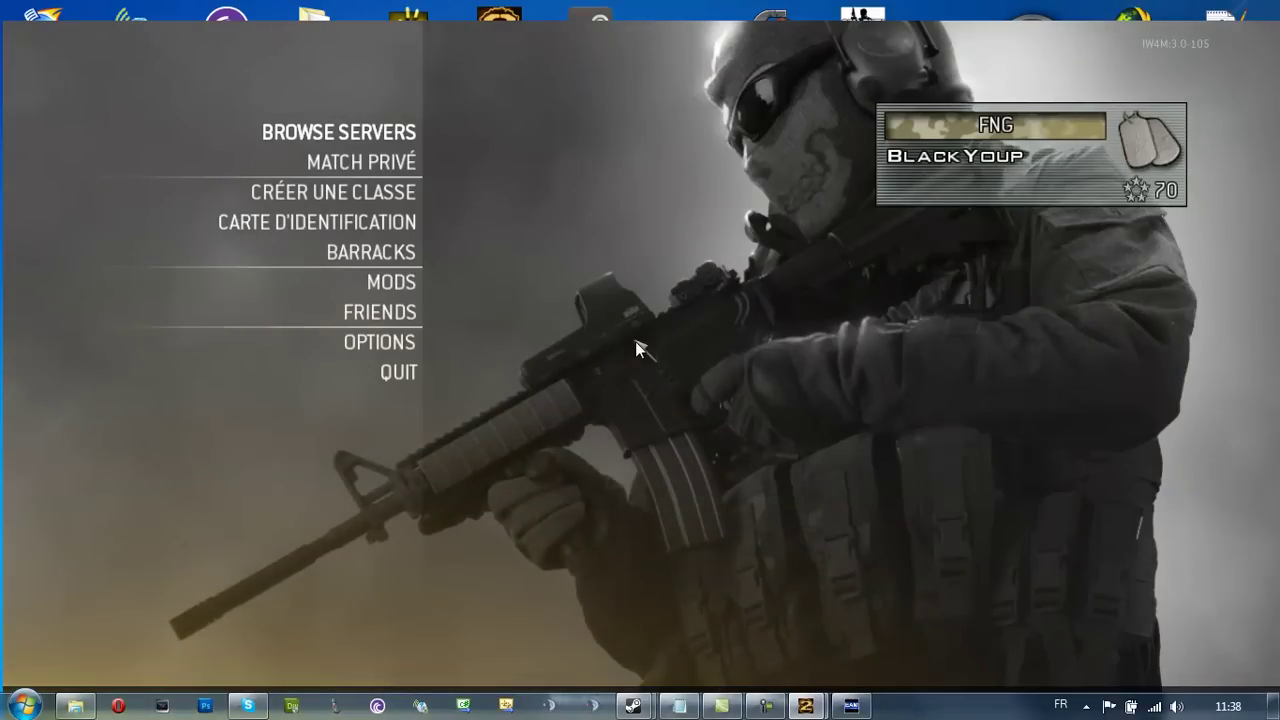
{"action": "key", "text": "alt+Tab"}
{"action": "key", "text": "alt+Tab"}
{"action": "key", "text": "alt+Tab"}
{"action": "key", "text": "alt+Tab"}
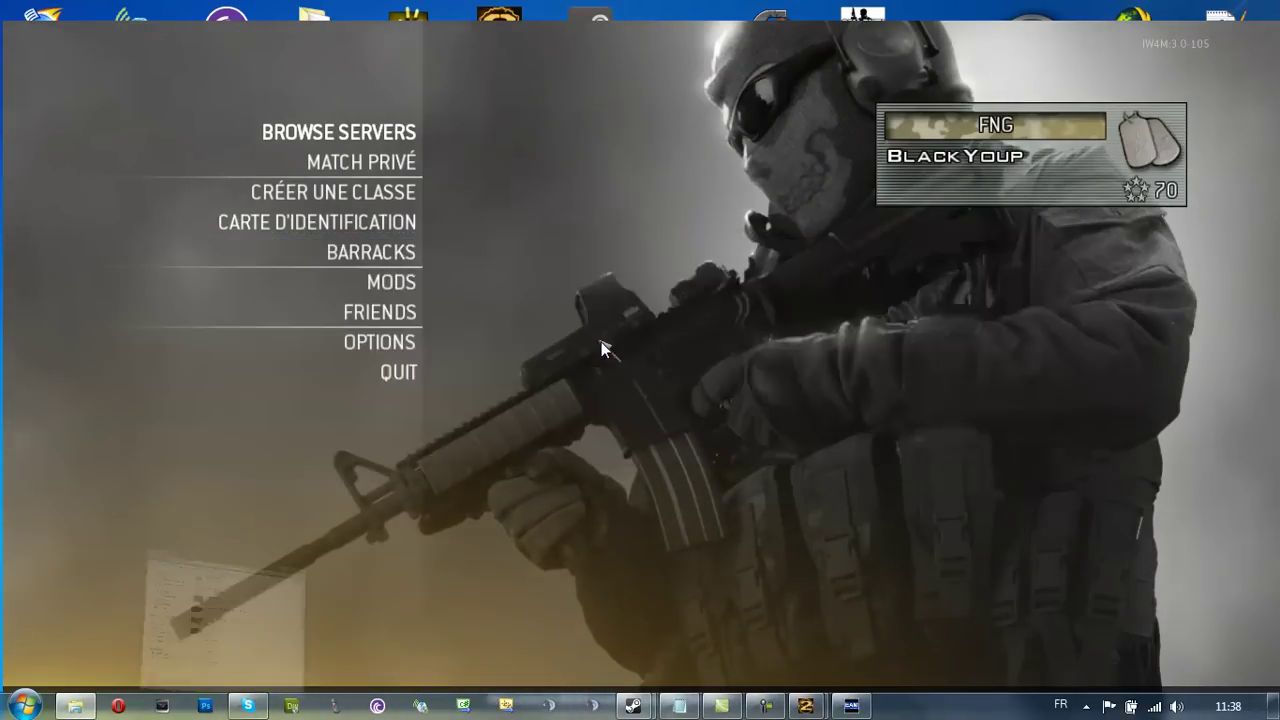
{"action": "key", "text": "alt+Tab"}
{"action": "key", "text": "alt+Tab"}
{"action": "key", "text": "alt+Tab"}
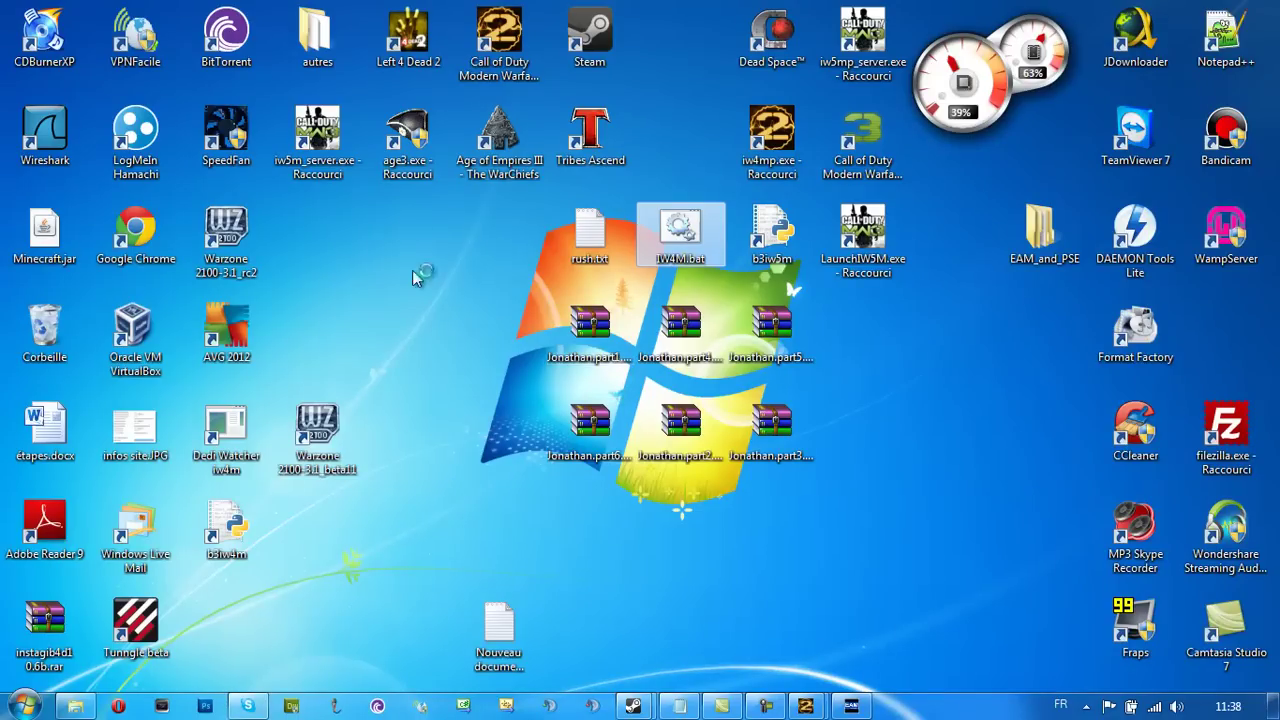
Launch the iw5m_server.exe dedicated server and the Dedi Watcher iw4m monitor
{"action": "left_click", "coordinate": [326, 170]}
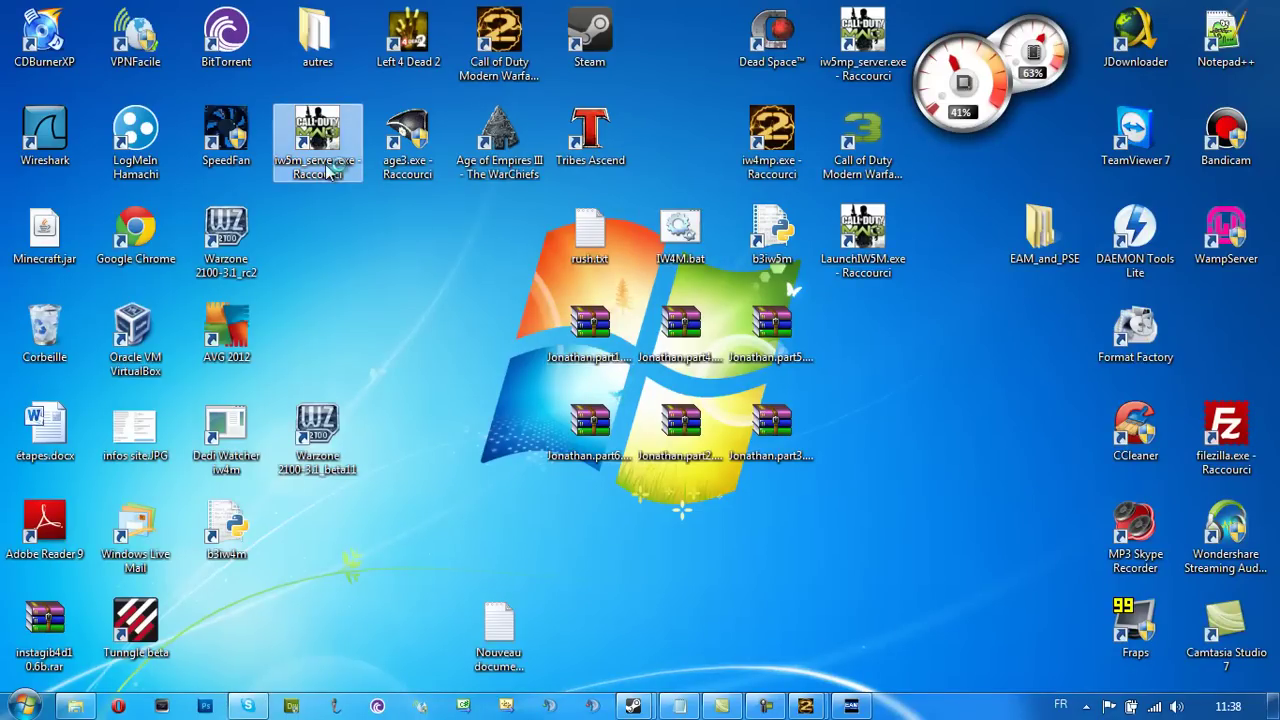
{"action": "double_click", "coordinate": [326, 170]}
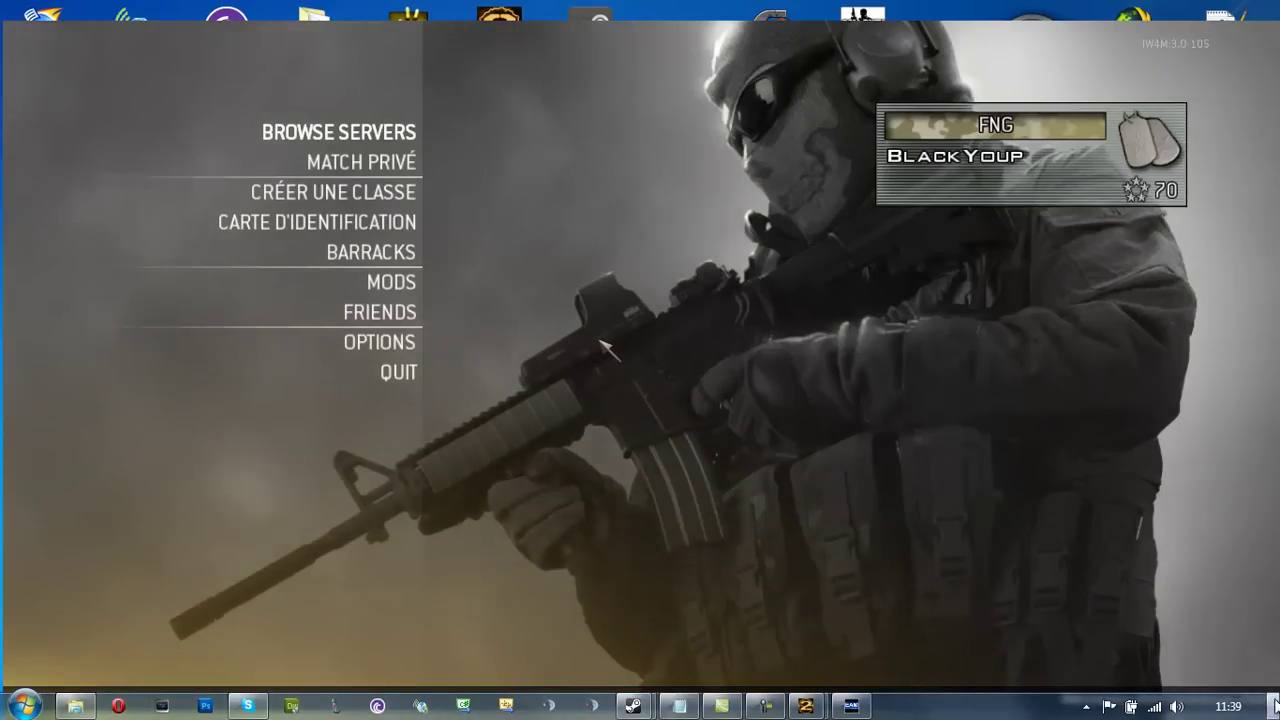
{"action": "key", "text": "super+d"}
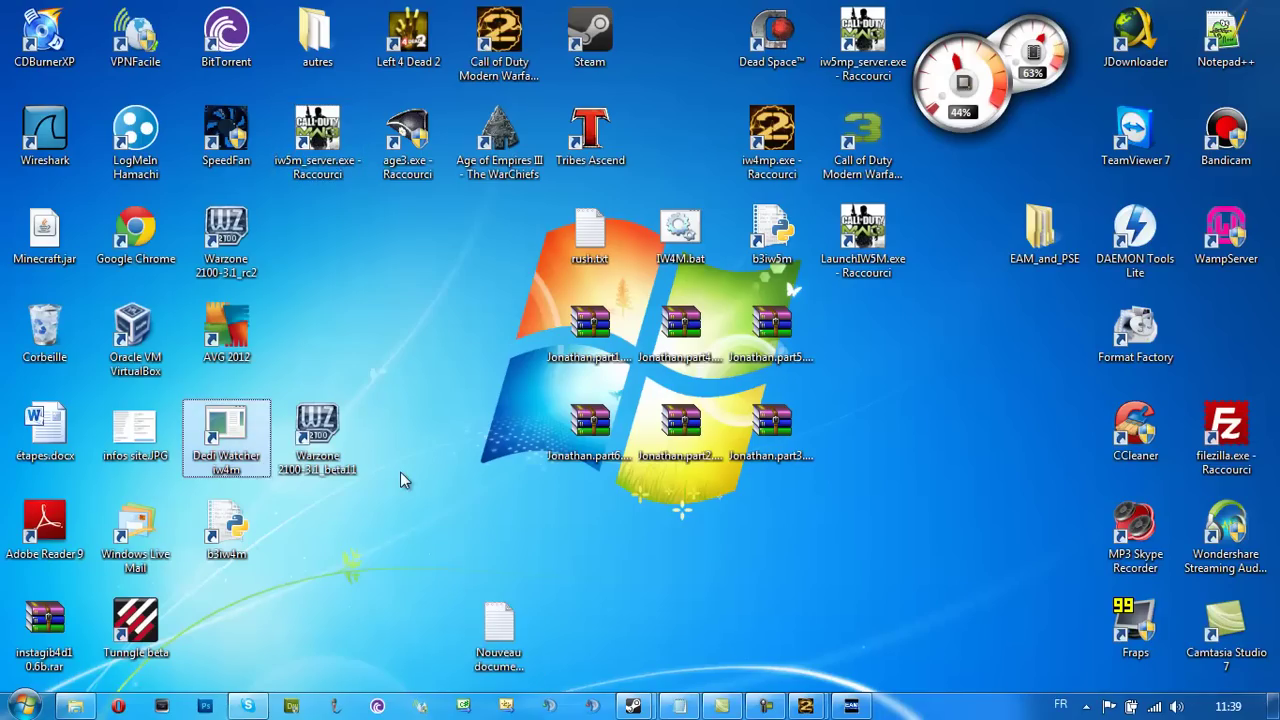
{"action": "key", "text": "Return"}
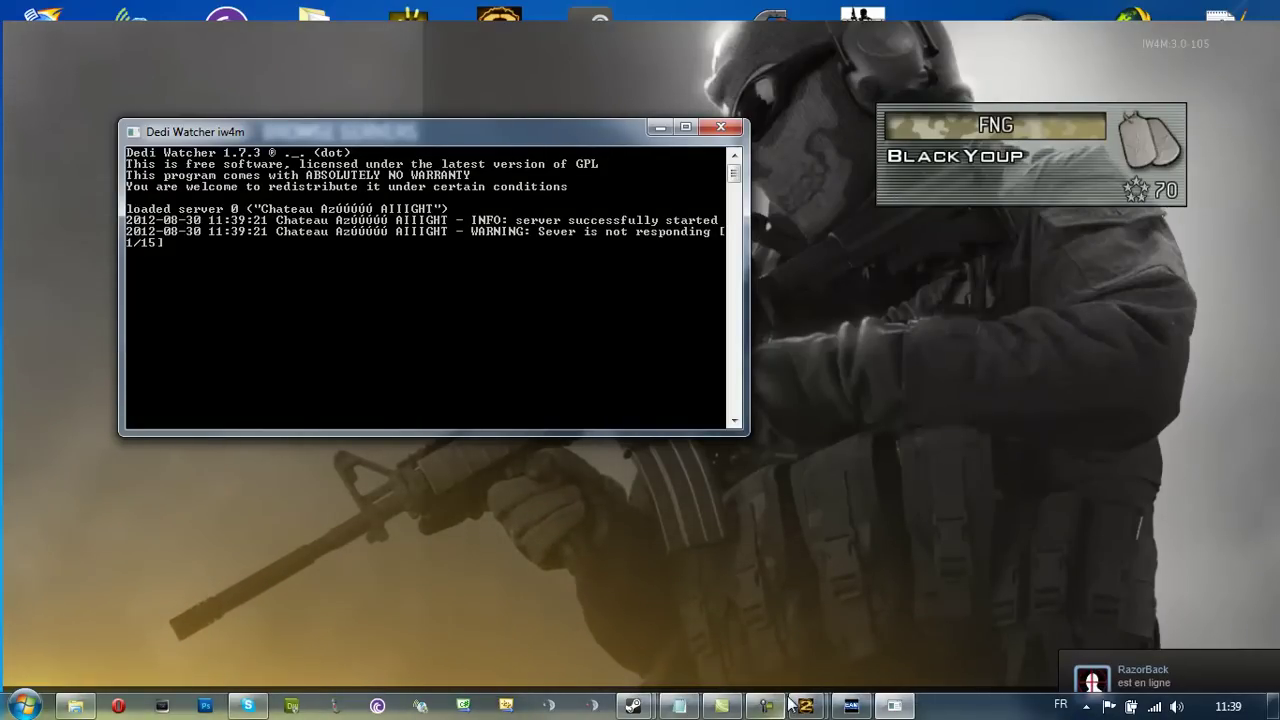
Show the desktop, then bring the game window back and open its console
{"action": "left_click", "coordinate": [1272, 706]}
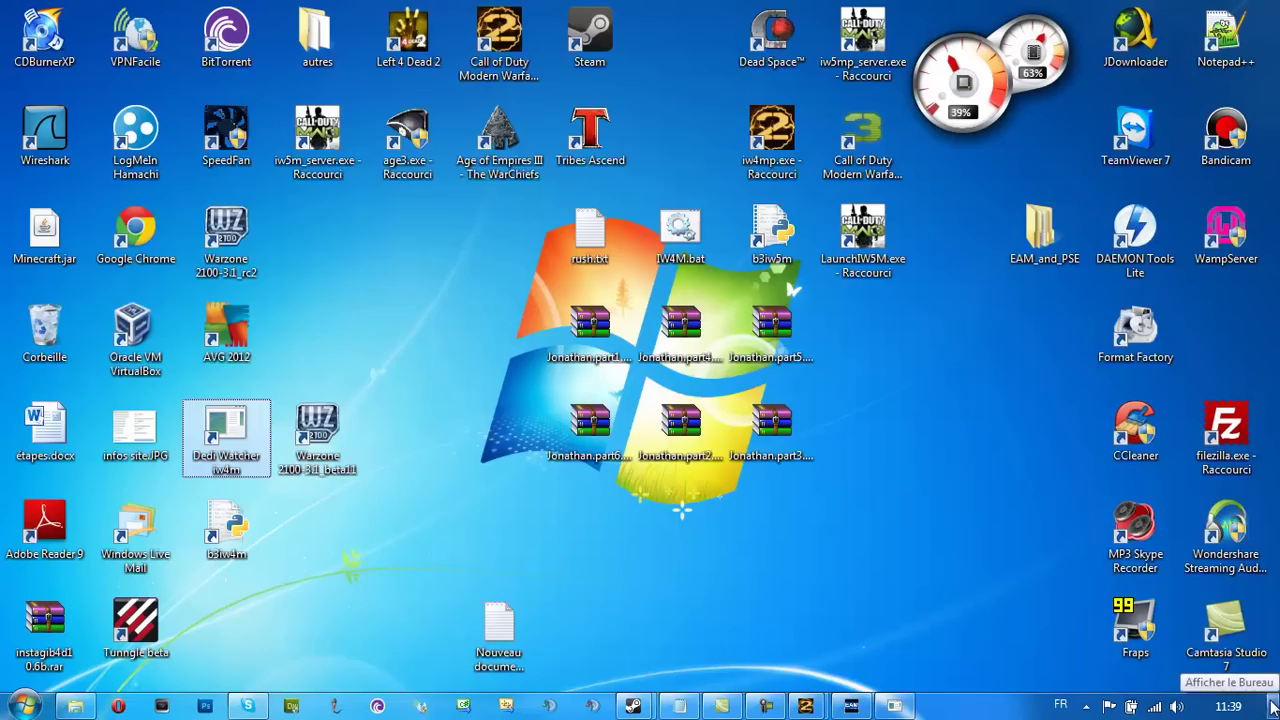
{"action": "left_click", "coordinate": [894, 706]}
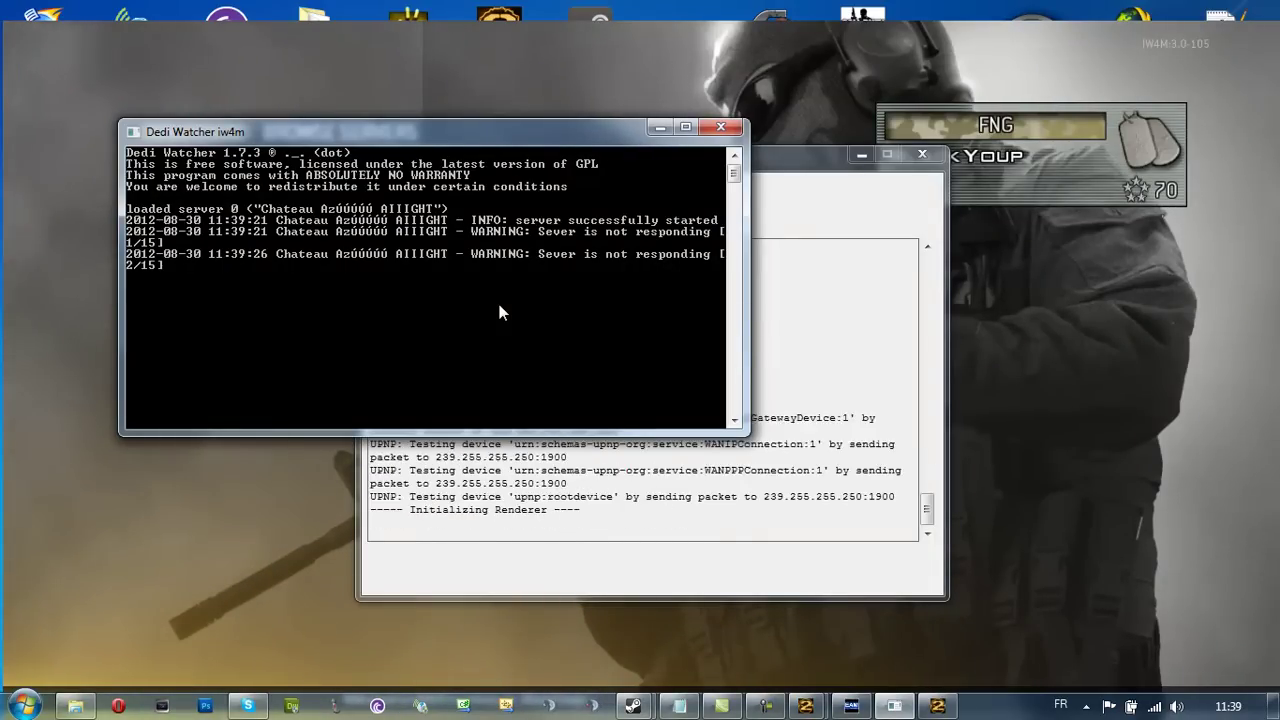
{"action": "left_click", "coordinate": [289, 481]}
{"action": "key", "text": "grave"}
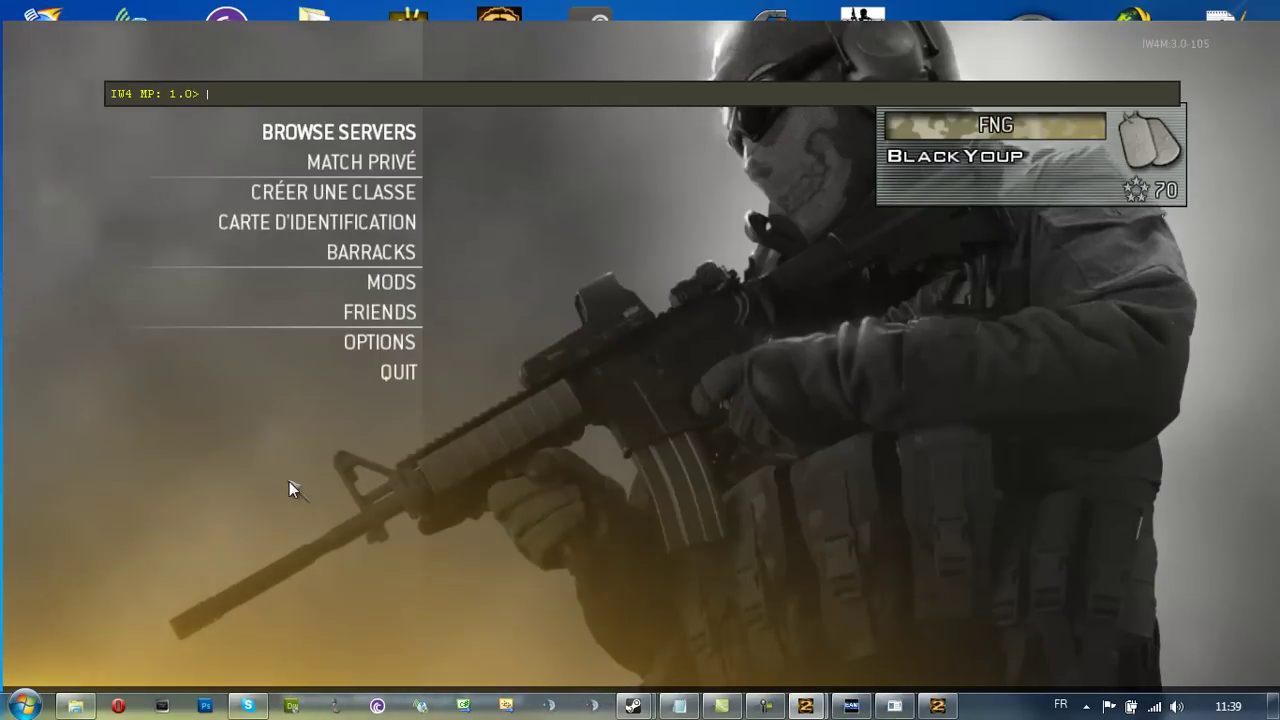
Connect to 192.168.18.25:28960 from the console and move the server console aside
{"action": "type", "text": "/c"}
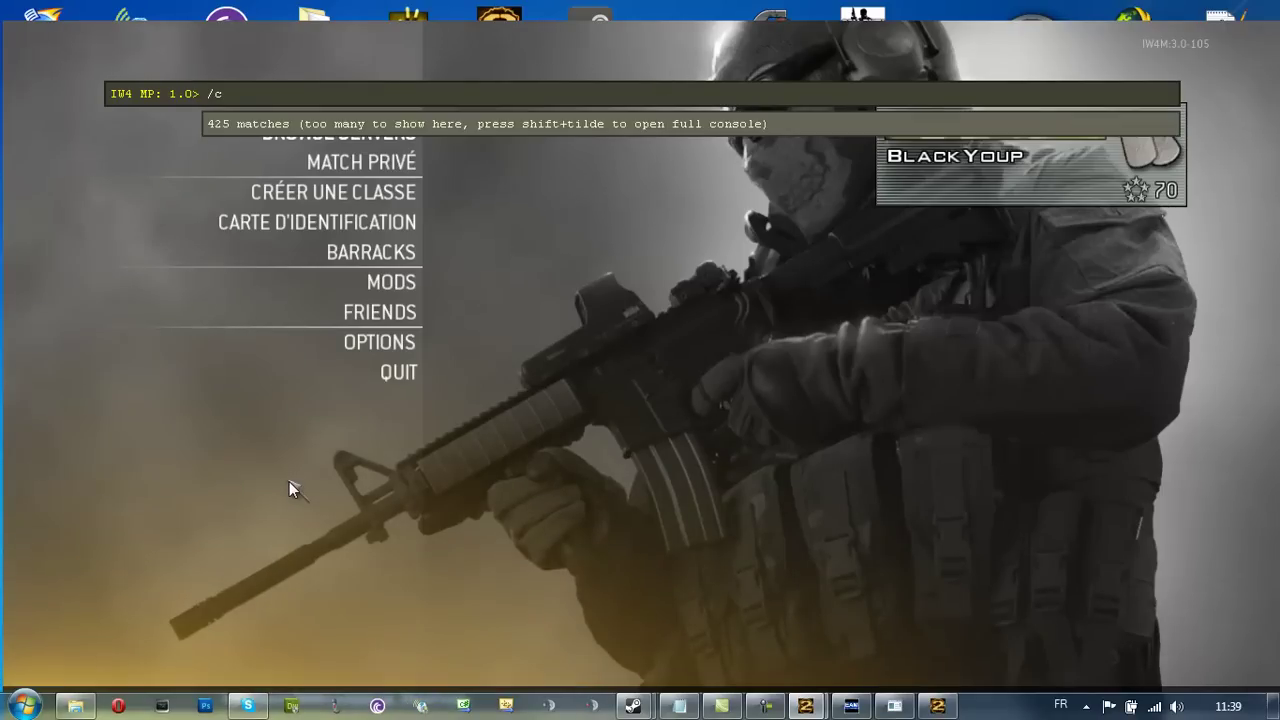
{"action": "type", "text": "onnect 192.168"}
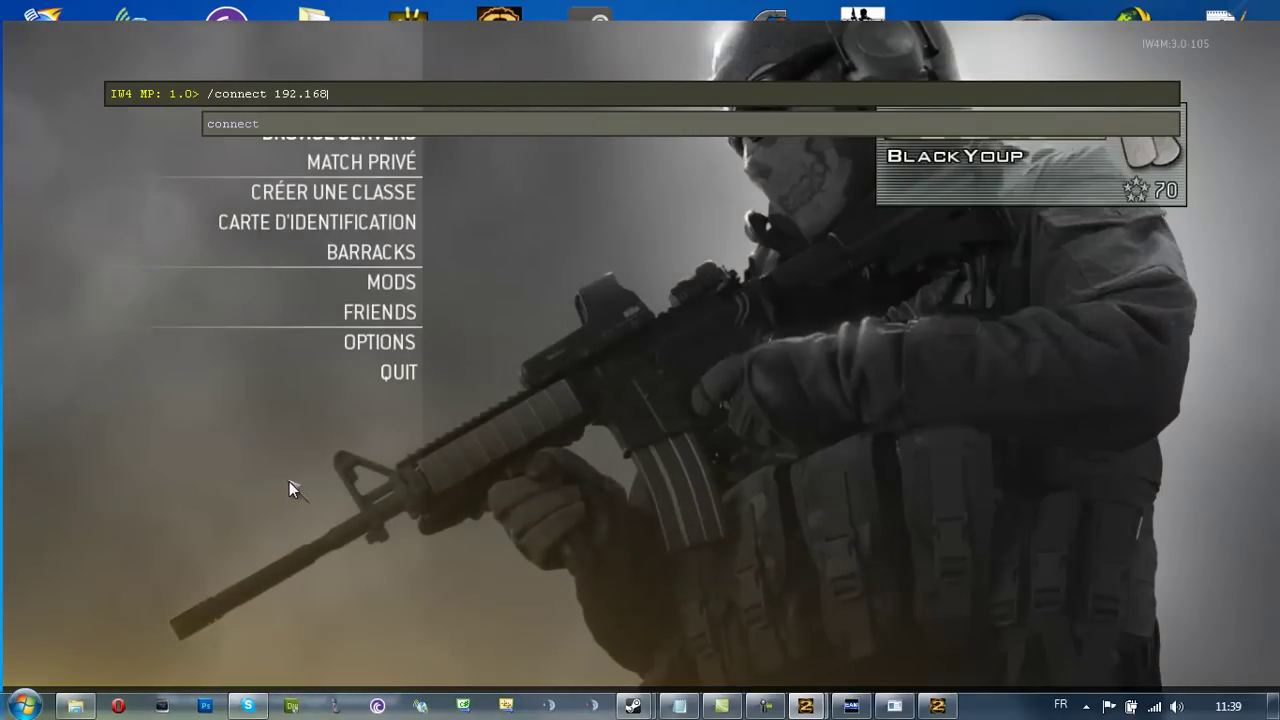
{"action": "type", "text": ".18.25:28960"}
{"action": "key", "text": "Return"}
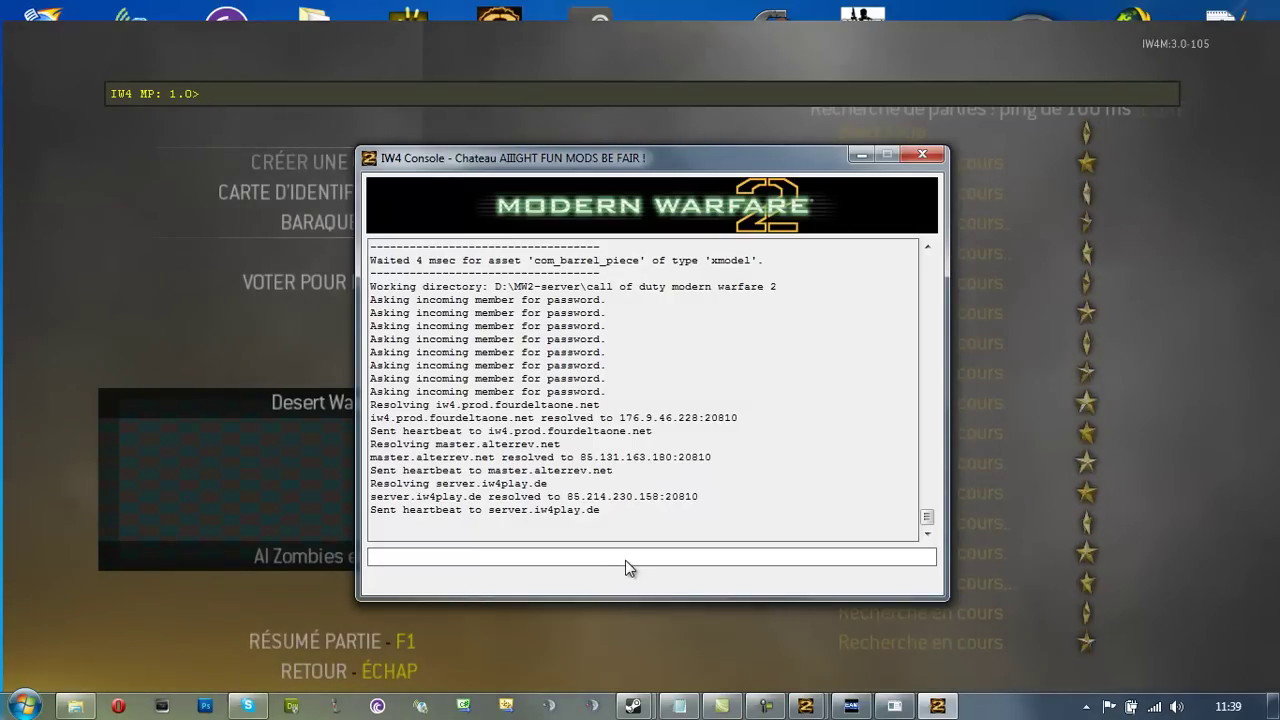
{"action": "left_click_drag", "start_coordinate": [686, 152], "coordinate": [688, 490]}
Enter the server password in the Mot de passe field and join
{"action": "left_click", "coordinate": [535, 321]}
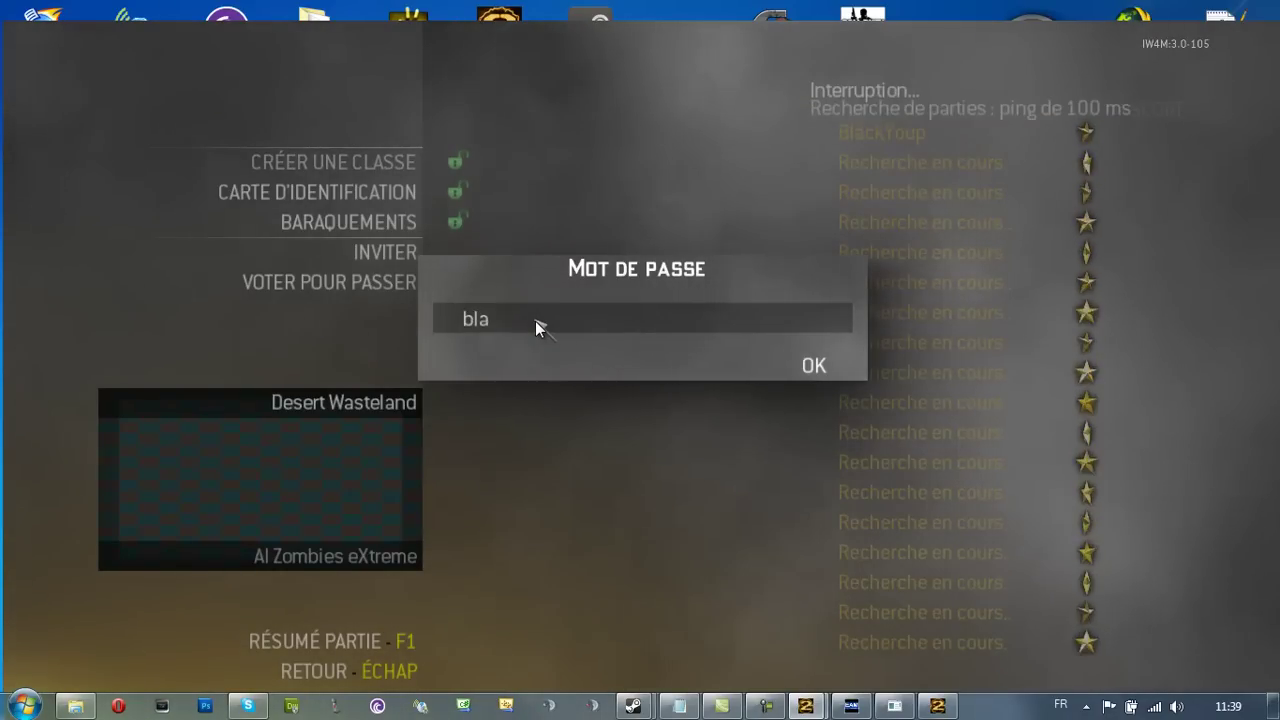
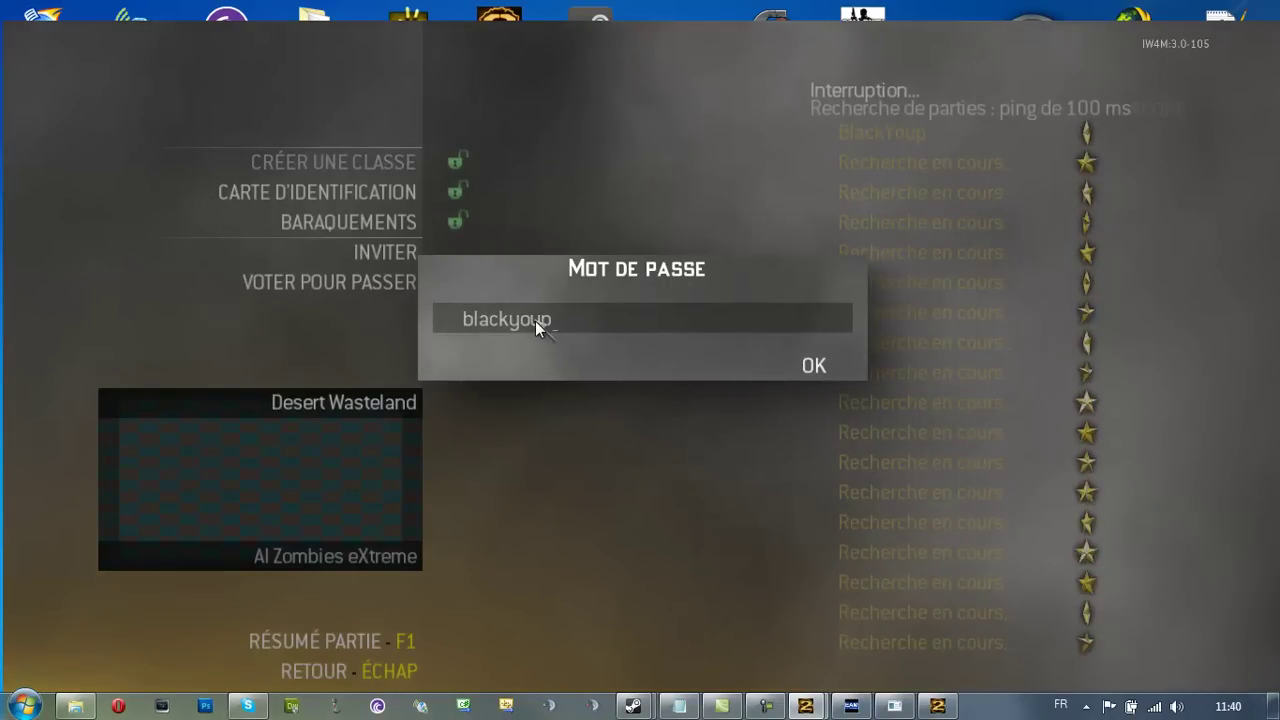
{"action": "key", "text": "Return"}
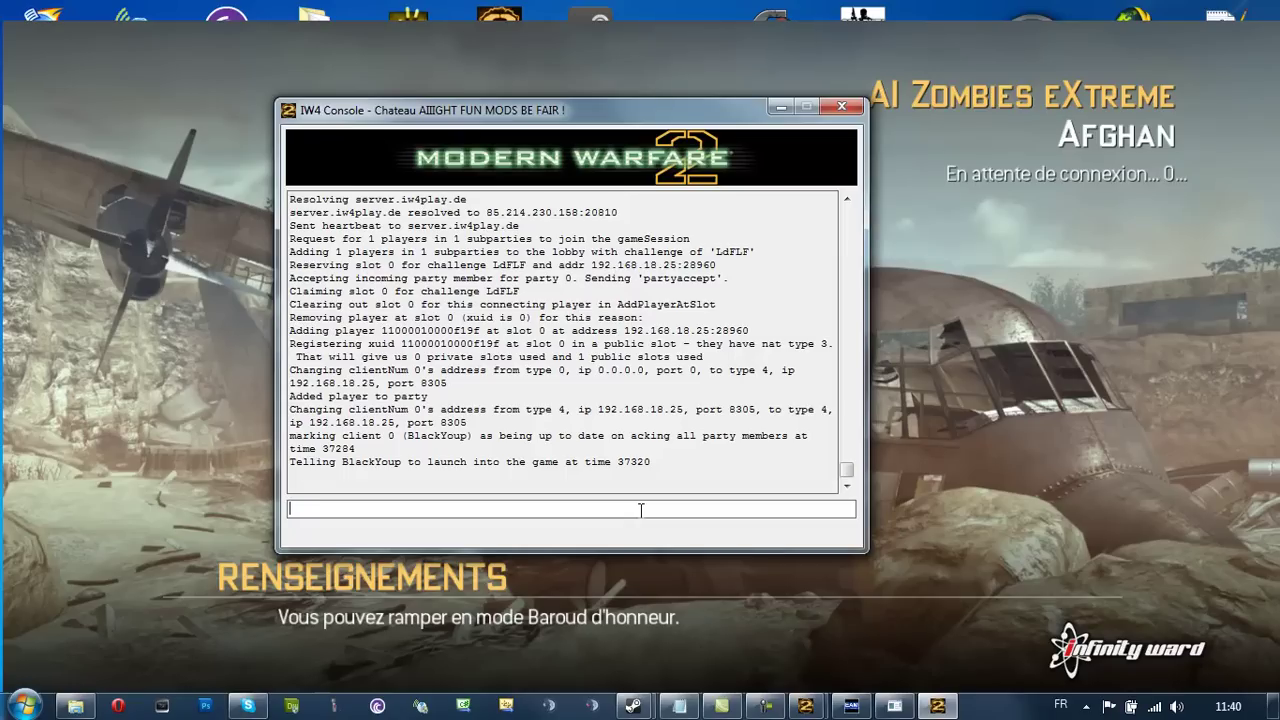
Run 'fs_game mods/aizombie;map_restart' in the IW4 Console
{"action": "type", "text": "_game mods/"}
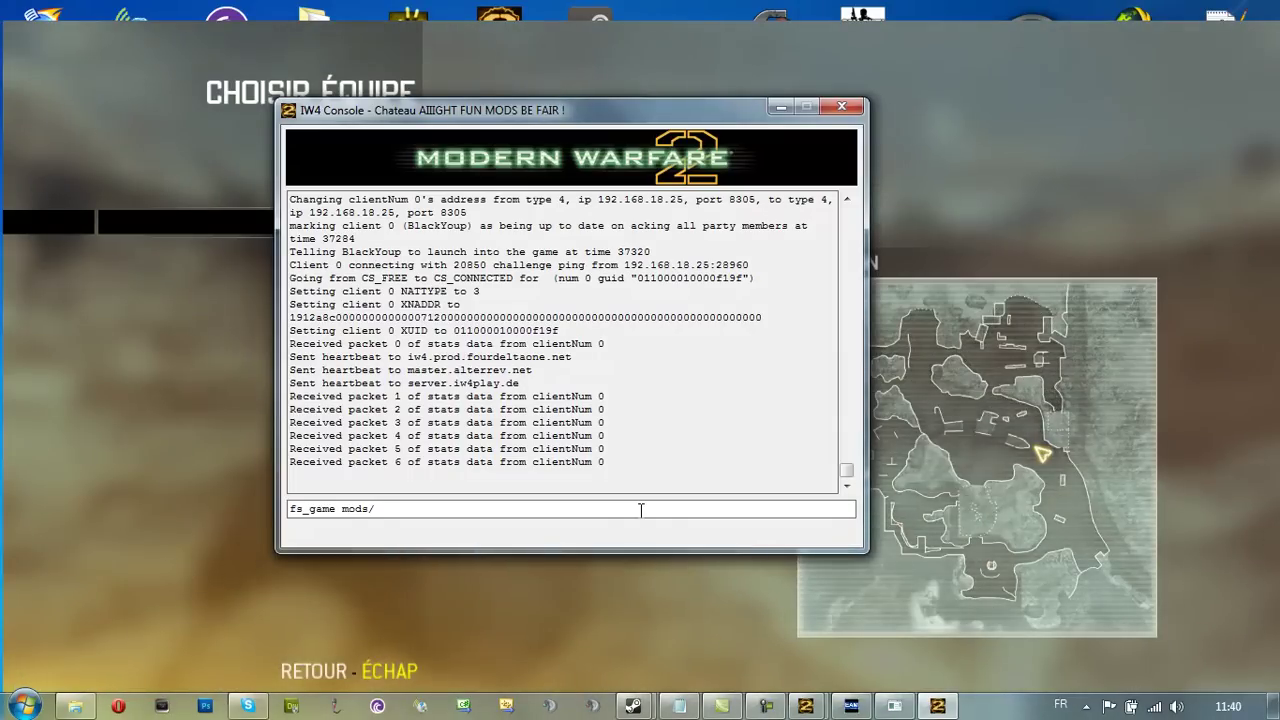
{"action": "type", "text": "ai"}
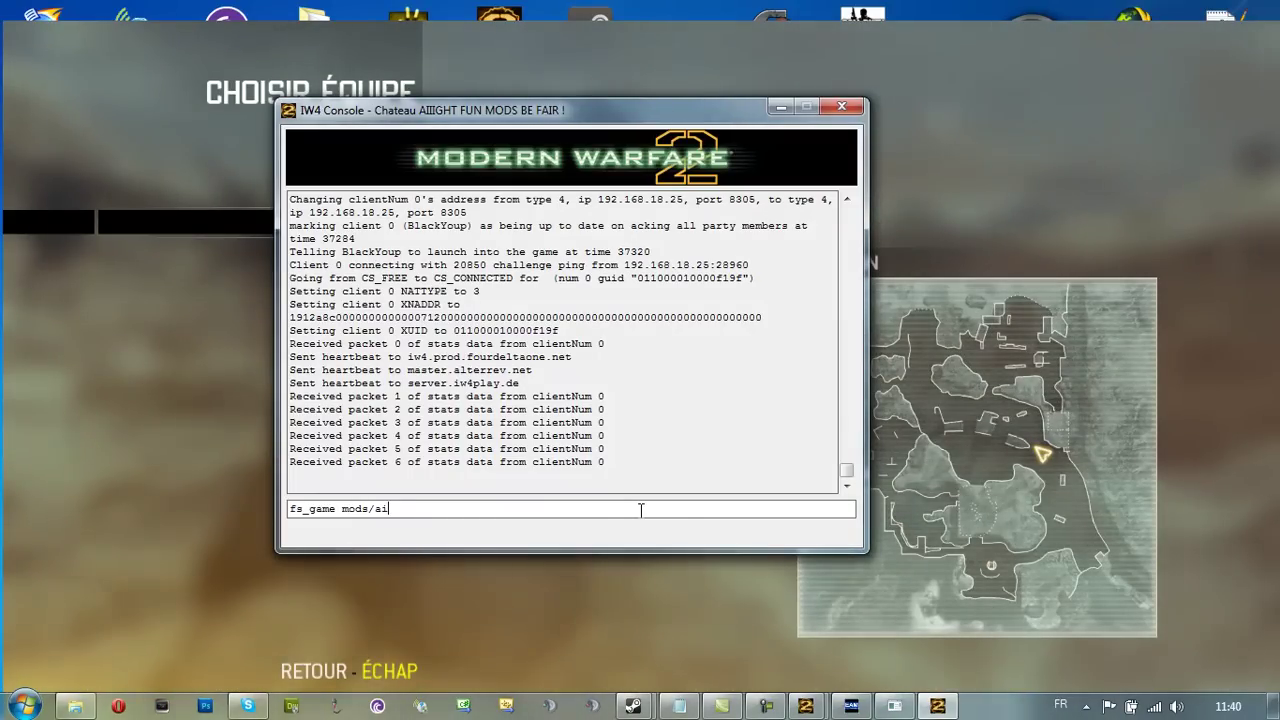
{"action": "type", "text": "zombie;map_"}
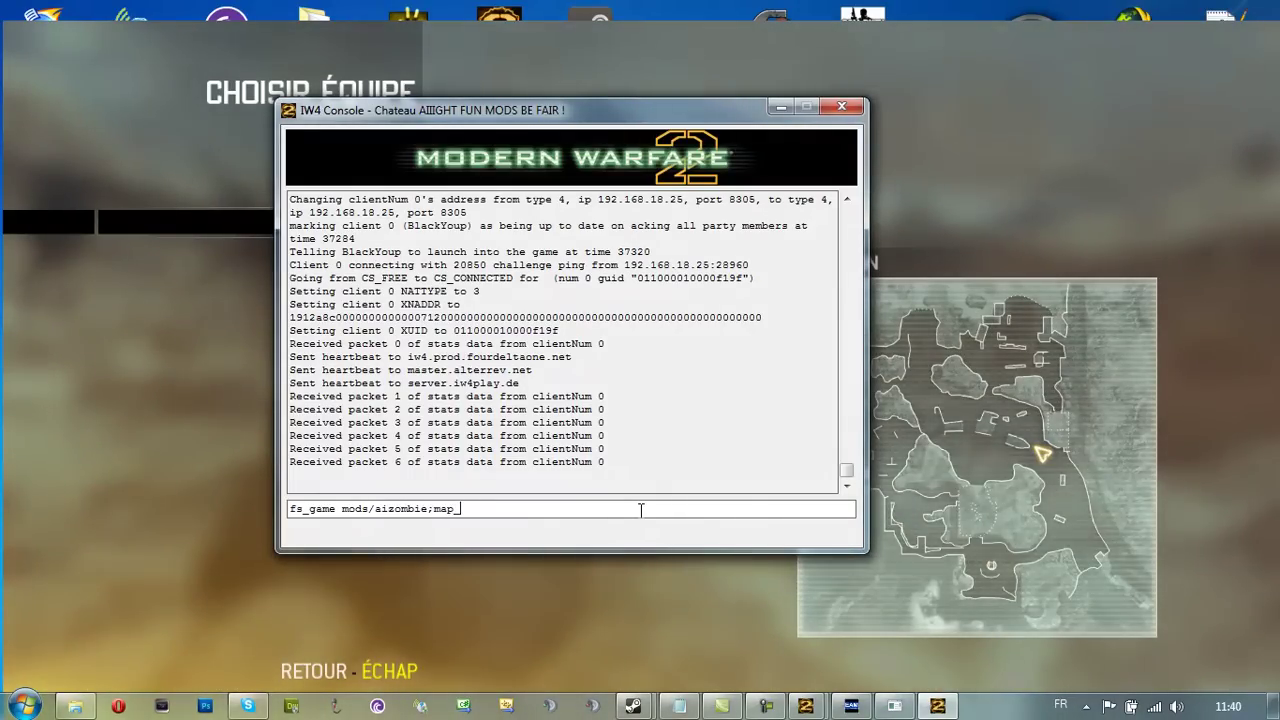
{"action": "type", "text": "restart"}
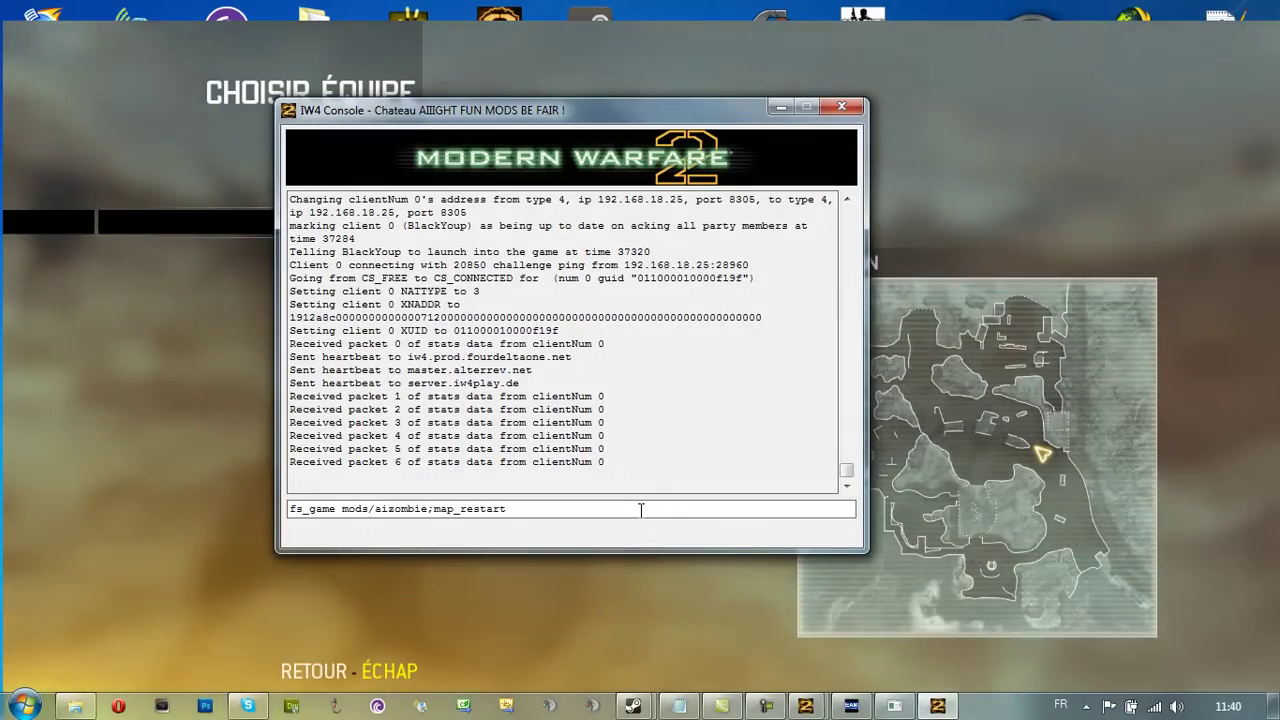
{"action": "key", "text": "Return"}
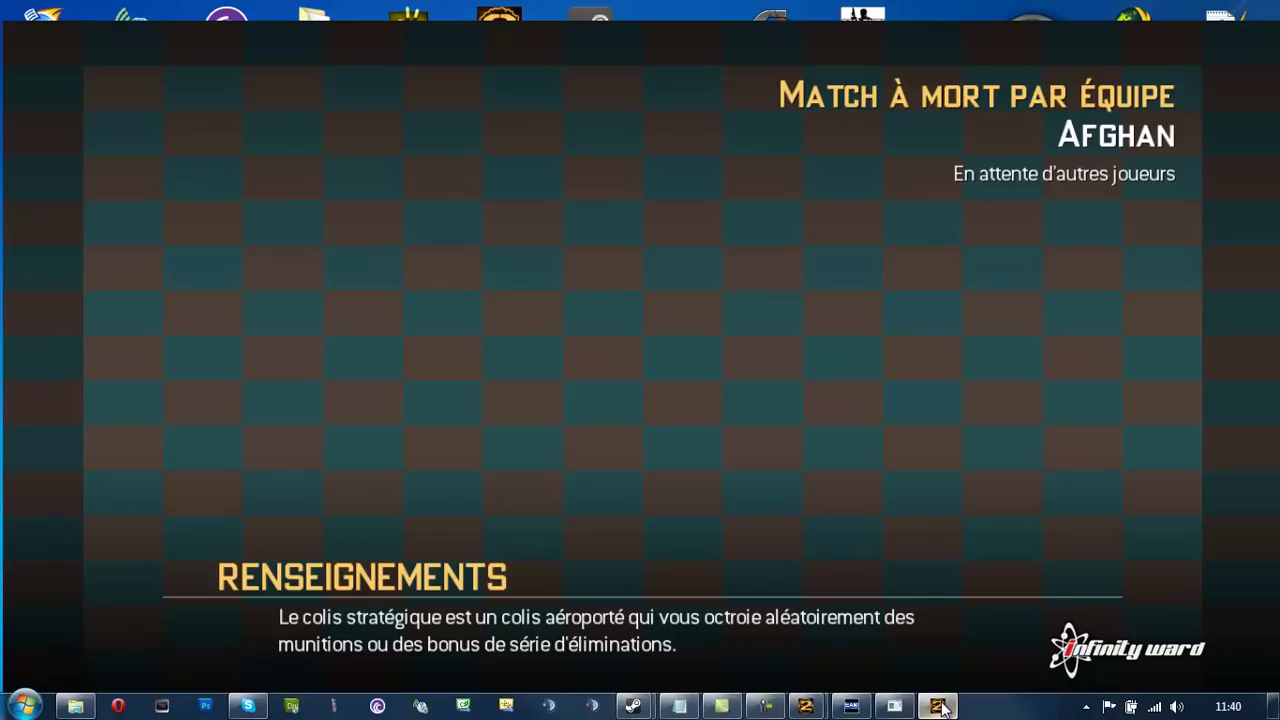
Bring the IW4 Console forward and highlight the AIzombie.iwd download line
{"action": "left_click", "coordinate": [923, 640]}
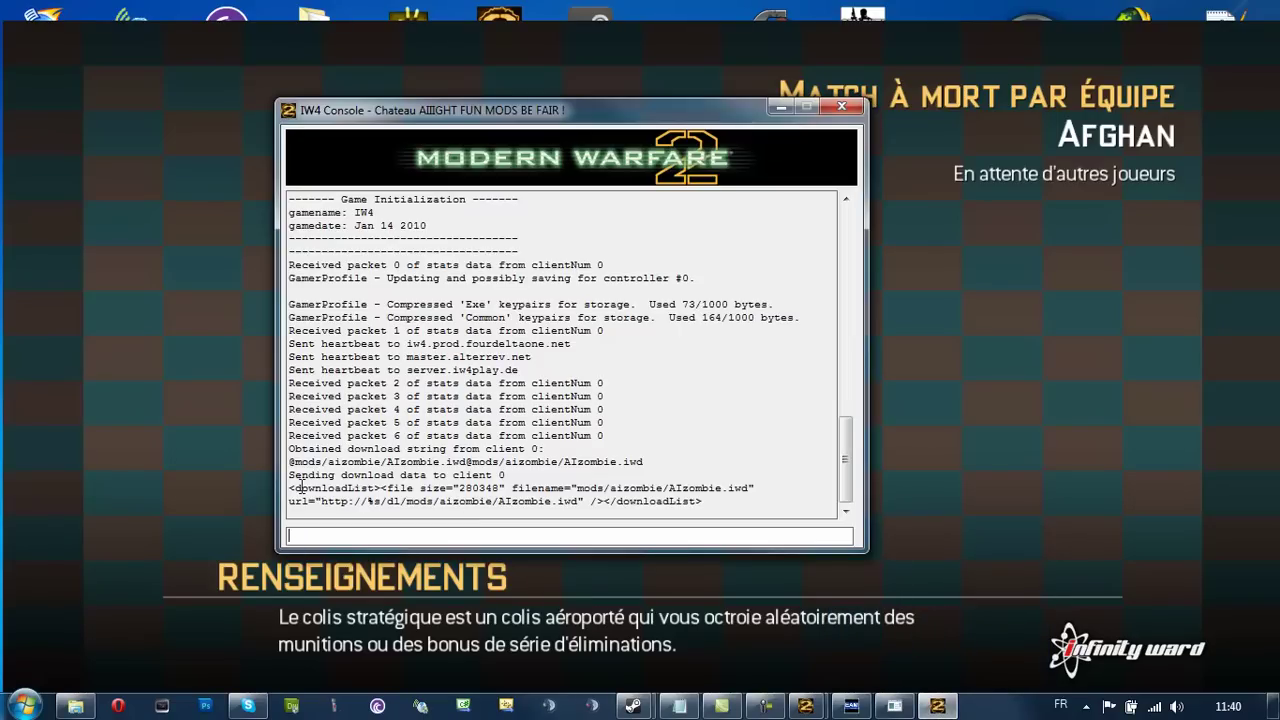
{"action": "left_click_drag", "start_coordinate": [291, 484], "coordinate": [566, 488]}
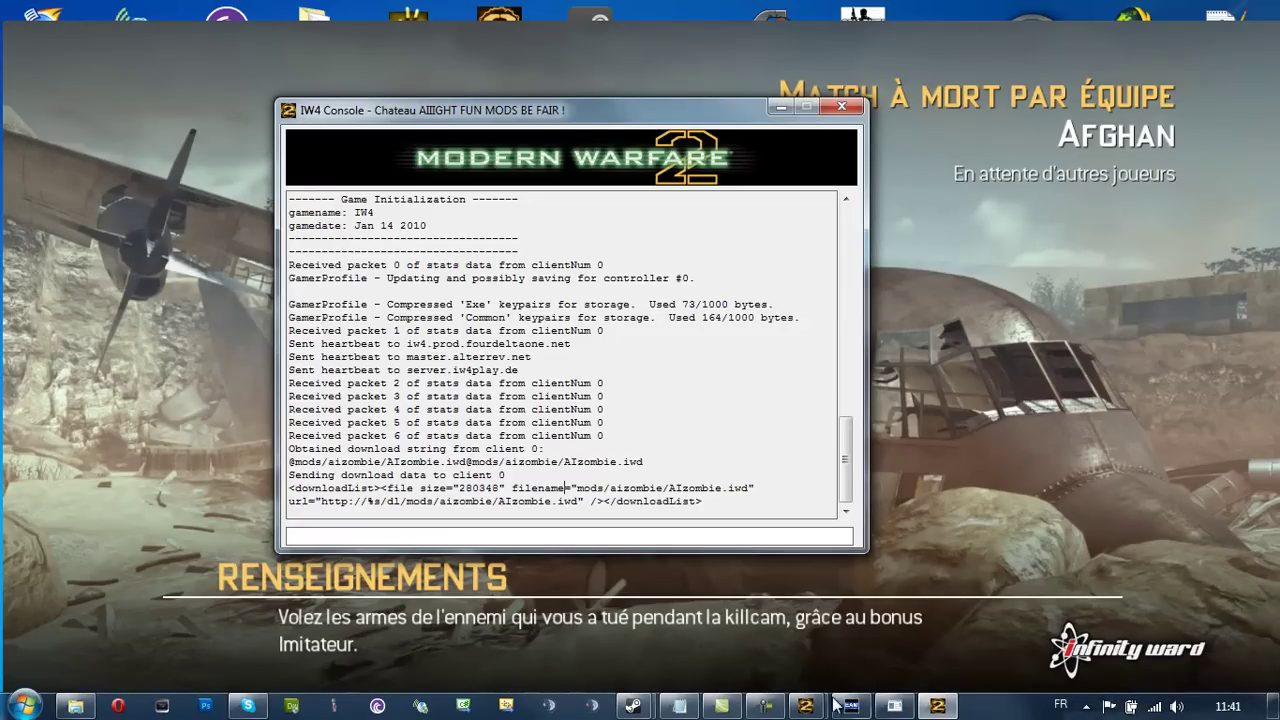
Return to the game and pick a class to spawn on the zombie map
{"action": "mouse_move", "coordinate": [640, 708]}
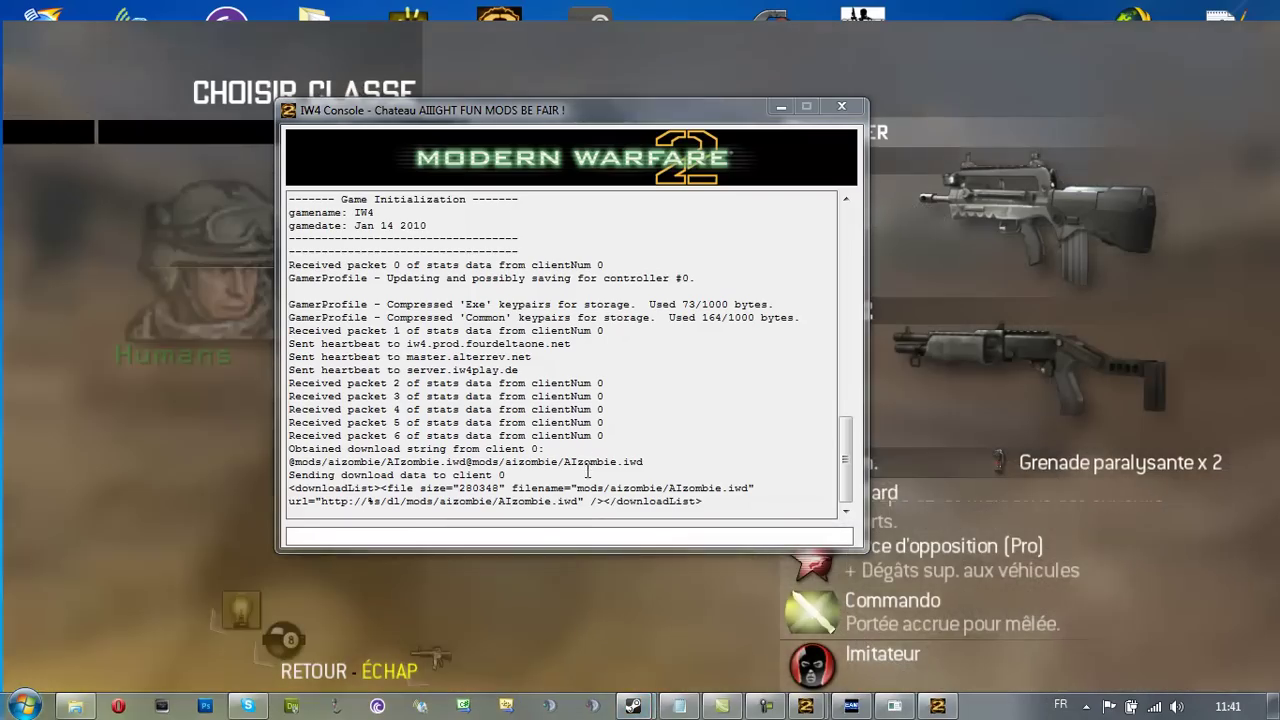
{"action": "left_click", "coordinate": [186, 317]}
{"action": "left_click", "coordinate": [312, 365]}
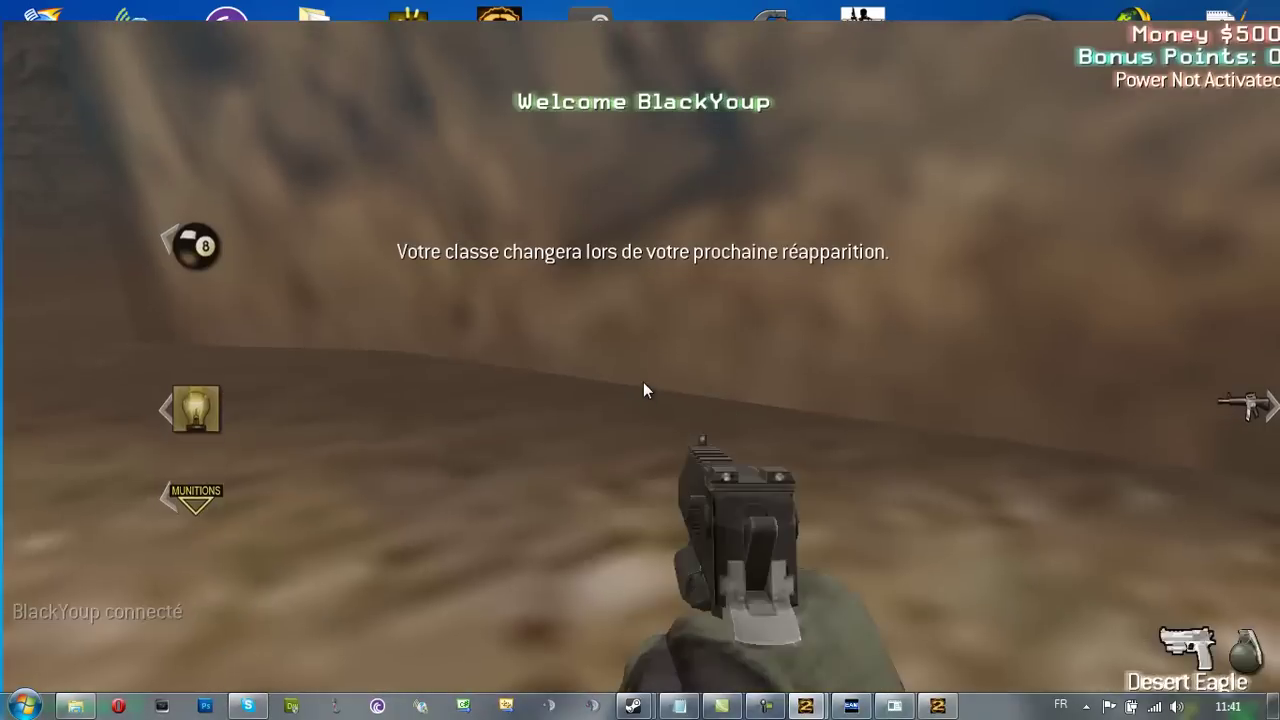
Walk around the Desert Wasteland map and its cave, then open the pause menu
{"action": "key", "text": "w"}
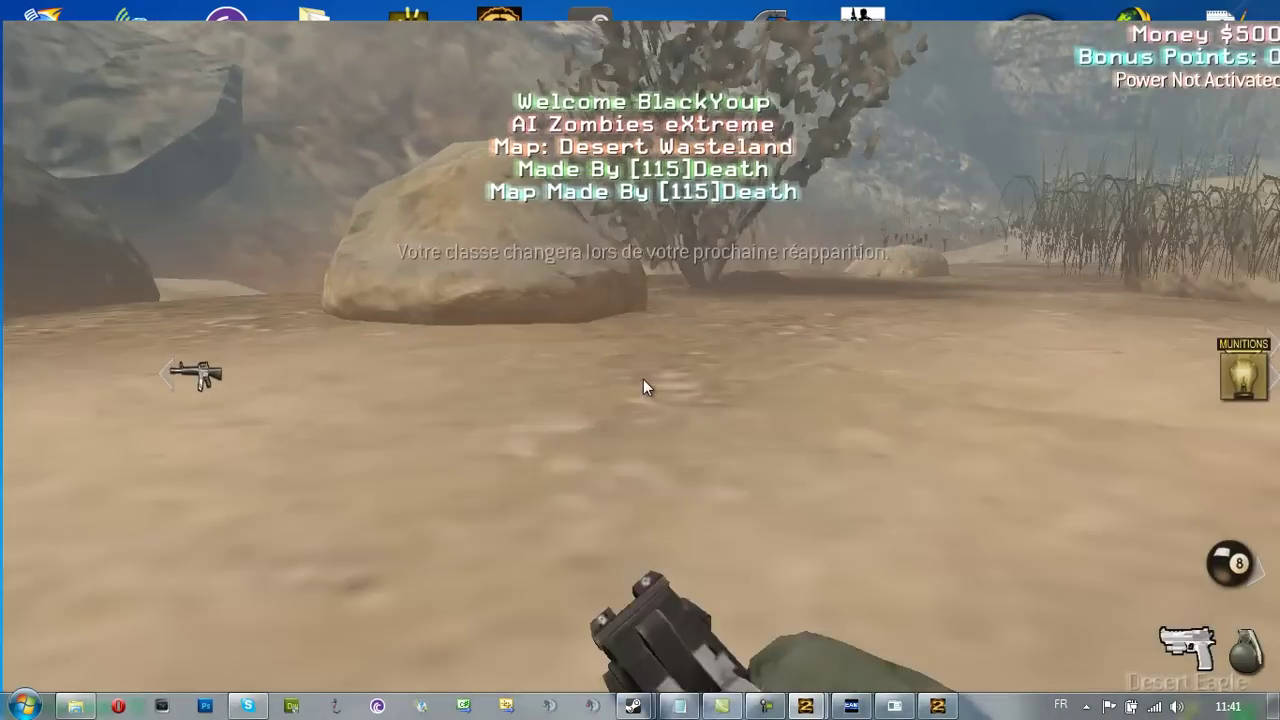
{"action": "key", "text": "Tab"}
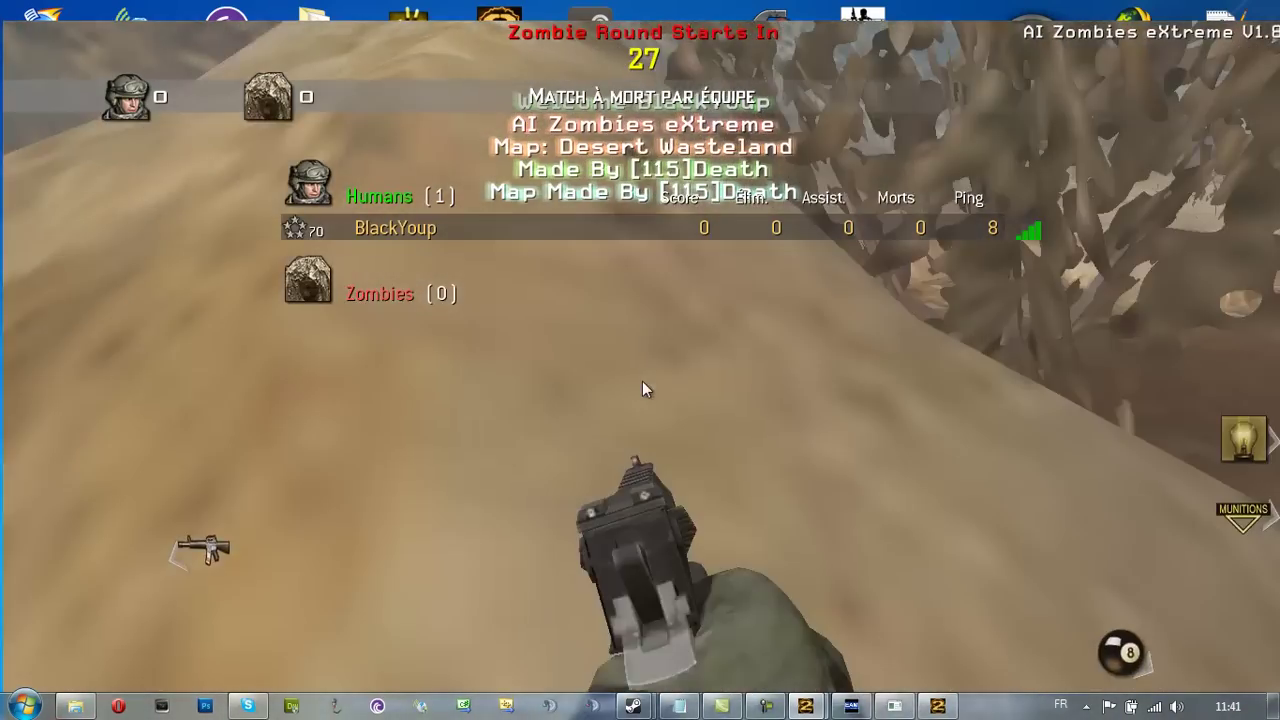
{"action": "key", "text": "w"}
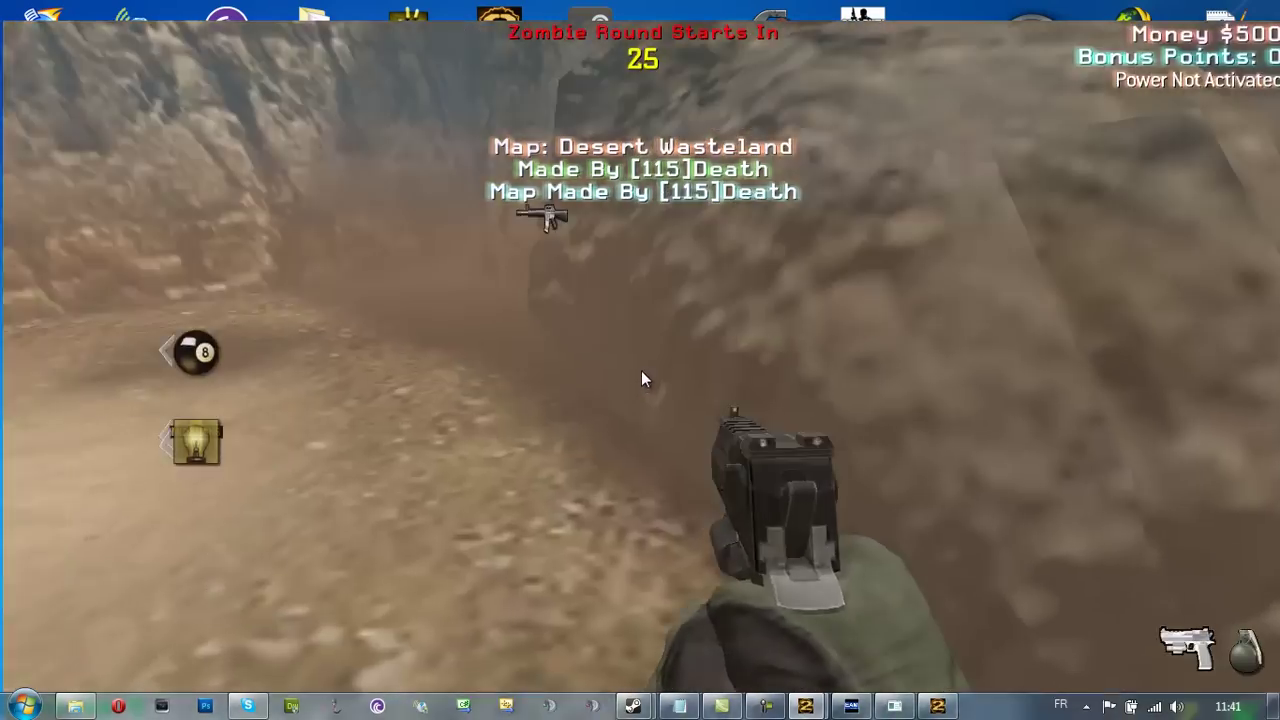
{"action": "key", "text": "w"}
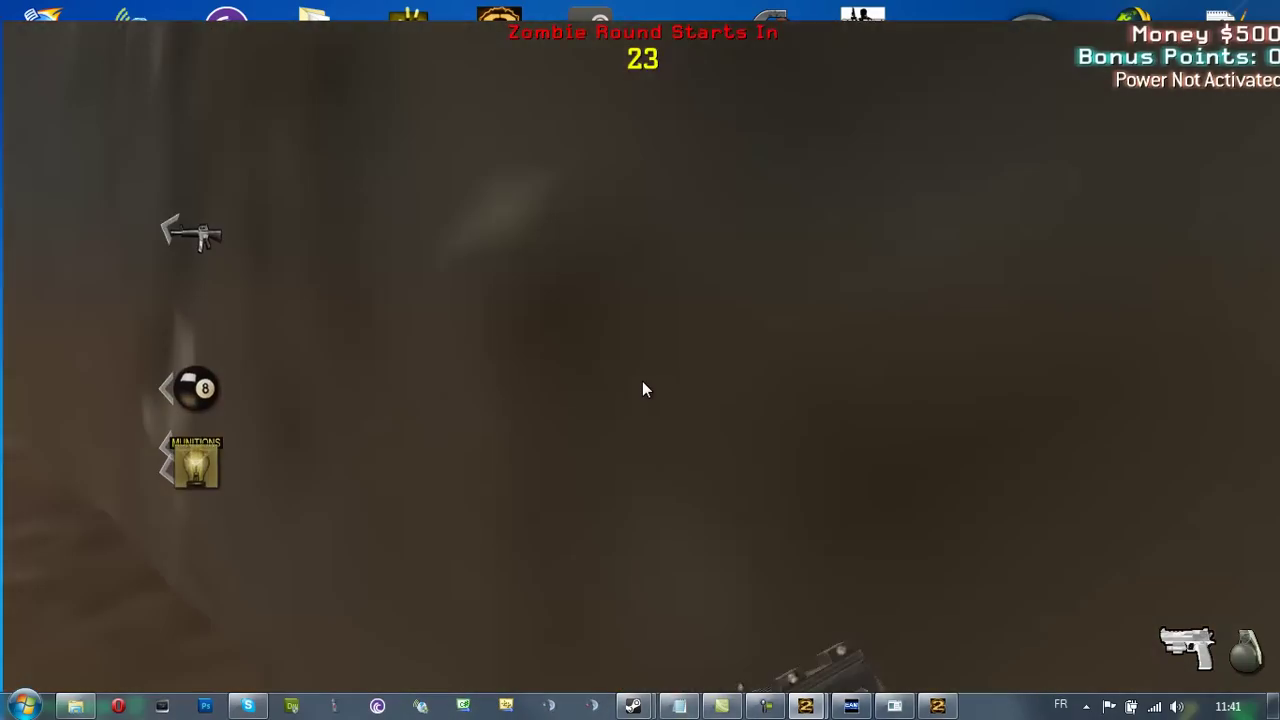
{"action": "key", "text": "w"}
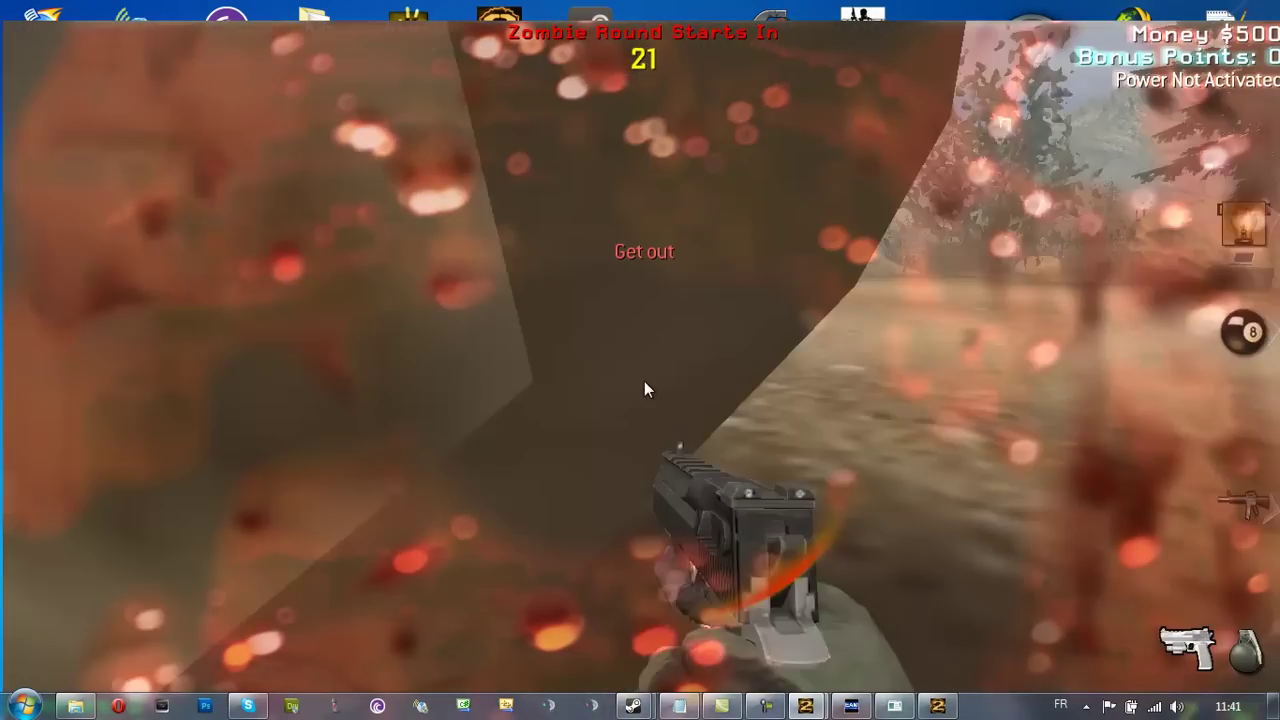
{"action": "key", "text": "w"}
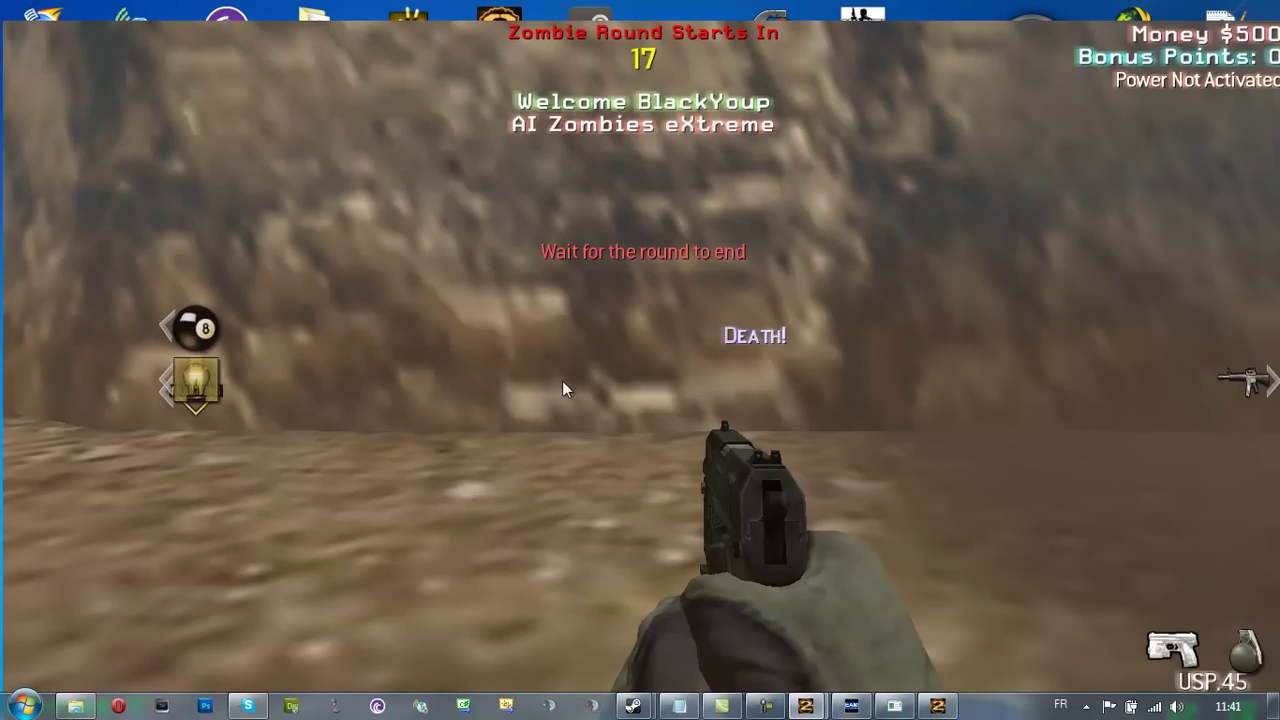
{"action": "key", "text": "Escape"}
Leave the match and quit IW4M to the desktop, confirming with Oui
{"action": "left_click", "coordinate": [386, 265]}
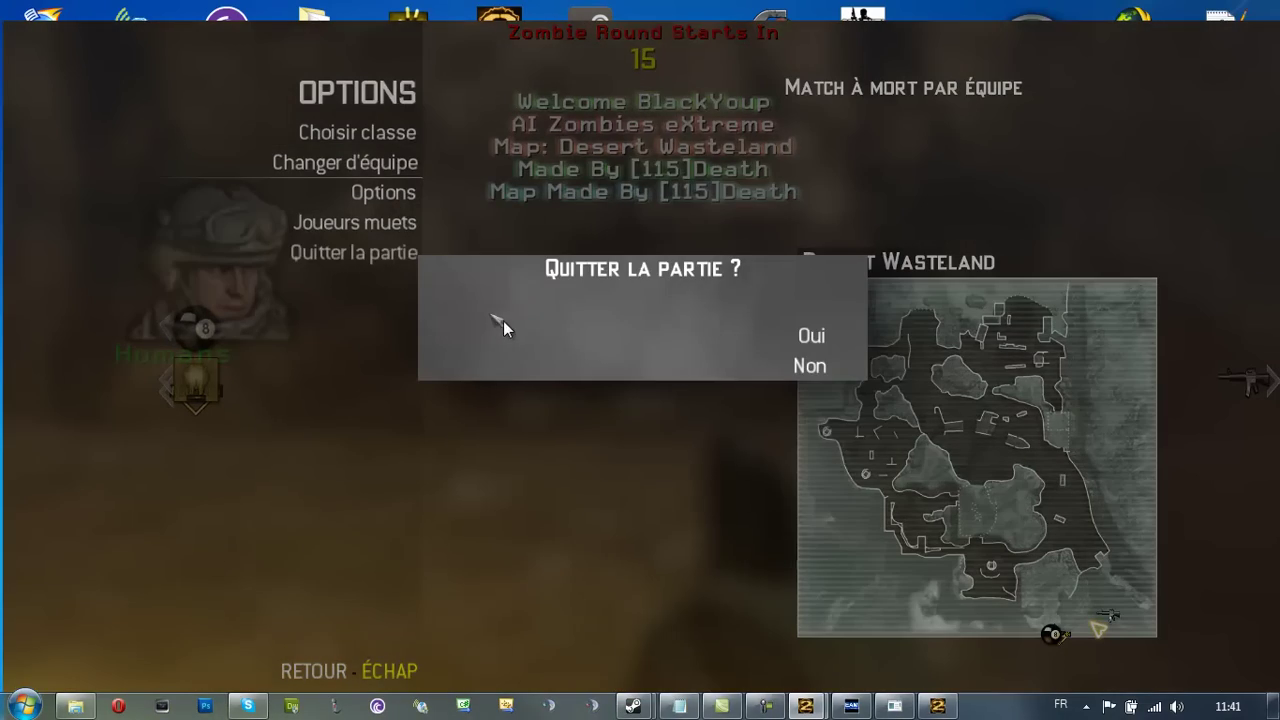
{"action": "left_click", "coordinate": [510, 334]}
{"action": "left_click", "coordinate": [408, 368]}
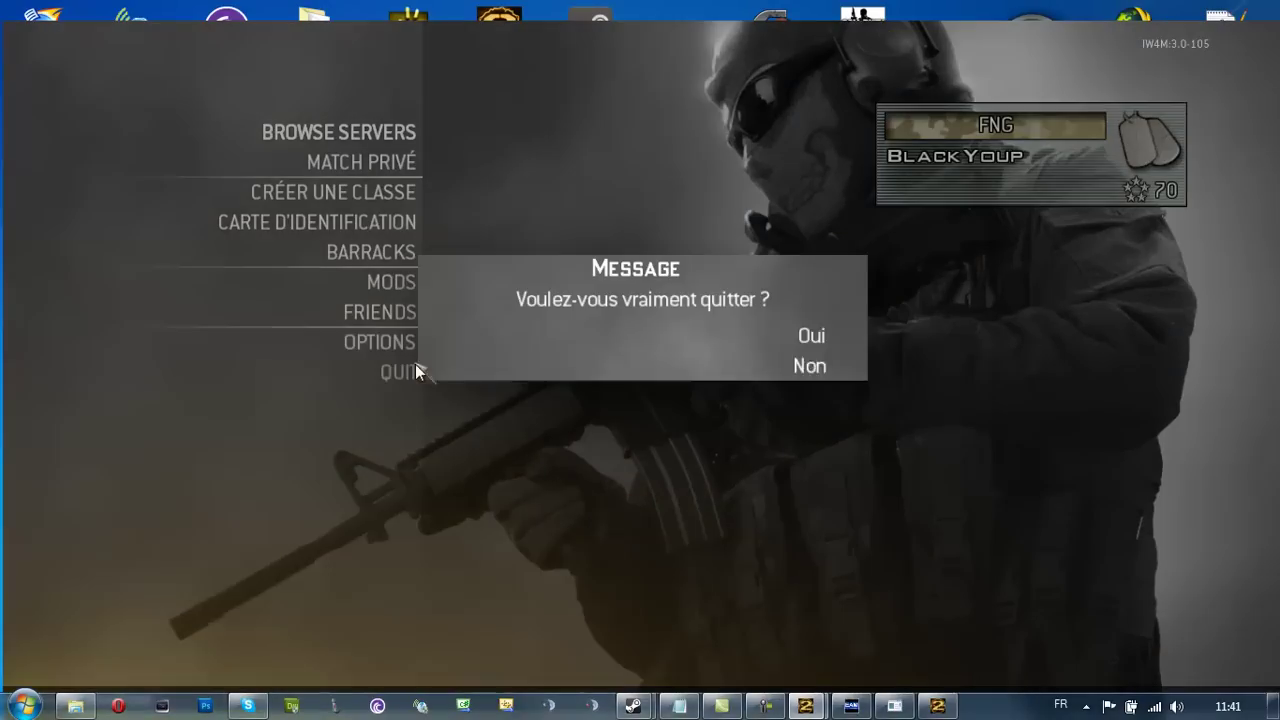
{"action": "left_click", "coordinate": [466, 340]}
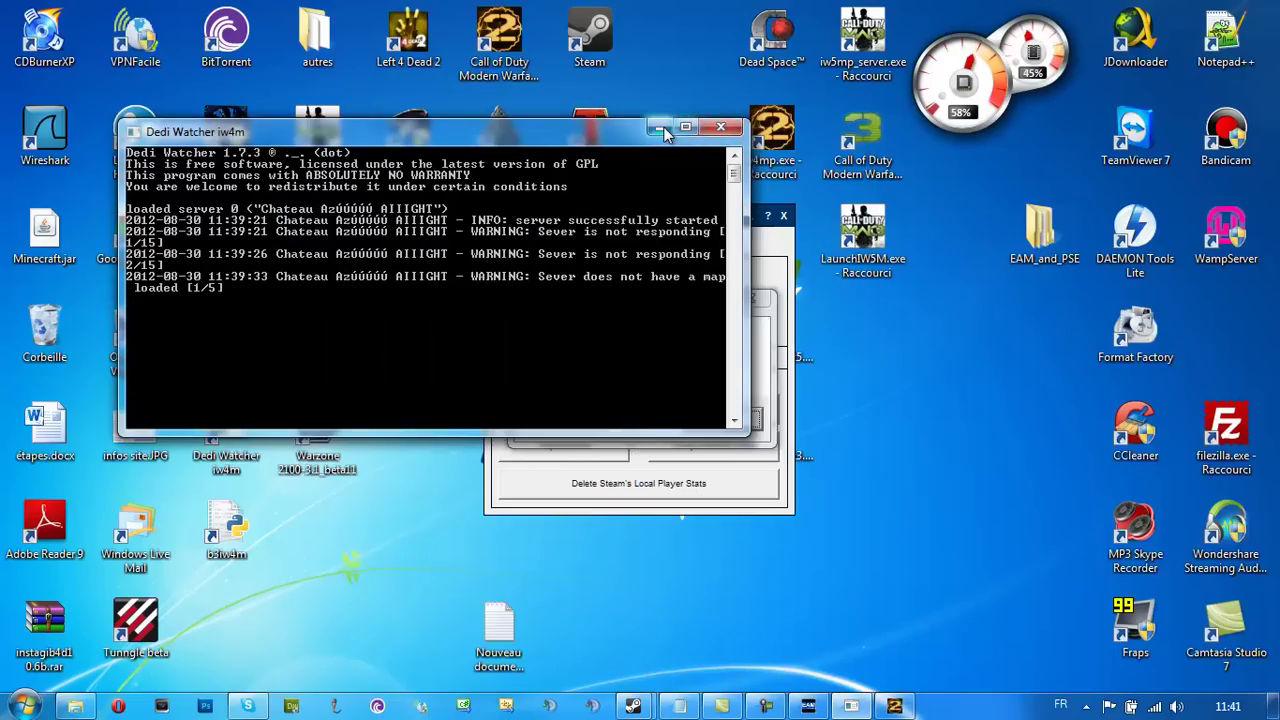
Minimize Dedi Watcher, dismiss the error and close Easy Account Manager
{"action": "left_click", "coordinate": [660, 127]}
{"action": "left_click", "coordinate": [757, 428]}
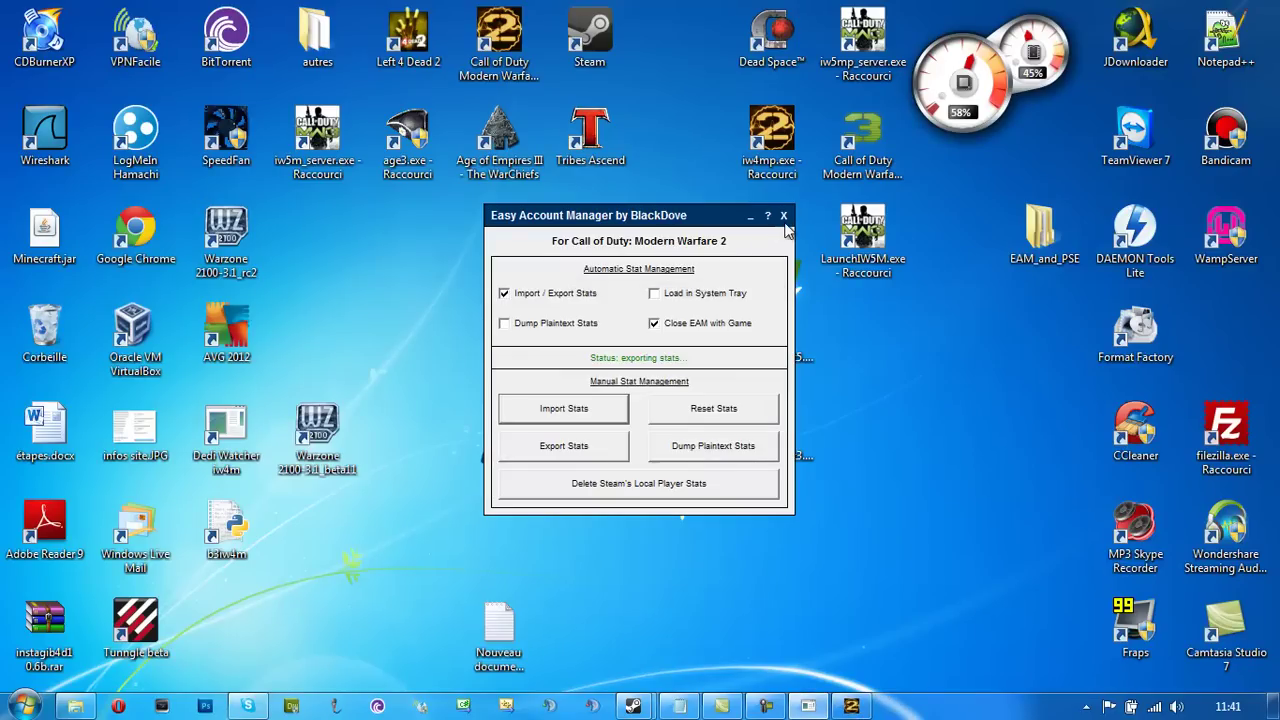
{"action": "left_click", "coordinate": [783, 215]}
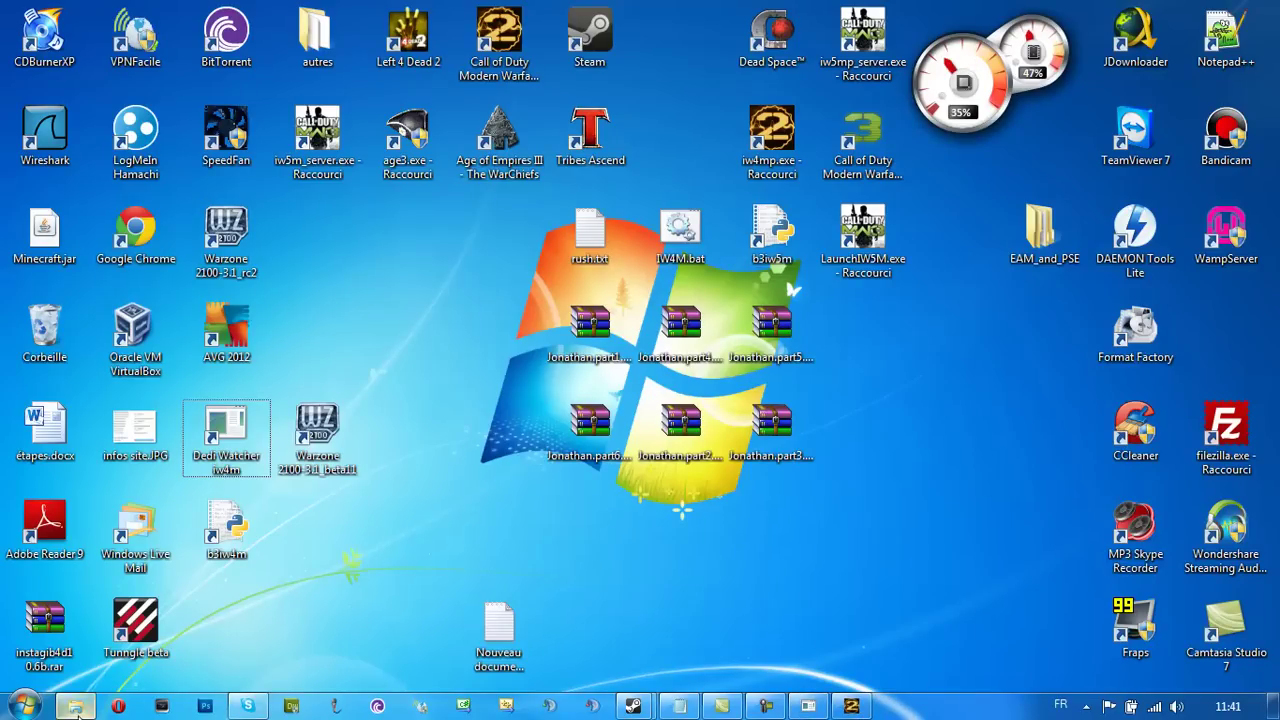
Maximize Explorer and find games_mp.log in D:\MW2-server\call of duty modern warfare 2\m2demo
{"action": "left_click", "coordinate": [75, 706]}
{"action": "left_click", "coordinate": [957, 10]}
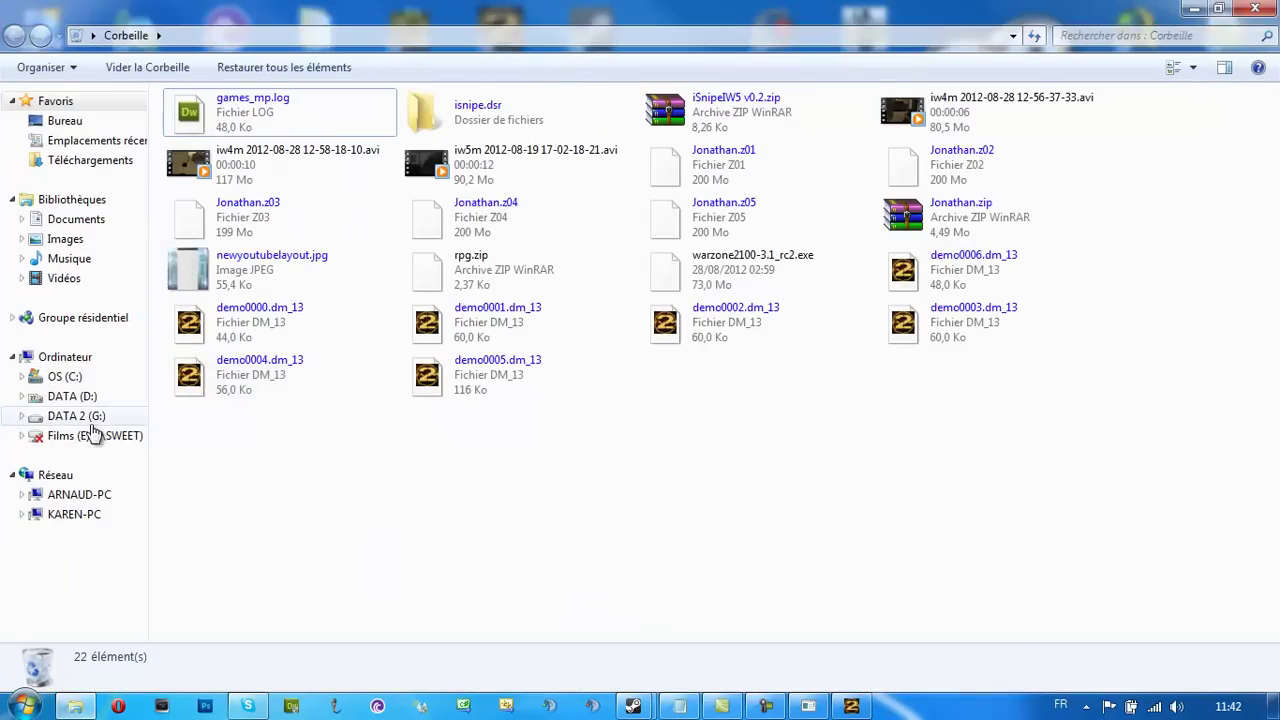
{"action": "left_click", "coordinate": [72, 396]}
{"action": "left_click", "coordinate": [278, 536]}
{"action": "double_click", "coordinate": [257, 515]}
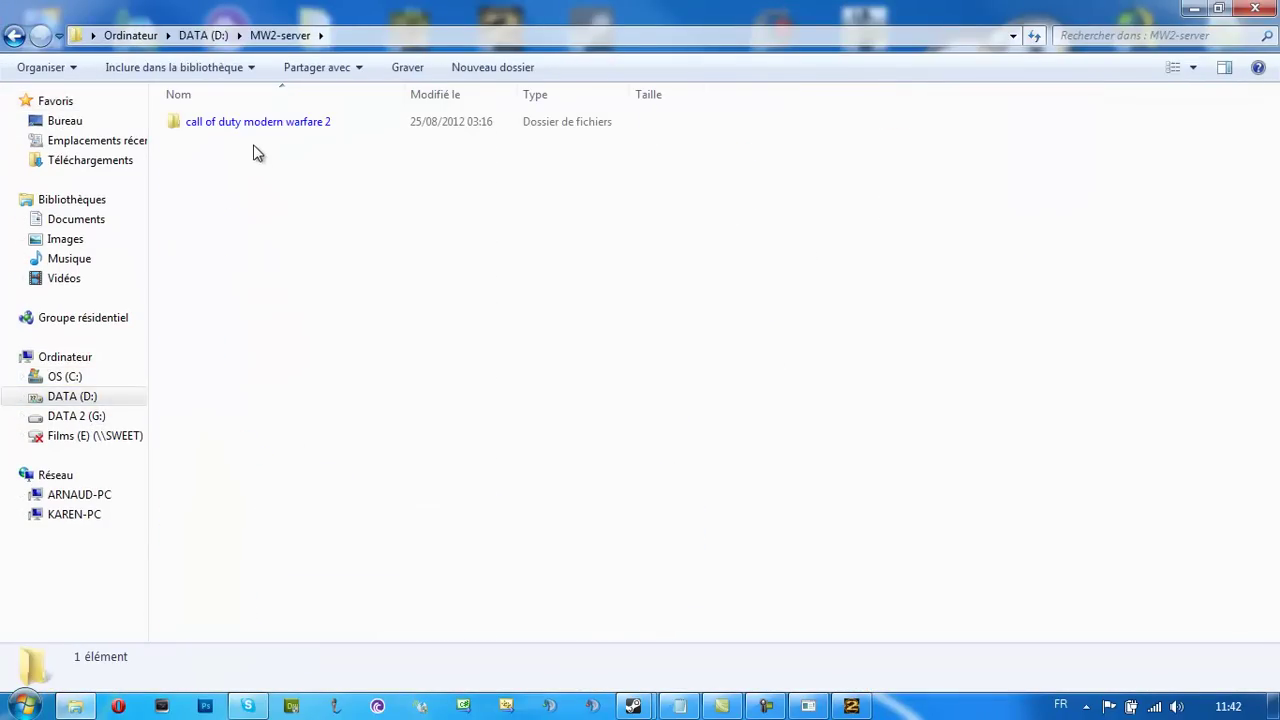
{"action": "double_click", "coordinate": [253, 128]}
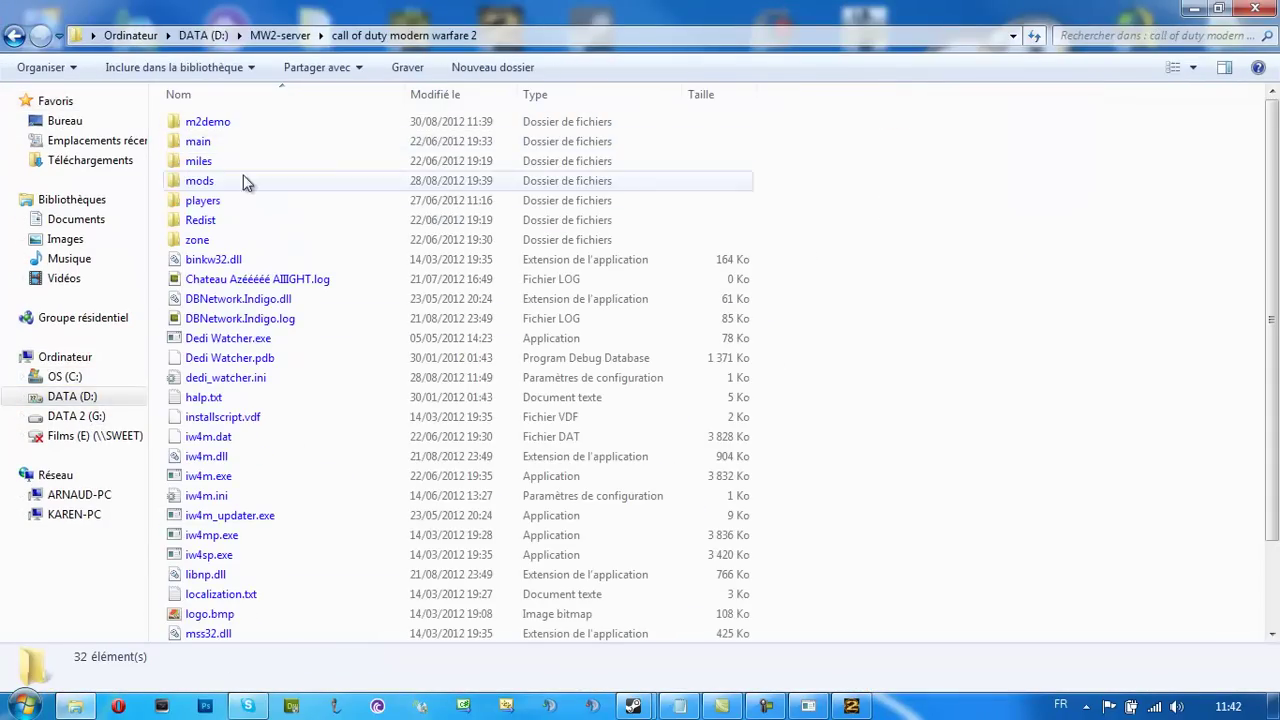
{"action": "double_click", "coordinate": [238, 125]}
{"action": "scroll", "coordinate": [240, 337], "scroll_direction": "down", "scroll_amount": 3}
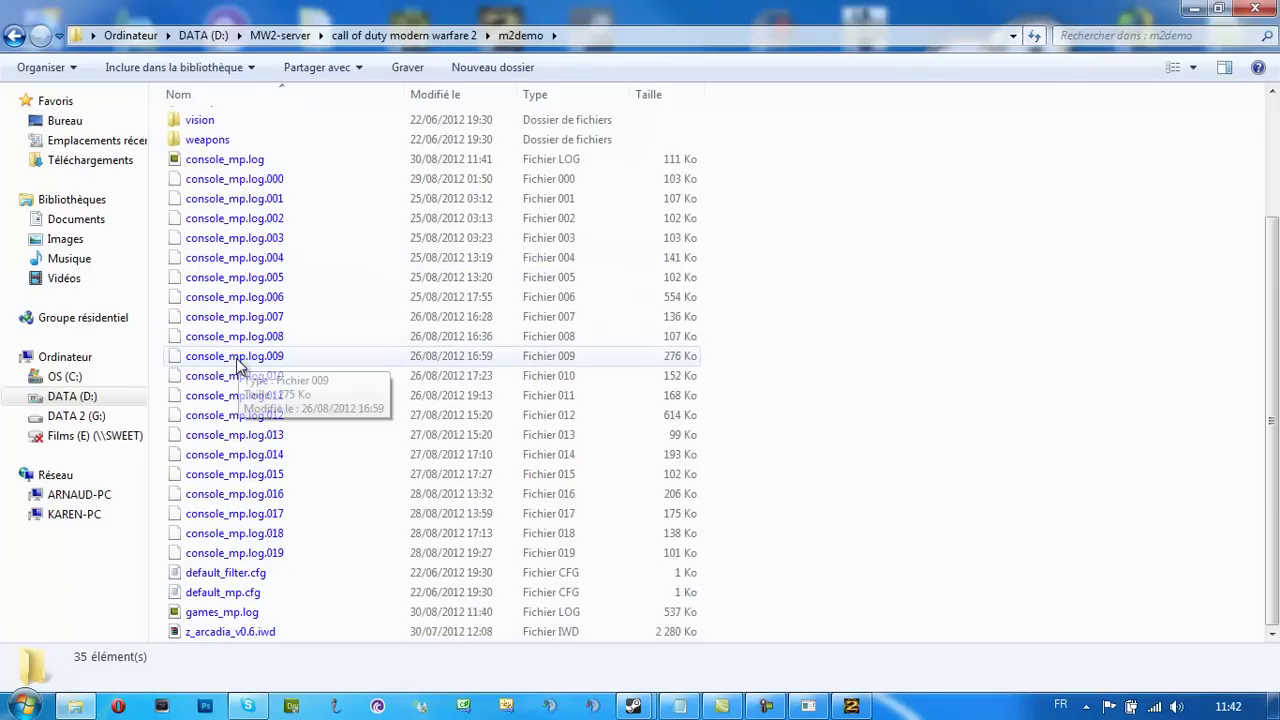
{"action": "left_click", "coordinate": [555, 611]}
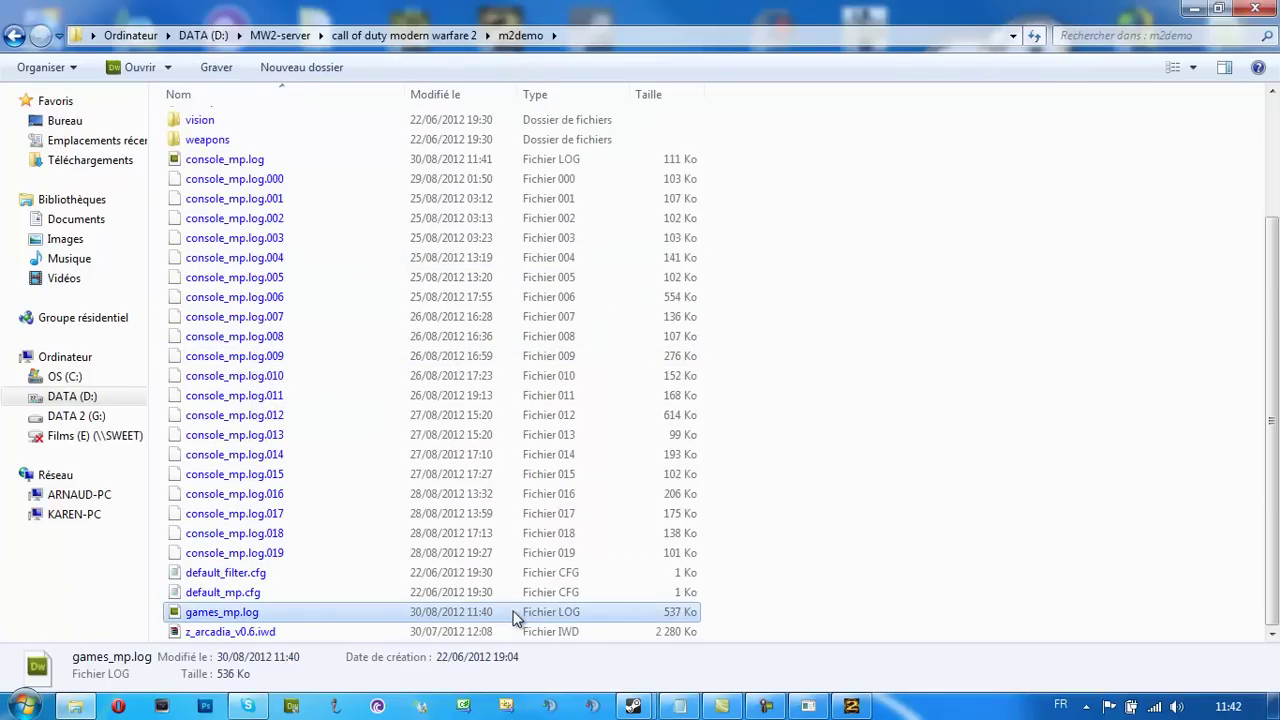
Locate games_mp.log inside the mods\Aizombie folder
{"action": "left_click", "coordinate": [14, 35]}
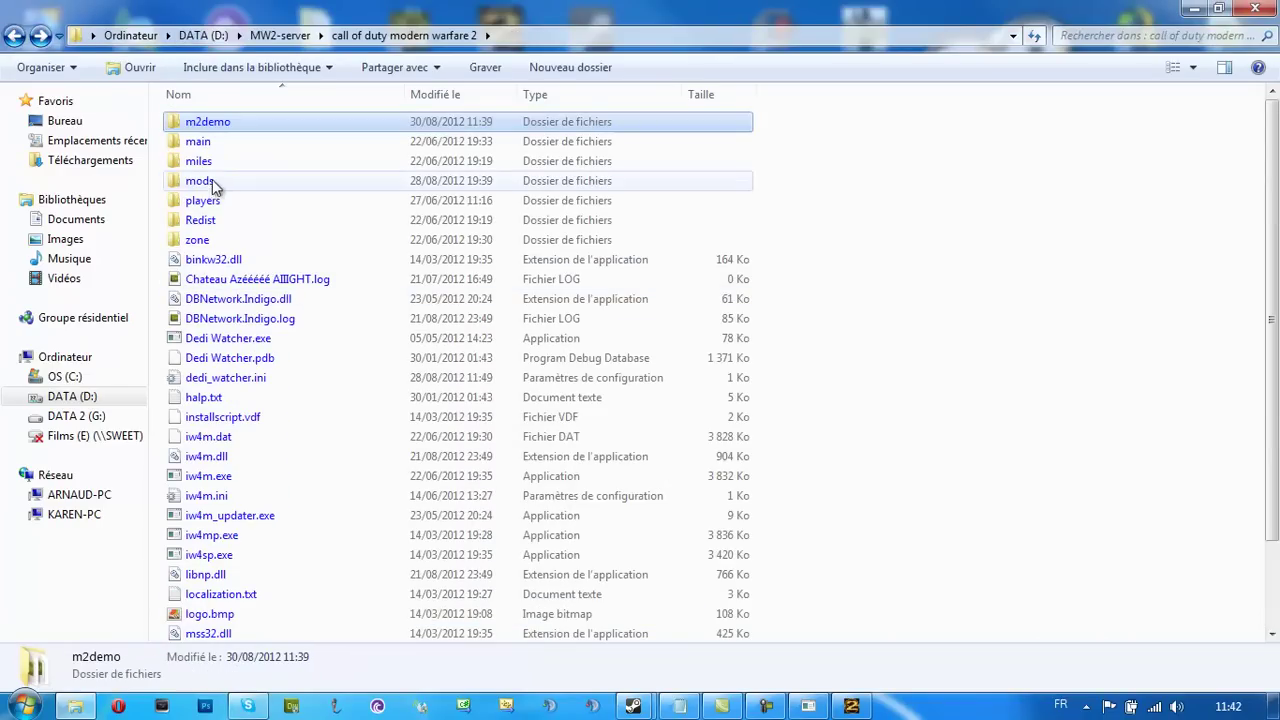
{"action": "double_click", "coordinate": [223, 185]}
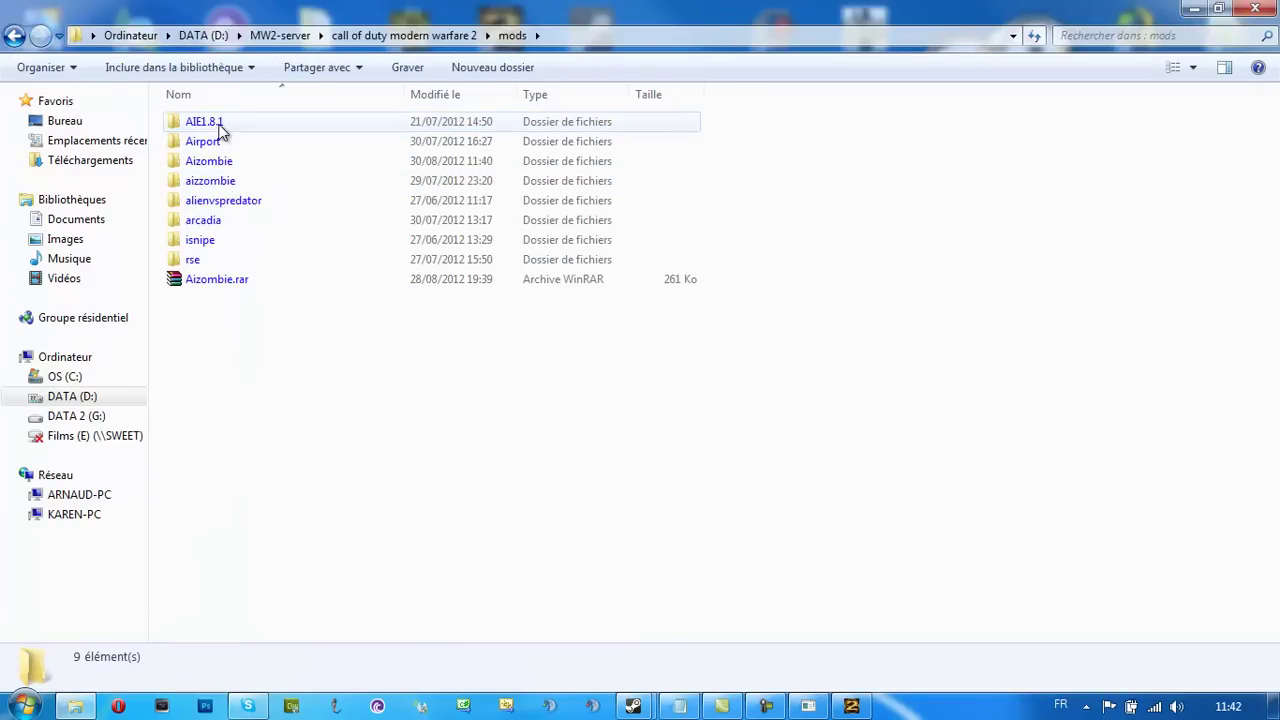
{"action": "double_click", "coordinate": [237, 180]}
{"action": "key", "text": "BackSpace"}
{"action": "double_click", "coordinate": [241, 162]}
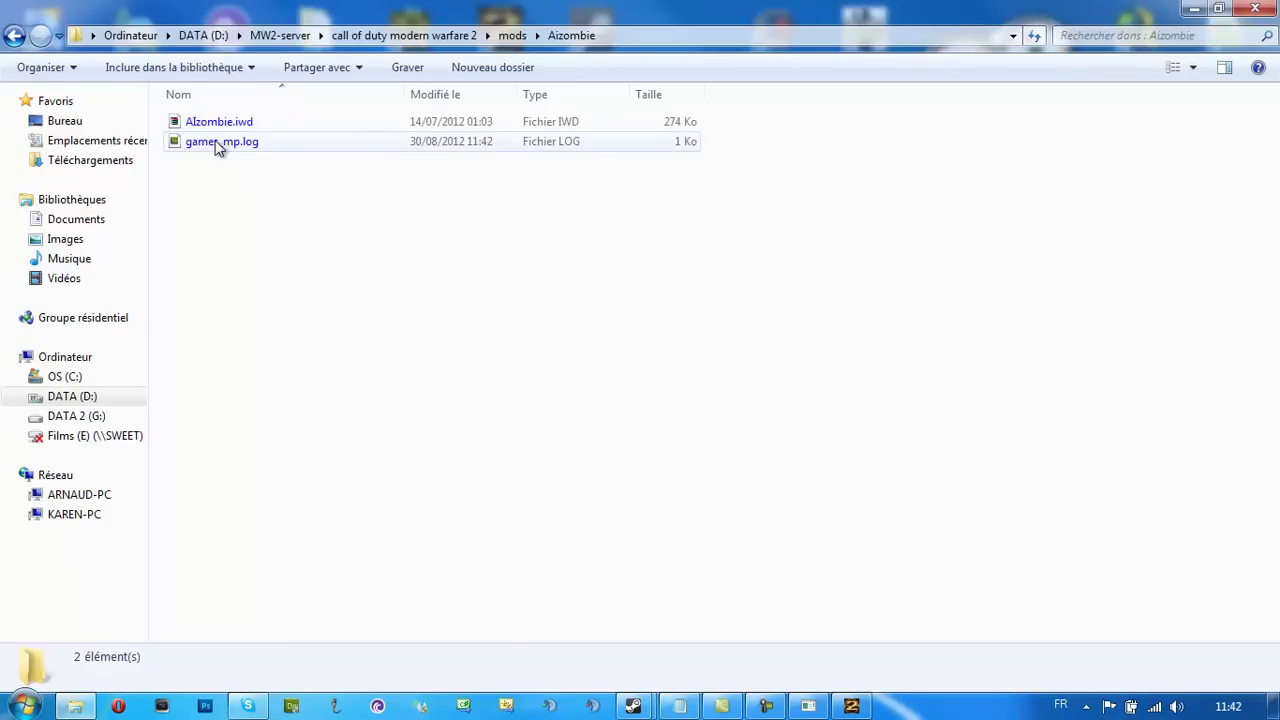
{"action": "left_click", "coordinate": [218, 143]}
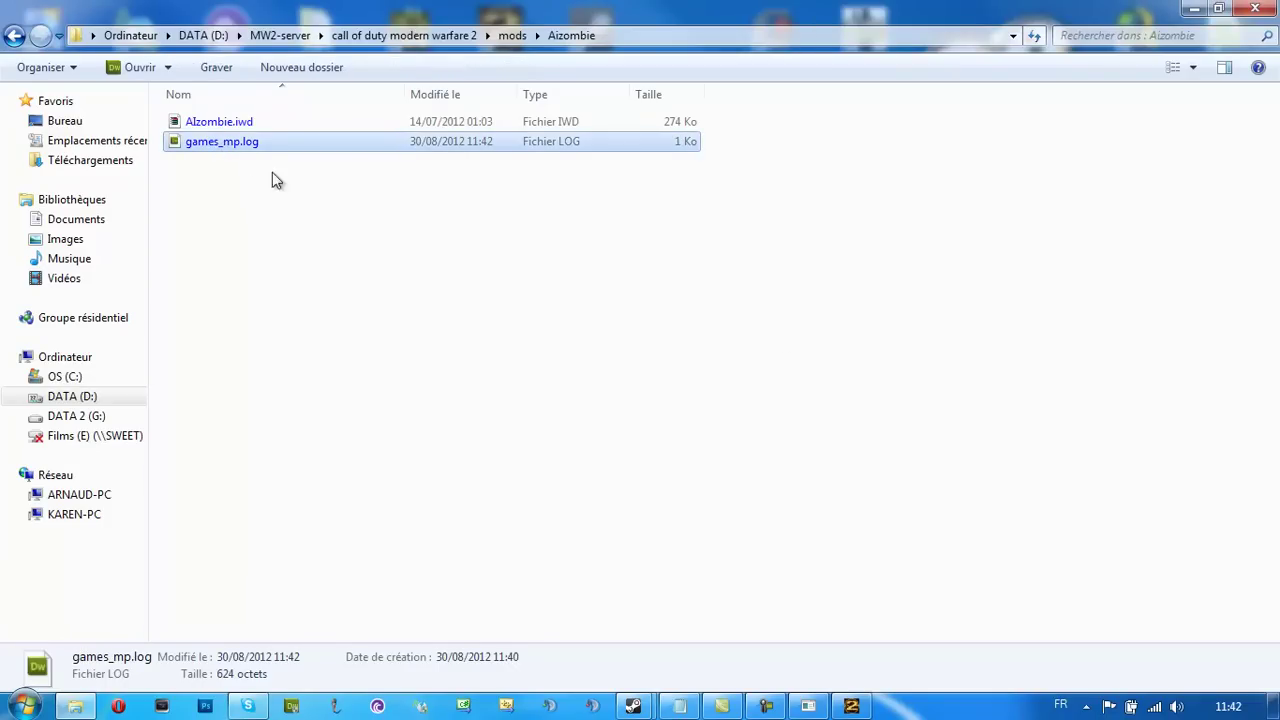
In a new Explorer window, open D:\b3iw4m\b3\conf and select b3.xml
{"action": "left_click", "coordinate": [24, 706]}
{"action": "left_click", "coordinate": [343, 432]}
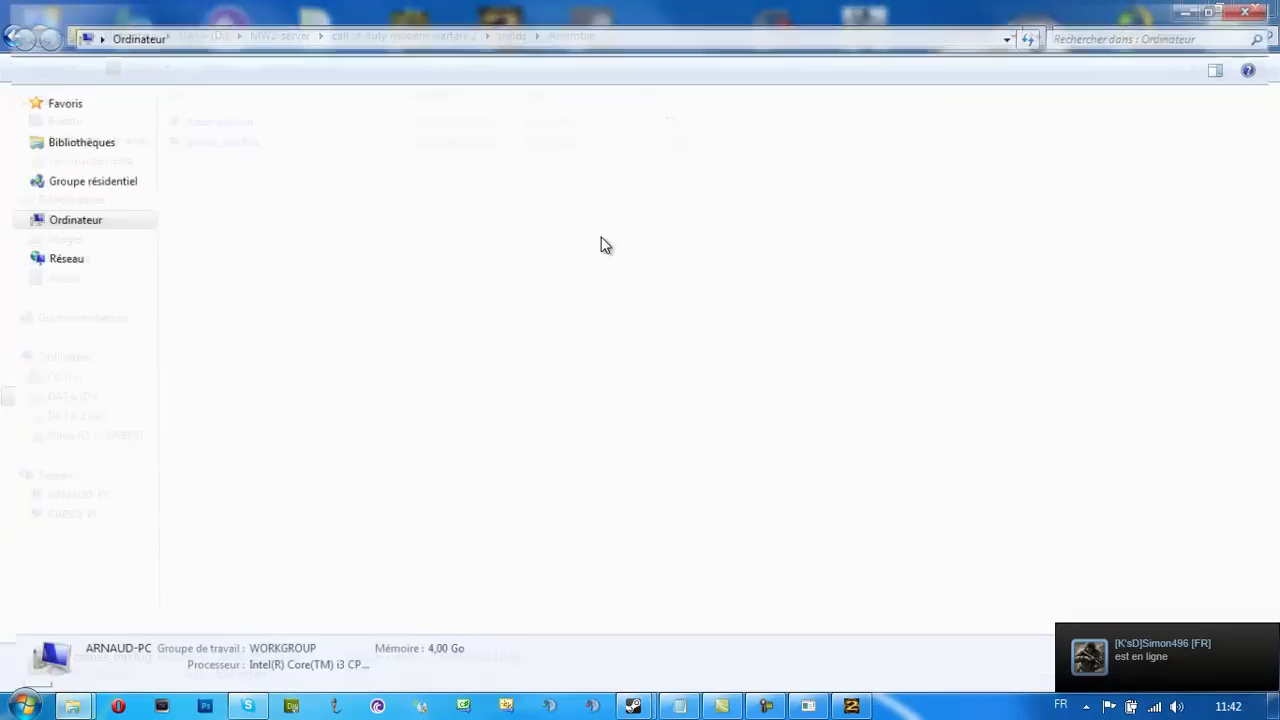
{"action": "double_click", "coordinate": [470, 140]}
{"action": "left_click", "coordinate": [228, 262]}
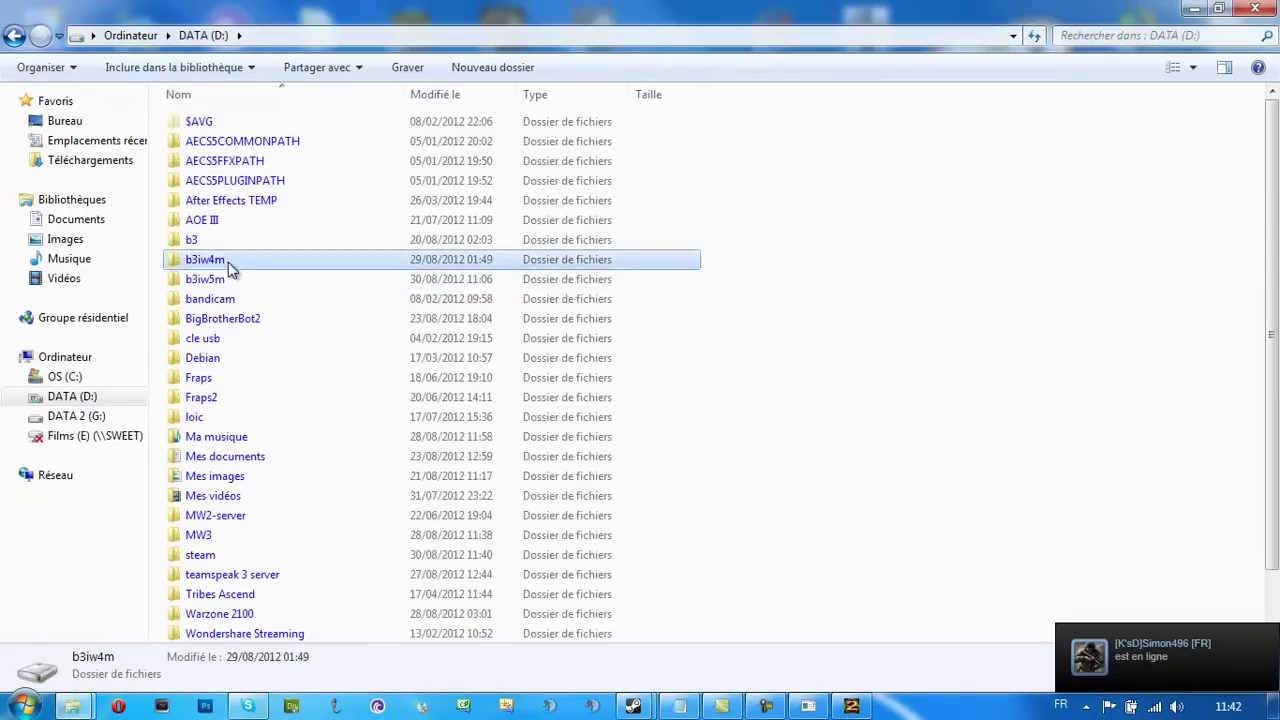
{"action": "double_click", "coordinate": [228, 262]}
{"action": "double_click", "coordinate": [215, 122]}
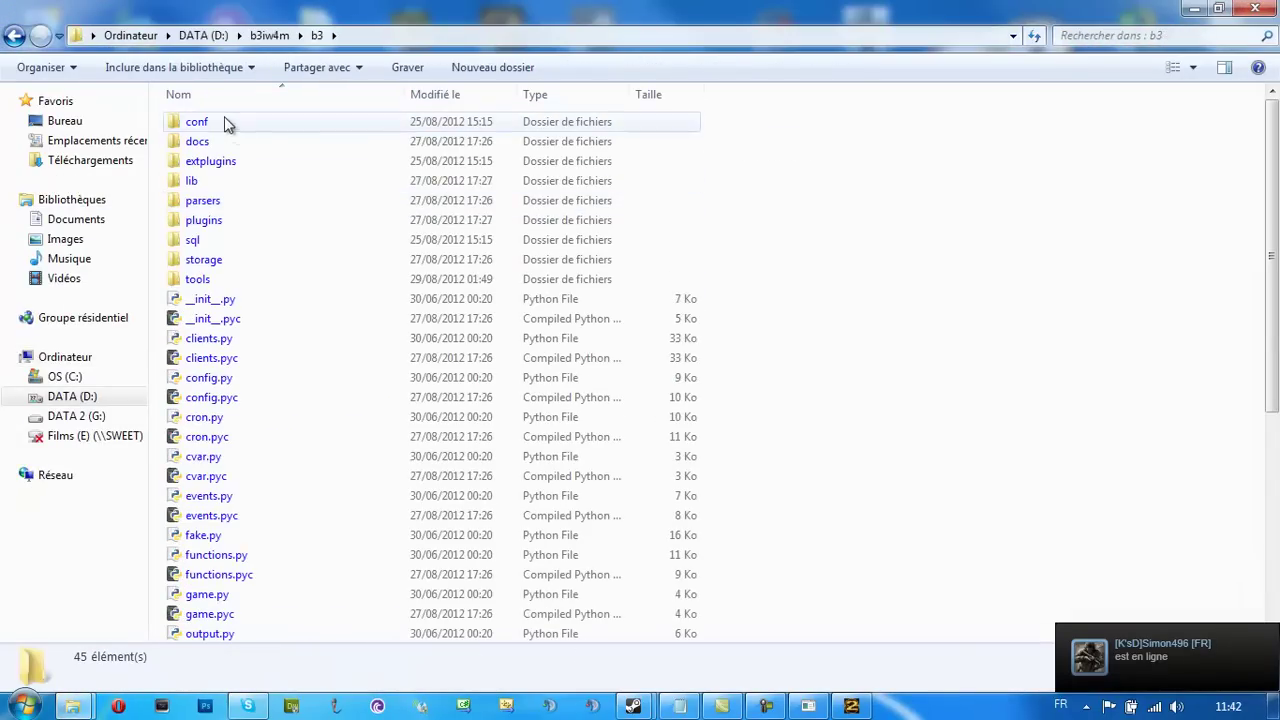
{"action": "double_click", "coordinate": [215, 122]}
{"action": "left_click", "coordinate": [203, 180]}
Open b3.xml in Notepad++ and copy the Aizombie folder path from Explorer
{"action": "right_click", "coordinate": [207, 182]}
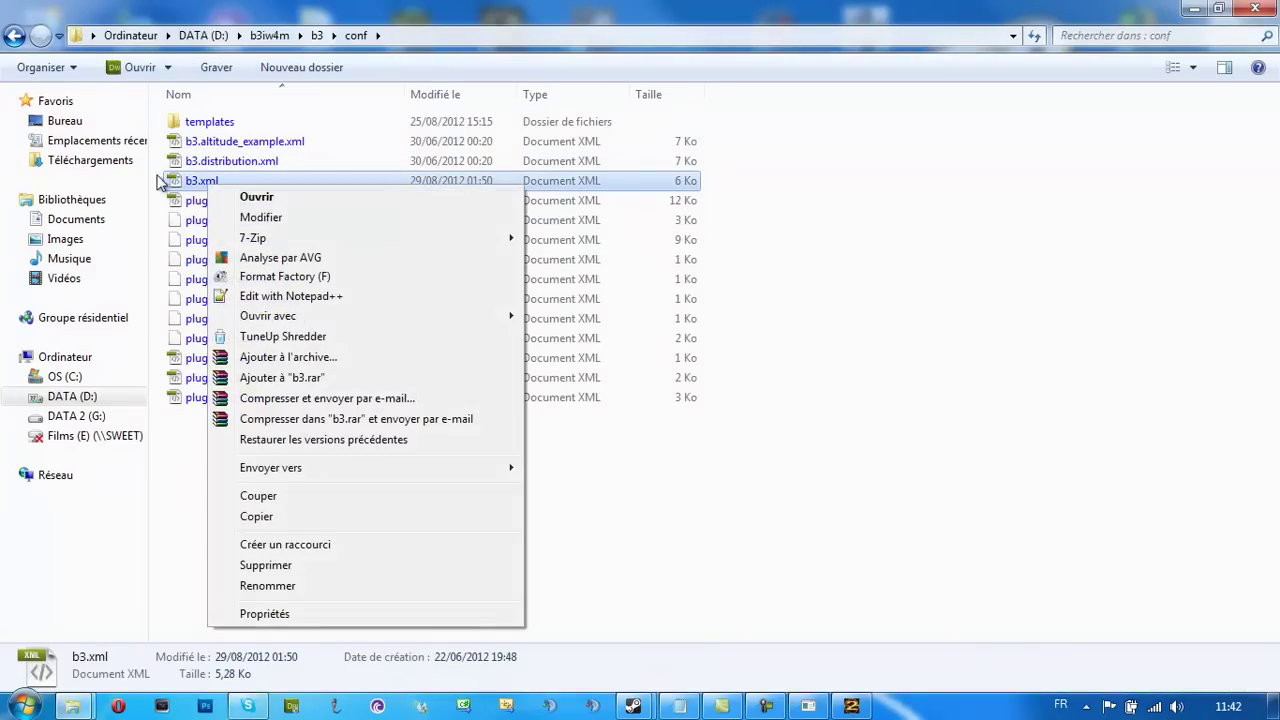
{"action": "left_click", "coordinate": [290, 296]}
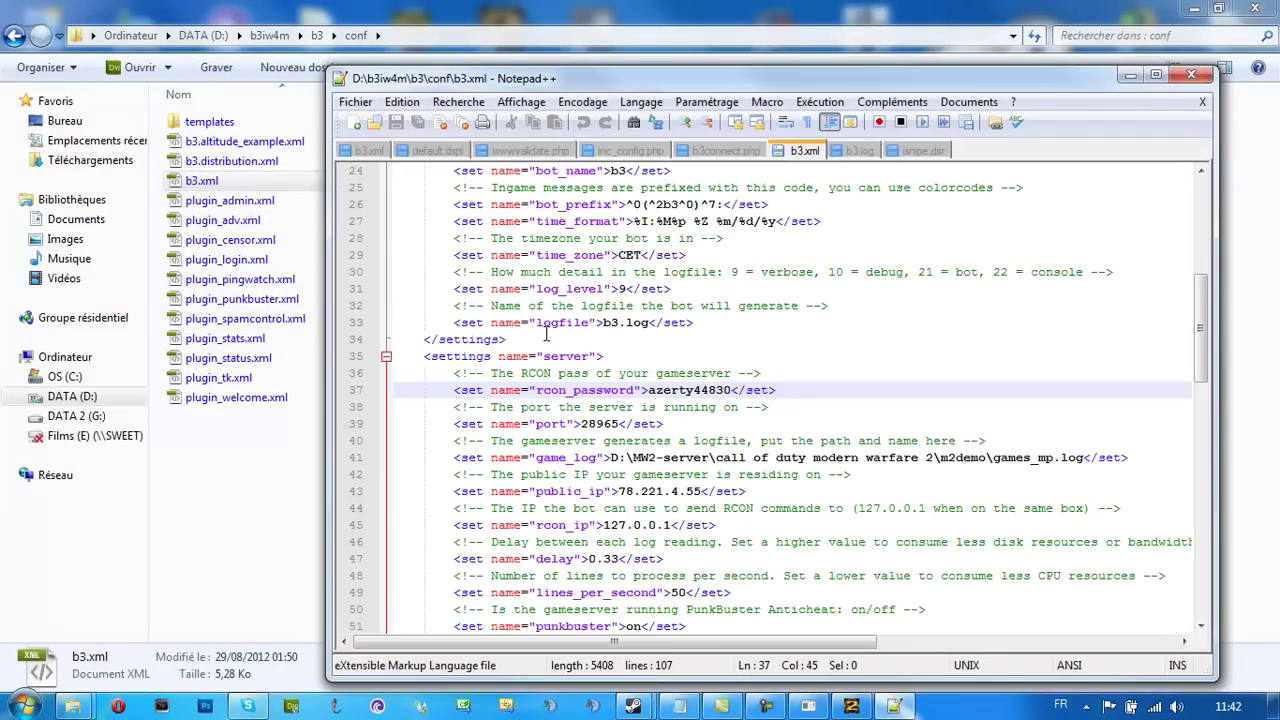
{"action": "mouse_move", "coordinate": [72, 706]}
{"action": "left_click", "coordinate": [93, 620]}
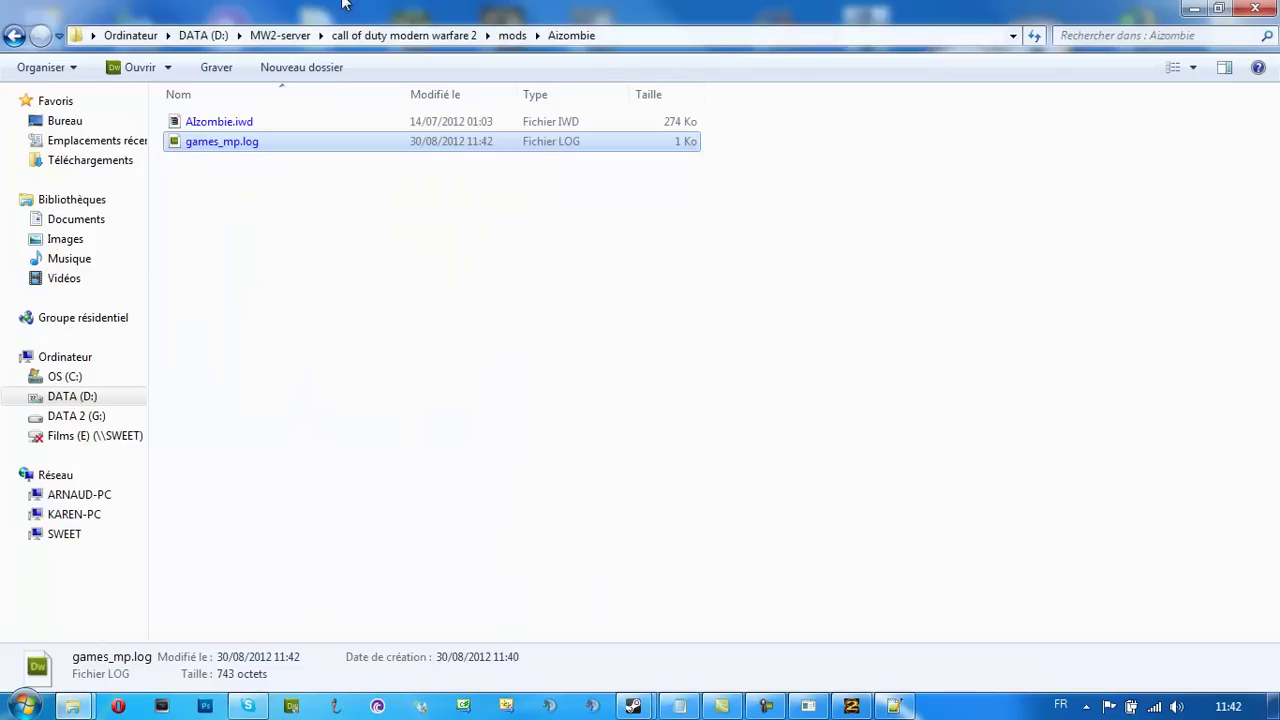
{"action": "left_click", "coordinate": [694, 37]}
{"action": "key", "text": "ctrl+c"}
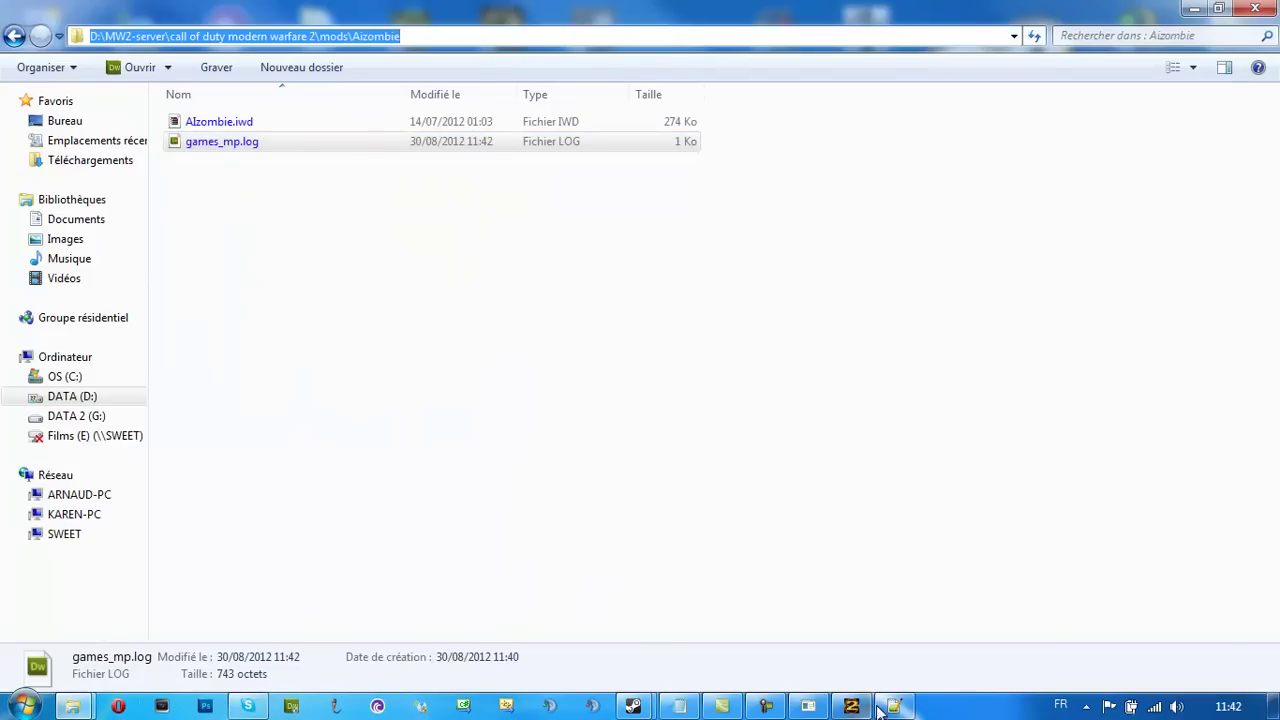
Replace line 41's m2demo log path with the Aizombie path plus a backslash and save
{"action": "left_click", "coordinate": [878, 710]}
{"action": "left_click", "coordinate": [902, 508]}
{"action": "left_click_drag", "start_coordinate": [991, 457], "coordinate": [618, 457]}
{"action": "key", "text": "ctrl+v"}
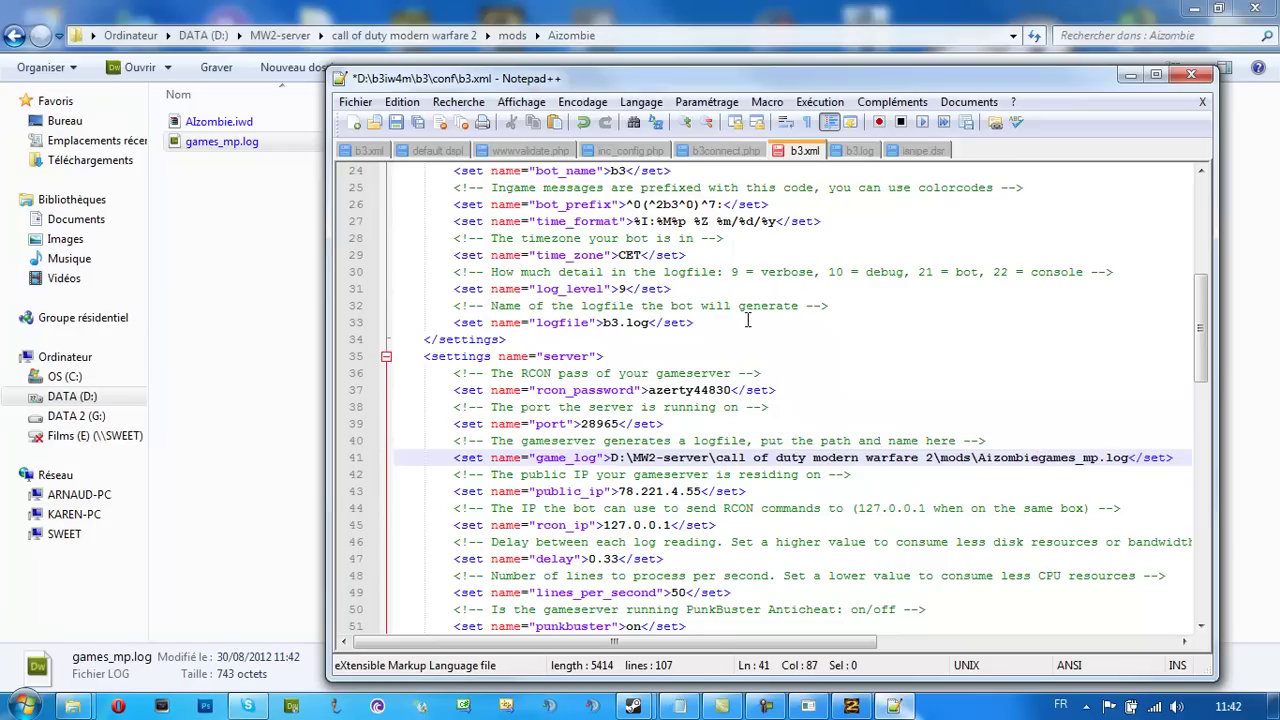
{"action": "type", "text": "\\"}
{"action": "key", "text": "ctrl+s"}
{"action": "left_click", "coordinate": [1191, 76]}
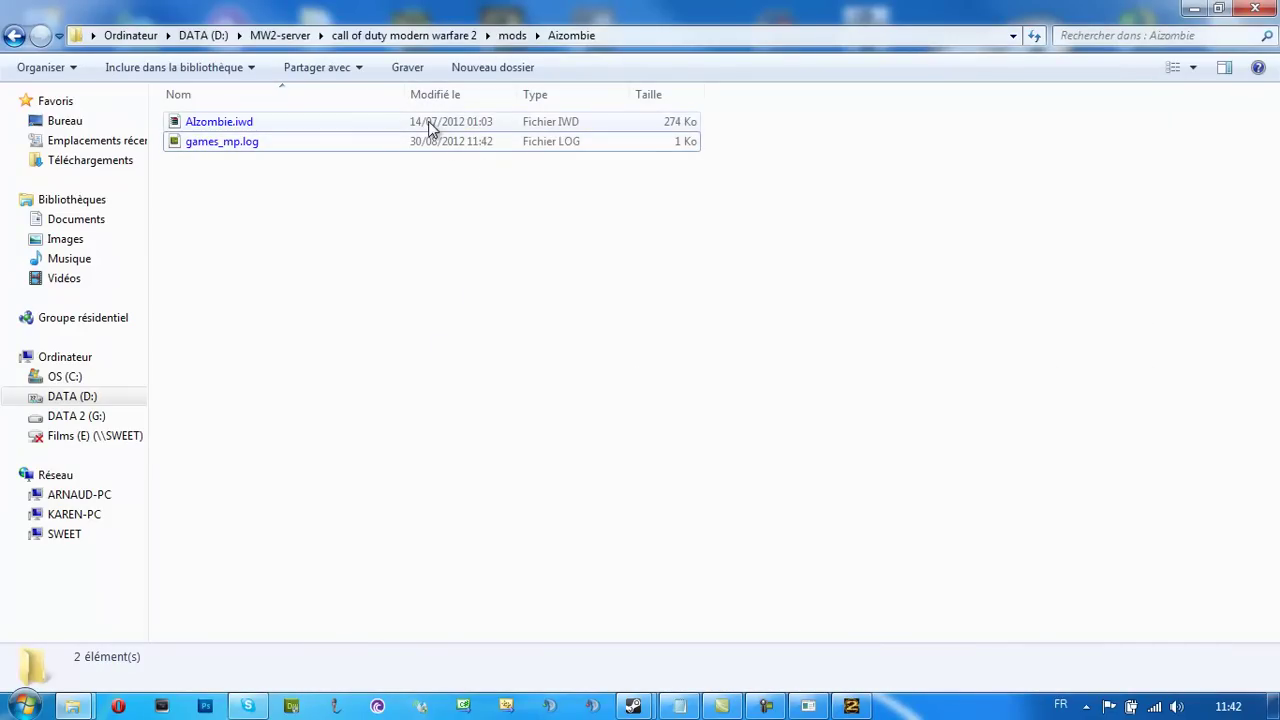
{"action": "key", "text": "alt+Left"}
Check isnipe's games_mp.log, then close the iSnipe.cfg window and the b3 conf folder
{"action": "double_click", "coordinate": [213, 240]}
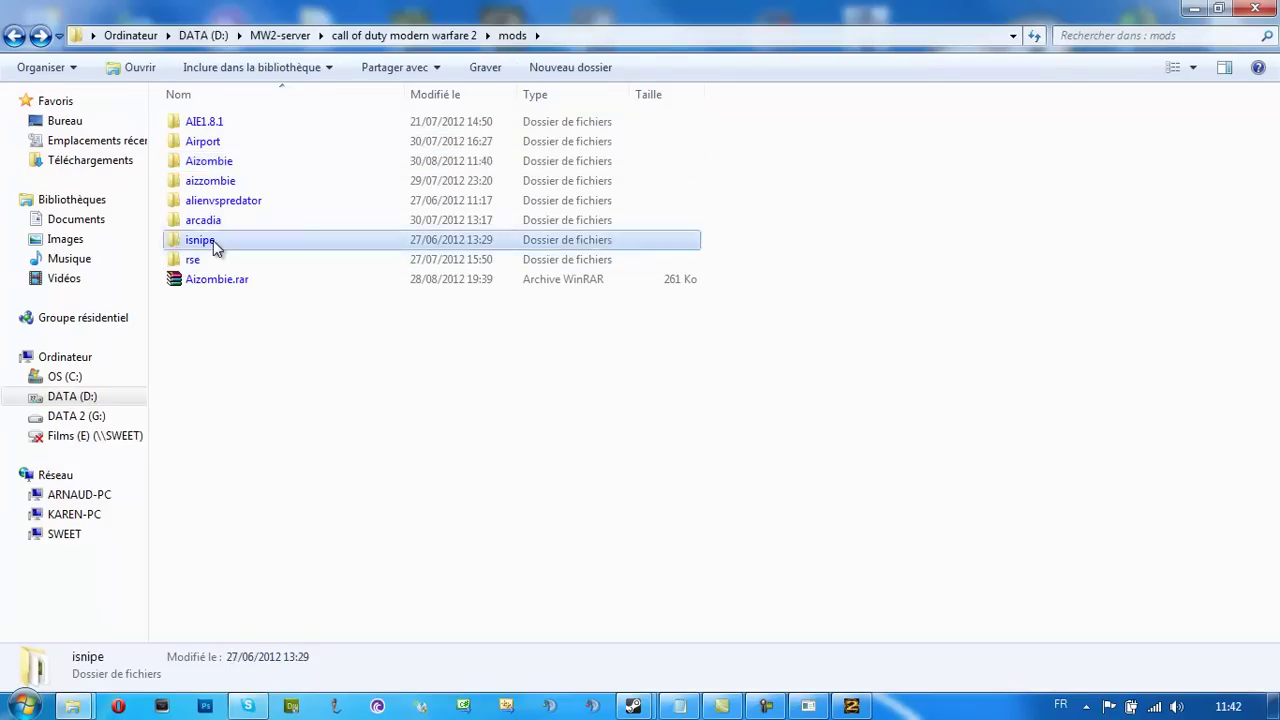
{"action": "left_click", "coordinate": [228, 126]}
{"action": "left_click", "coordinate": [256, 316]}
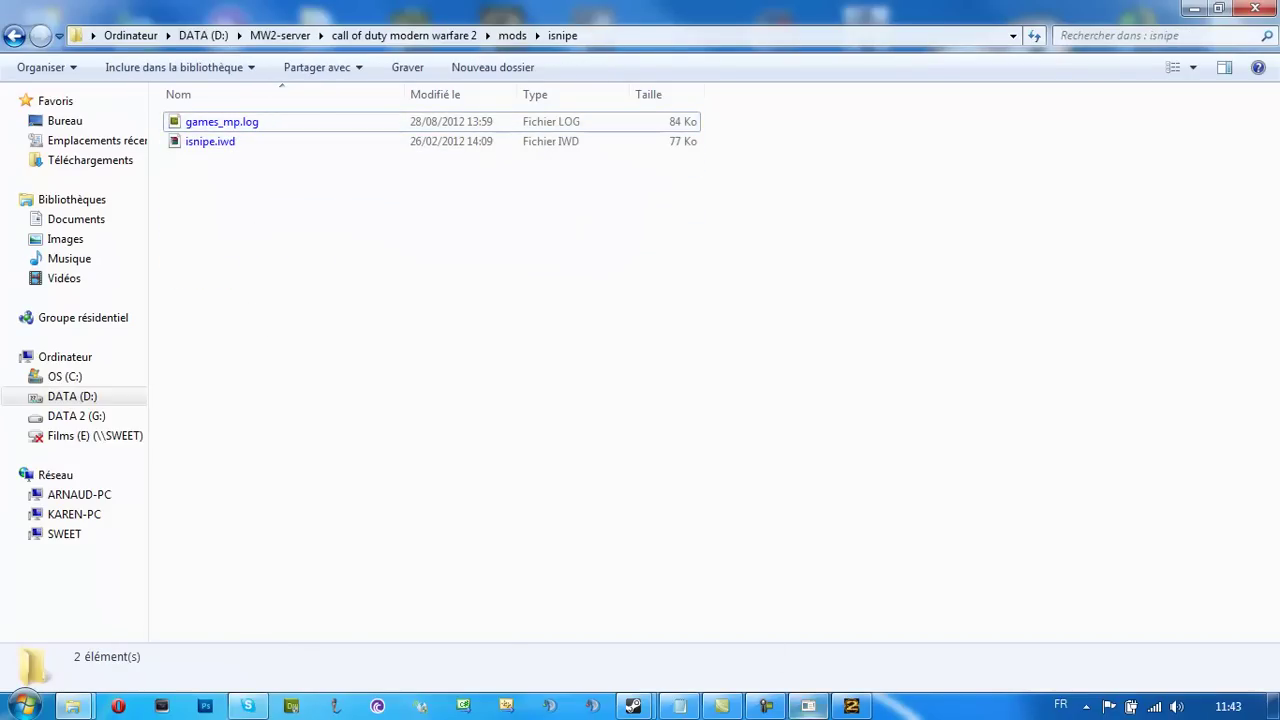
{"action": "left_click", "coordinate": [680, 706]}
{"action": "left_click", "coordinate": [800, 80]}
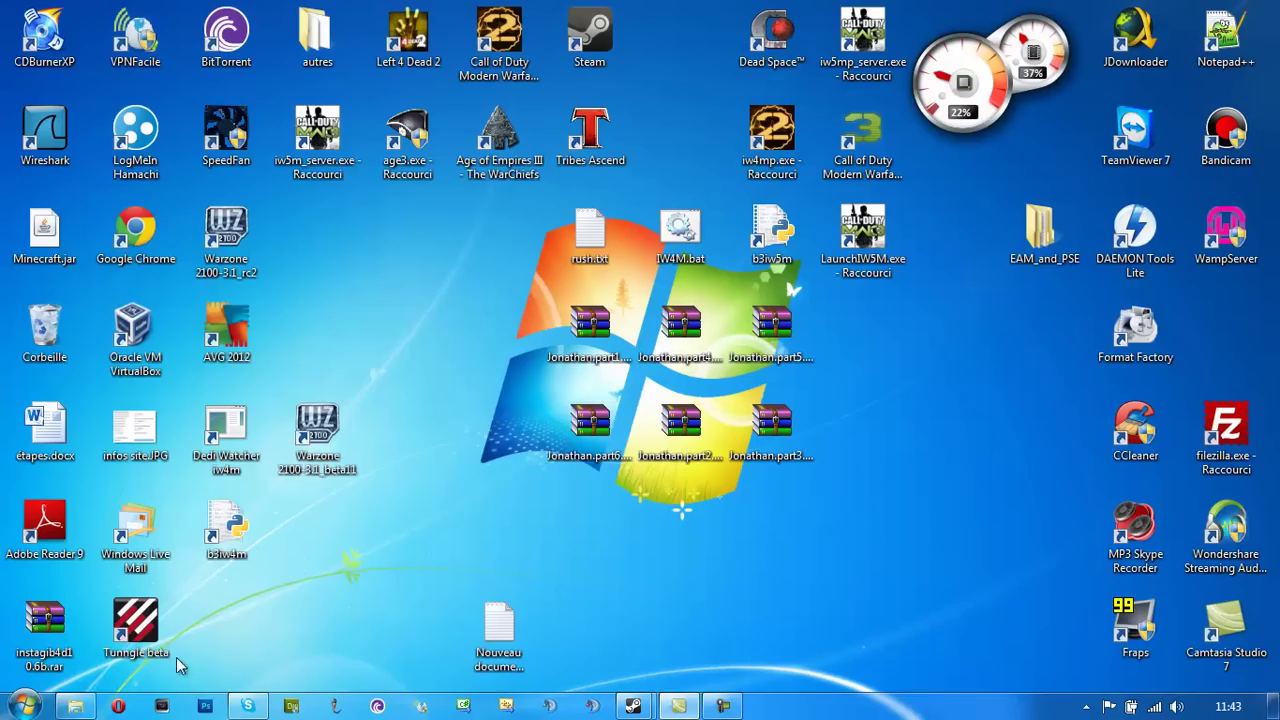
{"action": "left_click", "coordinate": [1256, 9]}
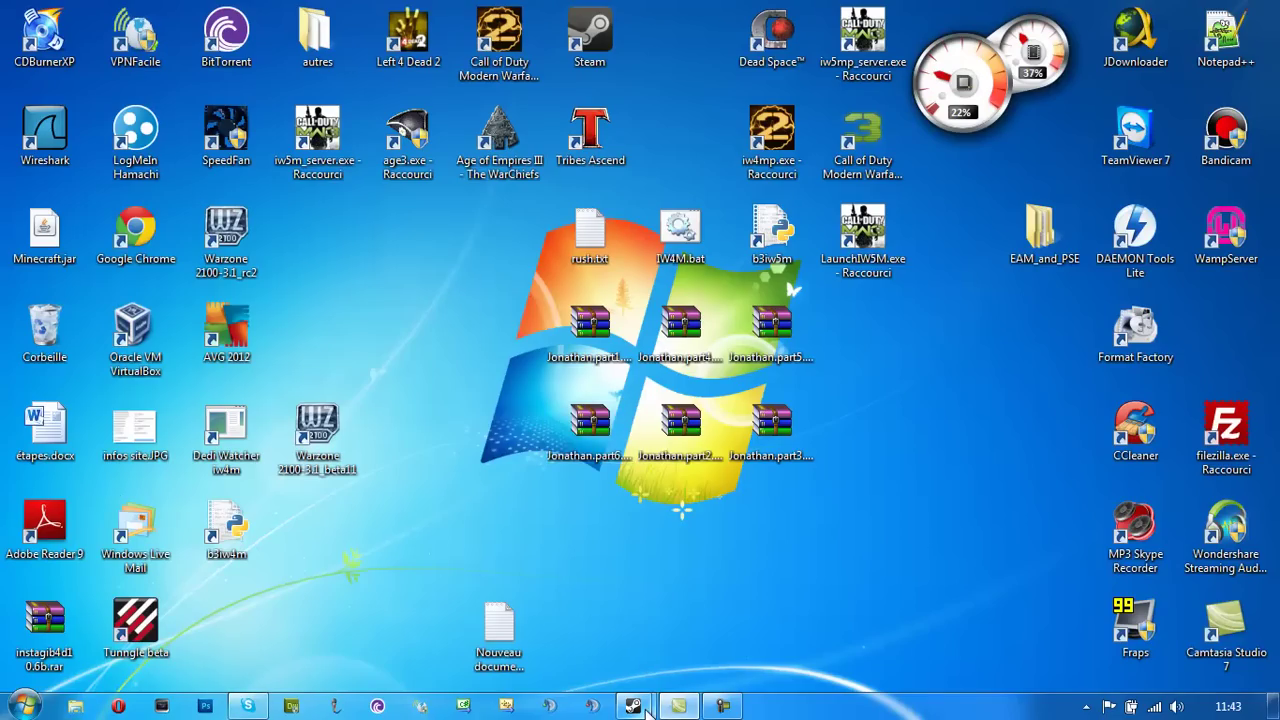
Glance at the Steam chat, minimize it, and launch Opera to its speed dial
{"action": "mouse_move", "coordinate": [633, 706]}
{"action": "left_click", "coordinate": [694, 588]}
{"action": "left_click", "coordinate": [160, 21]}
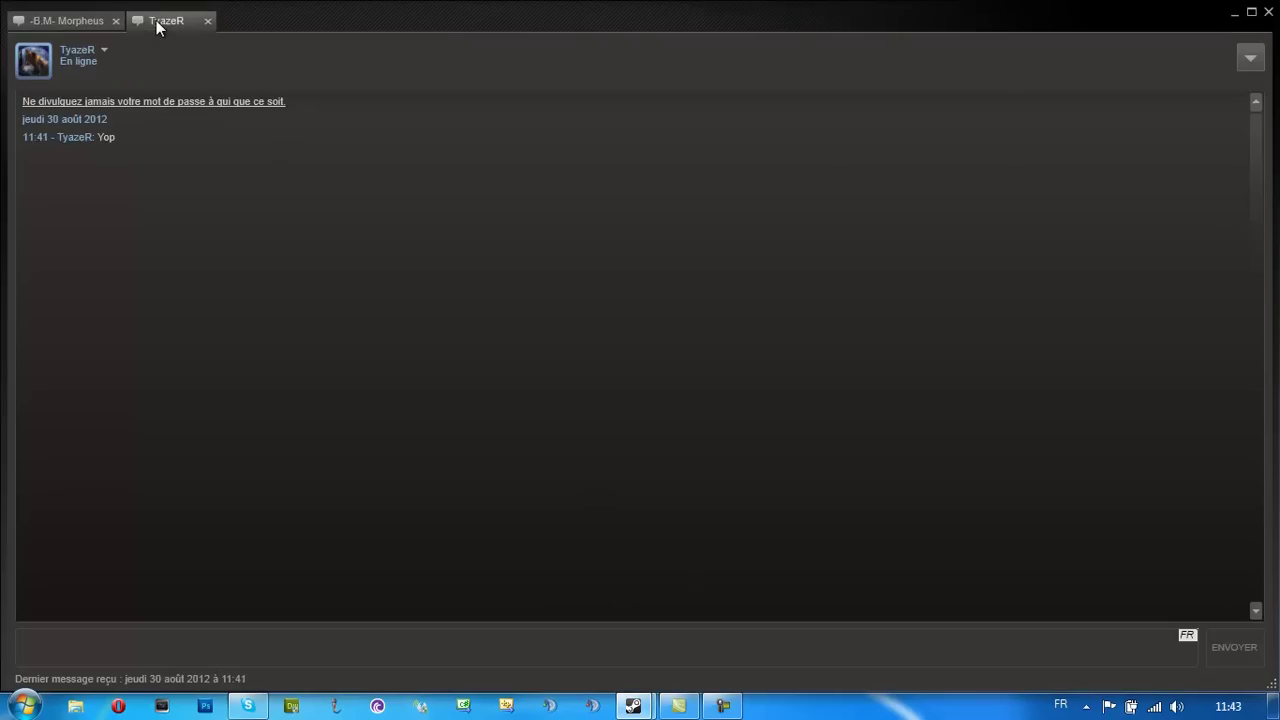
{"action": "left_click", "coordinate": [1235, 14]}
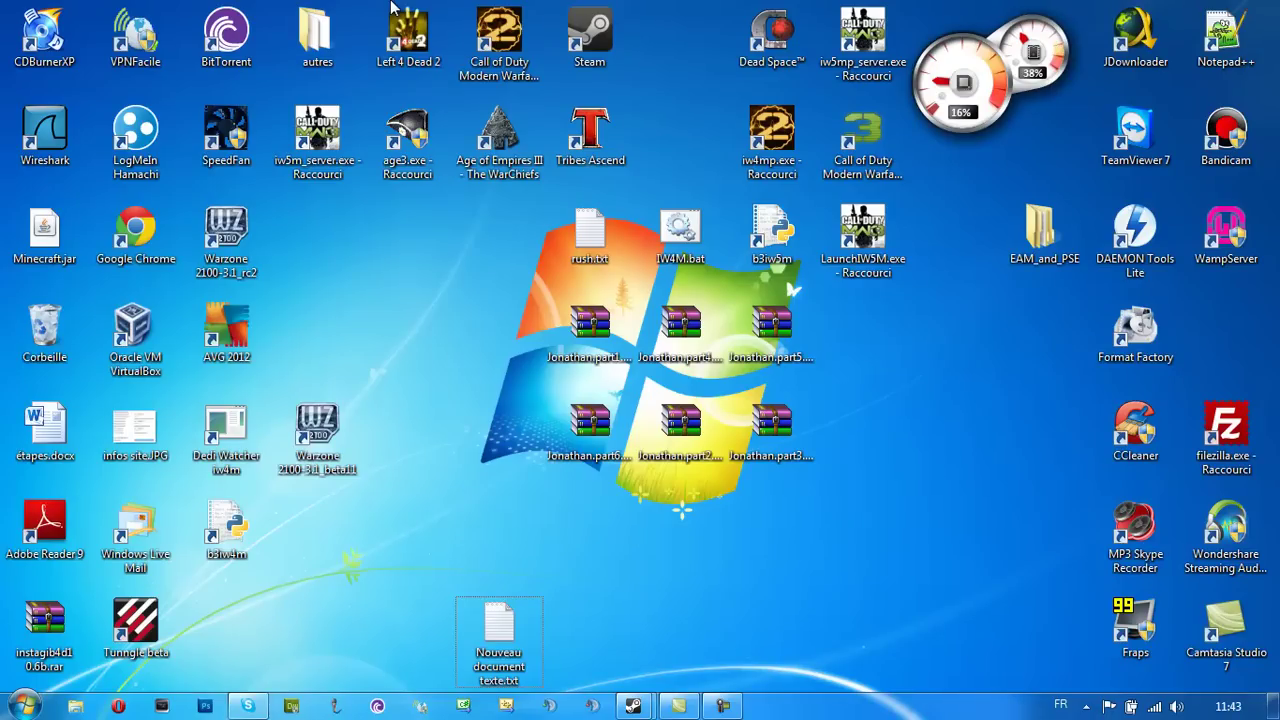
{"action": "left_click", "coordinate": [118, 706]}
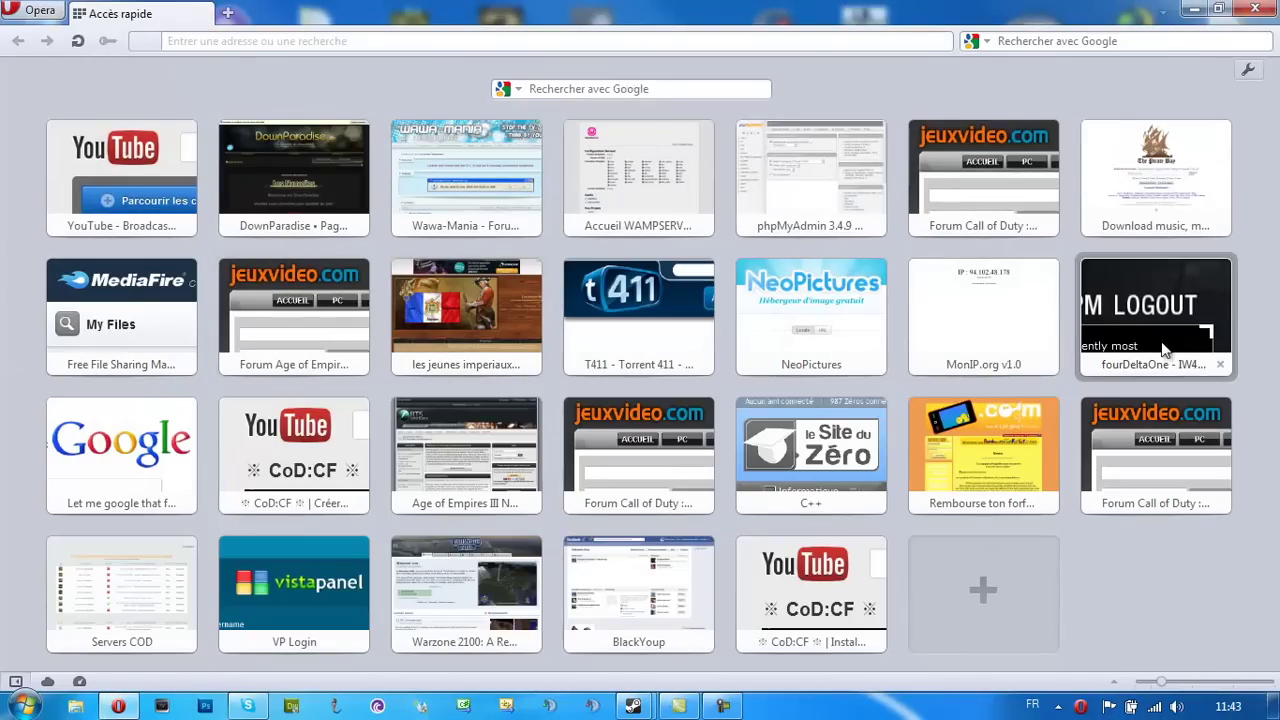
Navigate the fourDeltaOne forum to IW5M > Mods and open The IW5M Mods Thread
{"action": "left_click", "coordinate": [1160, 345]}
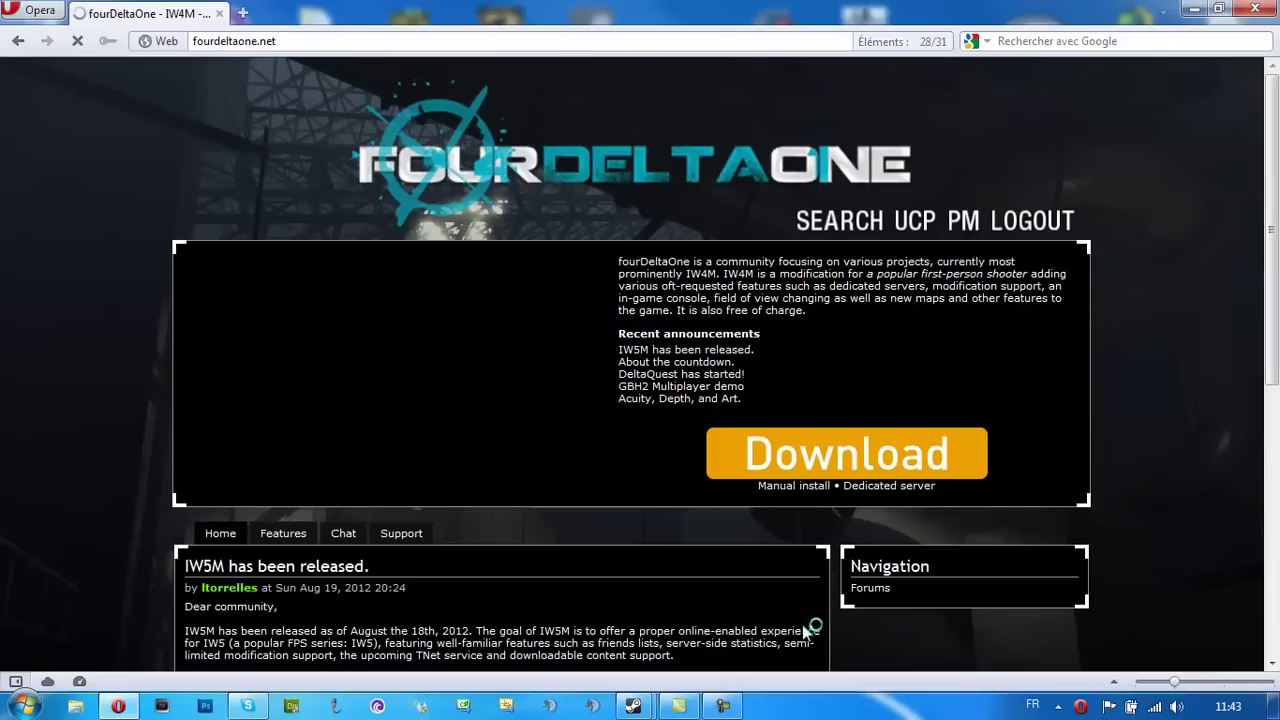
{"action": "left_click", "coordinate": [866, 590]}
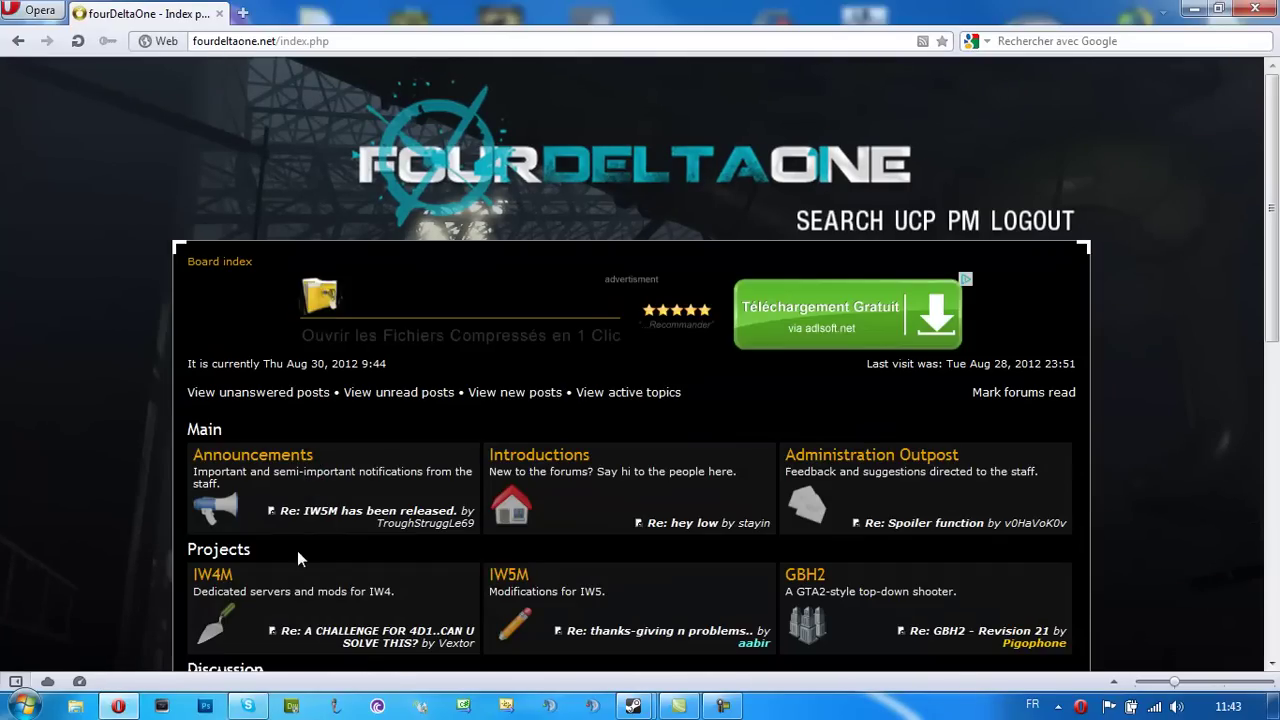
{"action": "left_click", "coordinate": [213, 577]}
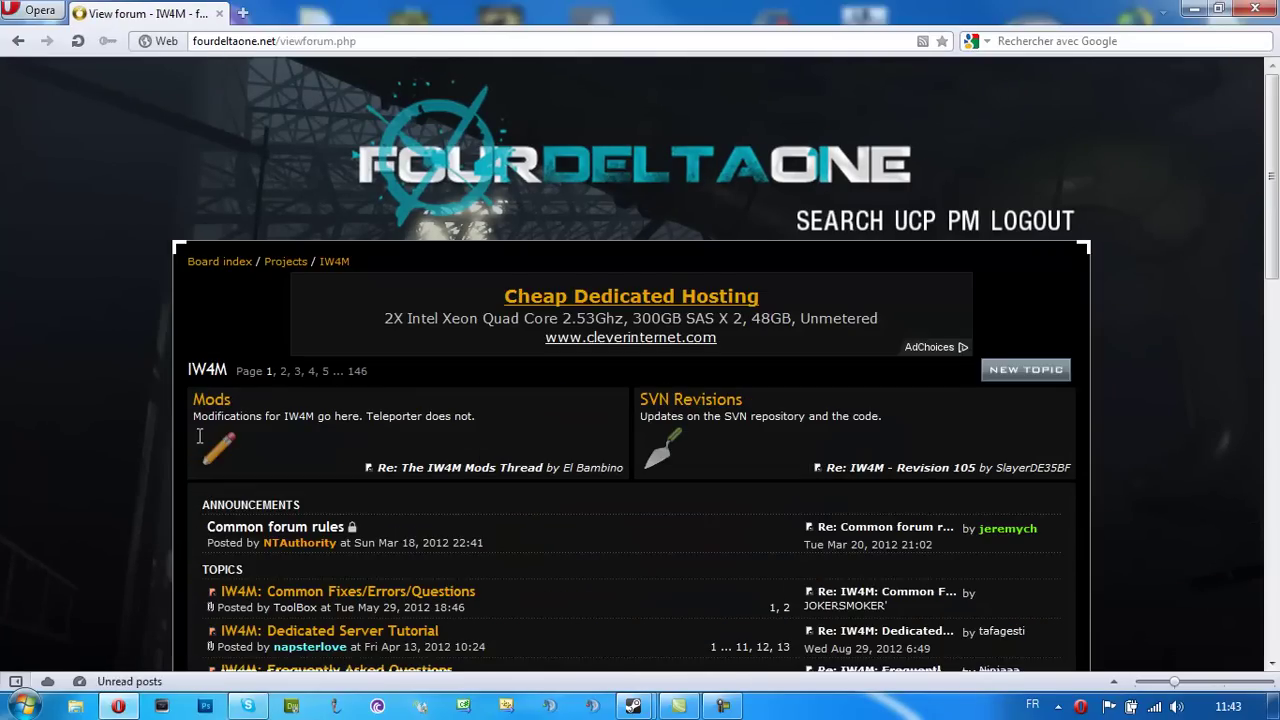
{"action": "key", "text": "alt+Left"}
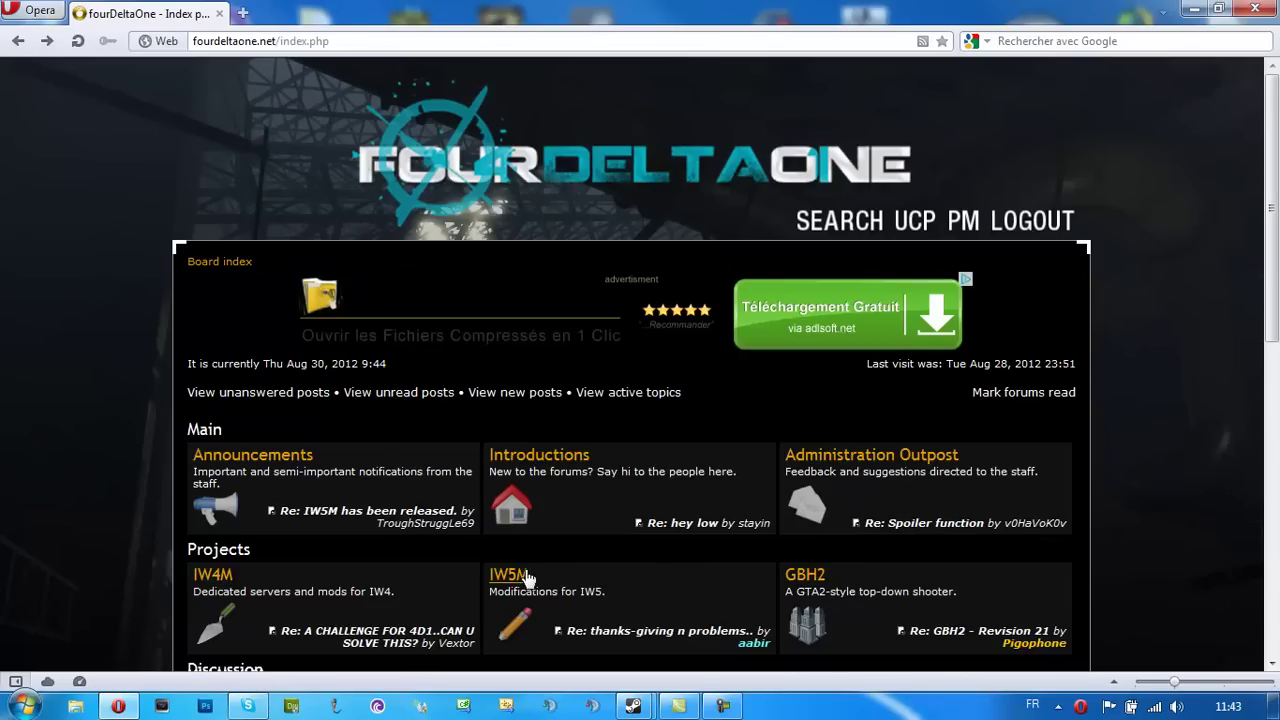
{"action": "left_click", "coordinate": [522, 577]}
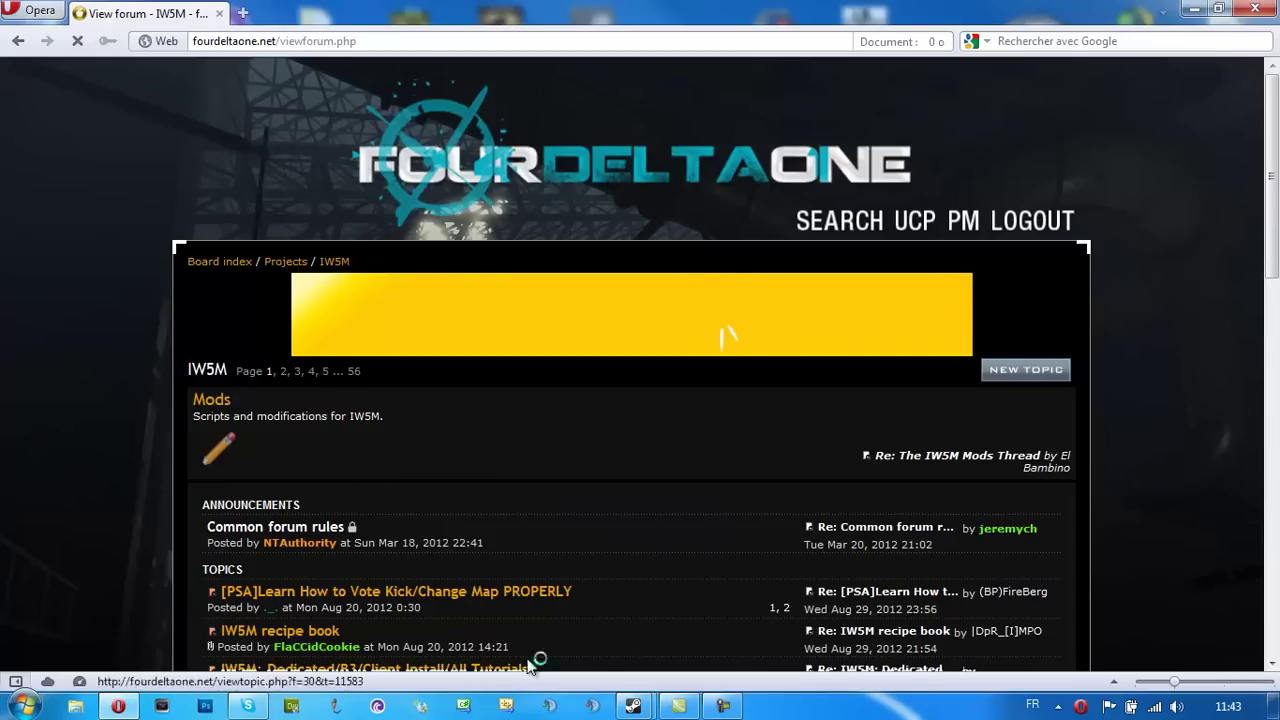
{"action": "left_click", "coordinate": [214, 400]}
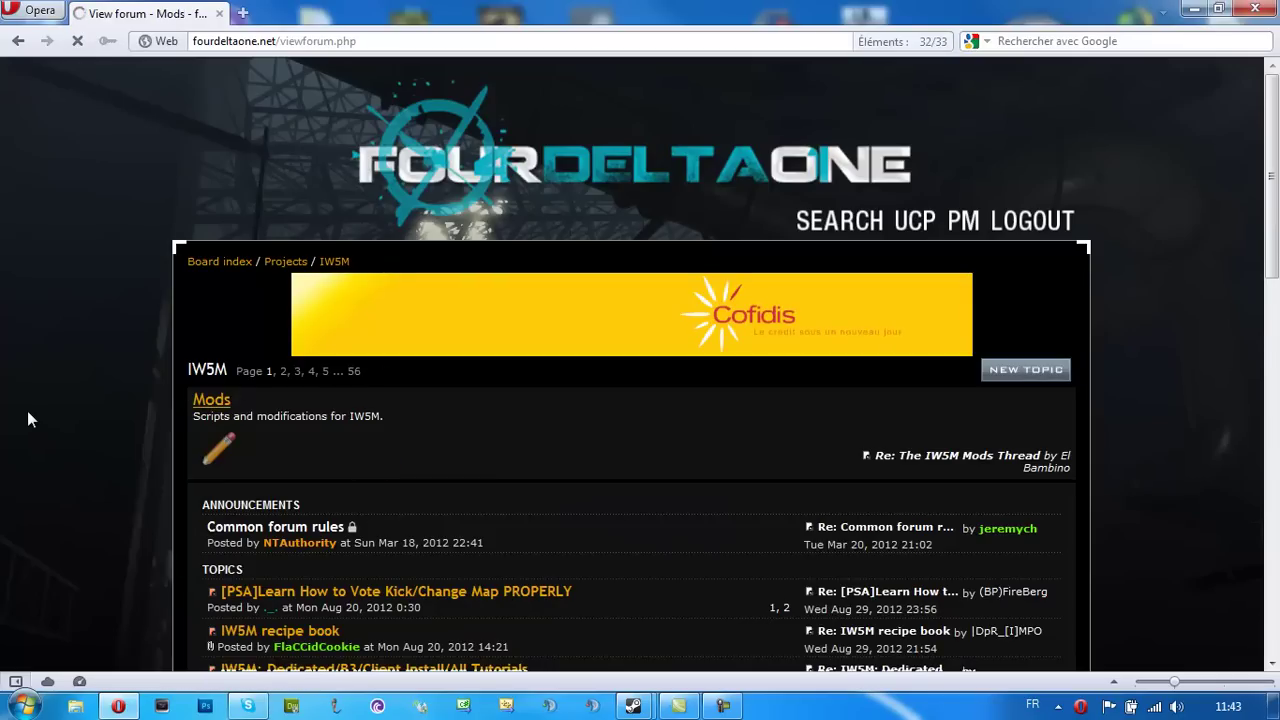
{"action": "scroll", "coordinate": [27, 410], "scroll_direction": "down", "scroll_amount": 3}
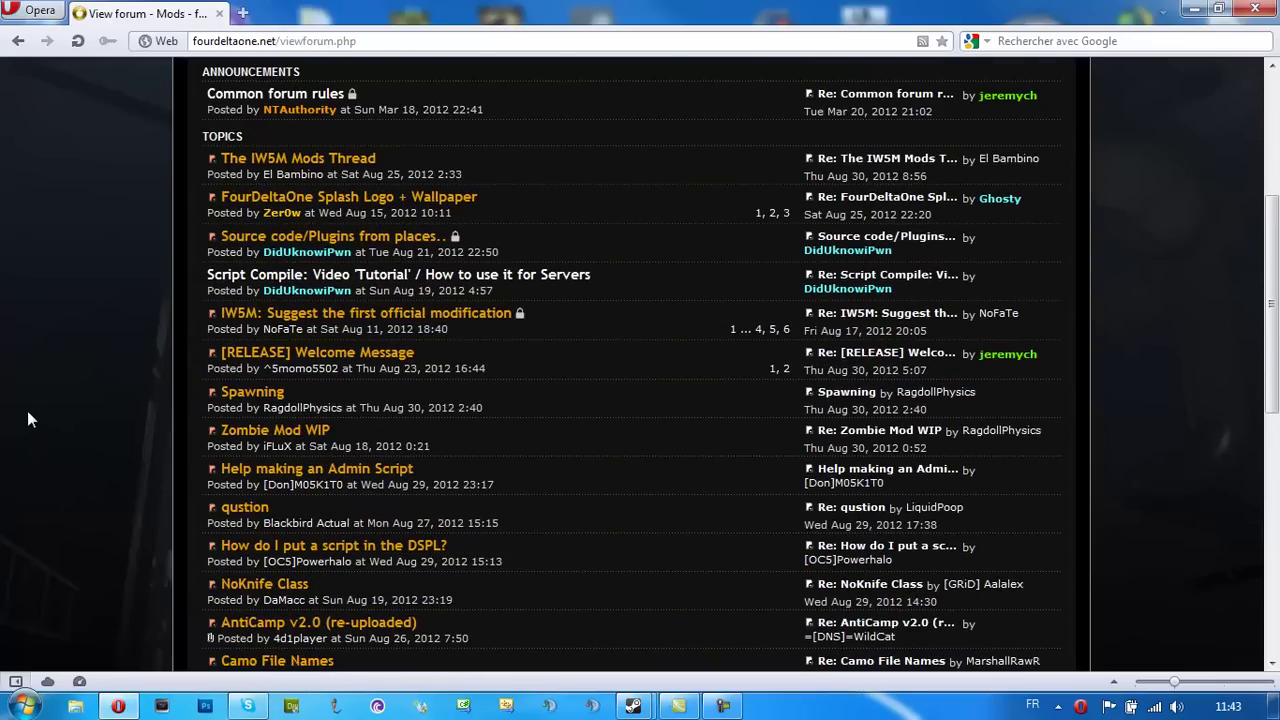
{"action": "left_click", "coordinate": [355, 160]}
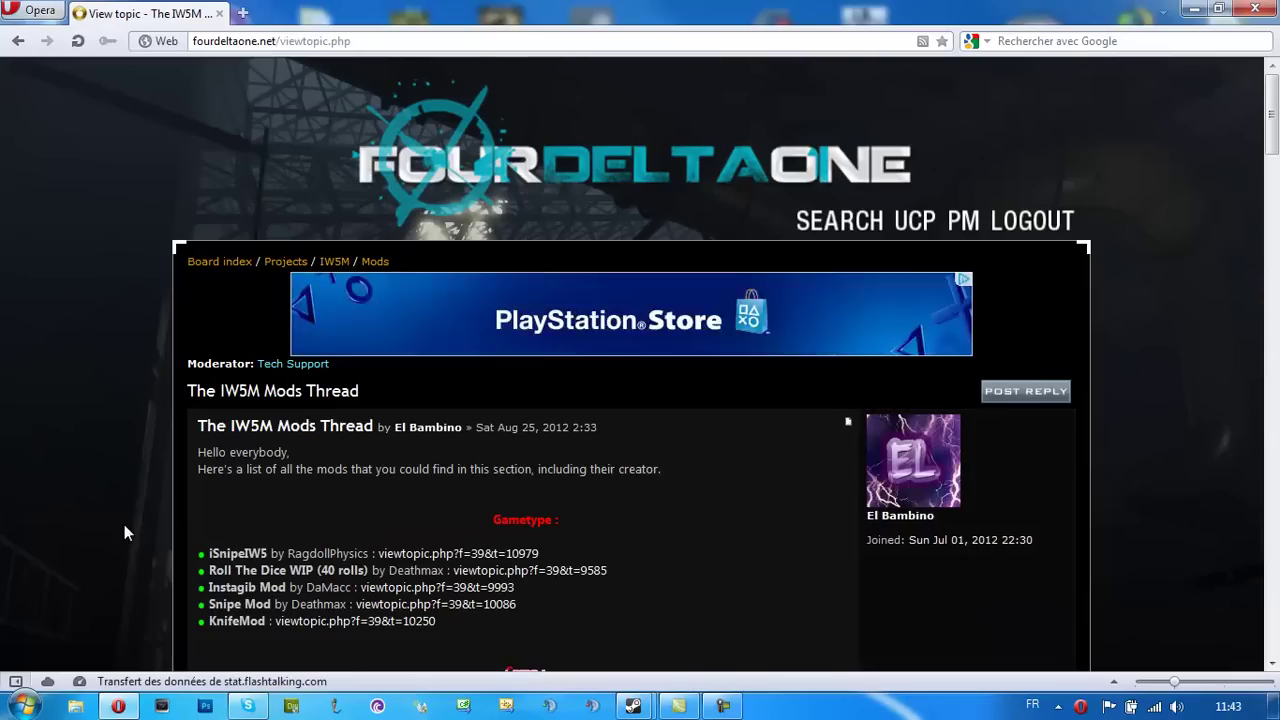
Browse the mods thread's entries and open the iSnipeIW5 topic
{"action": "scroll", "coordinate": [121, 522], "scroll_direction": "down", "scroll_amount": 8}
{"action": "scroll", "coordinate": [2, 392], "scroll_direction": "up", "scroll_amount": 4}
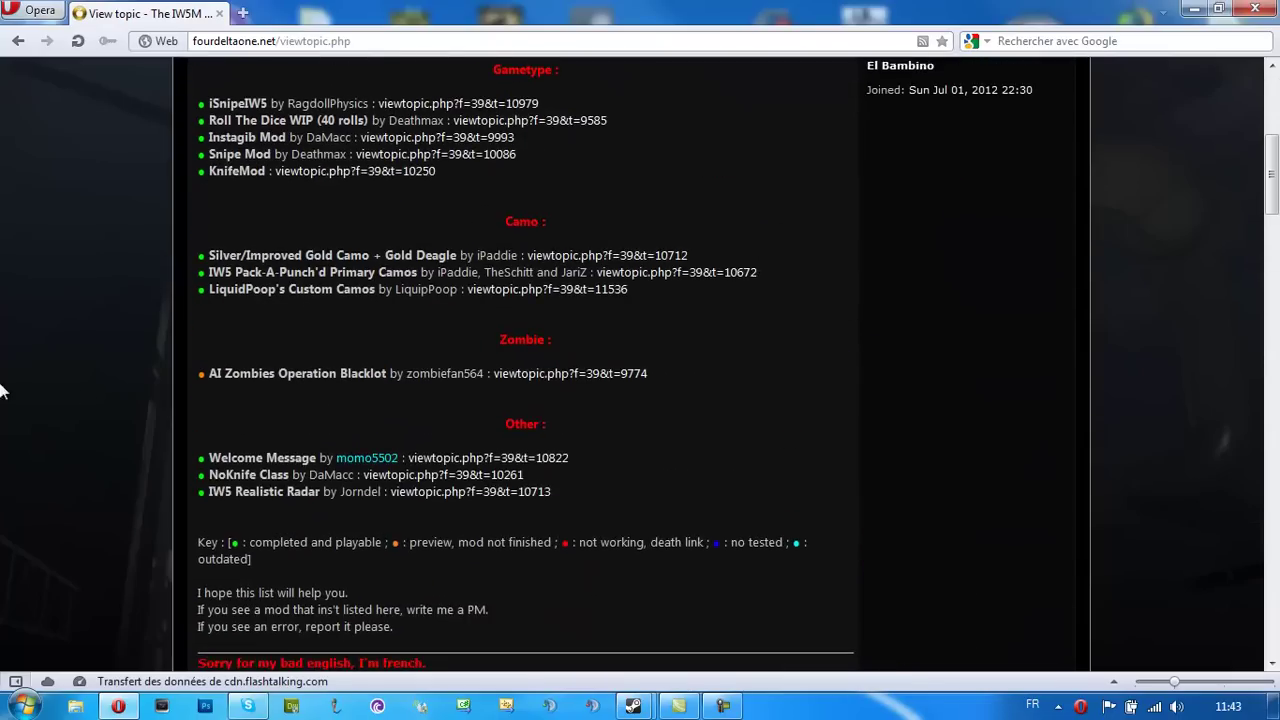
{"action": "scroll", "coordinate": [2, 392], "scroll_direction": "up", "scroll_amount": 1}
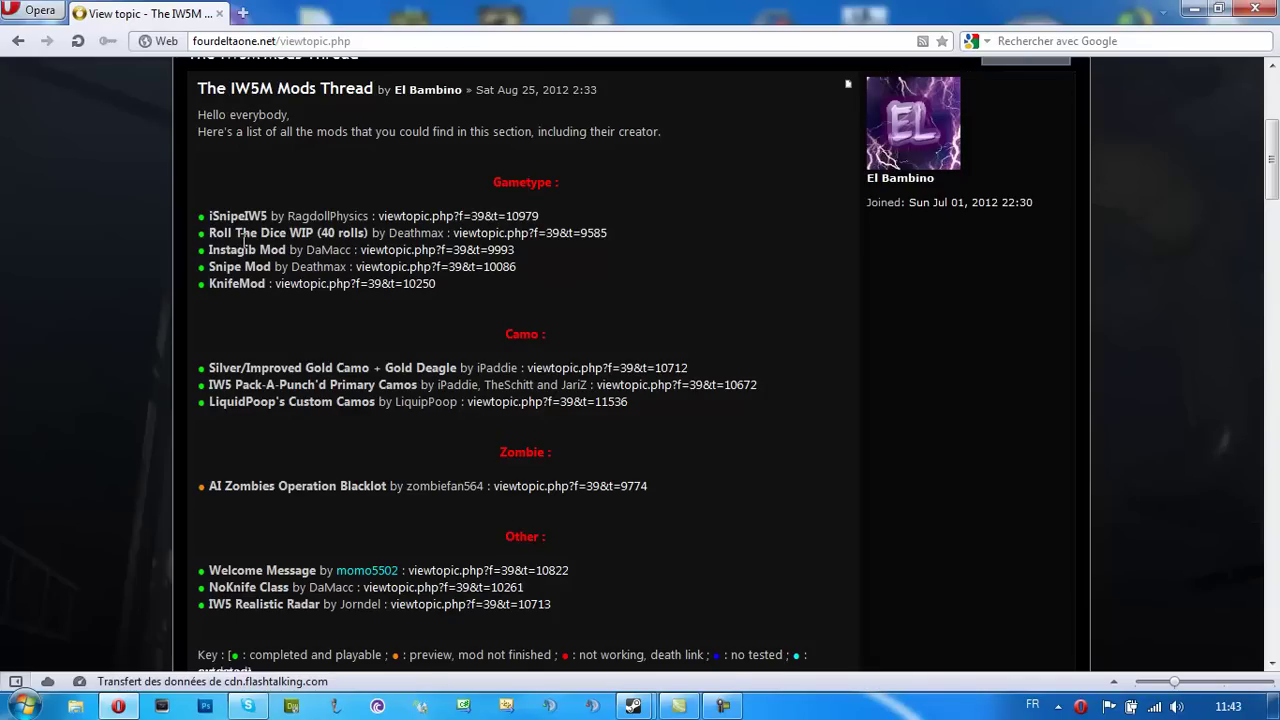
{"action": "left_click_drag", "start_coordinate": [707, 257], "coordinate": [95, 285]}
{"action": "left_click", "coordinate": [108, 278]}
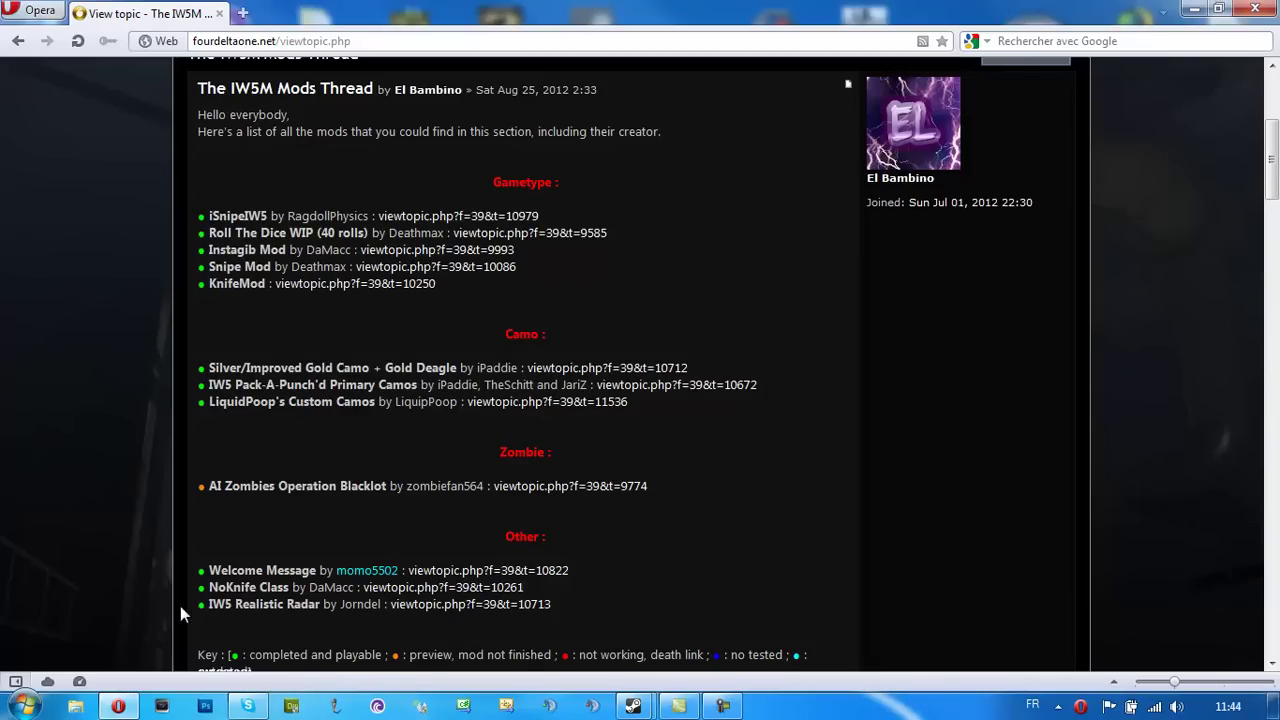
{"action": "left_click_drag", "start_coordinate": [203, 481], "coordinate": [358, 486]}
{"action": "left_click", "coordinate": [276, 486]}
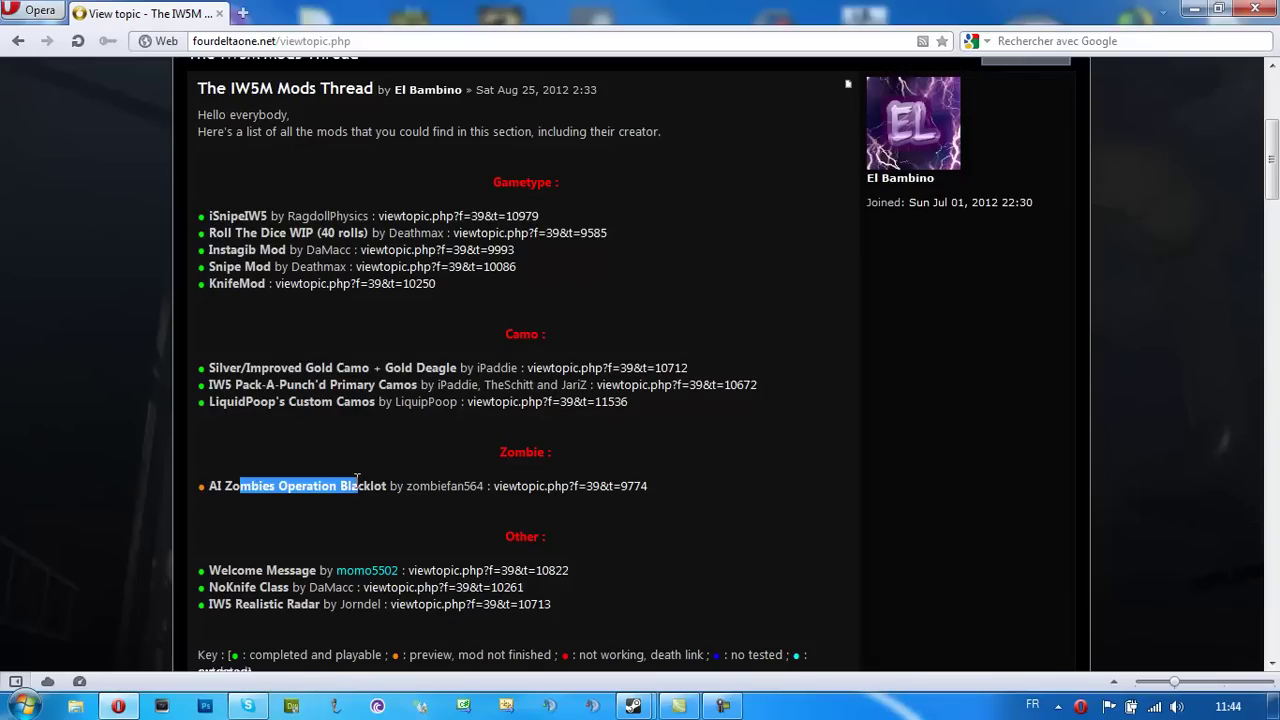
{"action": "scroll", "coordinate": [519, 366], "scroll_direction": "down", "scroll_amount": 2}
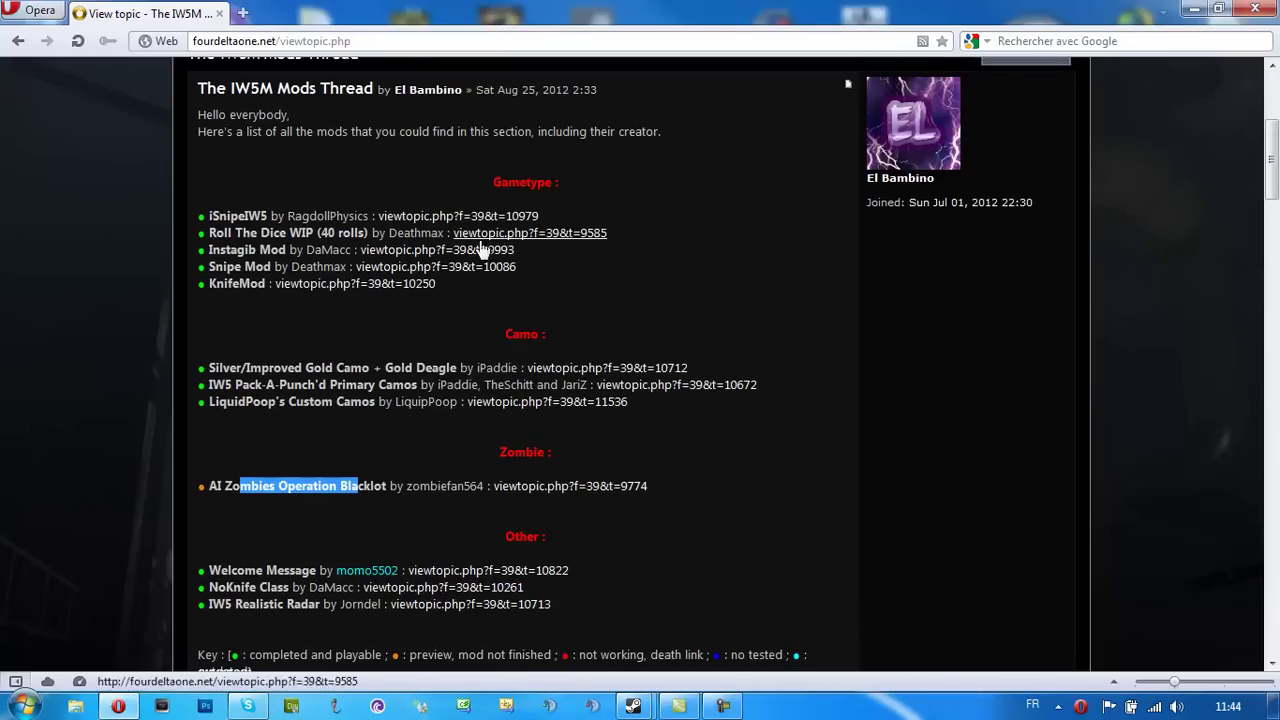
{"action": "left_click", "coordinate": [413, 224]}
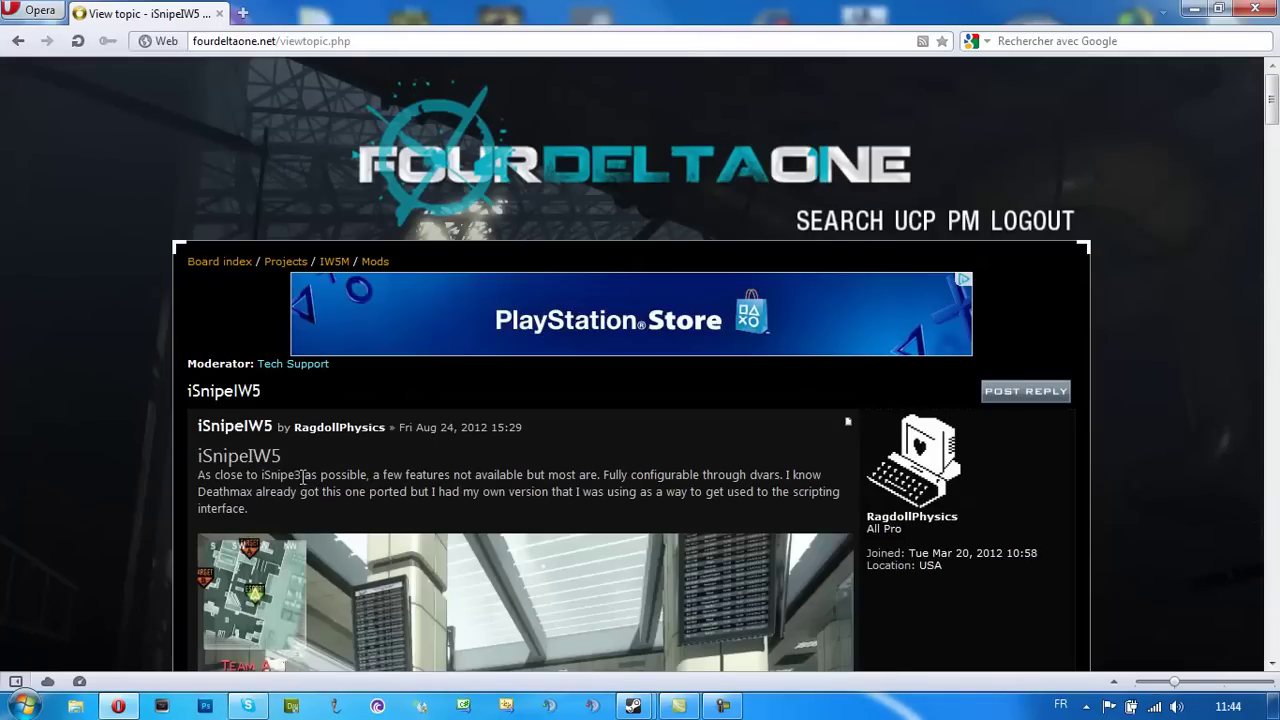
Locate the iSnipeIW5 v0.2.zip download link, then close Opera
{"action": "scroll", "coordinate": [277, 476], "scroll_direction": "down", "scroll_amount": 10}
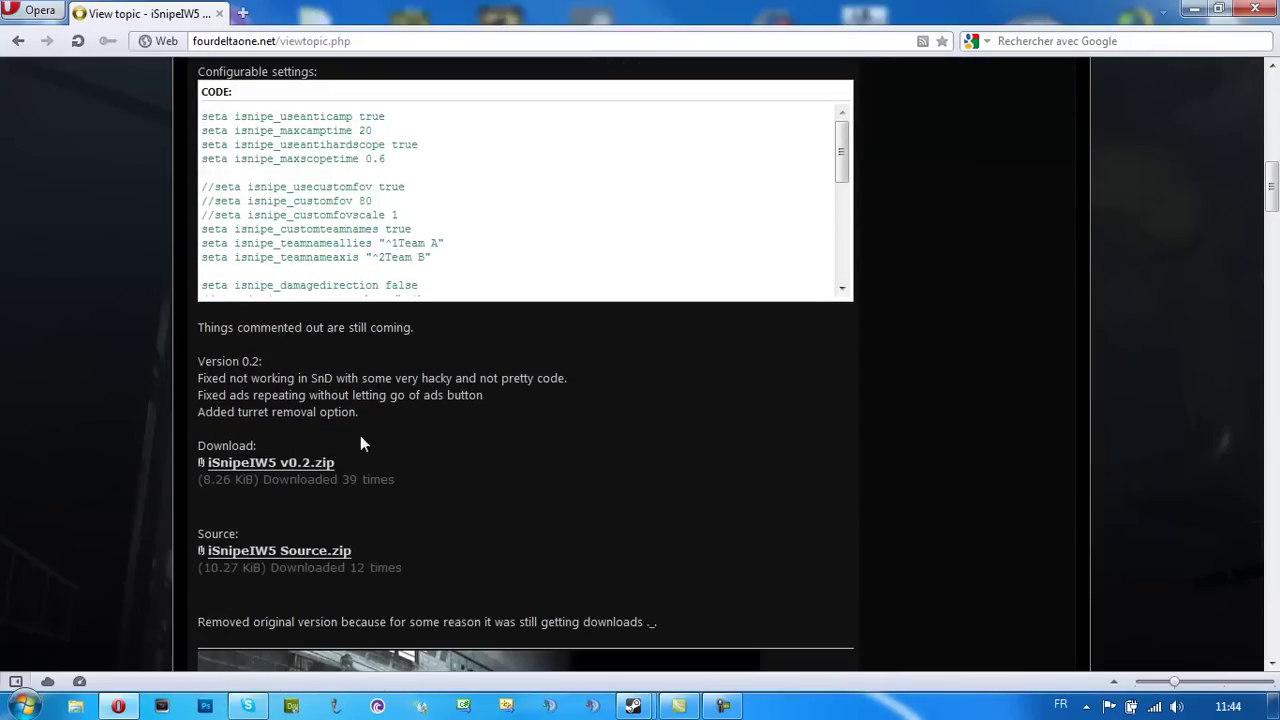
{"action": "mouse_move", "coordinate": [209, 465]}
{"action": "left_mouse_down"}
{"action": "mouse_move", "coordinate": [346, 466]}
{"action": "mouse_move", "coordinate": [213, 466]}
{"action": "left_mouse_up"}
{"action": "left_click", "coordinate": [687, 555]}
{"action": "left_click", "coordinate": [1257, 12]}
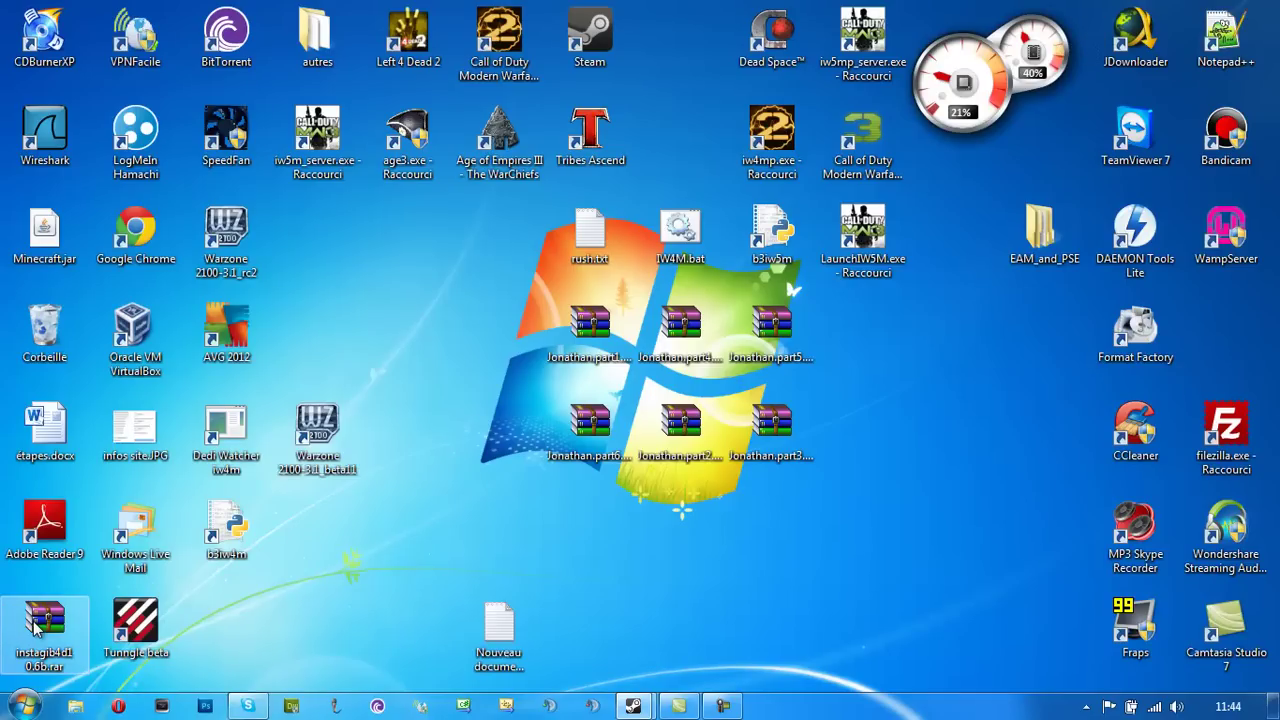
Look at the DATA (D:) drive in Computer, then close the window
{"action": "left_click", "coordinate": [24, 706]}
{"action": "left_click", "coordinate": [390, 428]}
{"action": "double_click", "coordinate": [512, 152]}
{"action": "left_click", "coordinate": [1257, 8]}
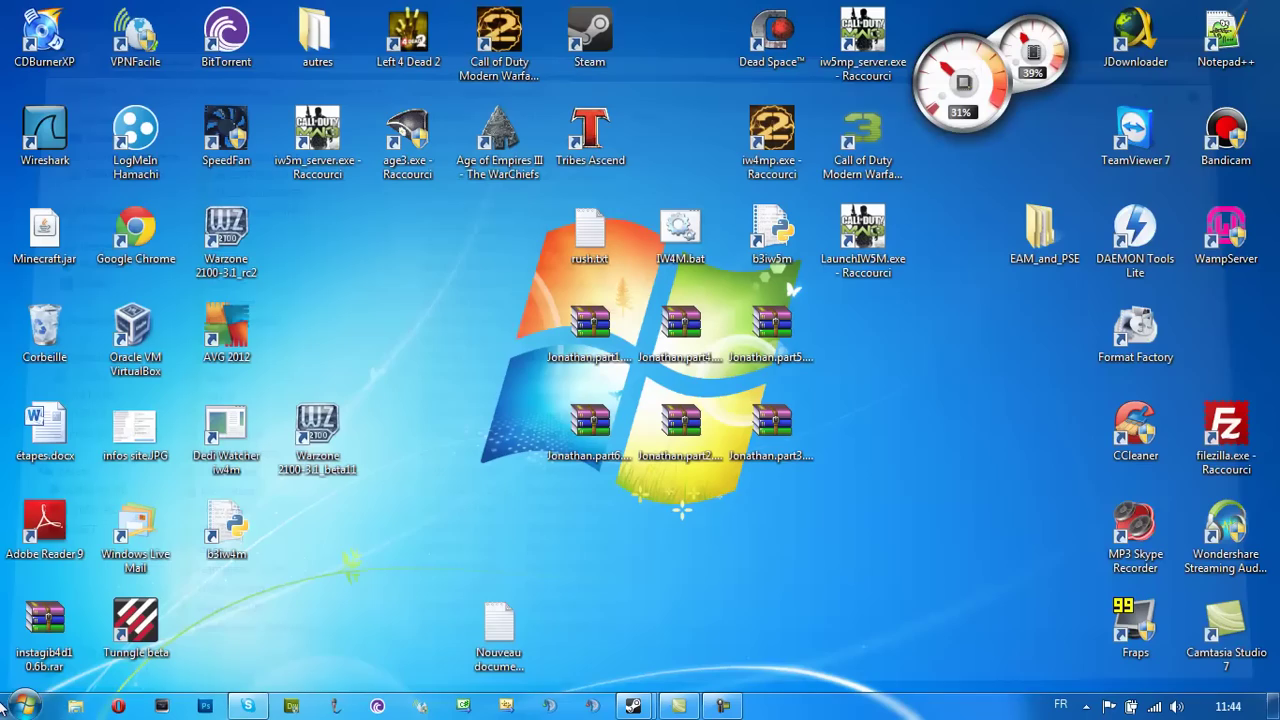
Reopen Opera and go to the fourDeltaOne IW5M Mods iSnipeIW5 topic
{"action": "left_click", "coordinate": [118, 706]}
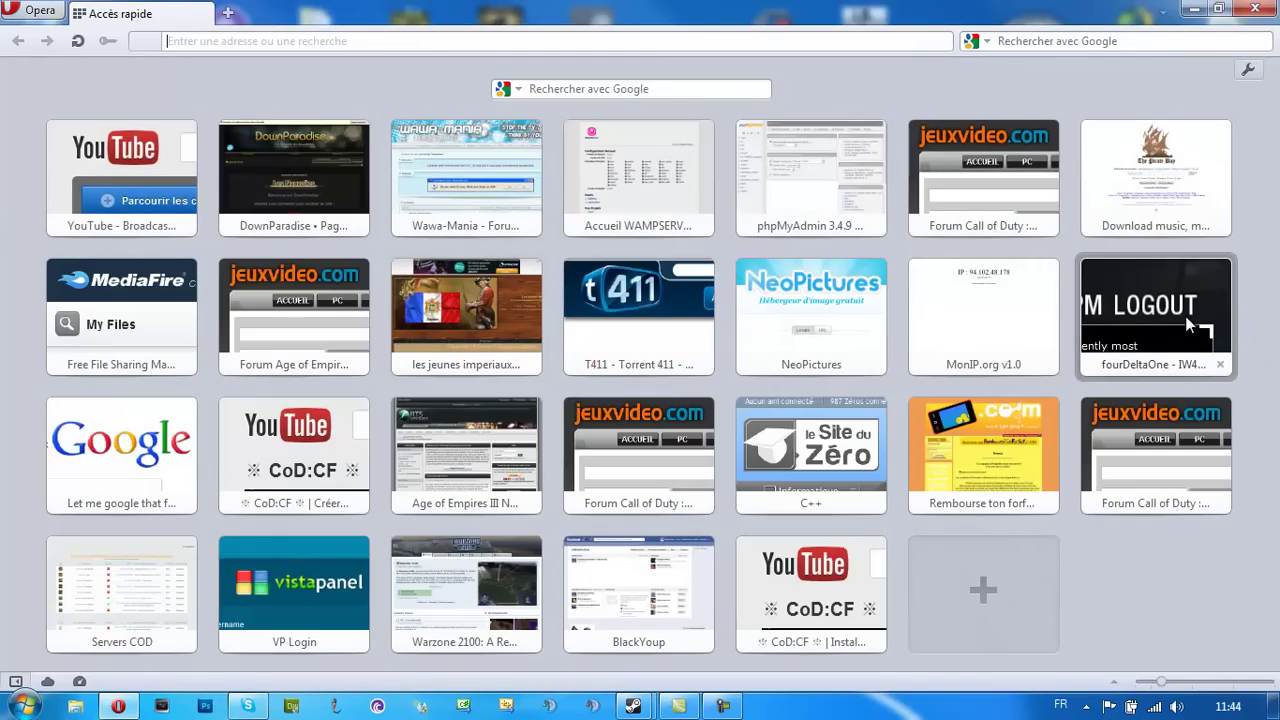
{"action": "left_click", "coordinate": [1185, 316]}
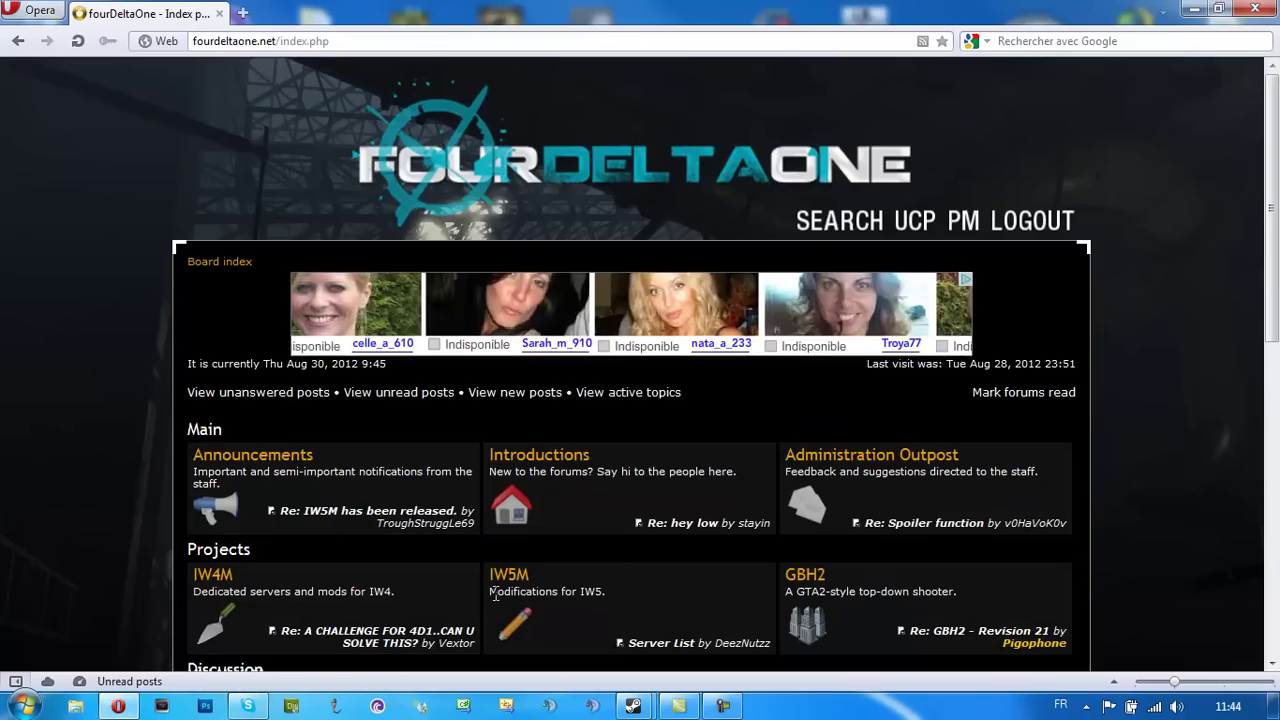
{"action": "left_click", "coordinate": [508, 575]}
{"action": "scroll", "coordinate": [225, 305], "scroll_direction": "down", "scroll_amount": 1}
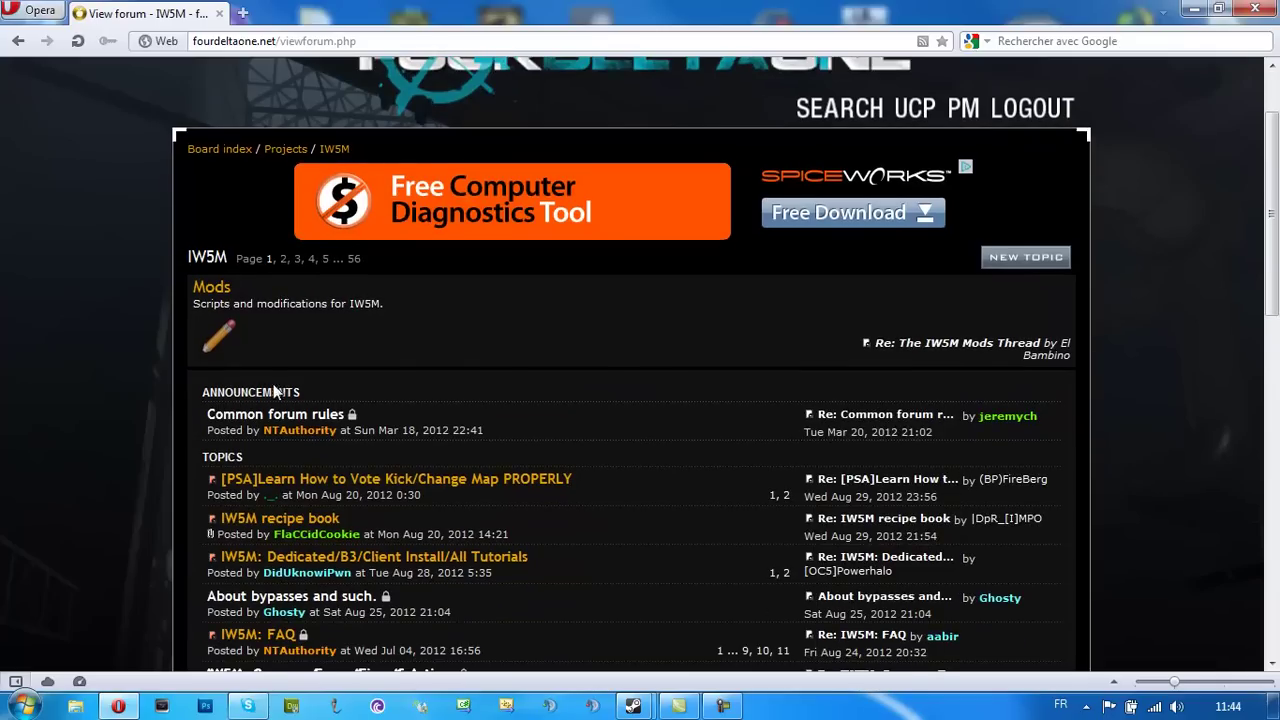
{"action": "left_click", "coordinate": [224, 298]}
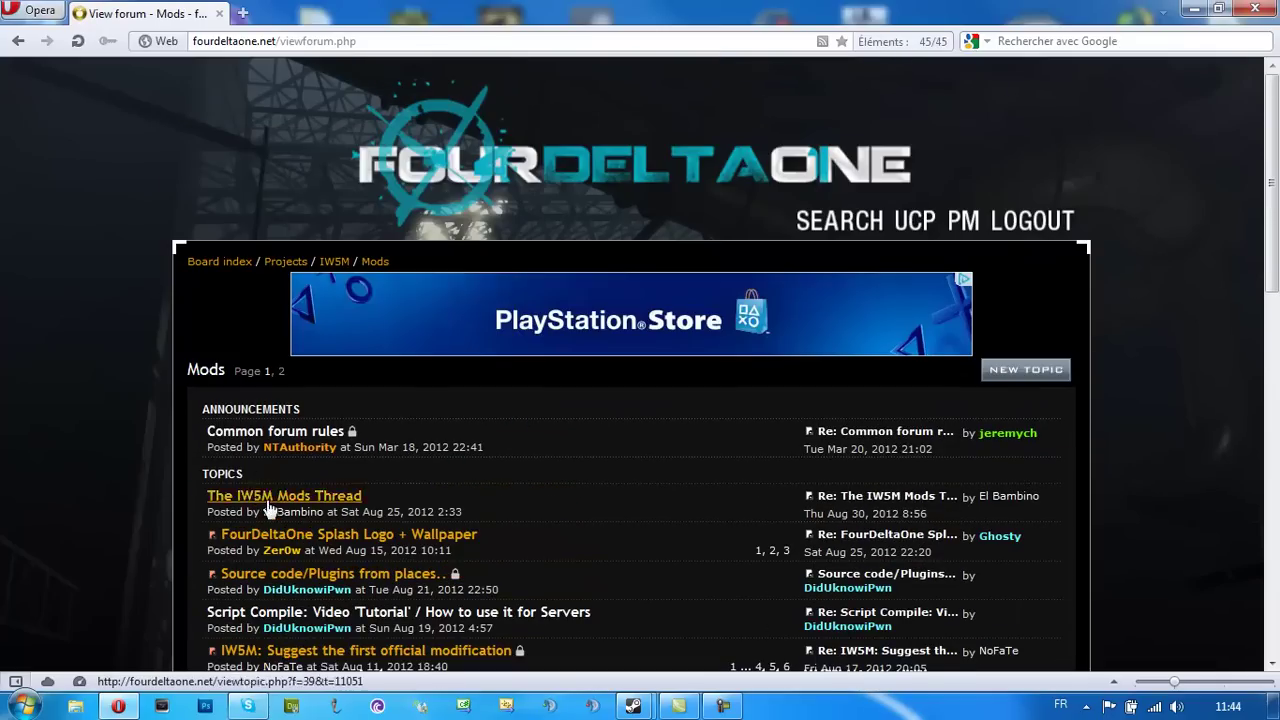
{"action": "scroll", "coordinate": [450, 449], "scroll_direction": "down", "scroll_amount": 3}
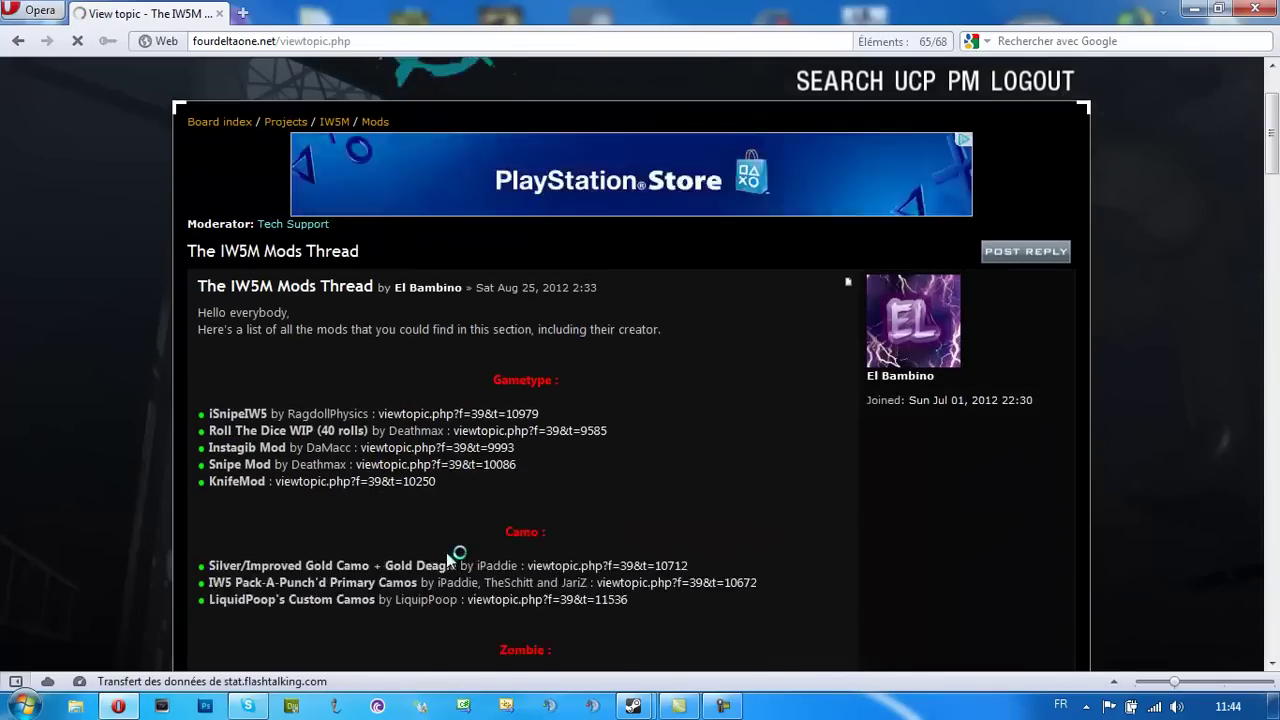
{"action": "left_click", "coordinate": [450, 328]}
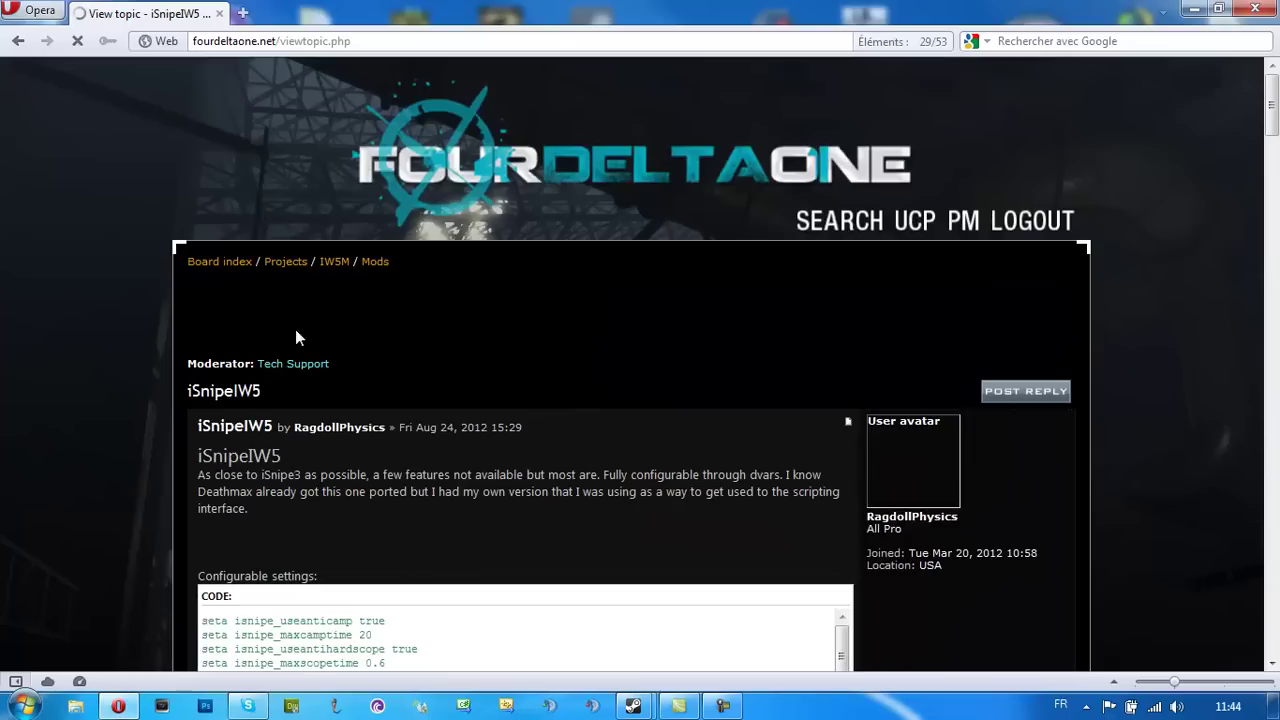
{"action": "scroll", "coordinate": [357, 458], "scroll_direction": "down", "scroll_amount": 5}
{"action": "scroll", "coordinate": [306, 523], "scroll_direction": "down", "scroll_amount": 10}
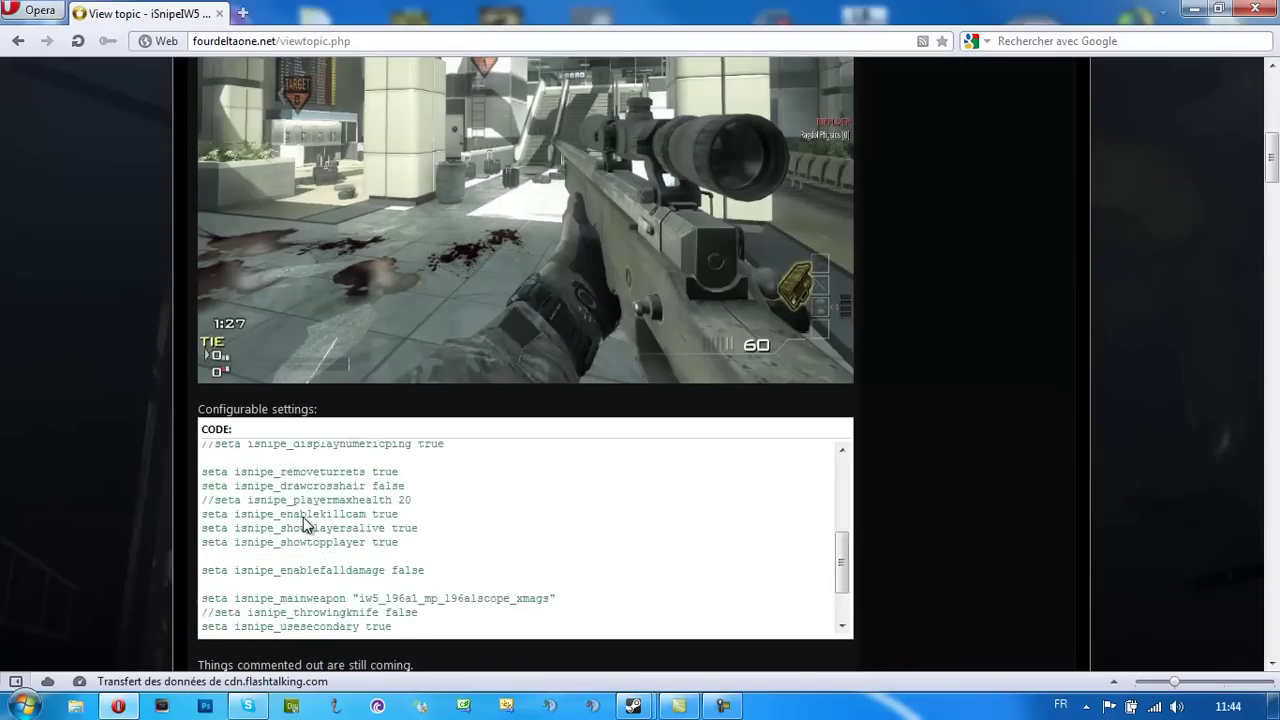
Save iSnipeIW5 v0.2.zip to the desktop, close Opera and cut the zip
{"action": "left_click", "coordinate": [300, 352]}
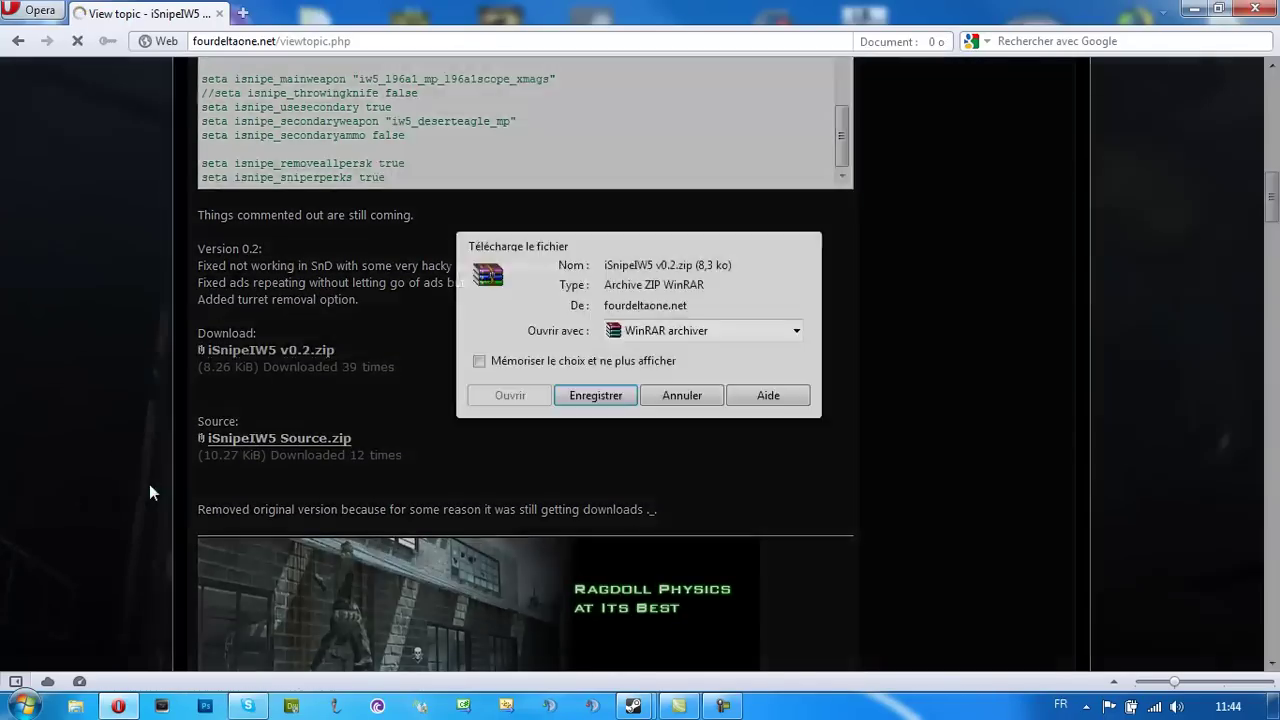
{"action": "left_click", "coordinate": [572, 405]}
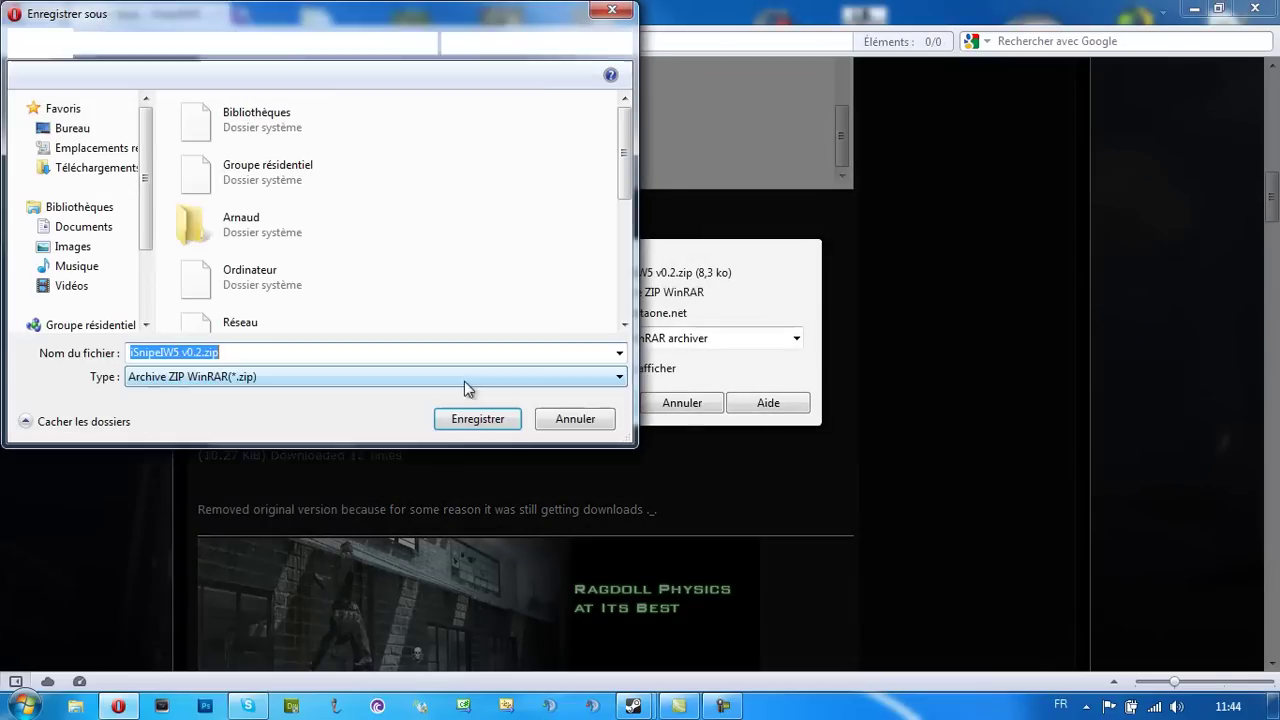
{"action": "left_click", "coordinate": [458, 420]}
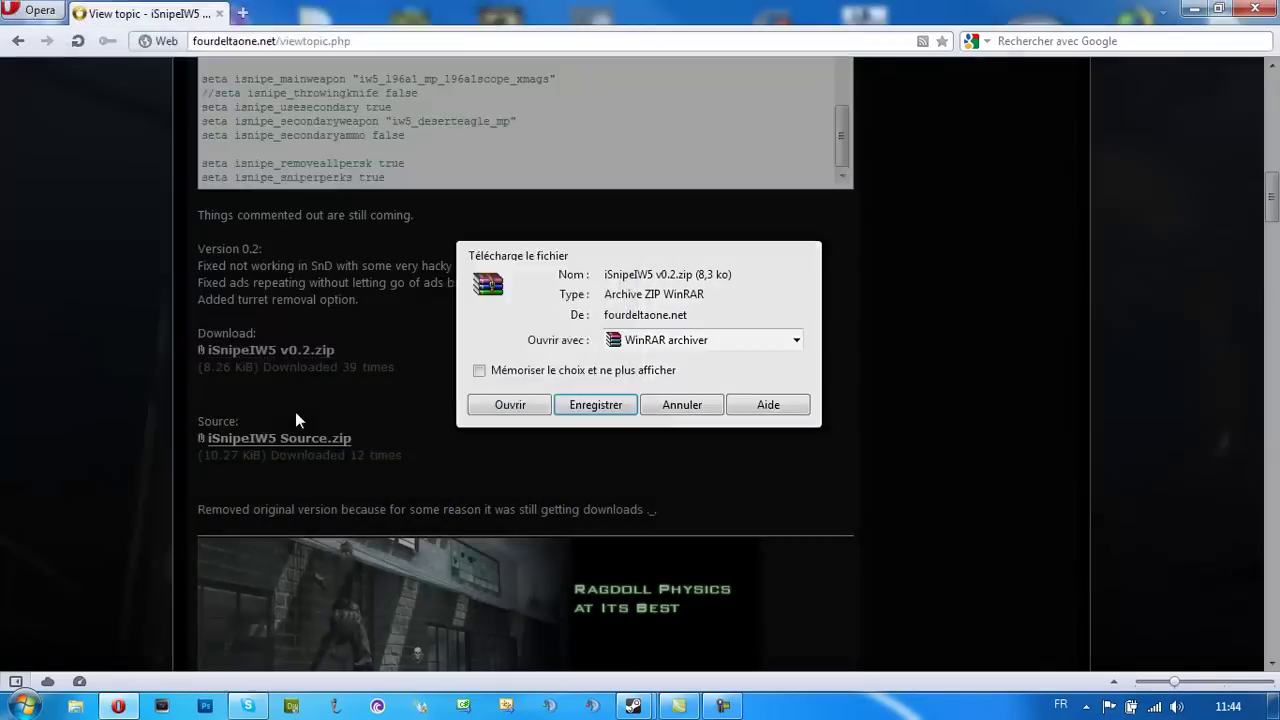
{"action": "left_click", "coordinate": [1237, 9]}
{"action": "left_click", "coordinate": [262, 622]}
{"action": "key", "text": "ctrl+x"}
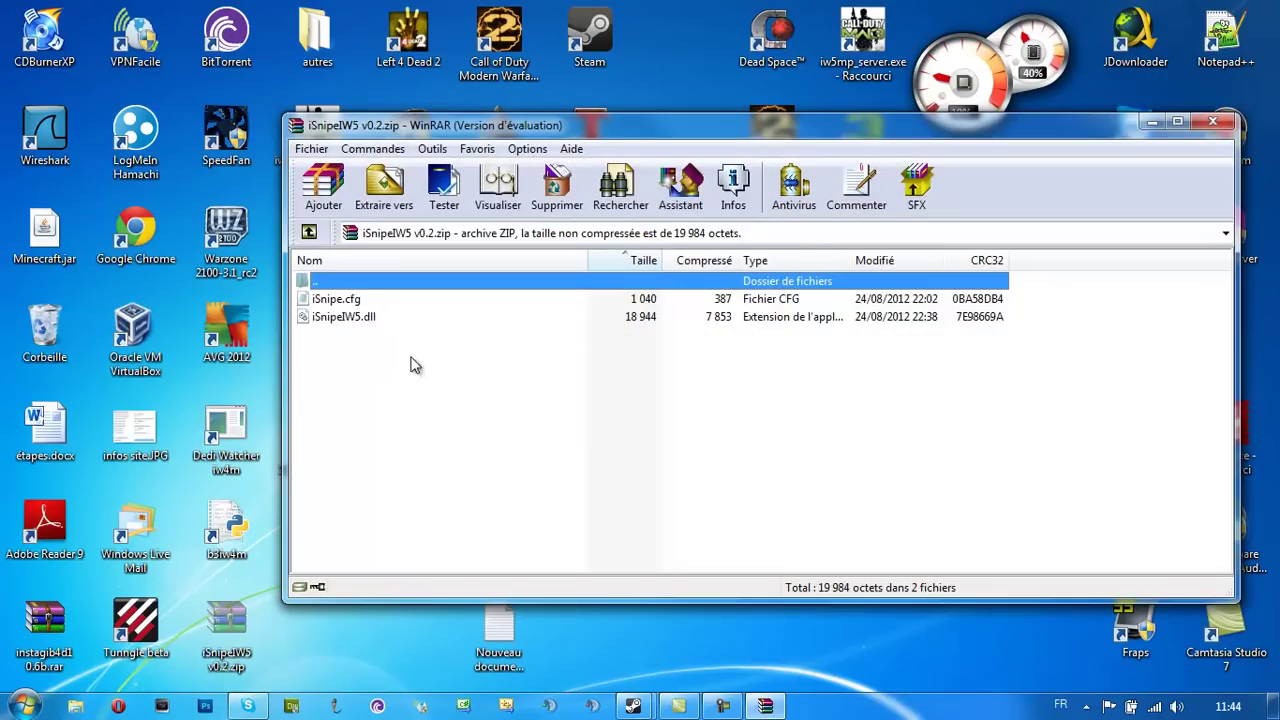
Inspect iSnipe.cfg and iSnipeIW5.dll inside the WinRAR archive and close it
{"action": "left_click", "coordinate": [365, 300]}
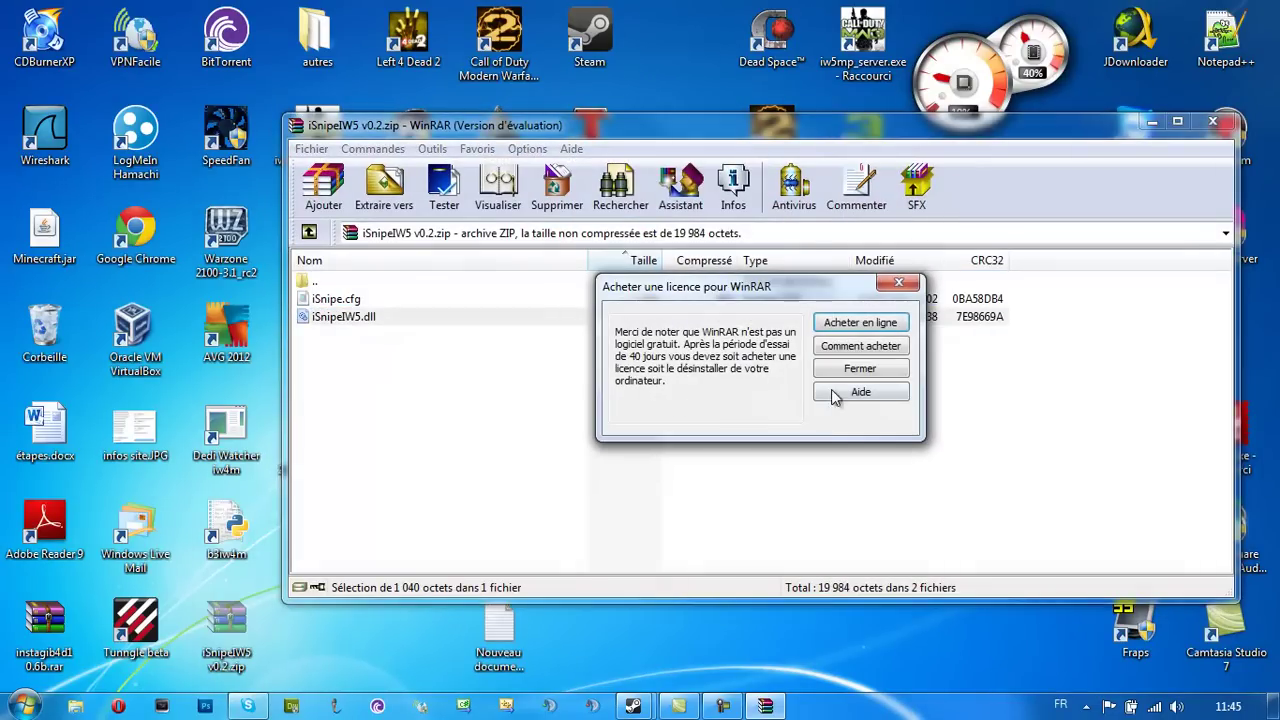
{"action": "left_click", "coordinate": [857, 369]}
{"action": "left_click", "coordinate": [365, 316]}
{"action": "left_click", "coordinate": [443, 382]}
{"action": "left_click", "coordinate": [1213, 121]}
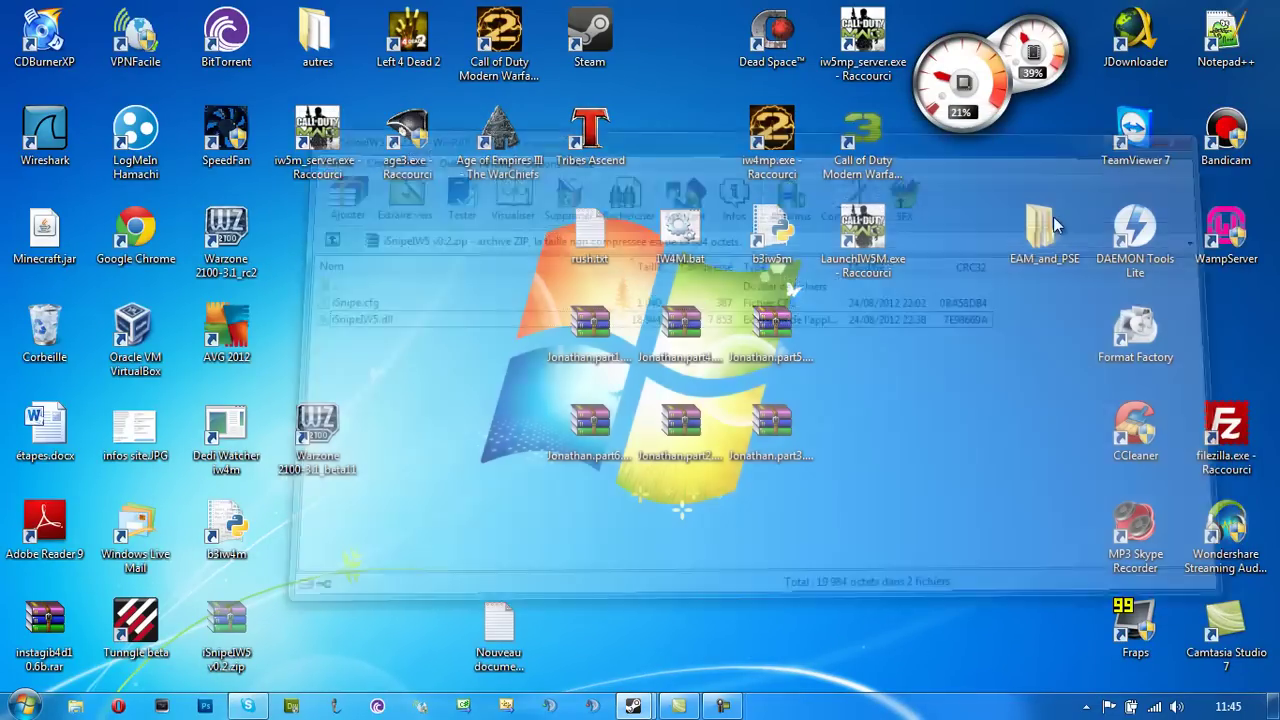
Browse to D:\MW3\callofdutymoderwarfare3\mods in Windows Explorer
{"action": "left_click", "coordinate": [22, 705]}
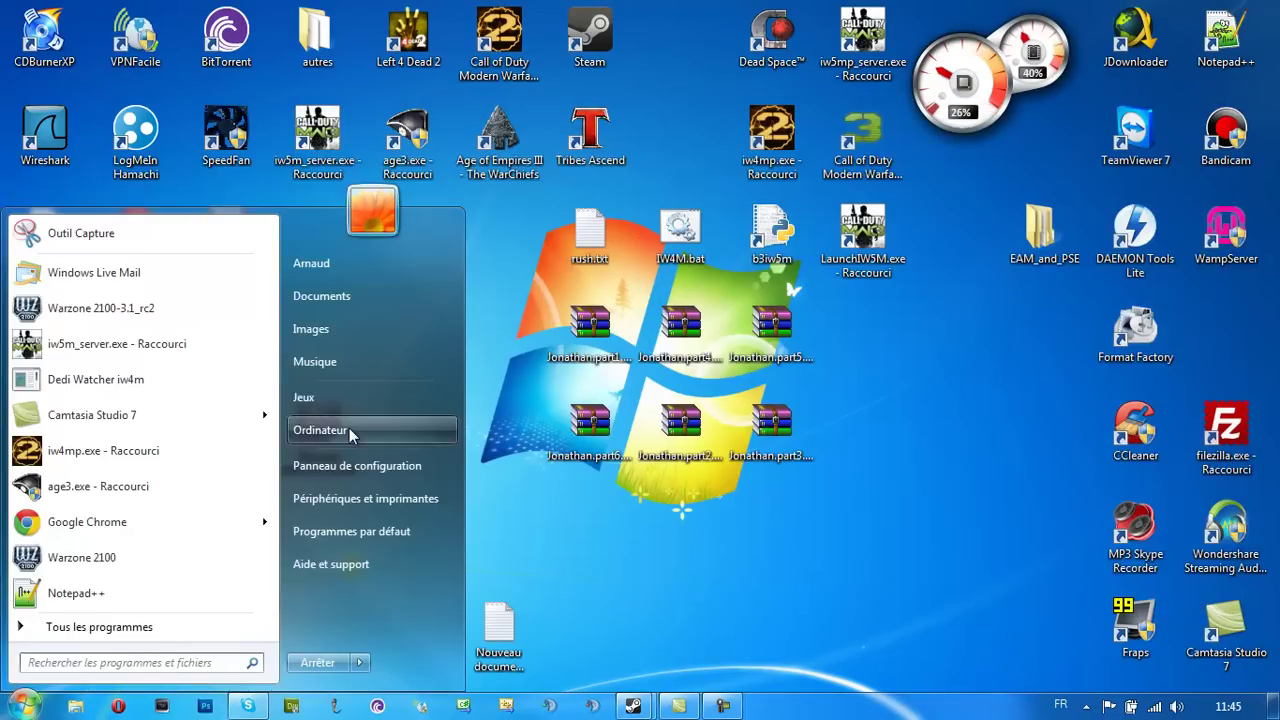
{"action": "left_click", "coordinate": [320, 430]}
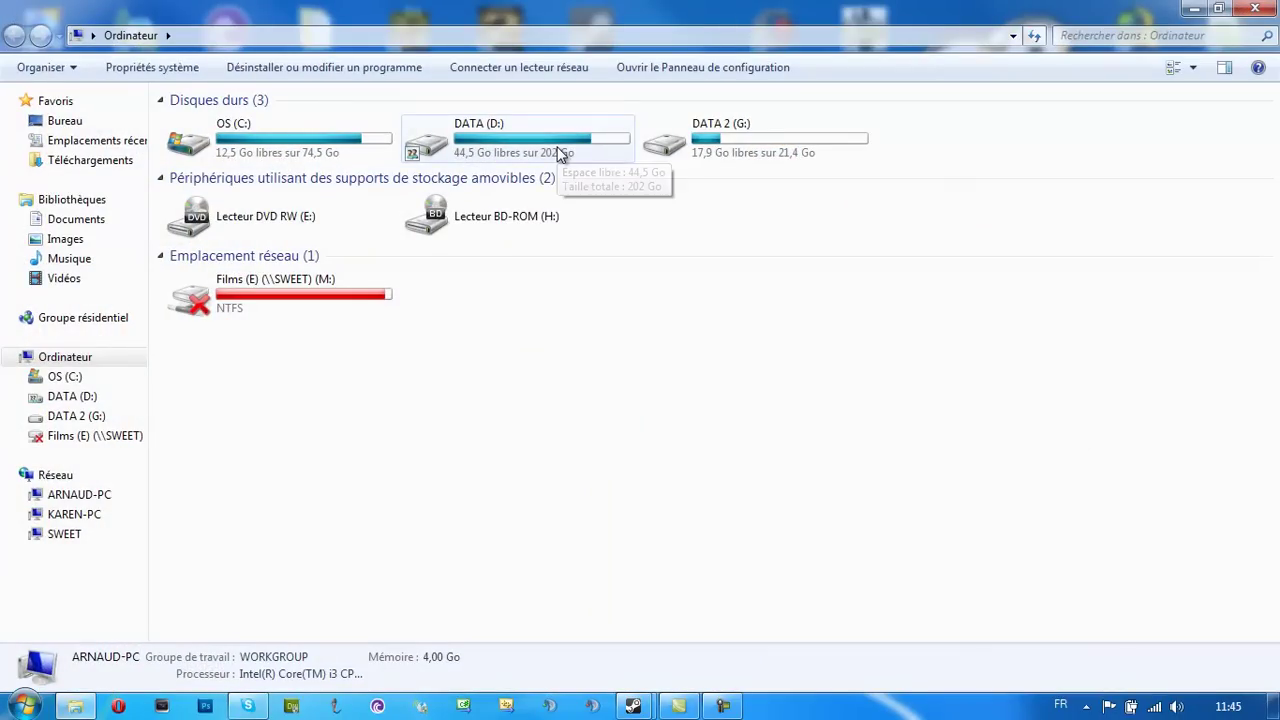
{"action": "left_click", "coordinate": [335, 312]}
{"action": "double_click", "coordinate": [478, 138]}
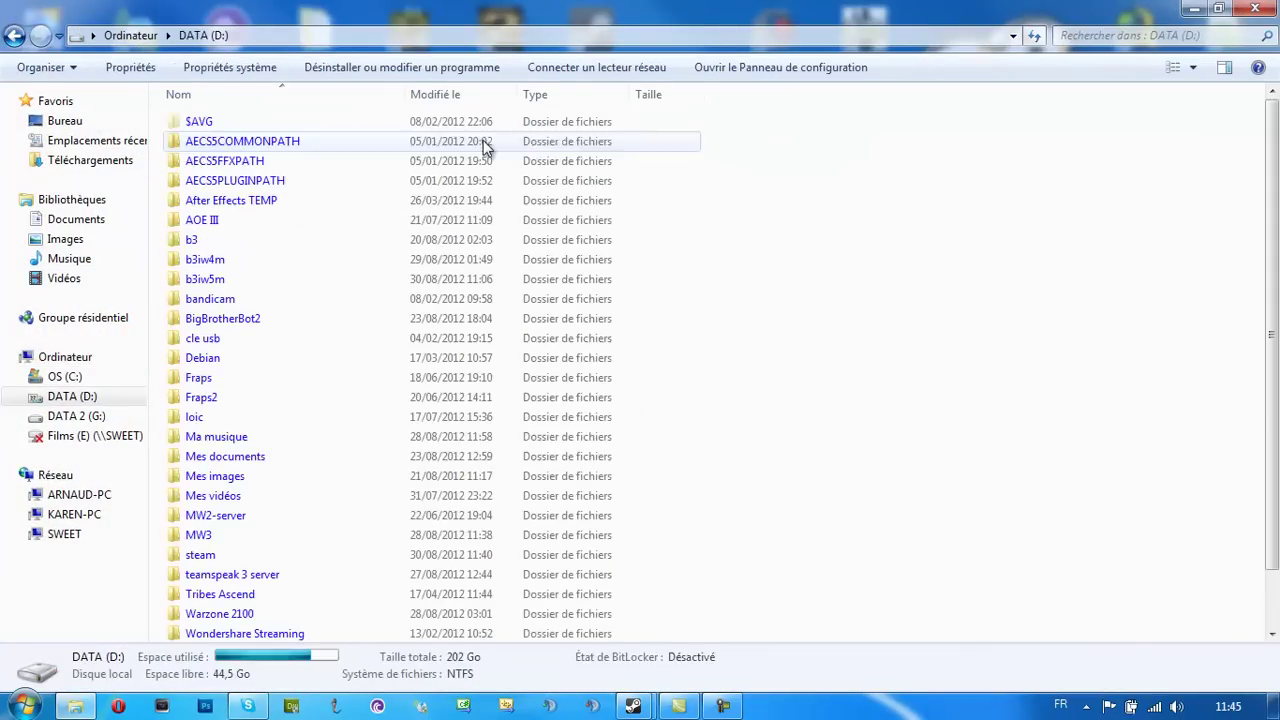
{"action": "double_click", "coordinate": [220, 535]}
{"action": "double_click", "coordinate": [209, 124]}
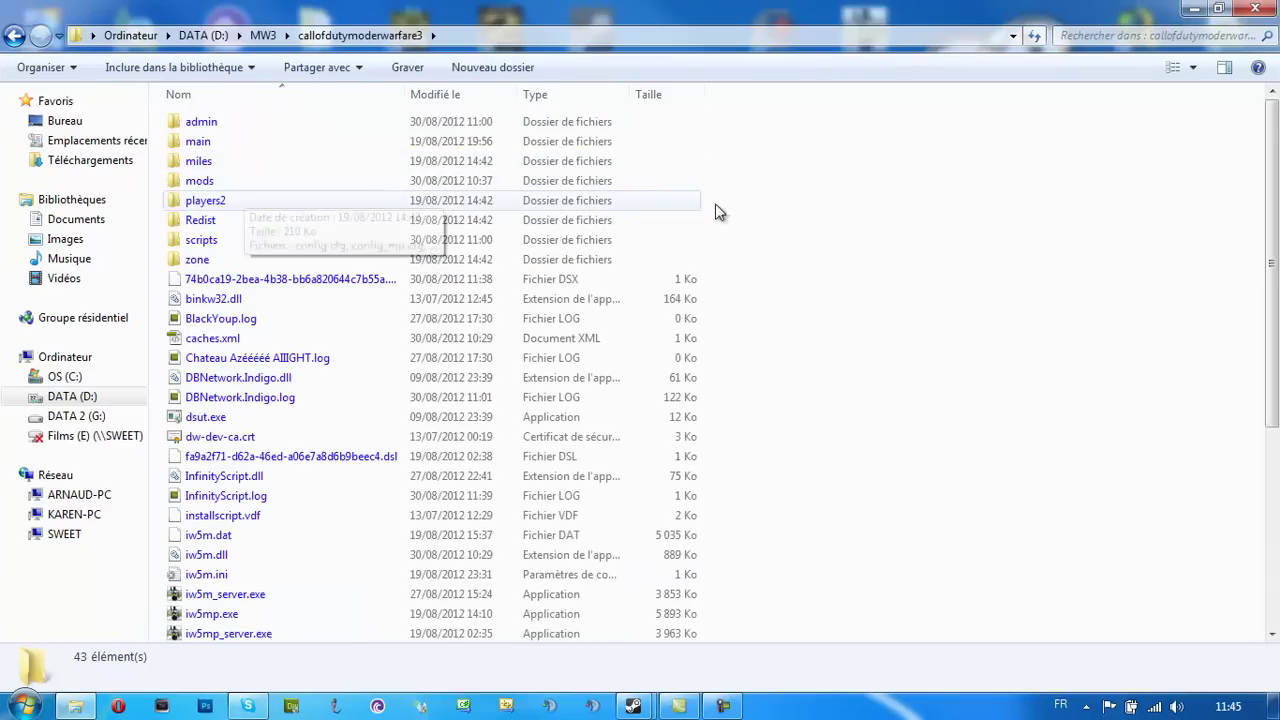
{"action": "double_click", "coordinate": [321, 182]}
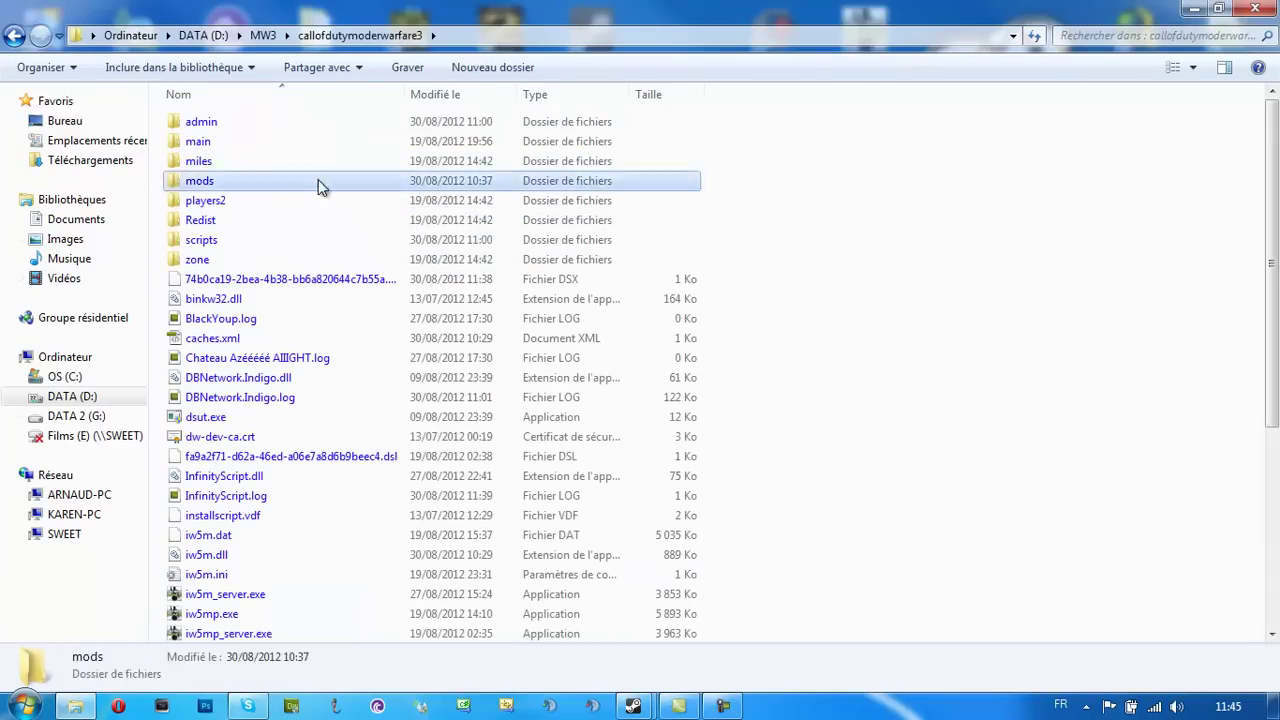
Paste iSnipeIW5 v0.2.zip into mods and extract it there with Extraire ici
{"action": "key", "text": "ctrl+v"}
{"action": "left_click", "coordinate": [205, 145]}
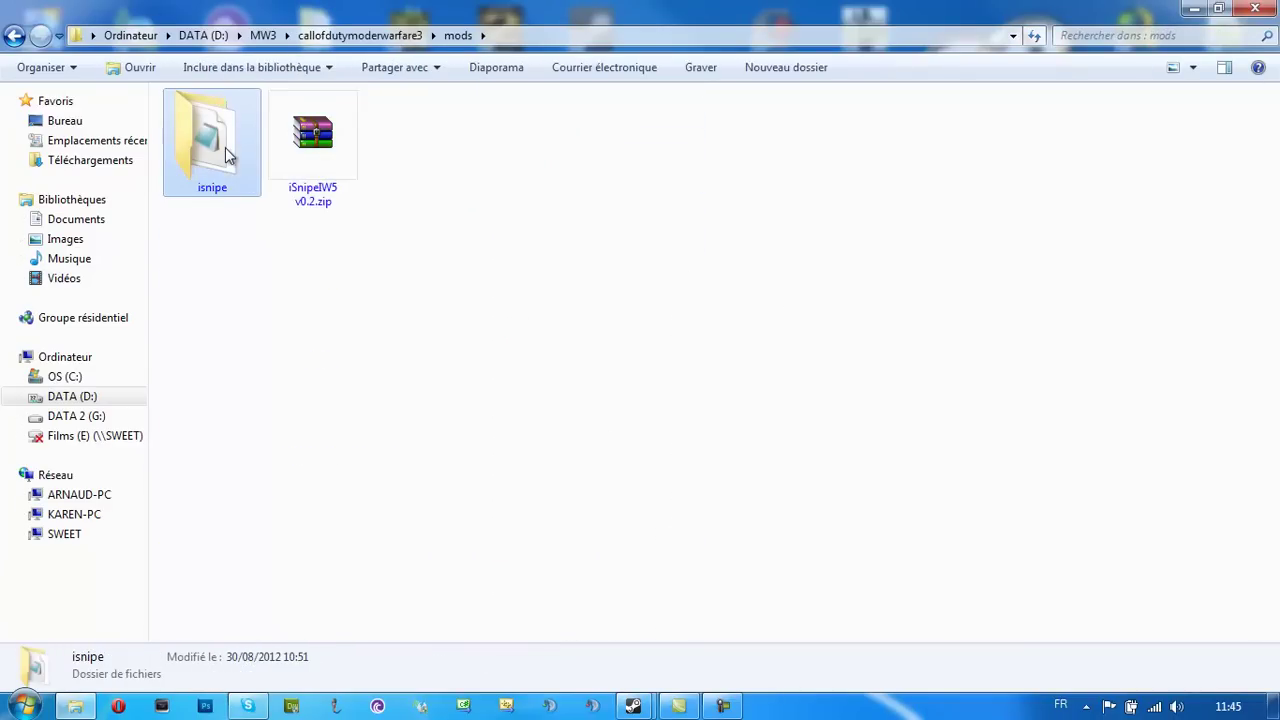
{"action": "right_click", "coordinate": [336, 155]}
{"action": "left_click", "coordinate": [356, 204]}
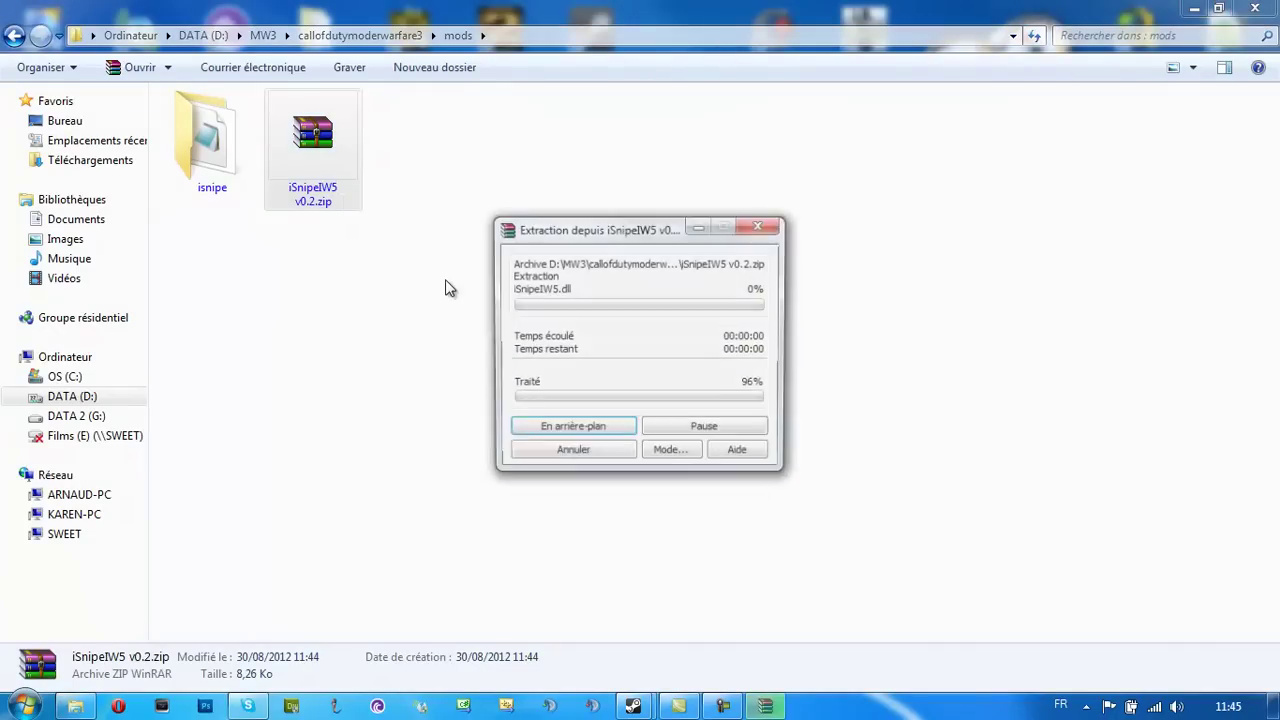
{"action": "left_click", "coordinate": [610, 353]}
{"action": "left_click", "coordinate": [311, 177]}
{"action": "left_click", "coordinate": [522, 362]}
Delete the old isnipe folder and the zip, leaving iSnipe.cfg and iSnipeIW5.dll
{"action": "left_click", "coordinate": [210, 138]}
{"action": "key", "text": "Delete"}
{"action": "key", "text": "Return"}
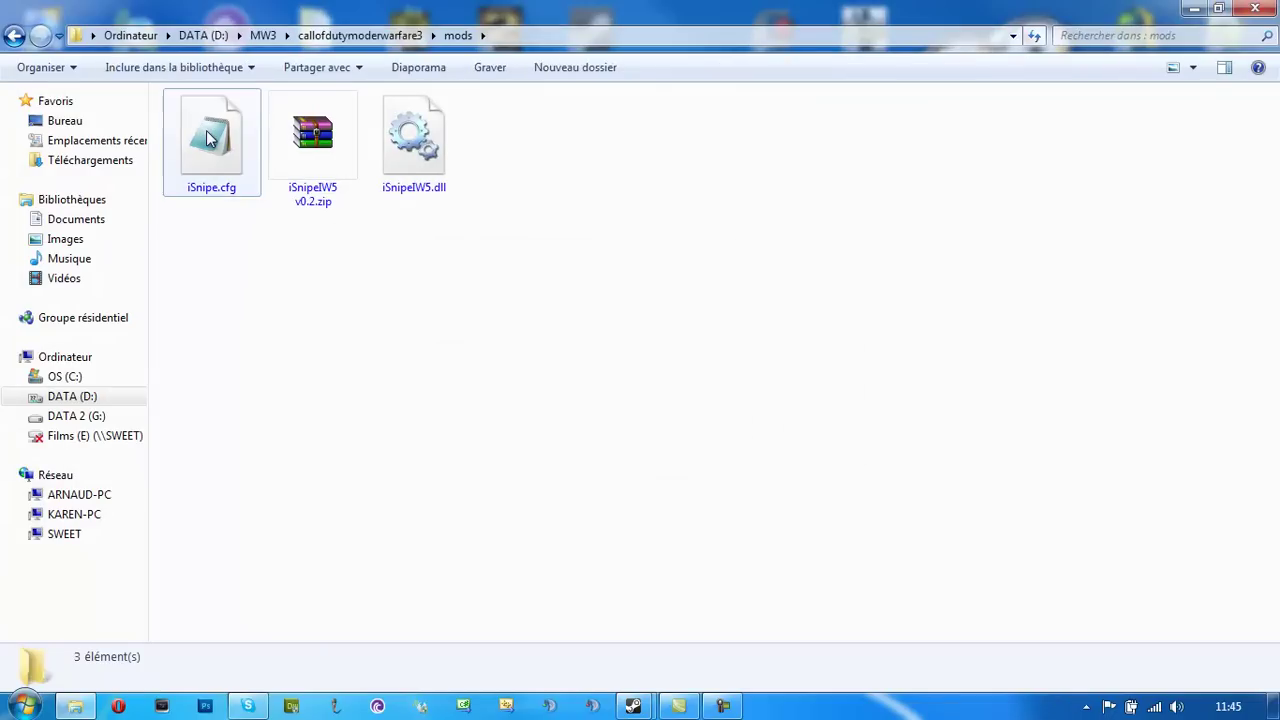
{"action": "left_click", "coordinate": [316, 198], "text": "ctrl"}
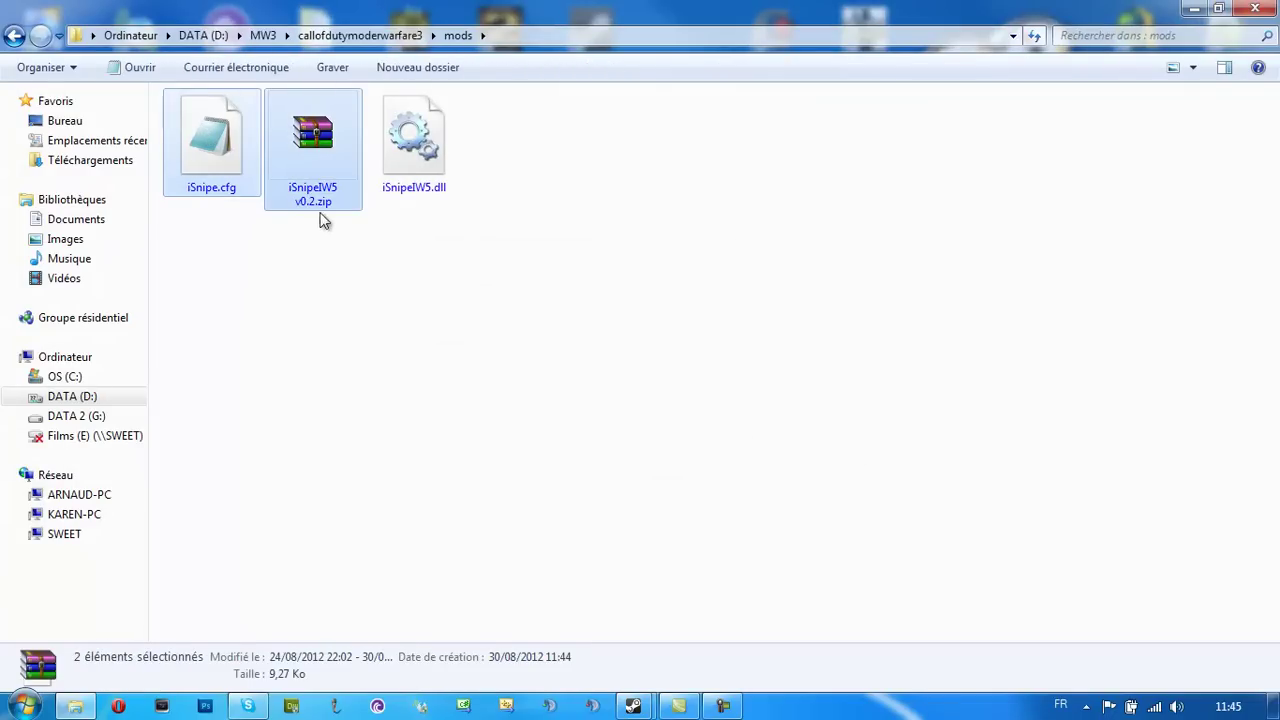
{"action": "left_click", "coordinate": [319, 205]}
{"action": "key", "text": "Delete"}
{"action": "key", "text": "Return"}
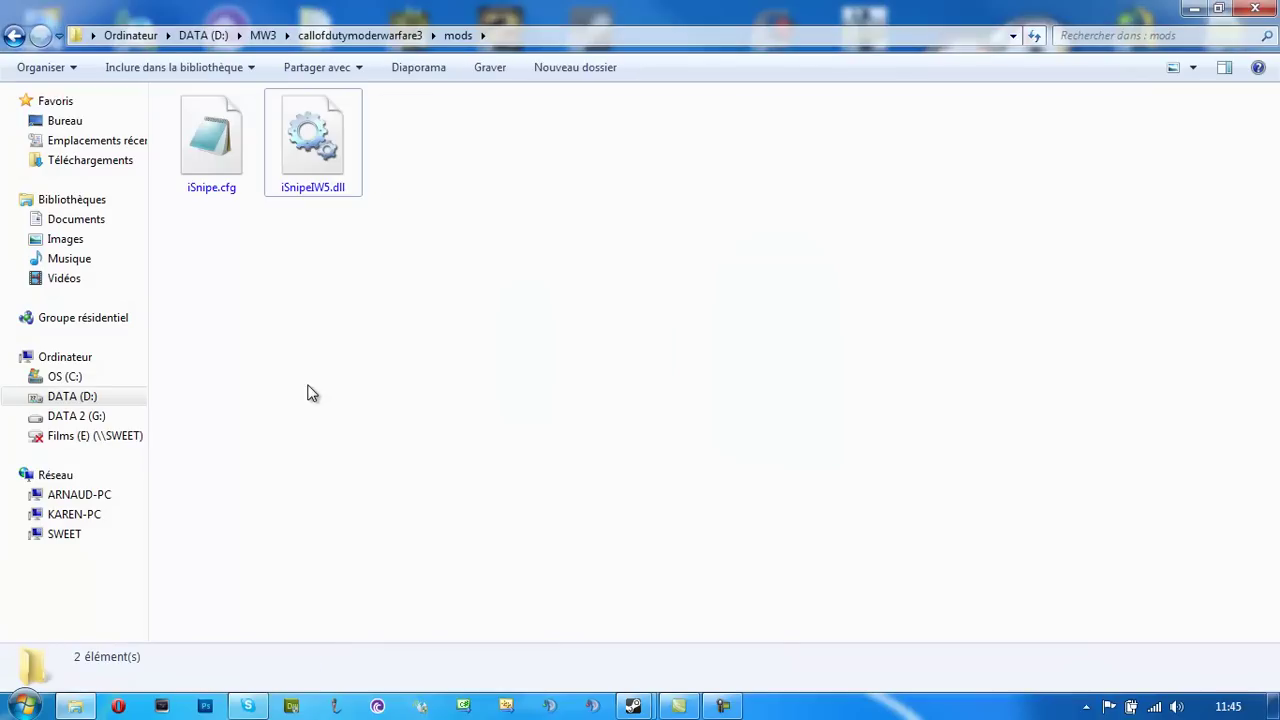
{"action": "left_click", "coordinate": [212, 150]}
{"action": "left_click", "coordinate": [323, 323]}
{"action": "left_click", "coordinate": [321, 199]}
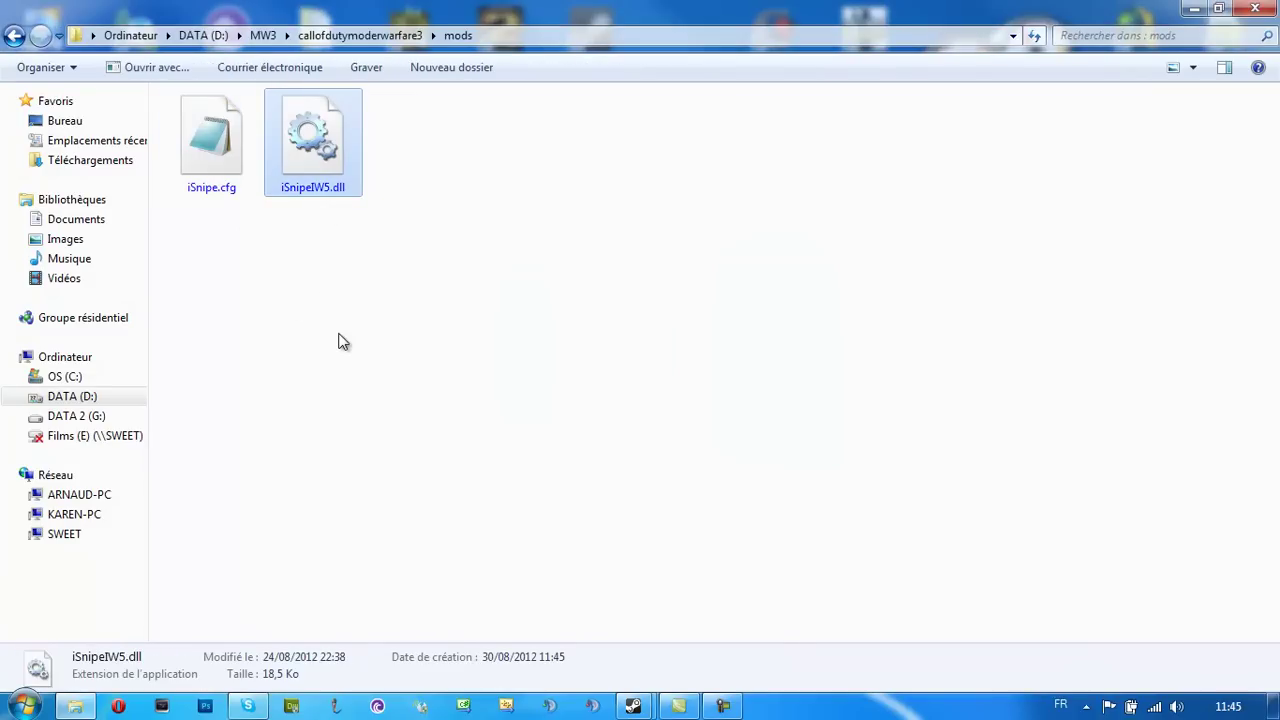
{"action": "left_click", "coordinate": [333, 278]}
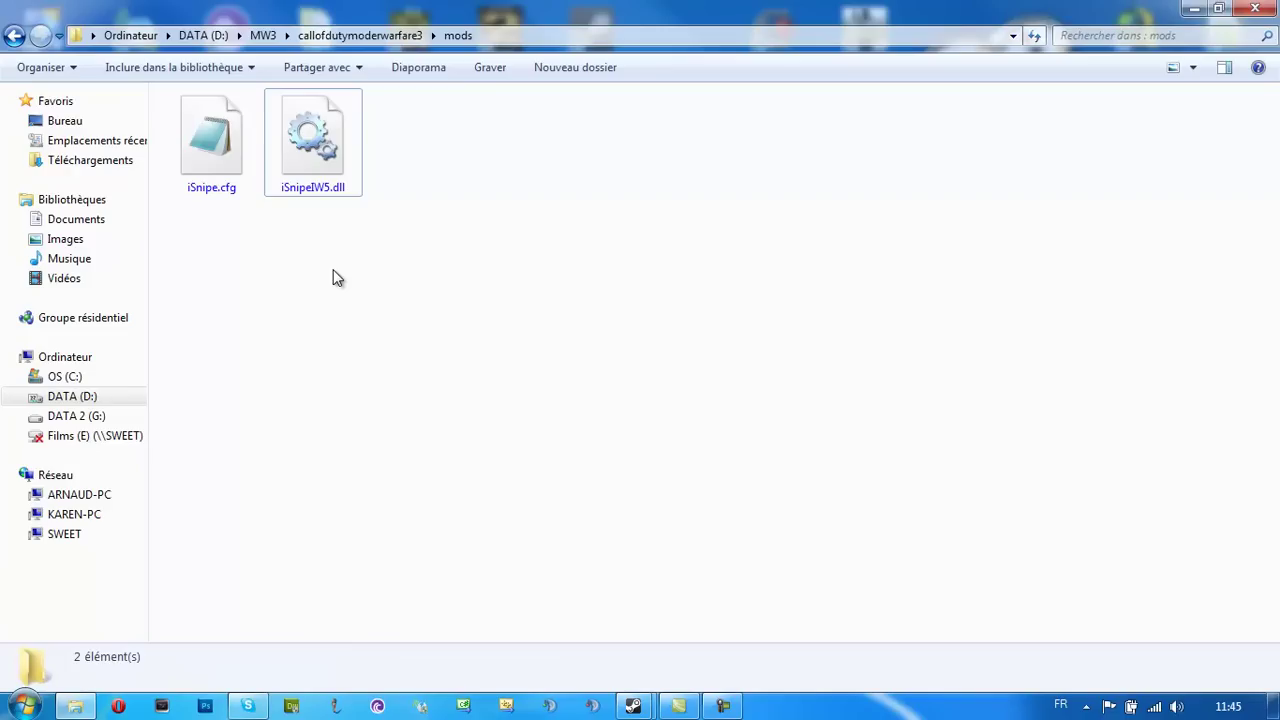
Move iSnipeIW5.dll into the scripts folder, replacing the existing copy
{"action": "left_click", "coordinate": [248, 162]}
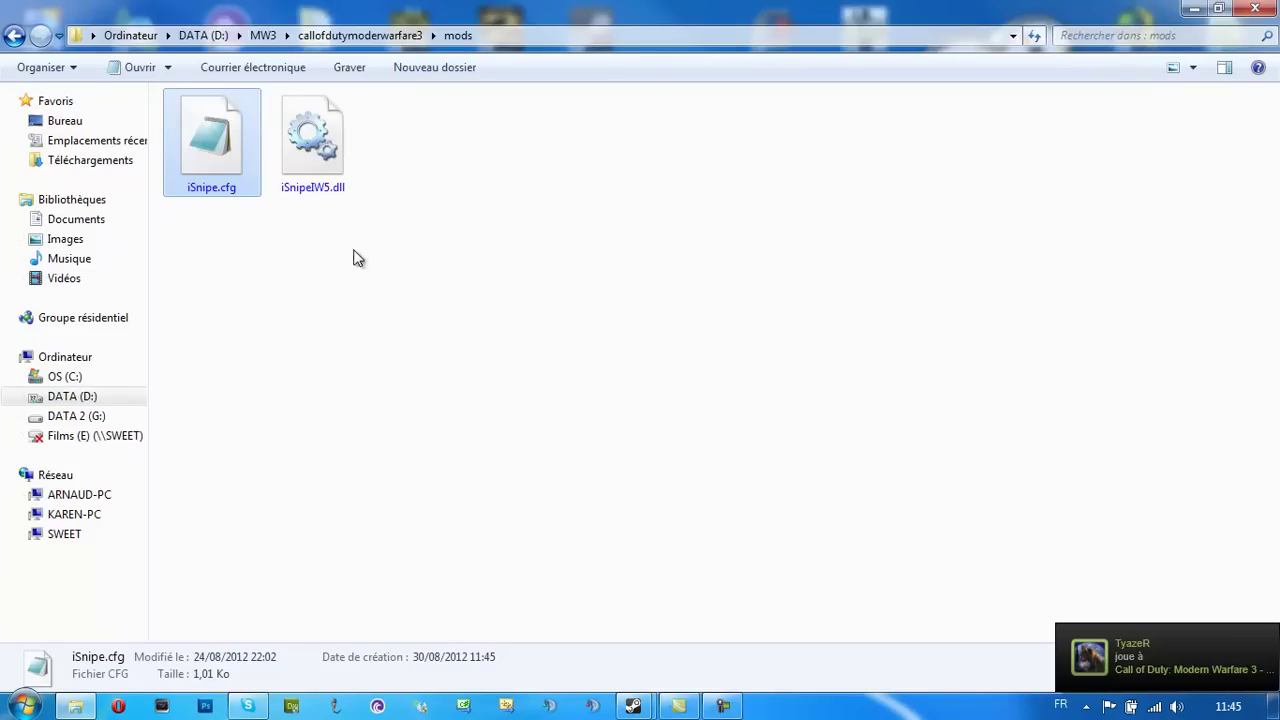
{"action": "key", "text": "Right"}
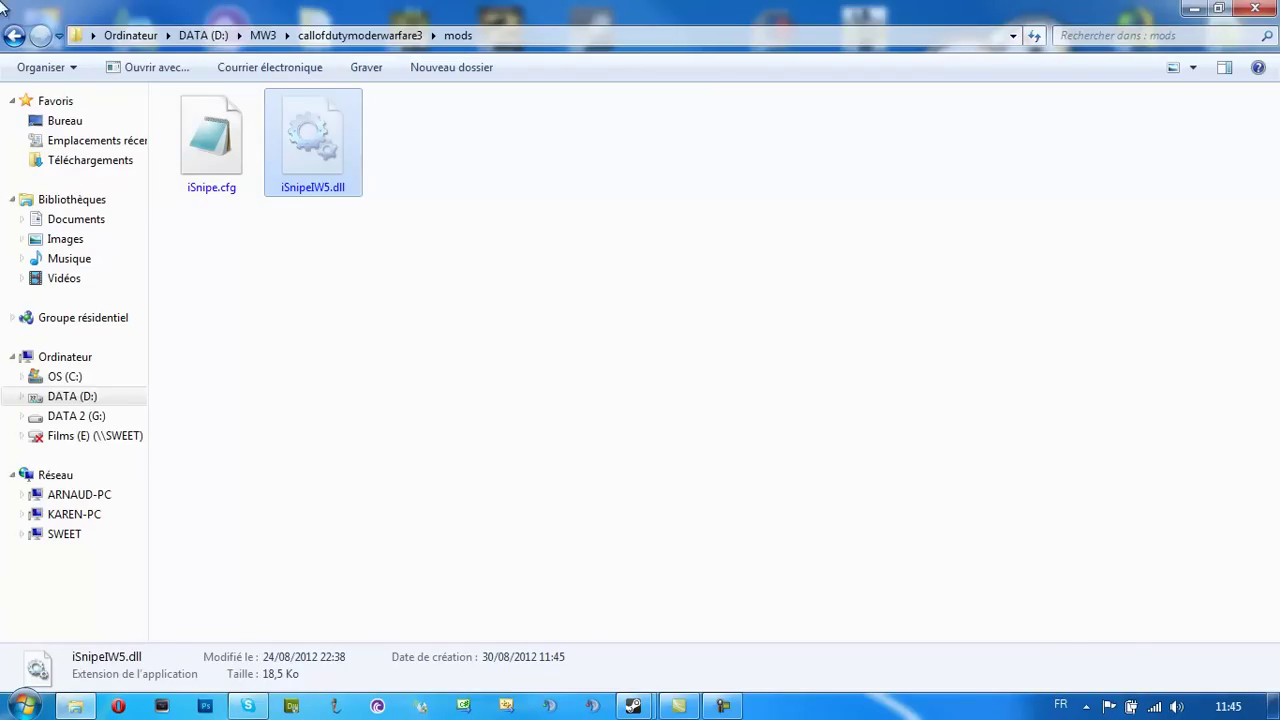
{"action": "left_click", "coordinate": [377, 35]}
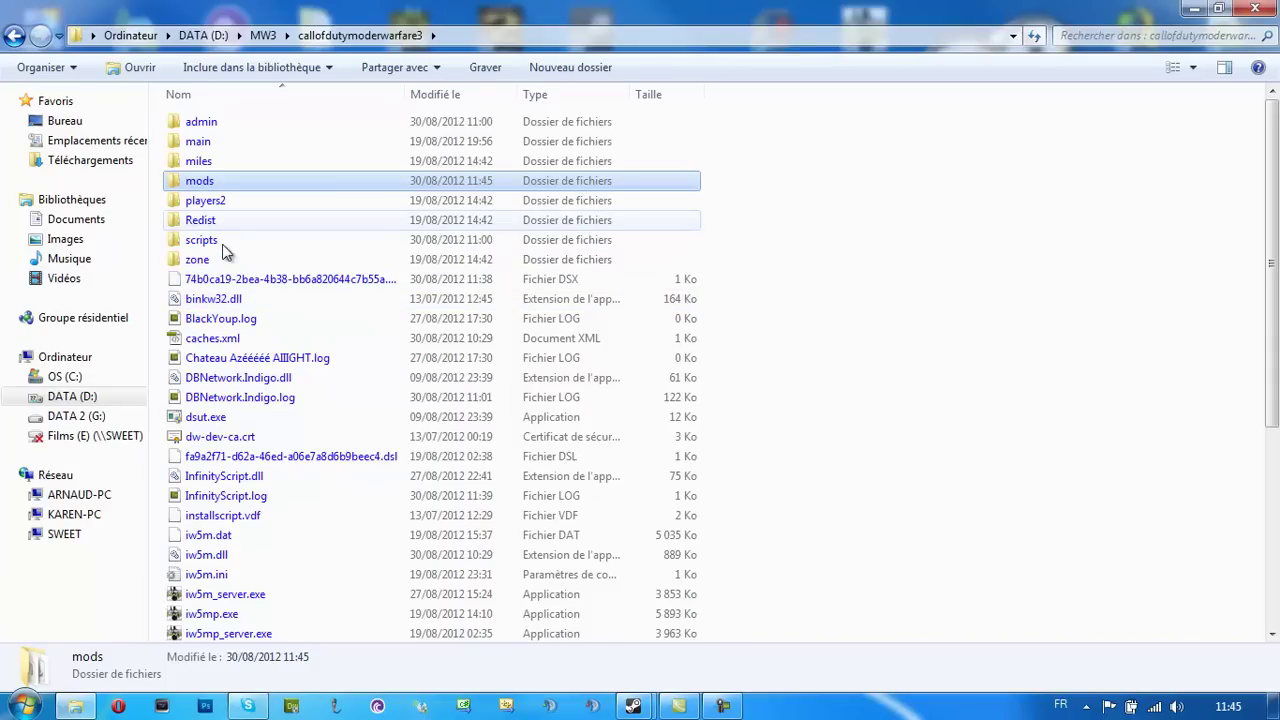
{"action": "double_click", "coordinate": [266, 240]}
{"action": "key", "text": "ctrl+v"}
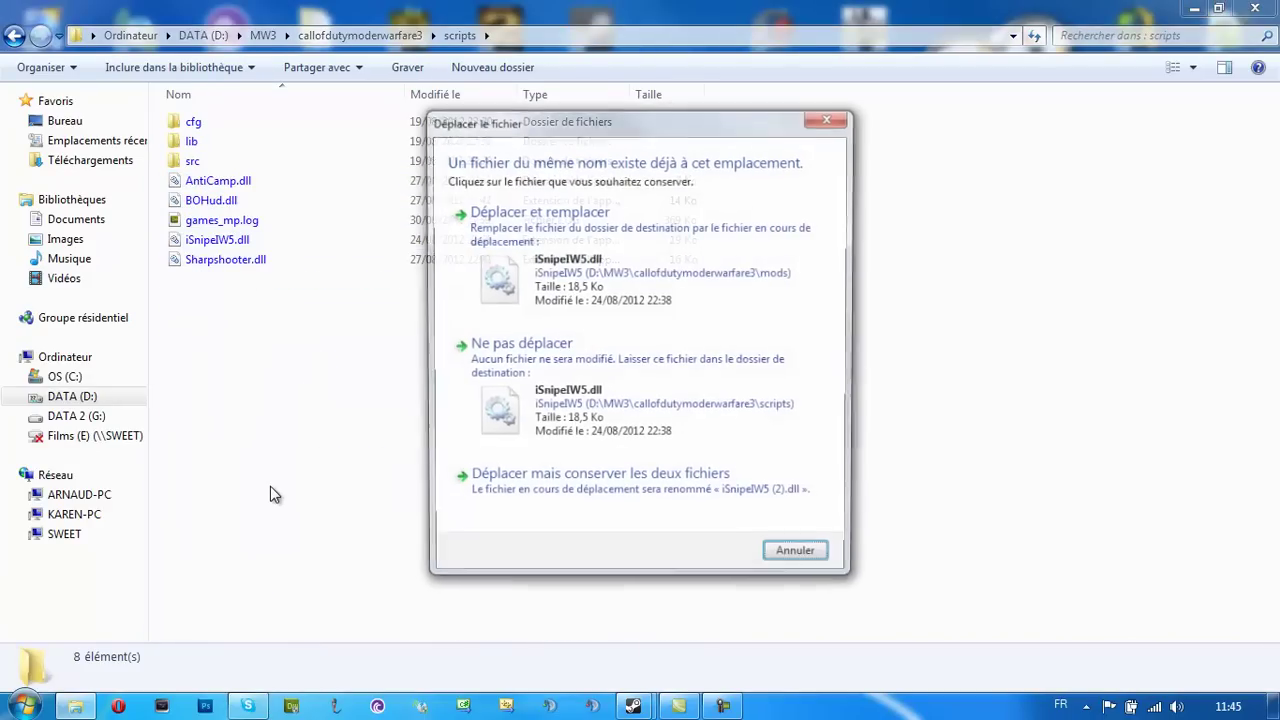
{"action": "left_click", "coordinate": [790, 257]}
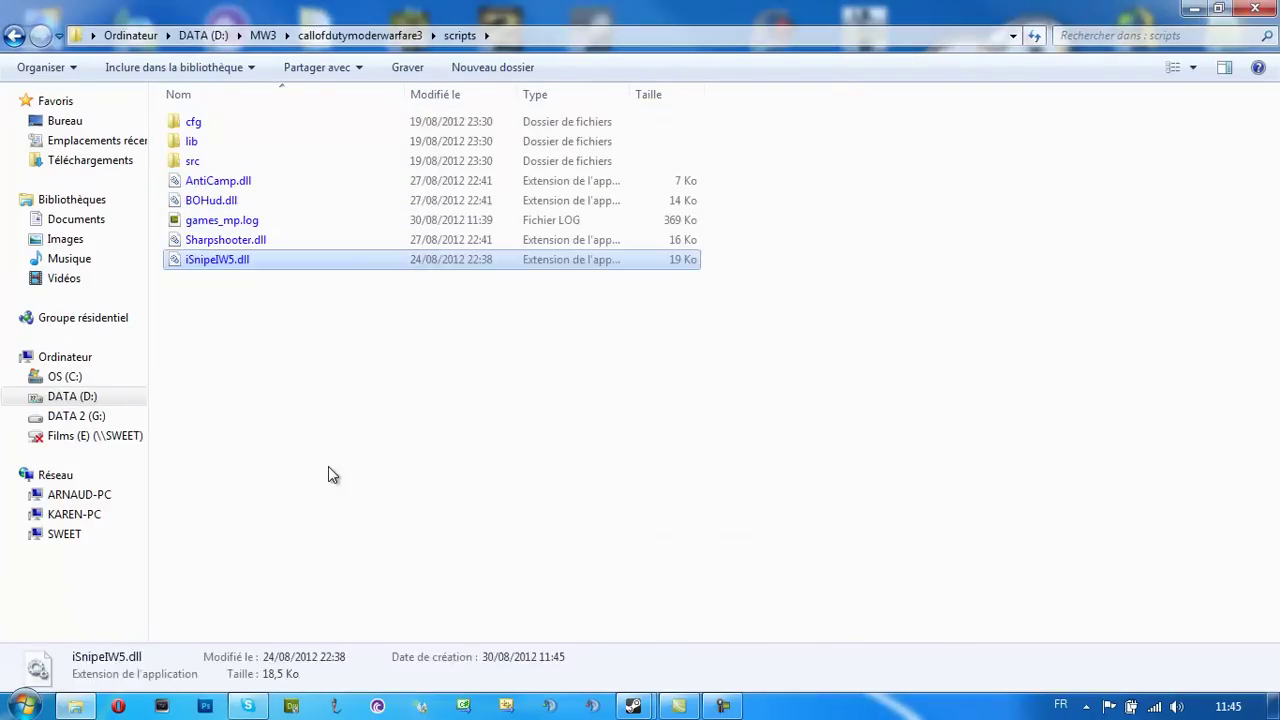
Move iSnipe.cfg from mods into the admin folder
{"action": "left_click", "coordinate": [13, 35]}
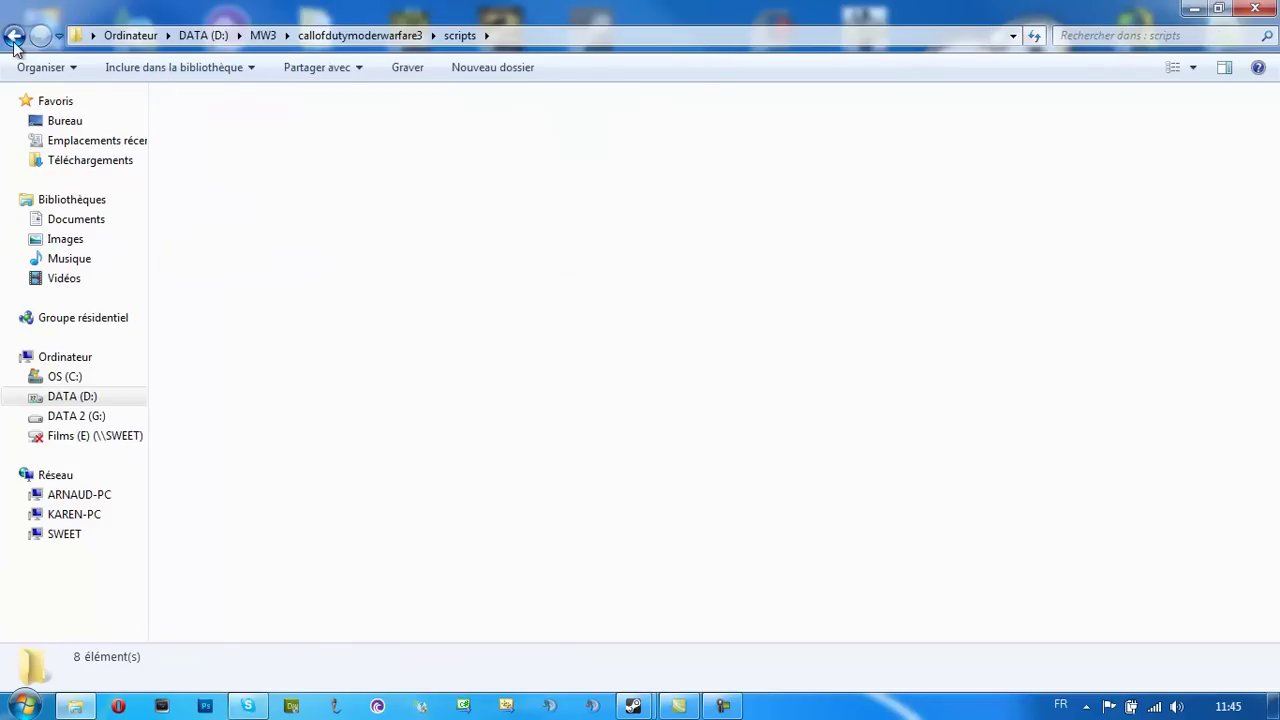
{"action": "double_click", "coordinate": [226, 190]}
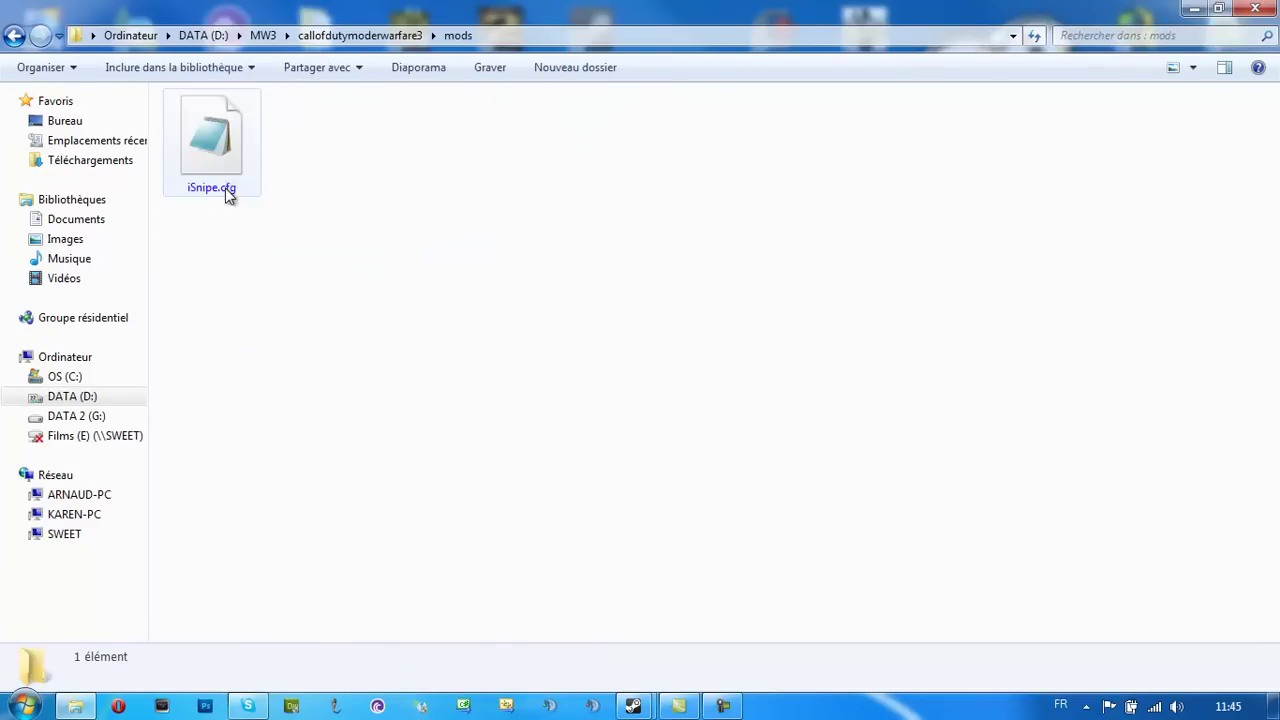
{"action": "left_click", "coordinate": [229, 190]}
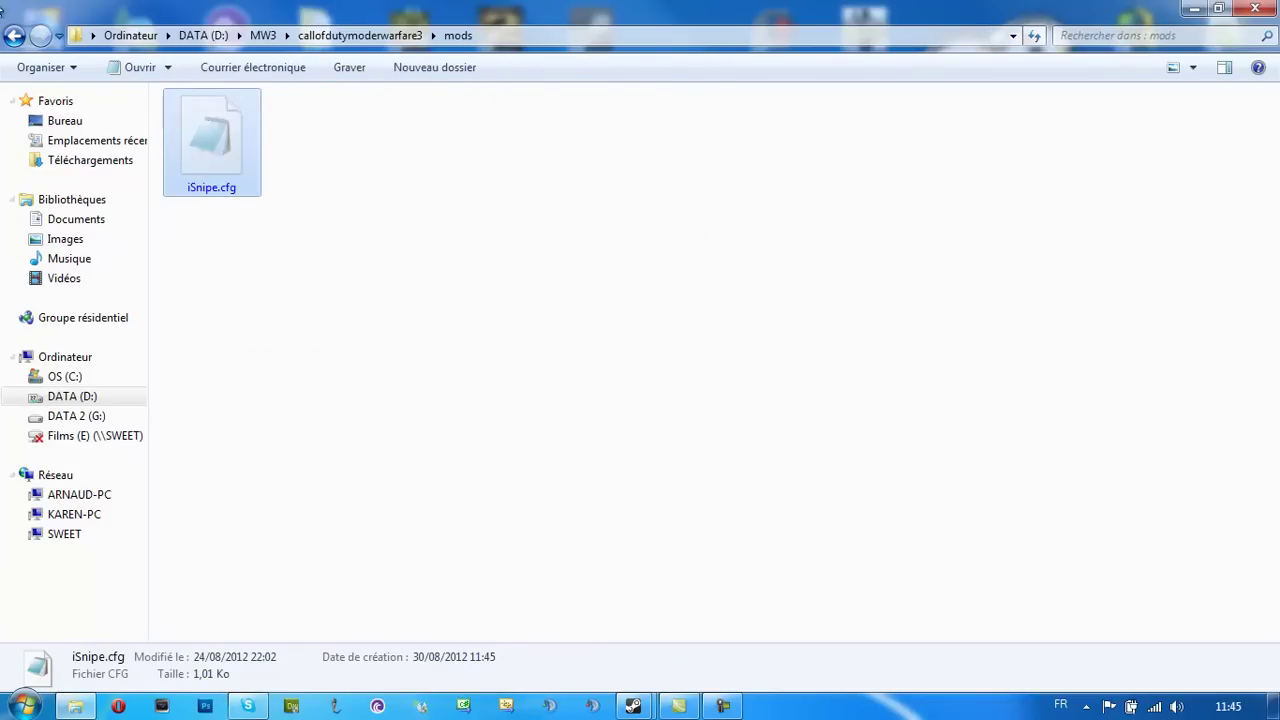
{"action": "left_click", "coordinate": [13, 35]}
{"action": "double_click", "coordinate": [243, 120]}
{"action": "key", "text": "ctrl+v"}
{"action": "left_click", "coordinate": [251, 598]}
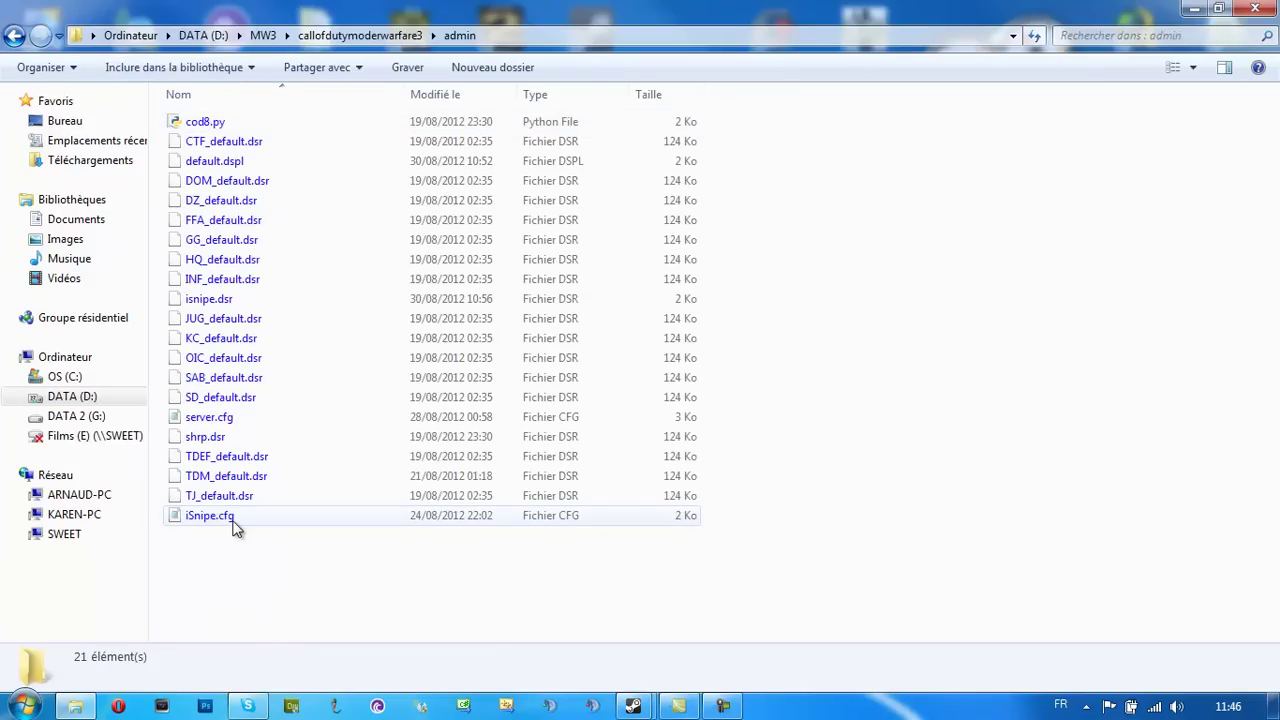
Delete the old isnipe.dsr from the admin folder
{"action": "left_click", "coordinate": [230, 318]}
{"action": "left_click", "coordinate": [229, 301]}
{"action": "key", "text": "Delete"}
{"action": "key", "text": "Return"}
Create a new empty text document in the admin folder
{"action": "right_click", "coordinate": [304, 544]}
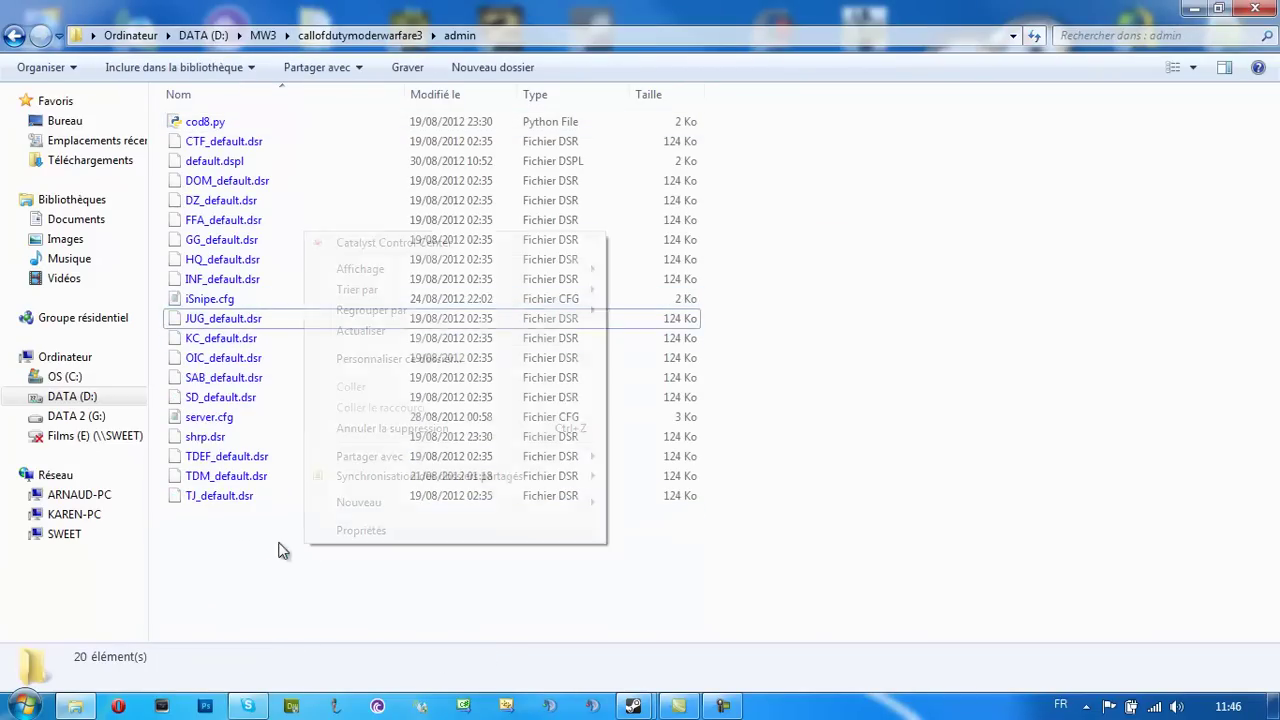
{"action": "mouse_move", "coordinate": [340, 505]}
{"action": "left_click", "coordinate": [654, 446]}
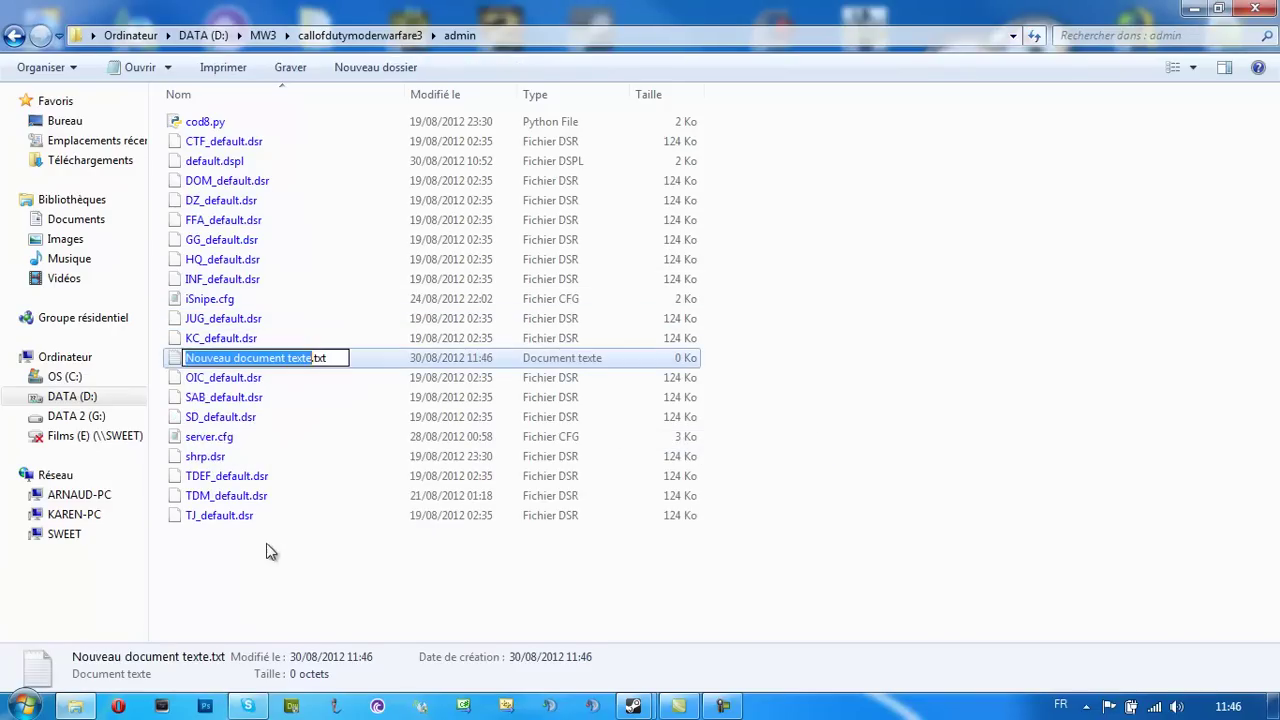
{"action": "left_click", "coordinate": [339, 358]}
{"action": "left_click", "coordinate": [397, 466]}
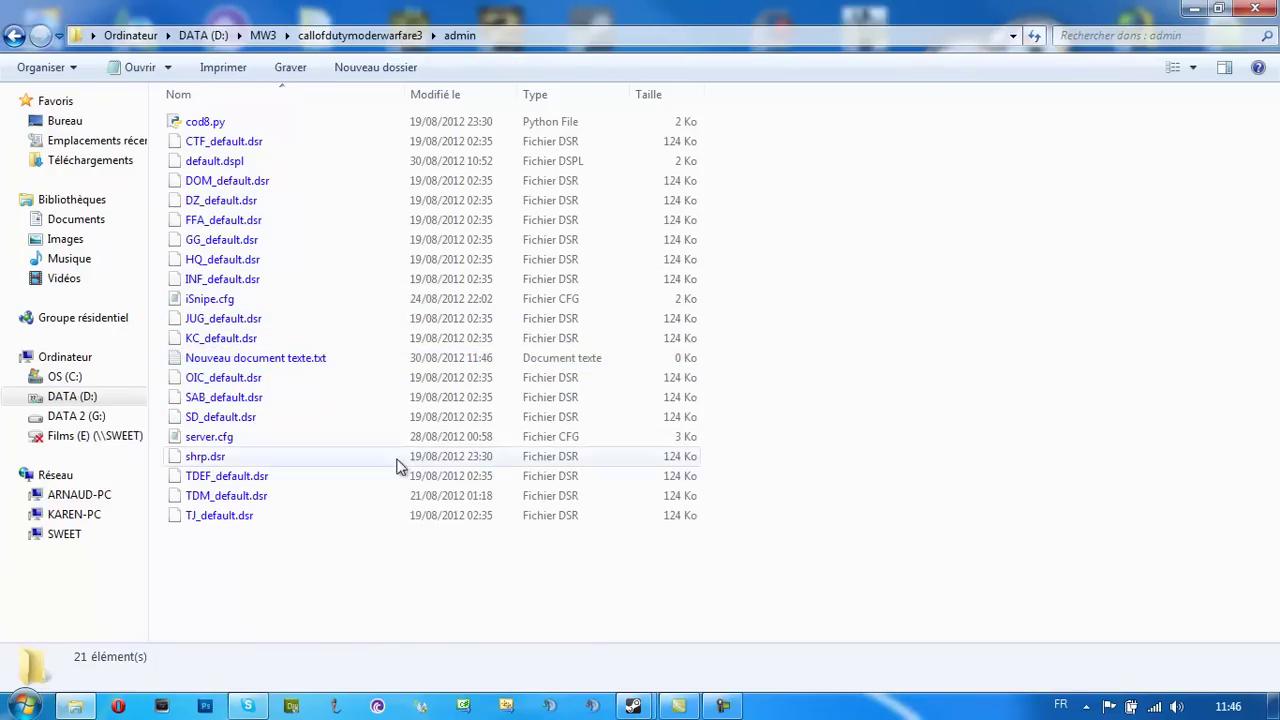
{"action": "left_click", "coordinate": [326, 366]}
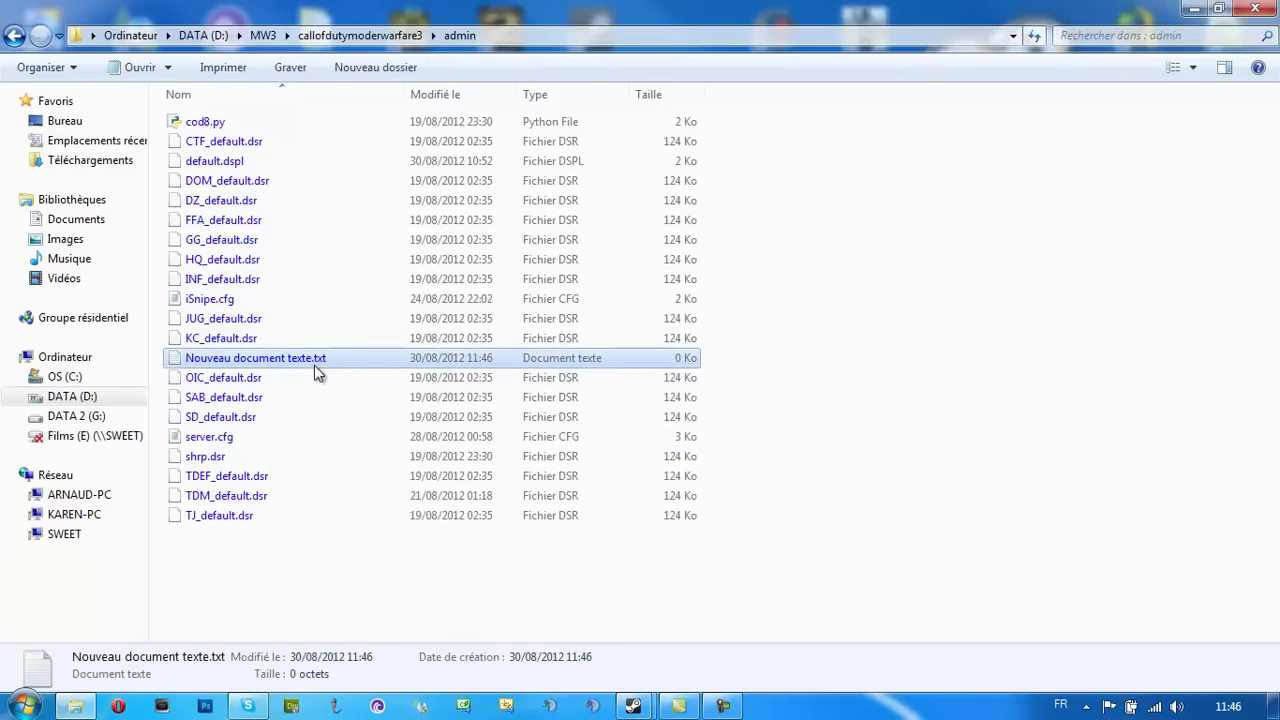
Turn on showing file extensions in Folder and search options
{"action": "left_click", "coordinate": [64, 72]}
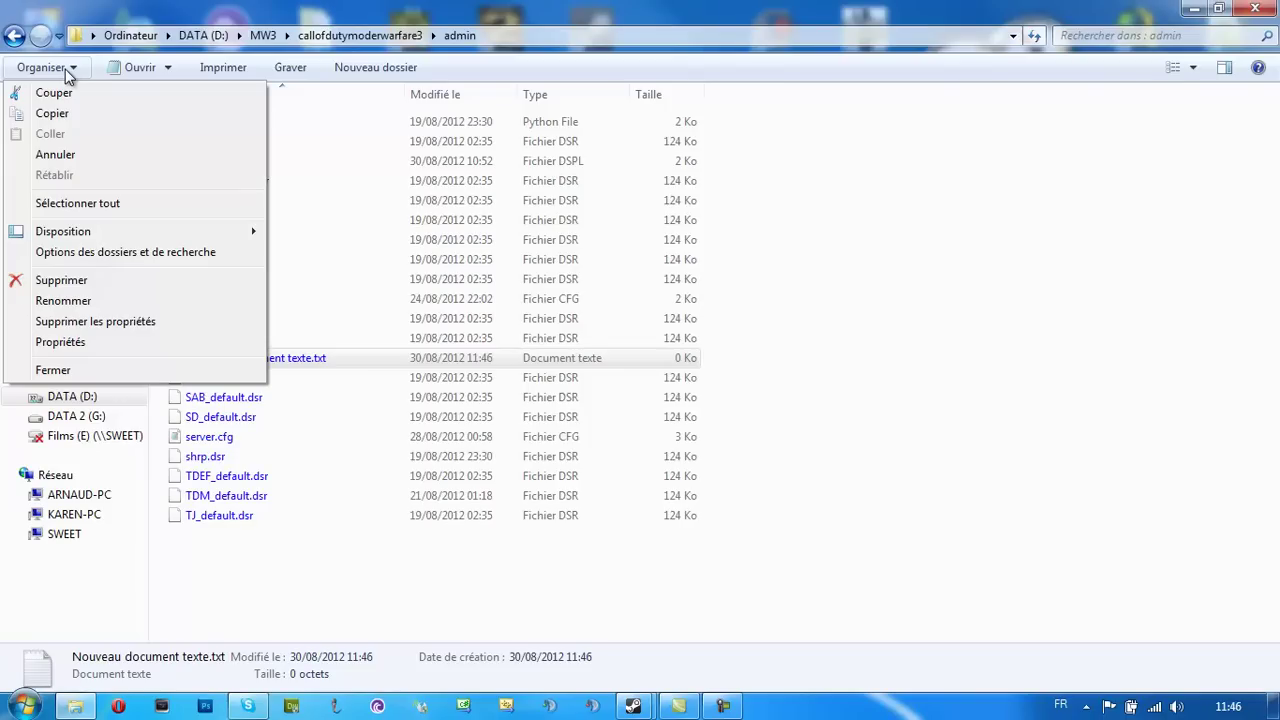
{"action": "mouse_move", "coordinate": [147, 238]}
{"action": "left_click", "coordinate": [80, 258]}
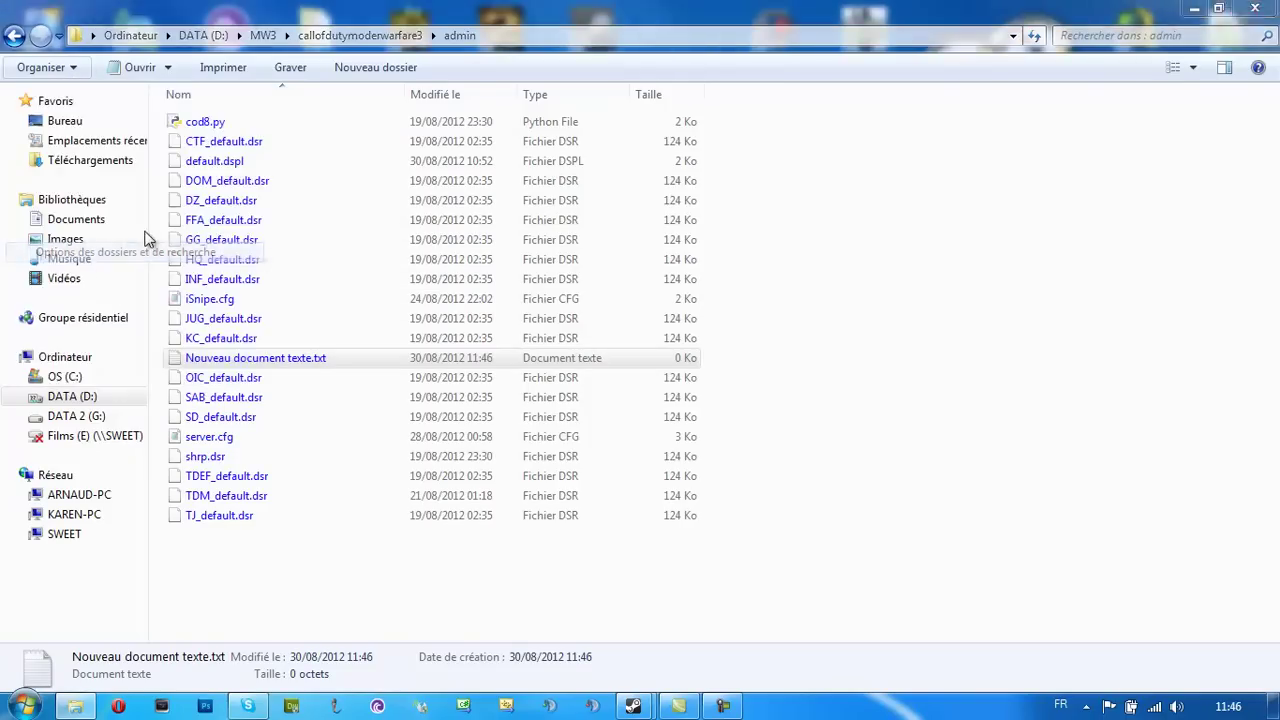
{"action": "left_click", "coordinate": [108, 114]}
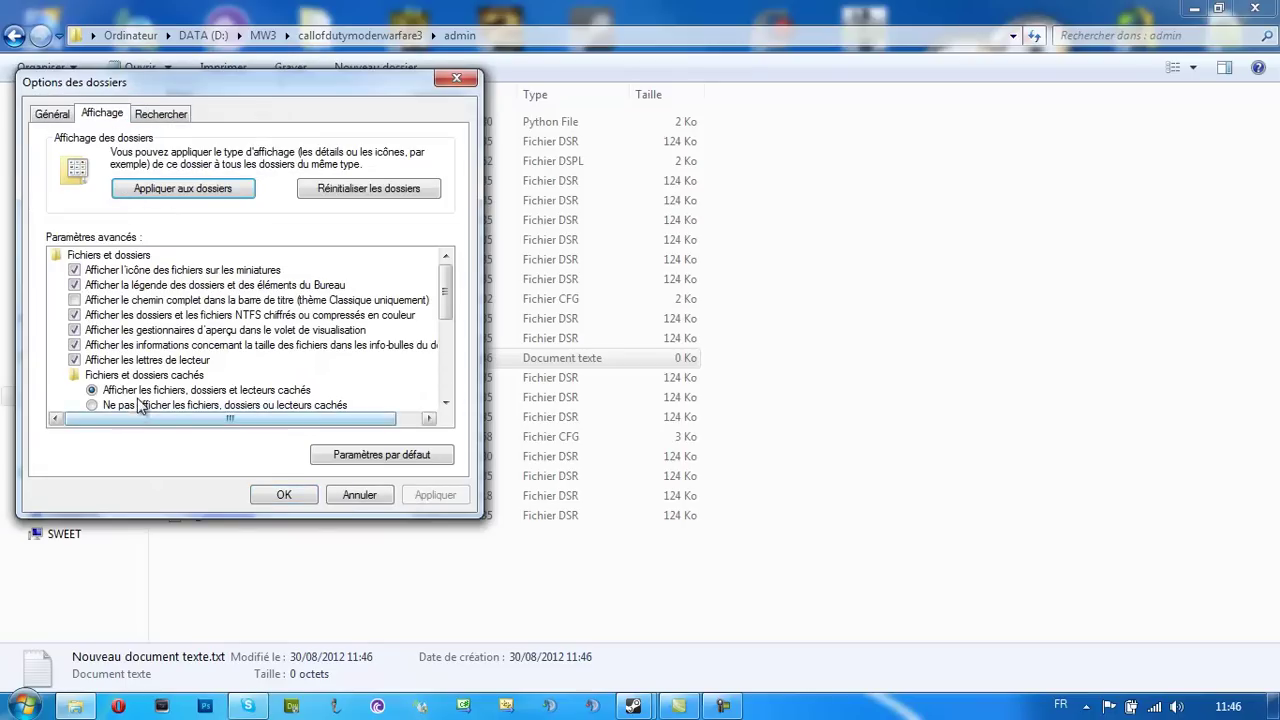
{"action": "left_click_drag", "start_coordinate": [447, 277], "coordinate": [444, 312]}
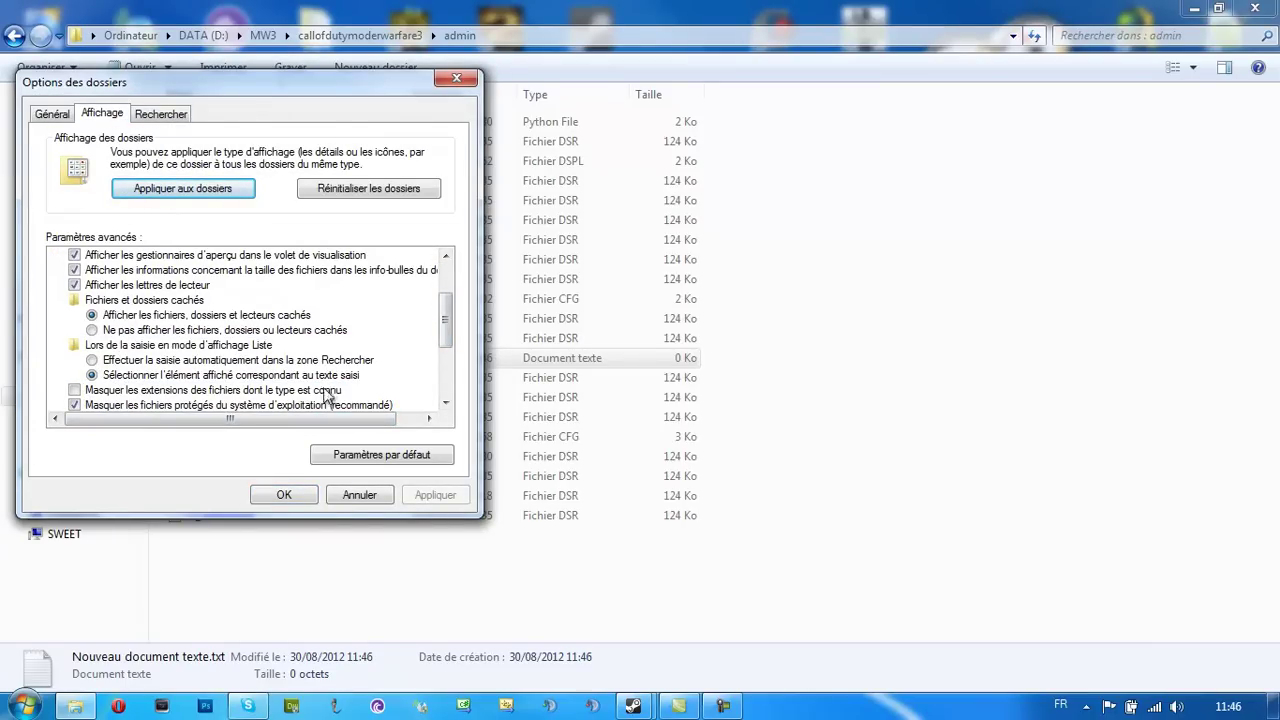
{"action": "left_click", "coordinate": [284, 494]}
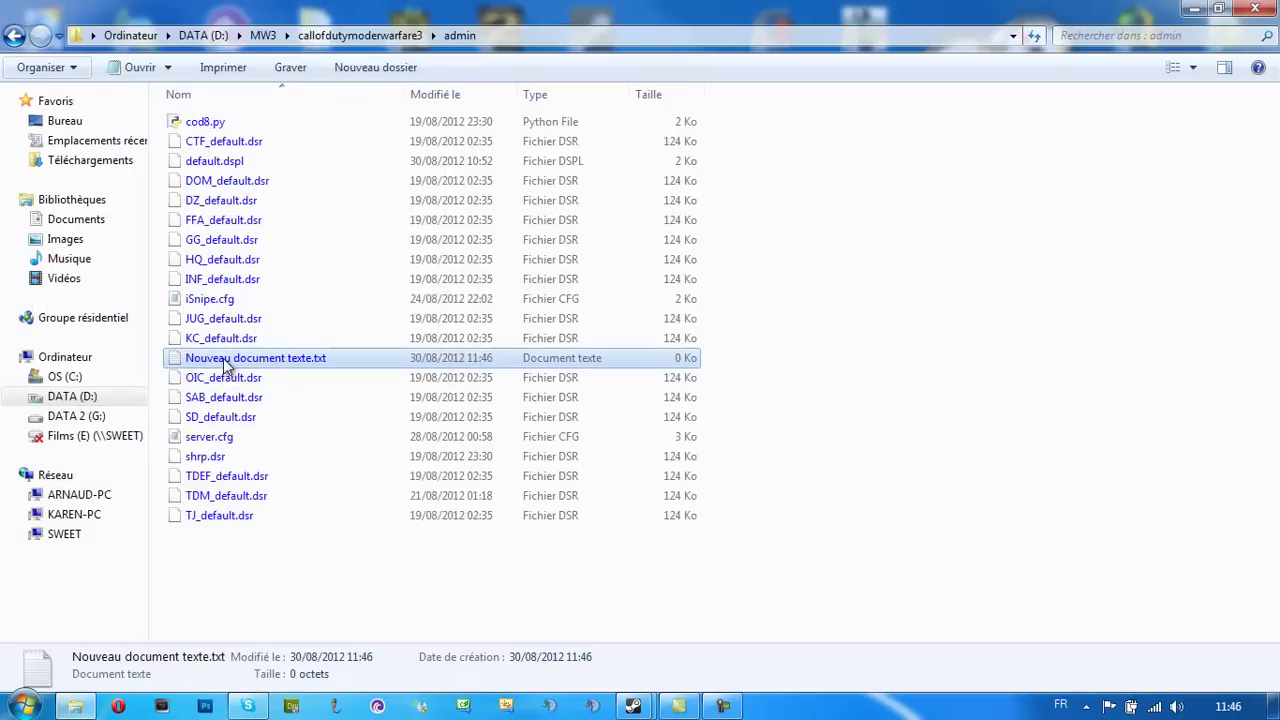
Rename the text document to isnipe.dsr and accept the extension change
{"action": "right_click", "coordinate": [314, 359]}
{"action": "left_click", "coordinate": [395, 648]}
{"action": "left_click", "coordinate": [336, 362]}
{"action": "key", "text": "ctrl+a"}
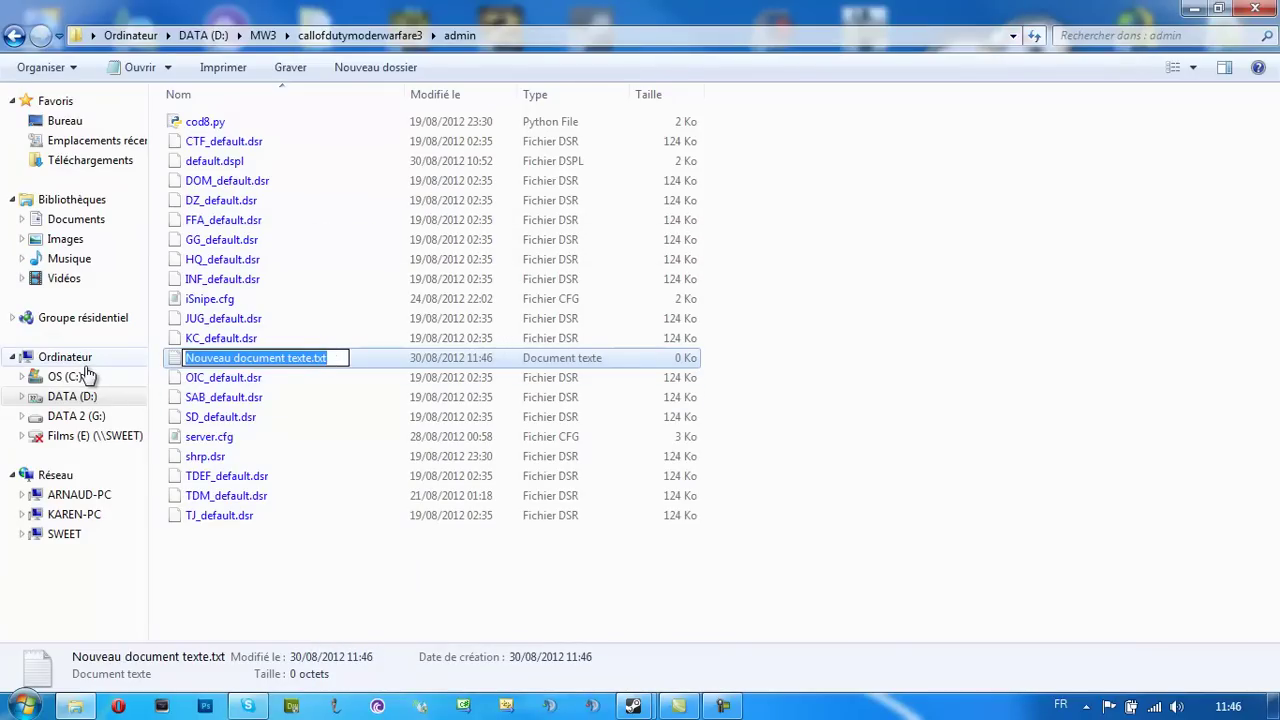
{"action": "type", "text": "isnipe.d"}
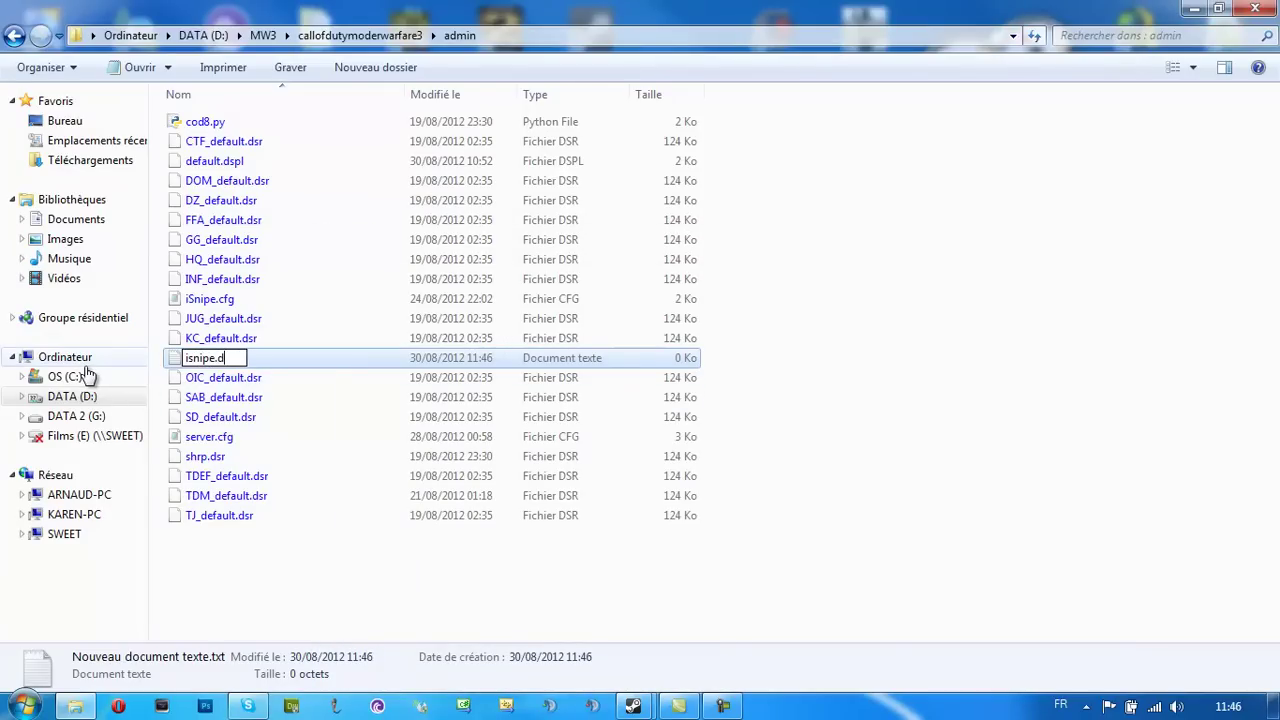
{"action": "type", "text": "sr"}
{"action": "key", "text": "Return"}
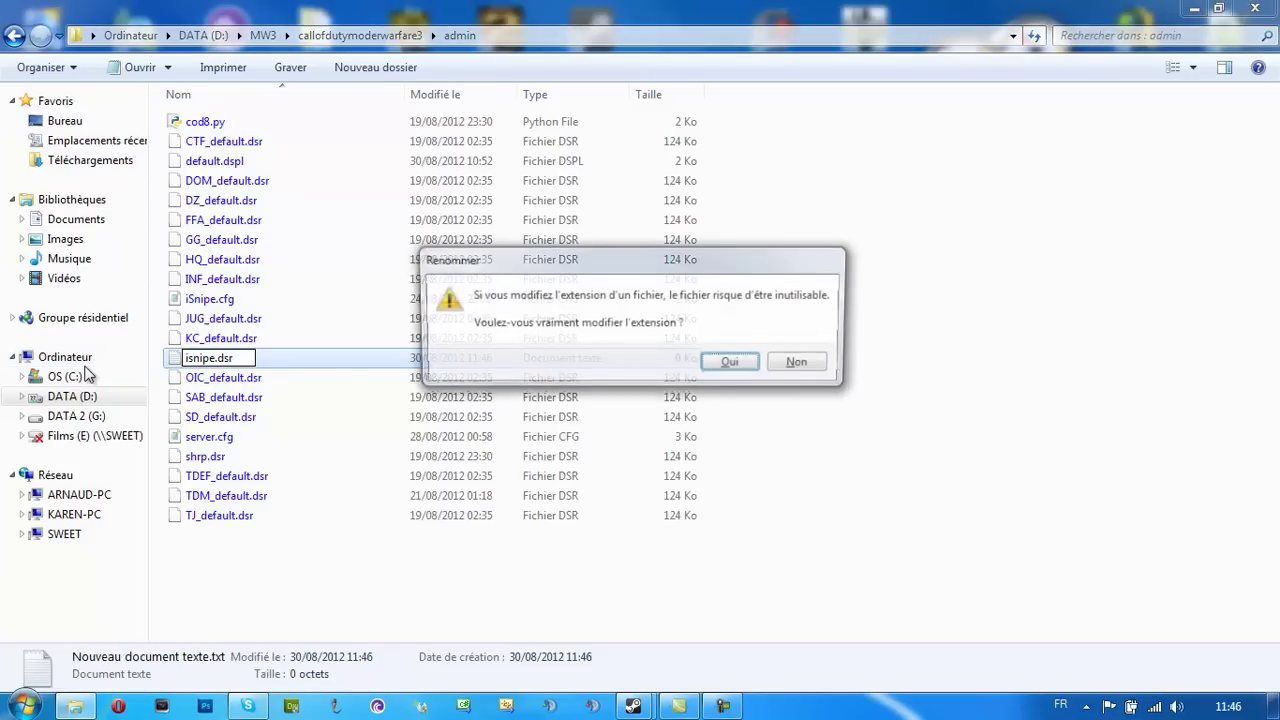
{"action": "key", "text": "Return"}
{"action": "right_click", "coordinate": [220, 318]}
Open isnipe.dsr in Notepad++ and paste in all of iSnipe.cfg's settings
{"action": "left_click", "coordinate": [305, 381]}
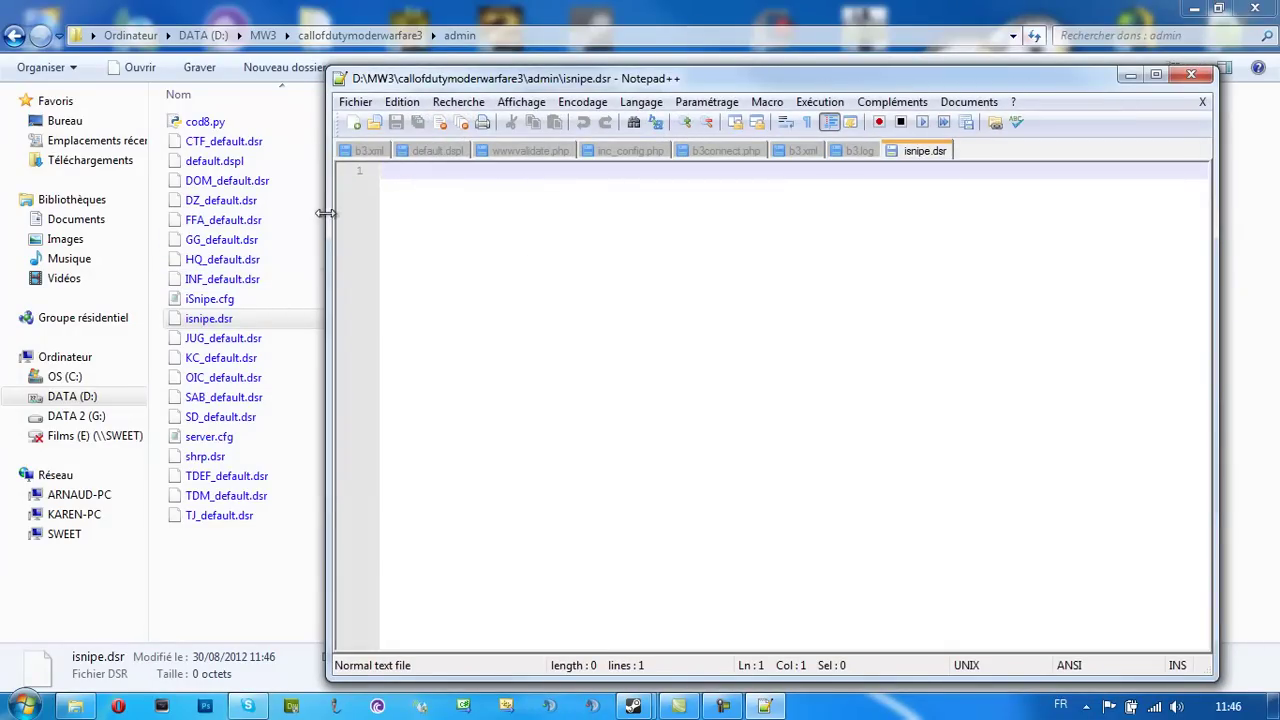
{"action": "double_click", "coordinate": [224, 300]}
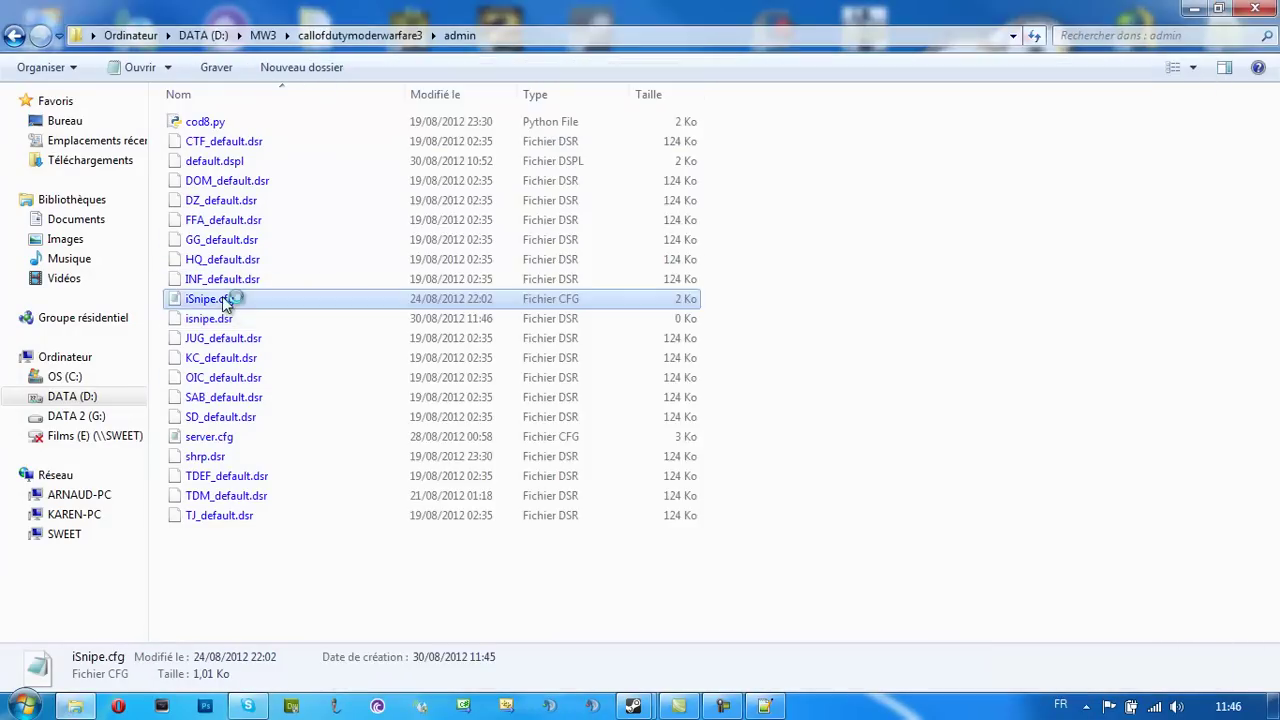
{"action": "key", "text": "ctrl+a"}
{"action": "key", "text": "ctrl+c"}
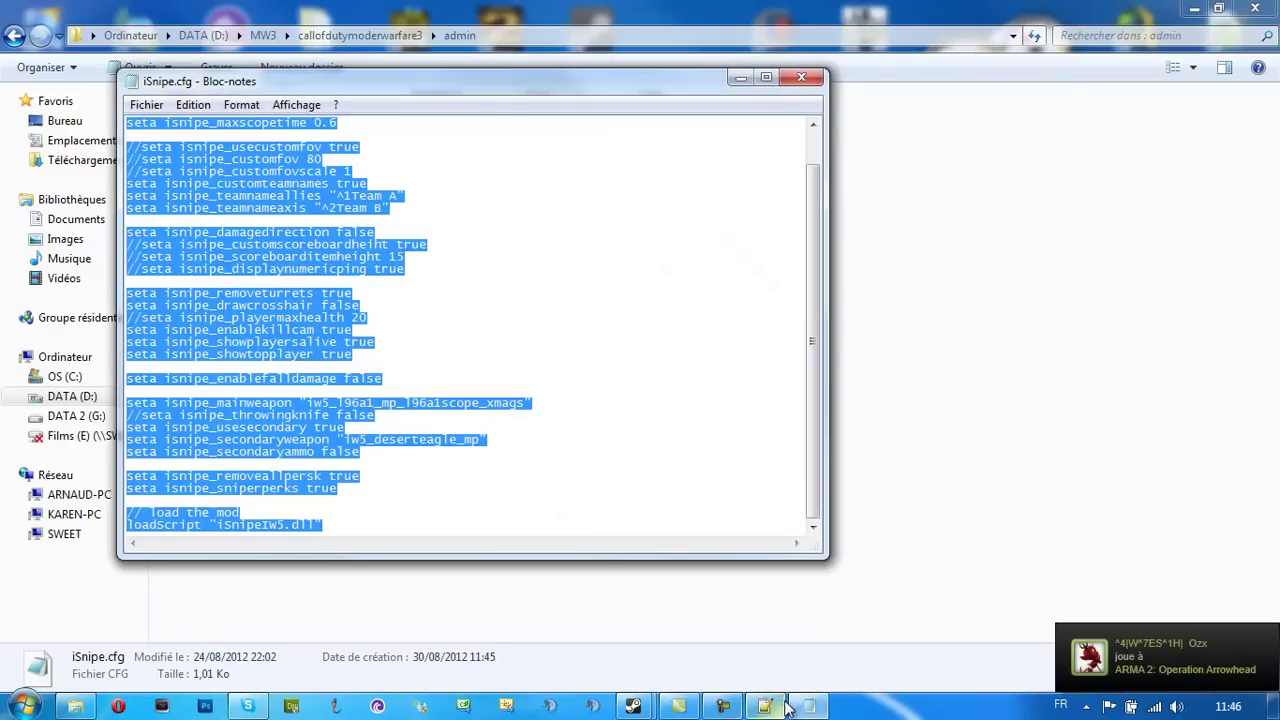
{"action": "left_click", "coordinate": [766, 707]}
{"action": "key", "text": "ctrl+v"}
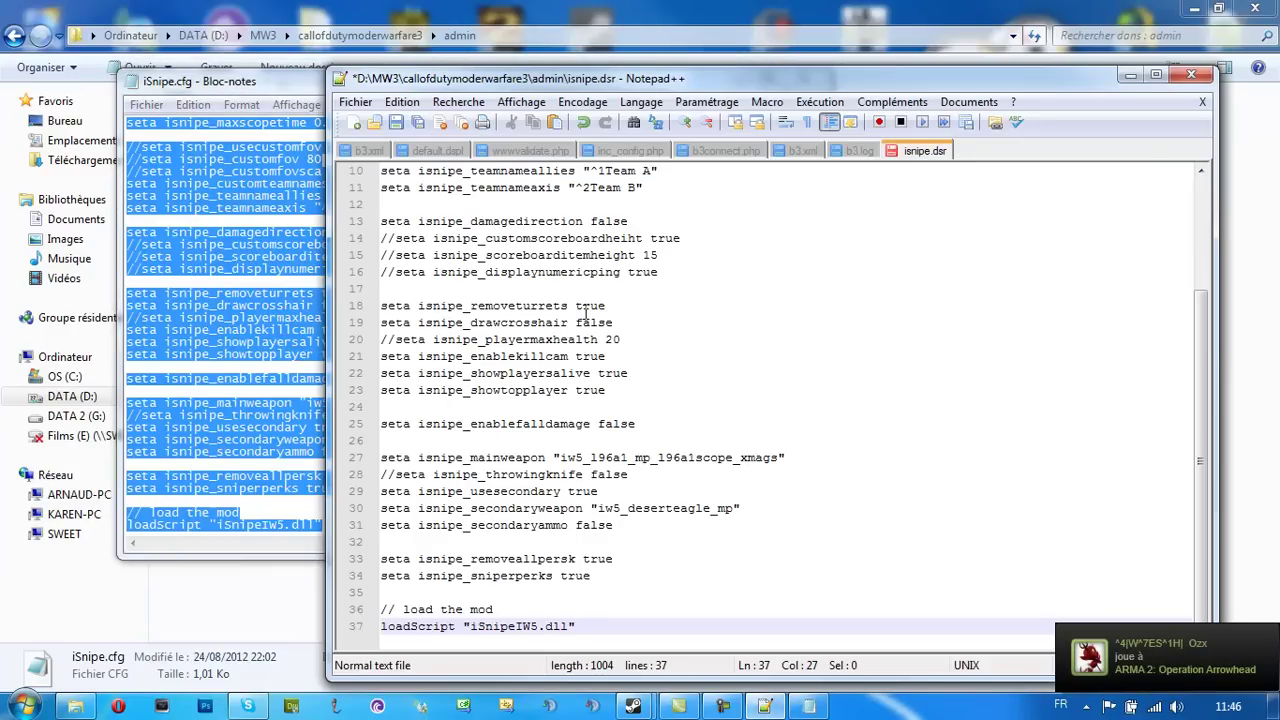
Insert empty lines at the top of isnipe.dsr for the loadScript line
{"action": "scroll", "coordinate": [586, 316], "scroll_direction": "up", "scroll_amount": 3}
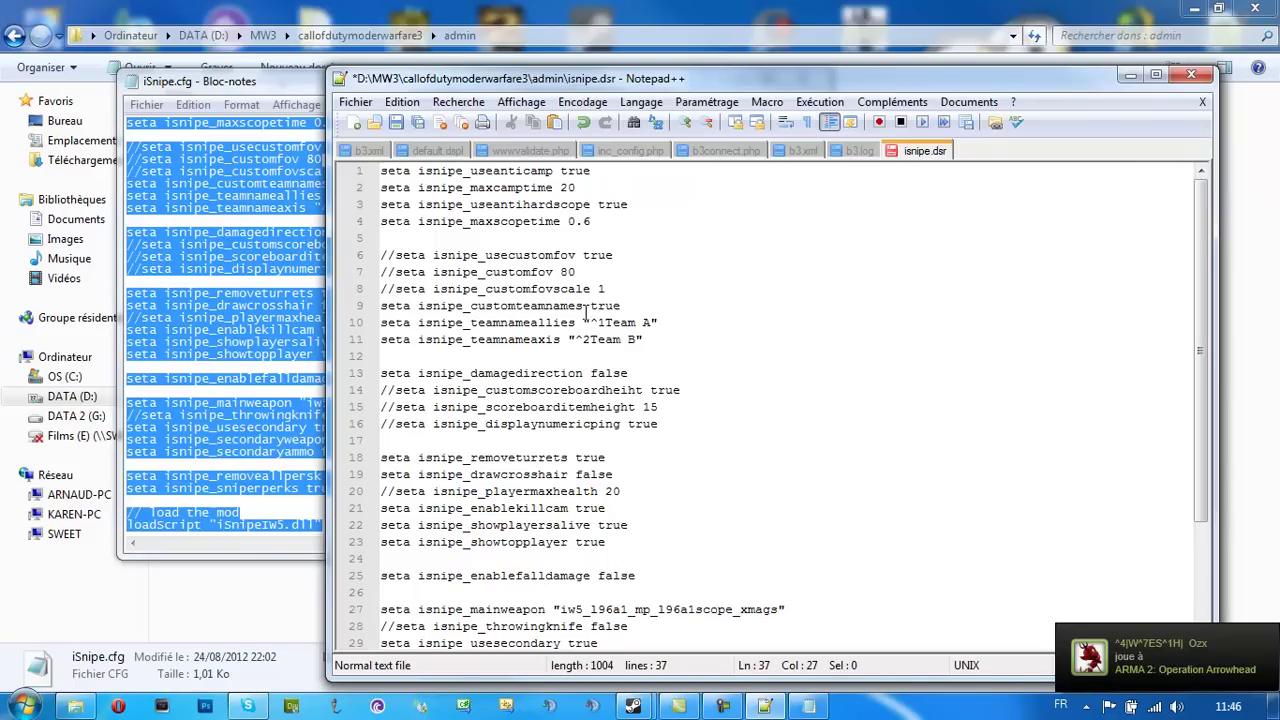
{"action": "left_click", "coordinate": [390, 172]}
{"action": "right_click", "coordinate": [213, 268]}
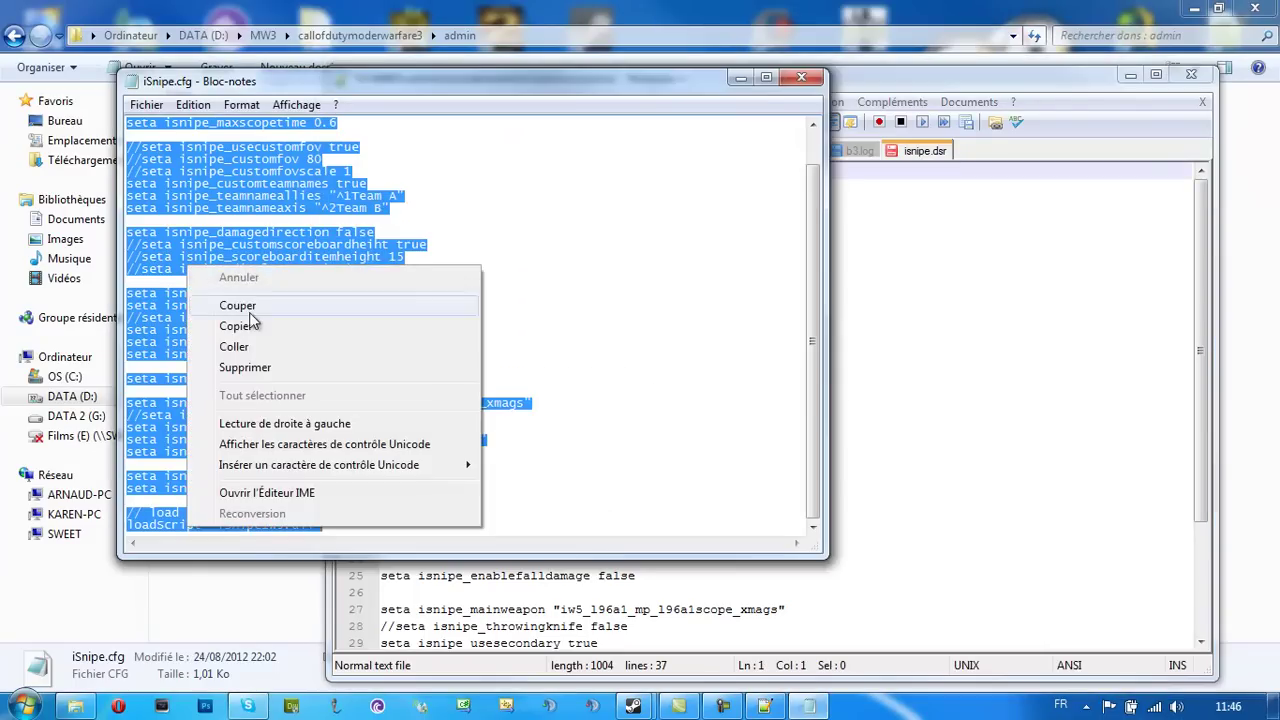
{"action": "left_click", "coordinate": [1107, 307]}
{"action": "left_click", "coordinate": [383, 177]}
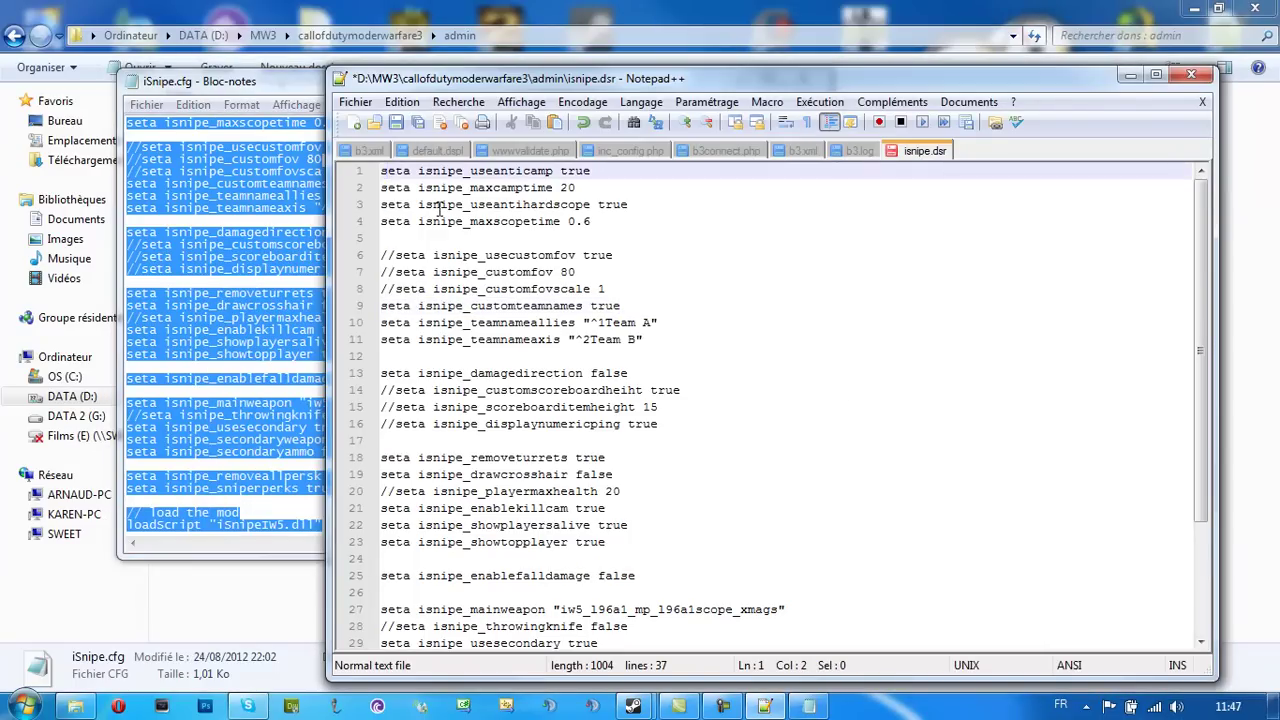
{"action": "key", "text": "Return"}
{"action": "key", "text": "Up"}
{"action": "key", "text": "Return"}
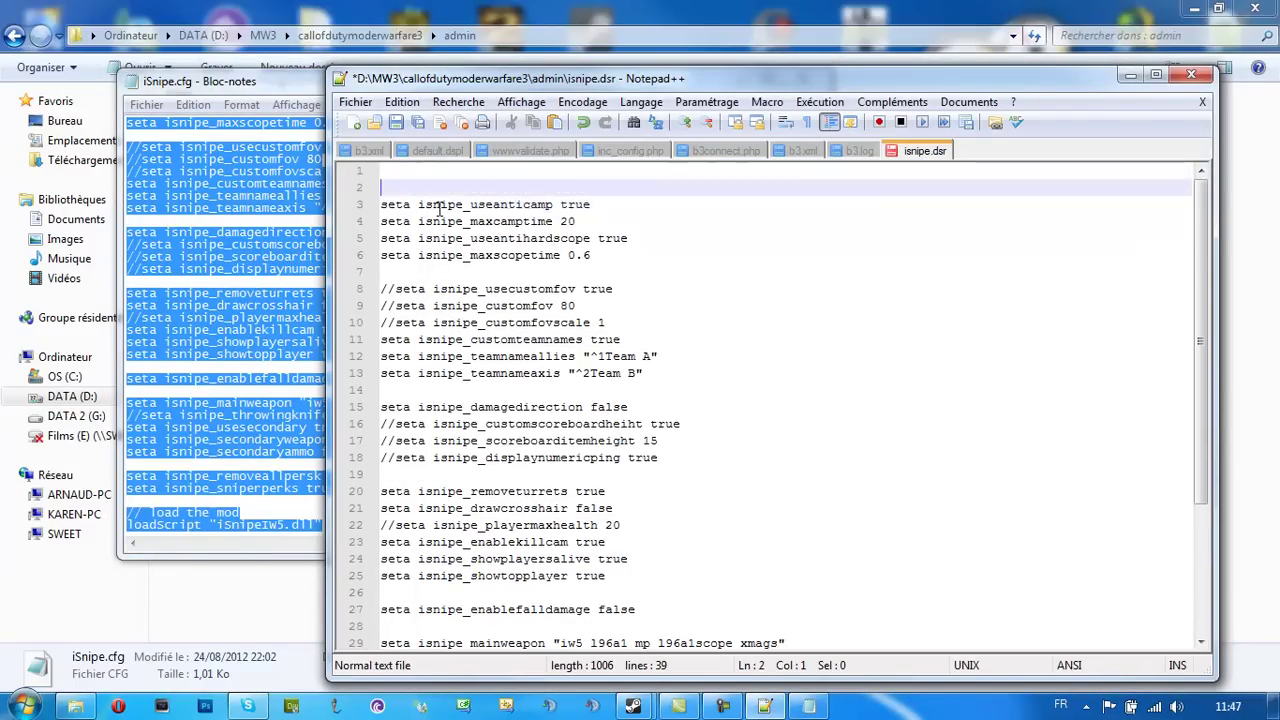
{"action": "key", "text": "Up"}
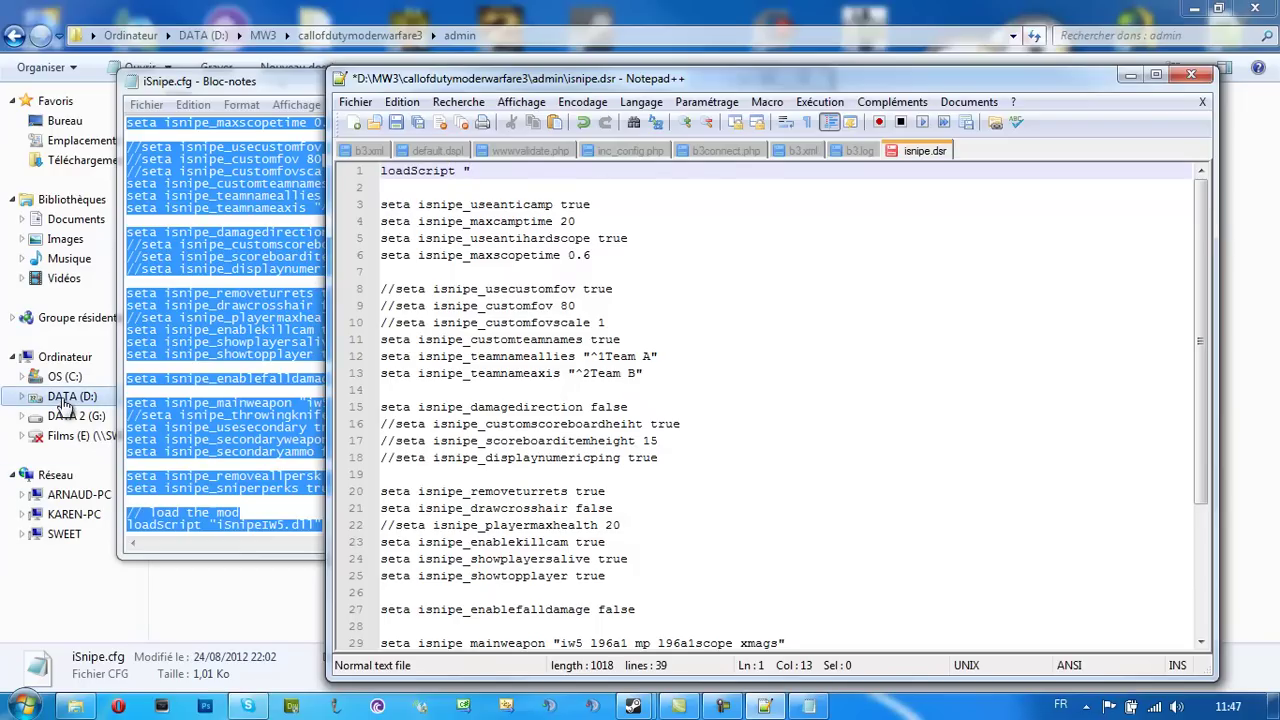
Close iSnipe.cfg and check the exact iSnipeIW5.dll file name in scripts
{"action": "left_click", "coordinate": [213, 85]}
{"action": "left_click", "coordinate": [809, 79]}
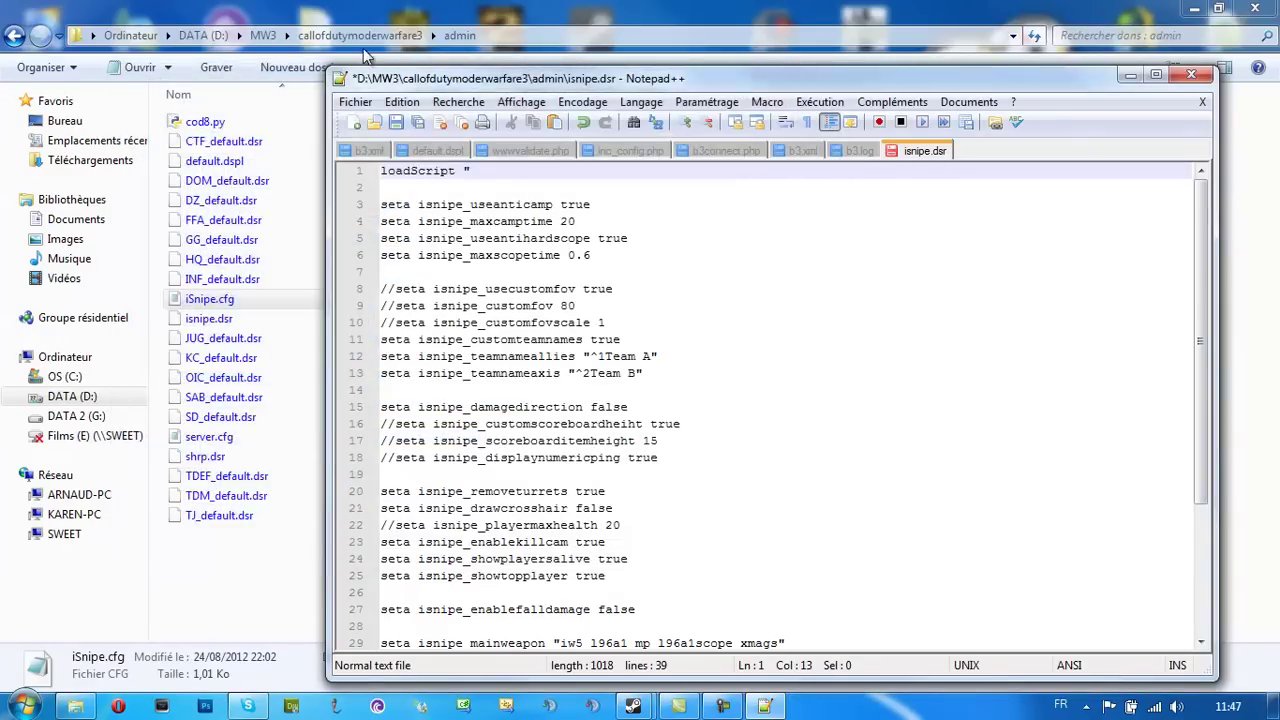
{"action": "left_click", "coordinate": [360, 35]}
{"action": "double_click", "coordinate": [200, 240]}
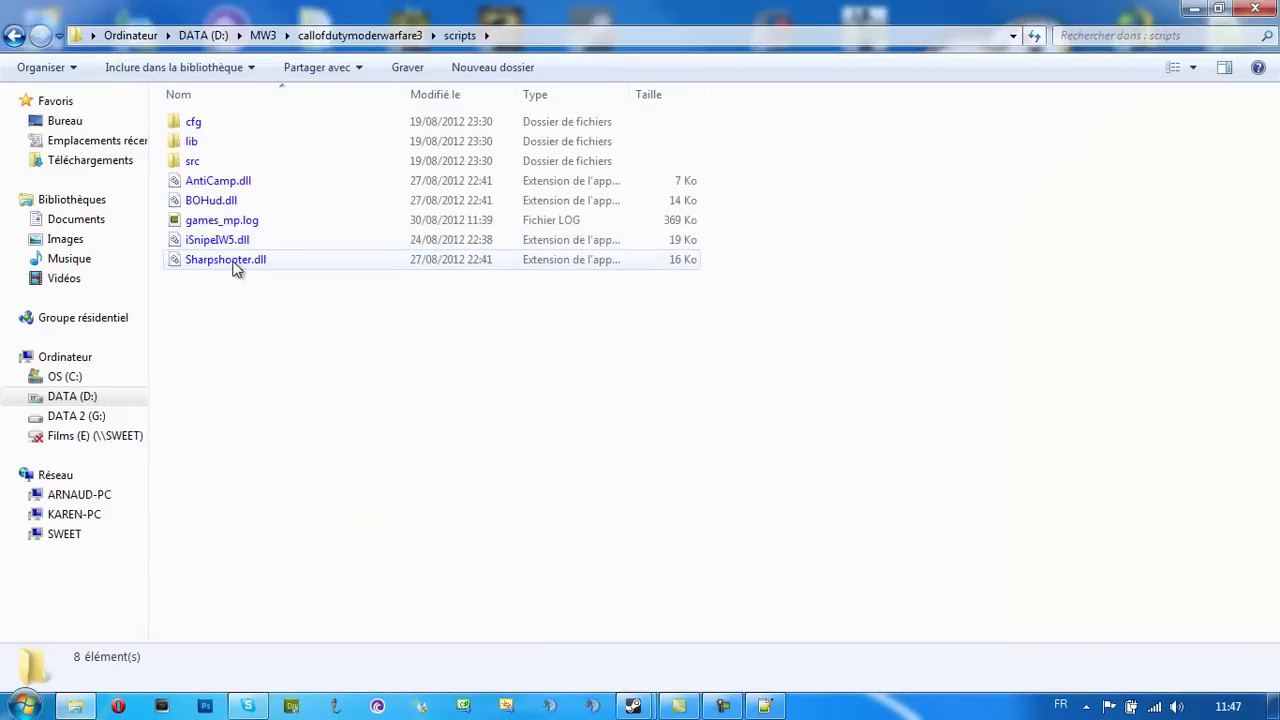
{"action": "left_click", "coordinate": [220, 245]}
{"action": "left_click", "coordinate": [738, 708]}
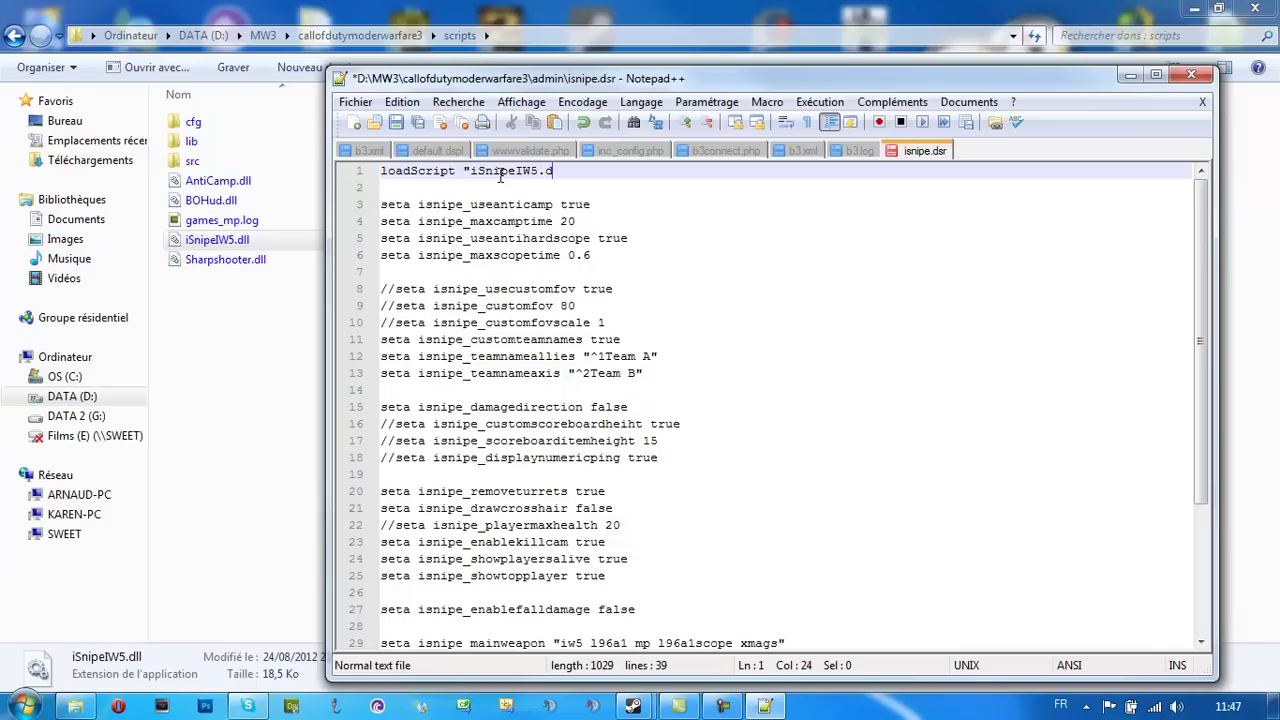
Save isnipe.dsr and close Notepad++
{"action": "key", "text": "ctrl+s"}
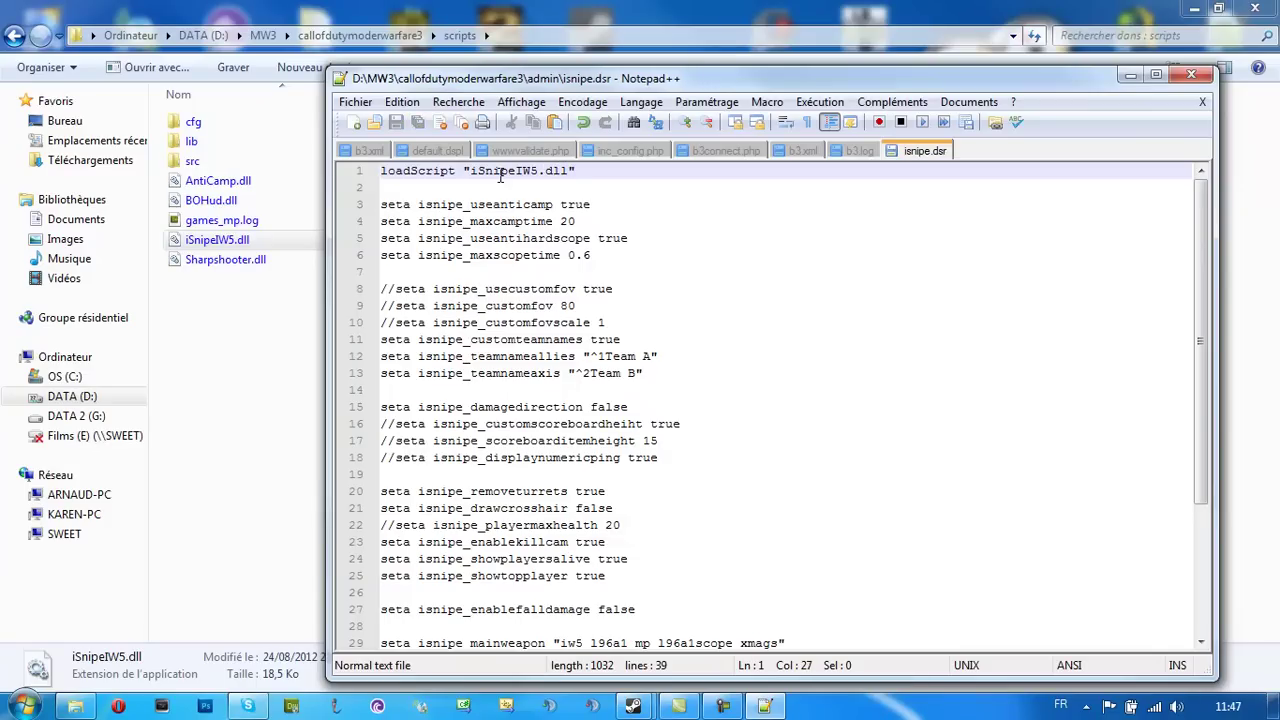
{"action": "left_click", "coordinate": [1190, 76]}
{"action": "left_click", "coordinate": [394, 497]}
{"action": "left_click", "coordinate": [14, 35]}
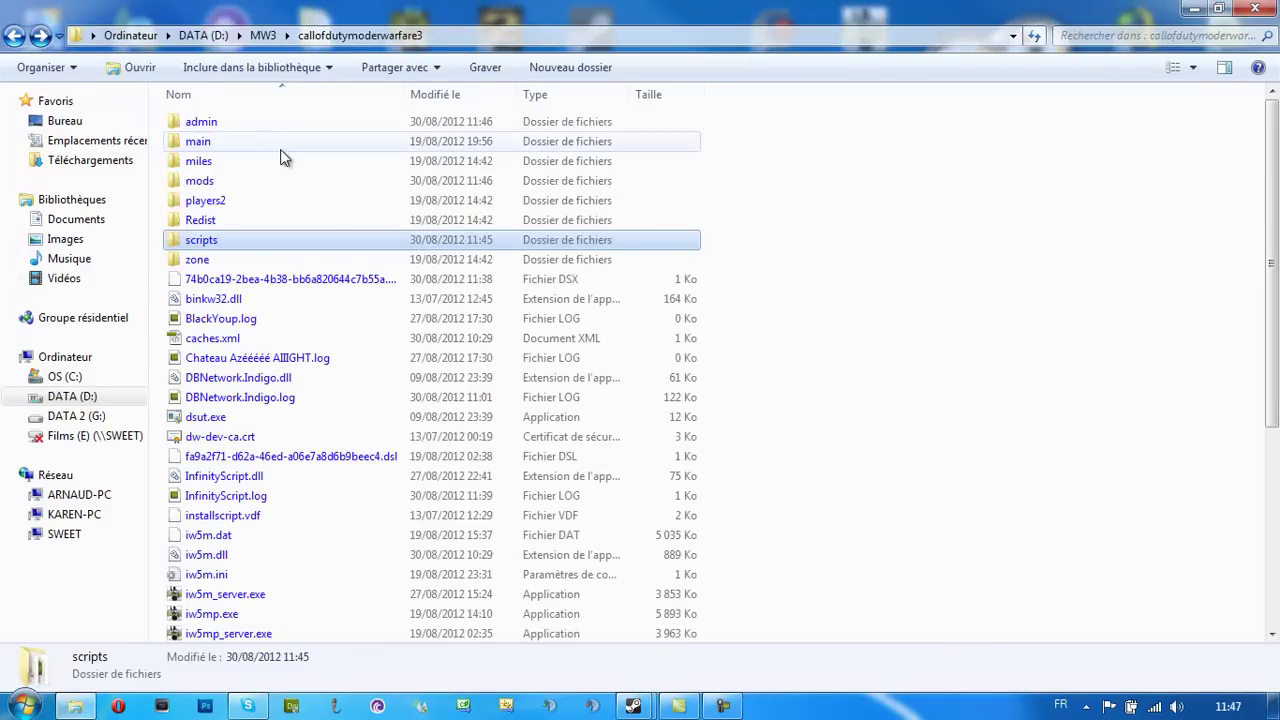
Open default.dspl from the admin folder in Notepad++
{"action": "double_click", "coordinate": [238, 118]}
{"action": "right_click", "coordinate": [218, 165]}
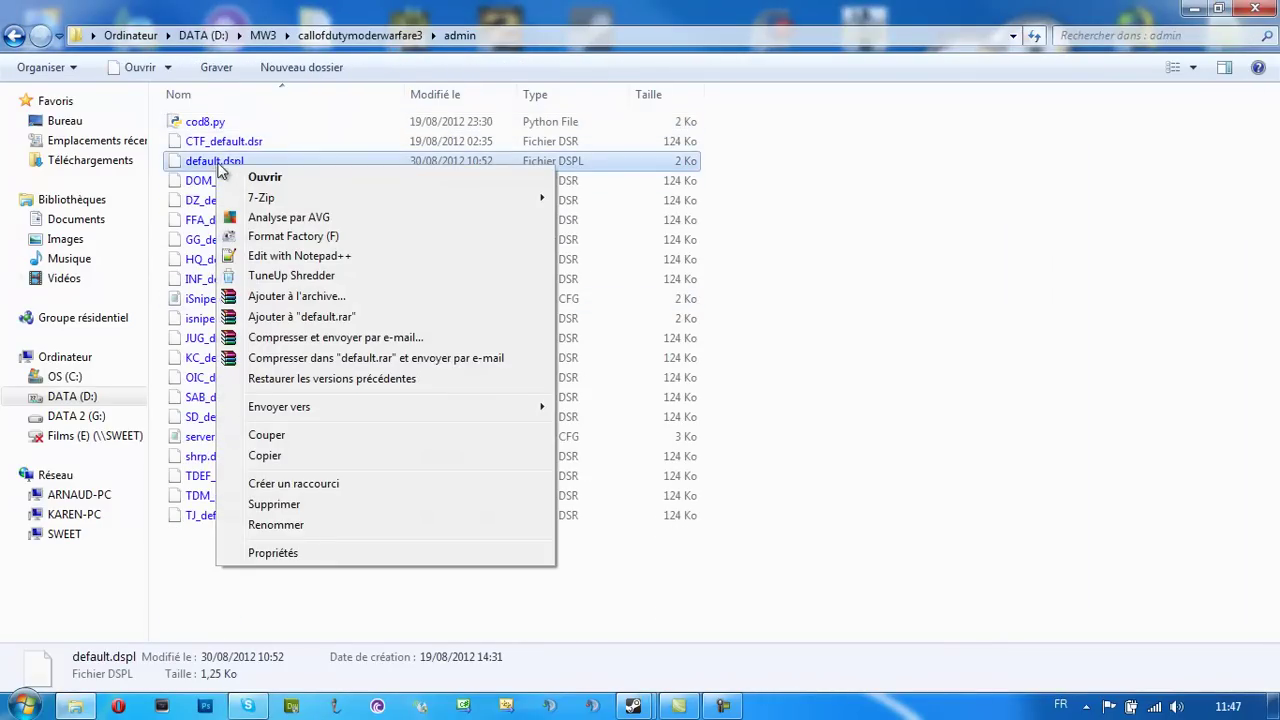
{"action": "left_click", "coordinate": [290, 256]}
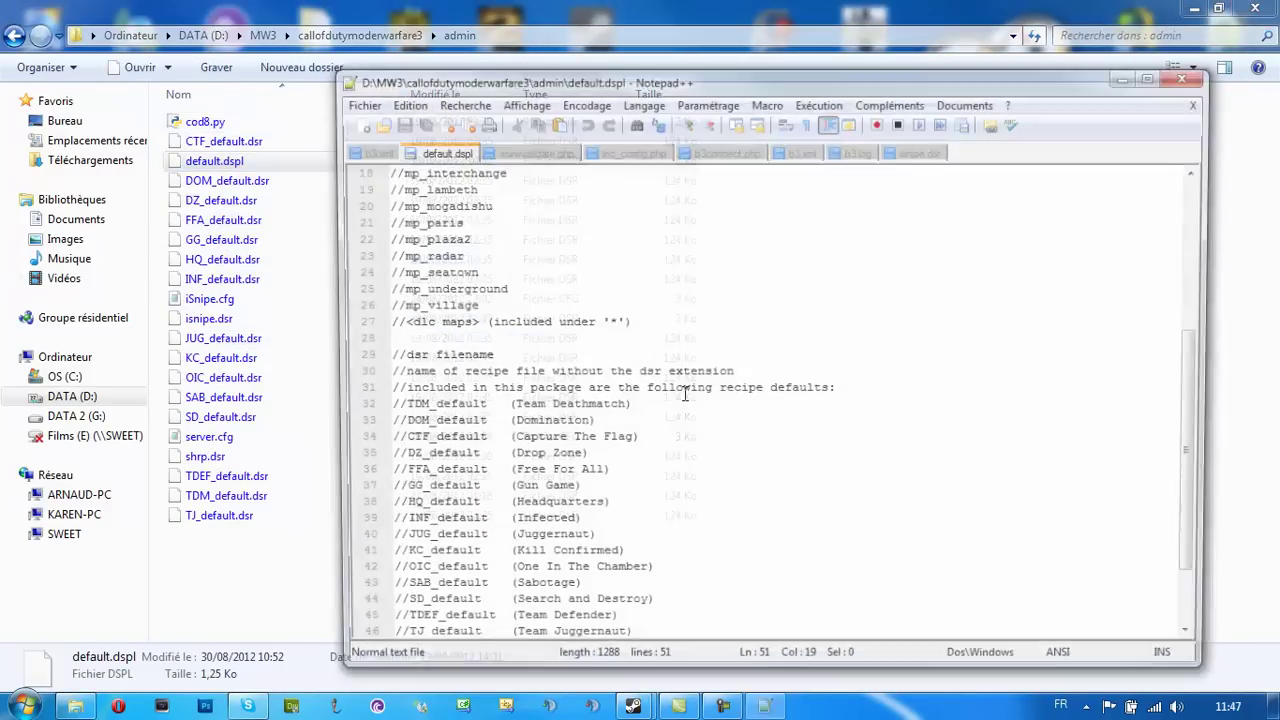
Replace line 51 with 'mp_dome, isnipe, 1', save default.dspl and close Notepad++
{"action": "scroll", "coordinate": [497, 390], "scroll_direction": "down", "scroll_amount": 2}
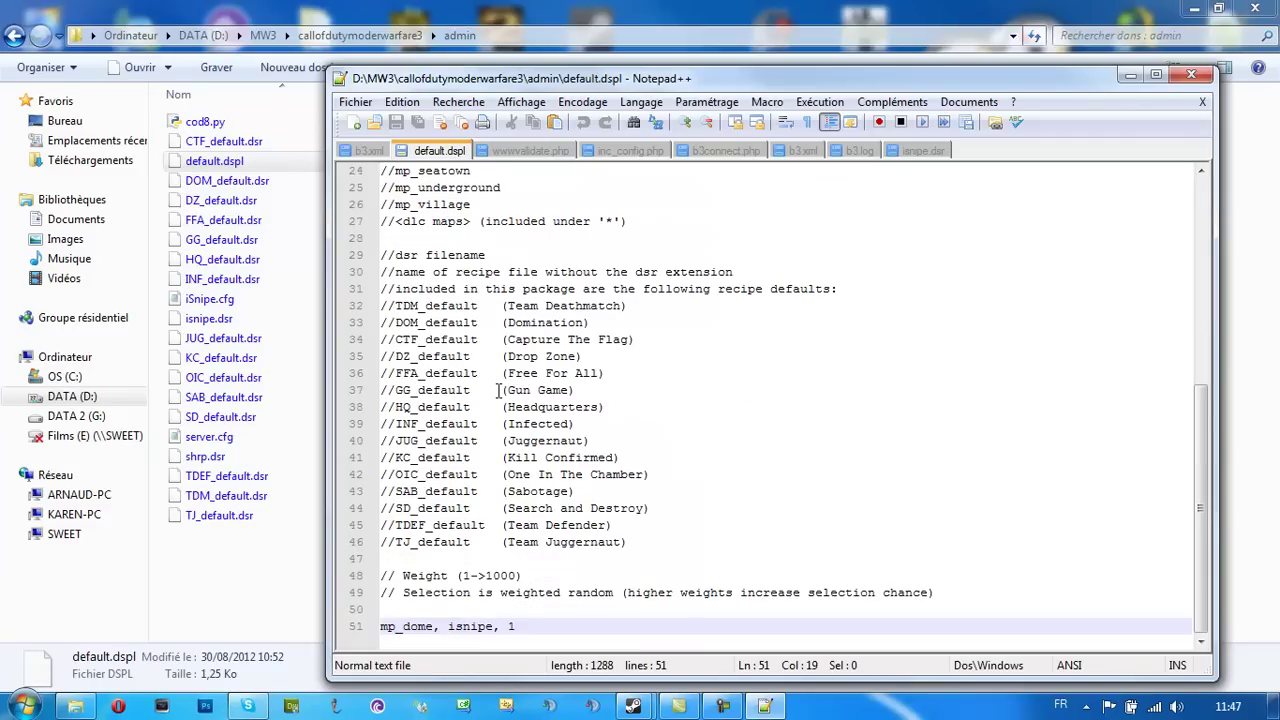
{"action": "double_click", "coordinate": [525, 626]}
{"action": "left_click_drag", "start_coordinate": [525, 626], "coordinate": [345, 634]}
{"action": "key", "text": "Delete"}
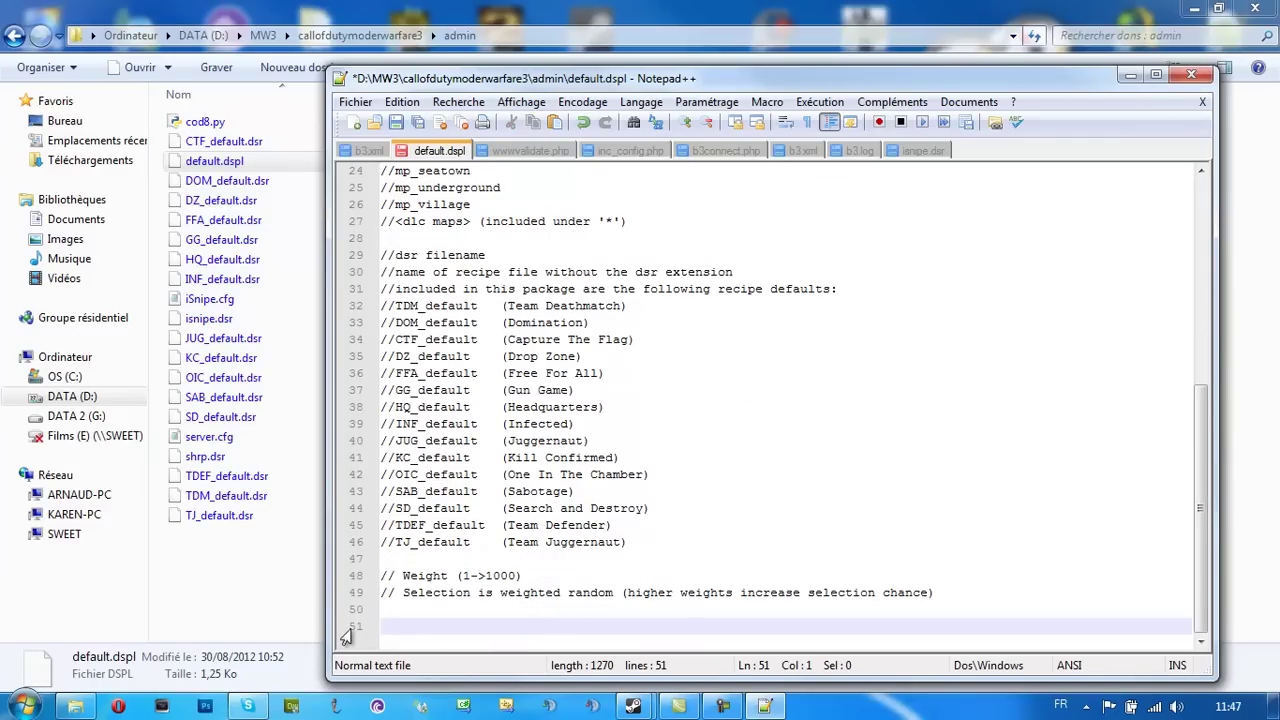
{"action": "type", "text": "mp_dome, isnipe"}
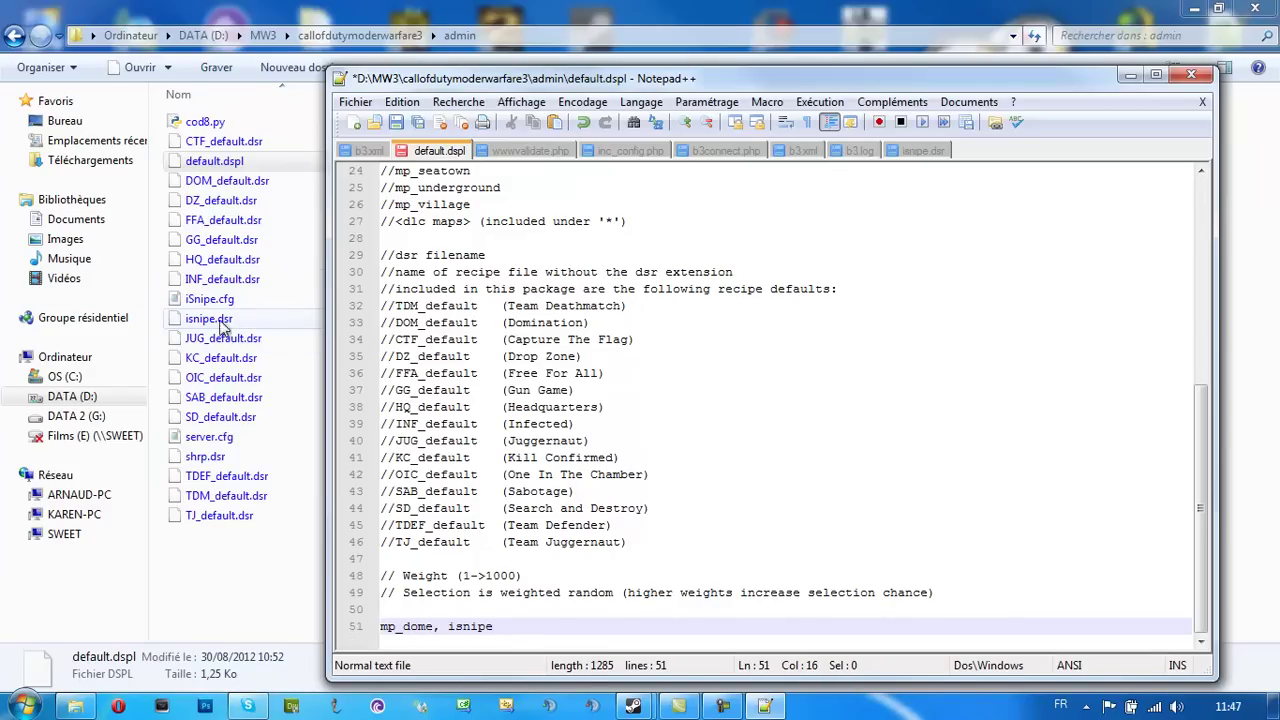
{"action": "type", "text": ", m"}
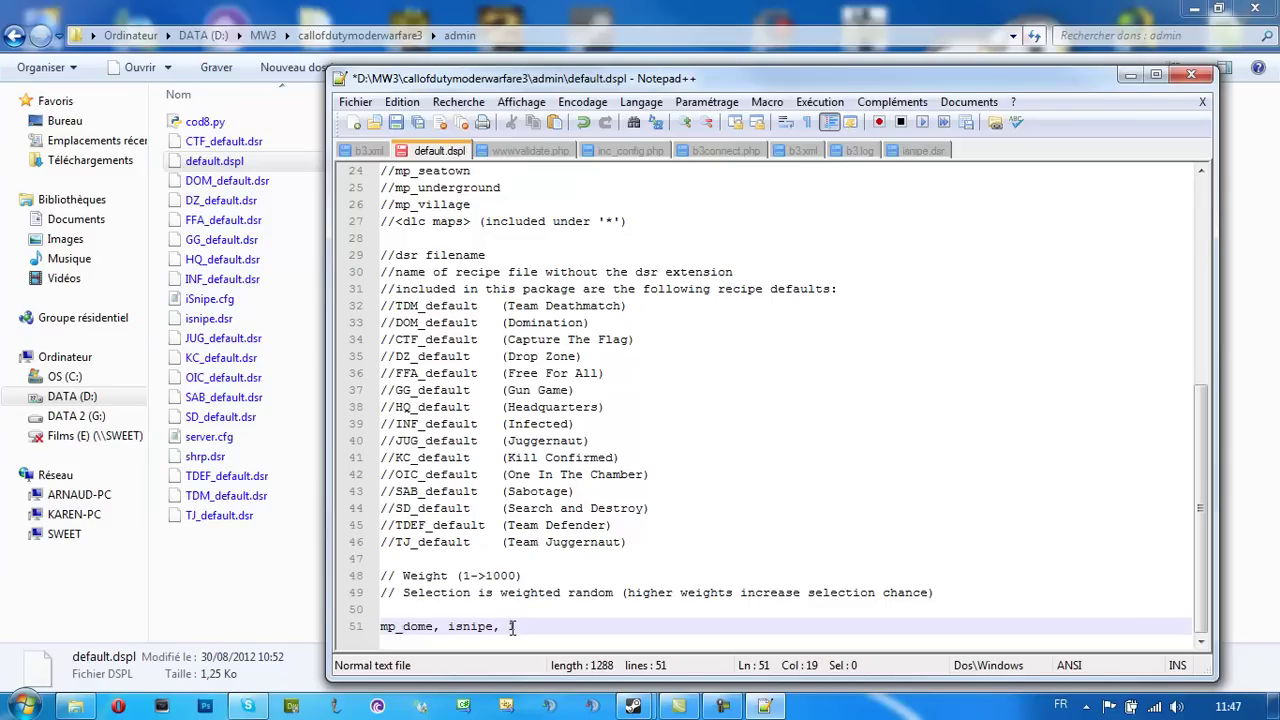
{"action": "key", "text": "ctrl+s"}
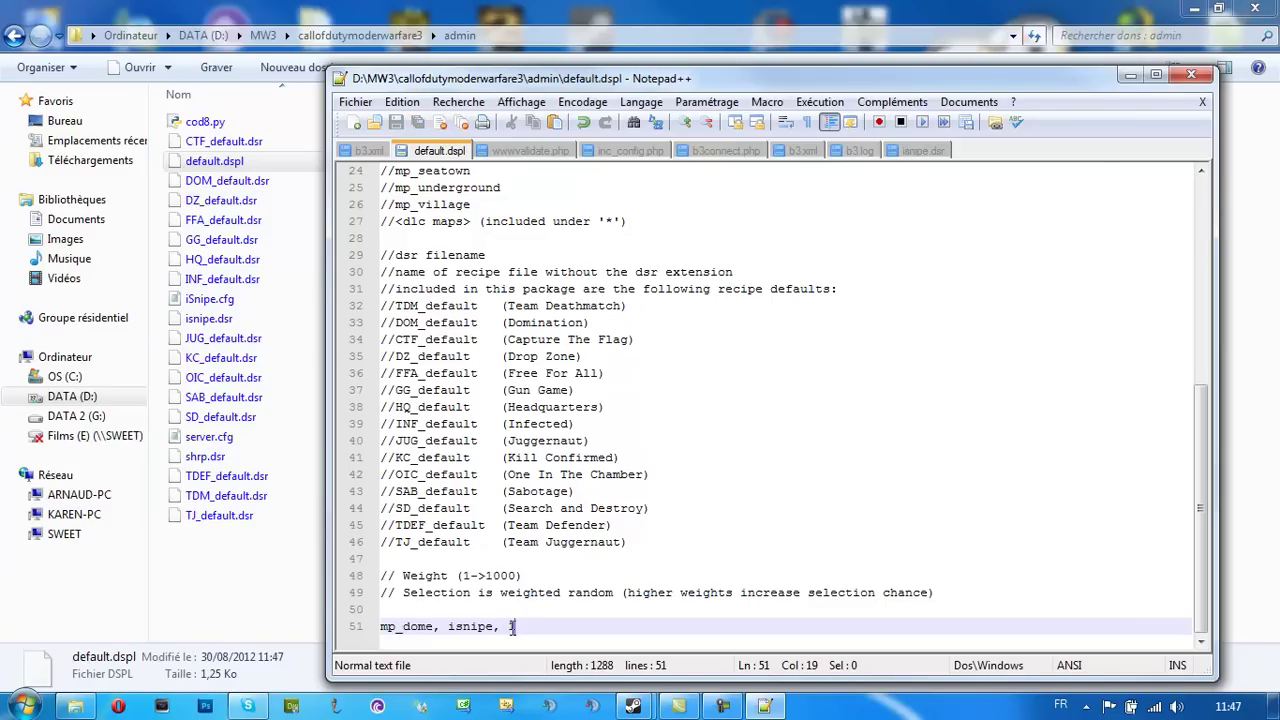
{"action": "left_click", "coordinate": [1188, 77]}
Delete iSnipe.cfg from the admin folder, confirming the prompt, then show the desktop
{"action": "left_click", "coordinate": [241, 298]}
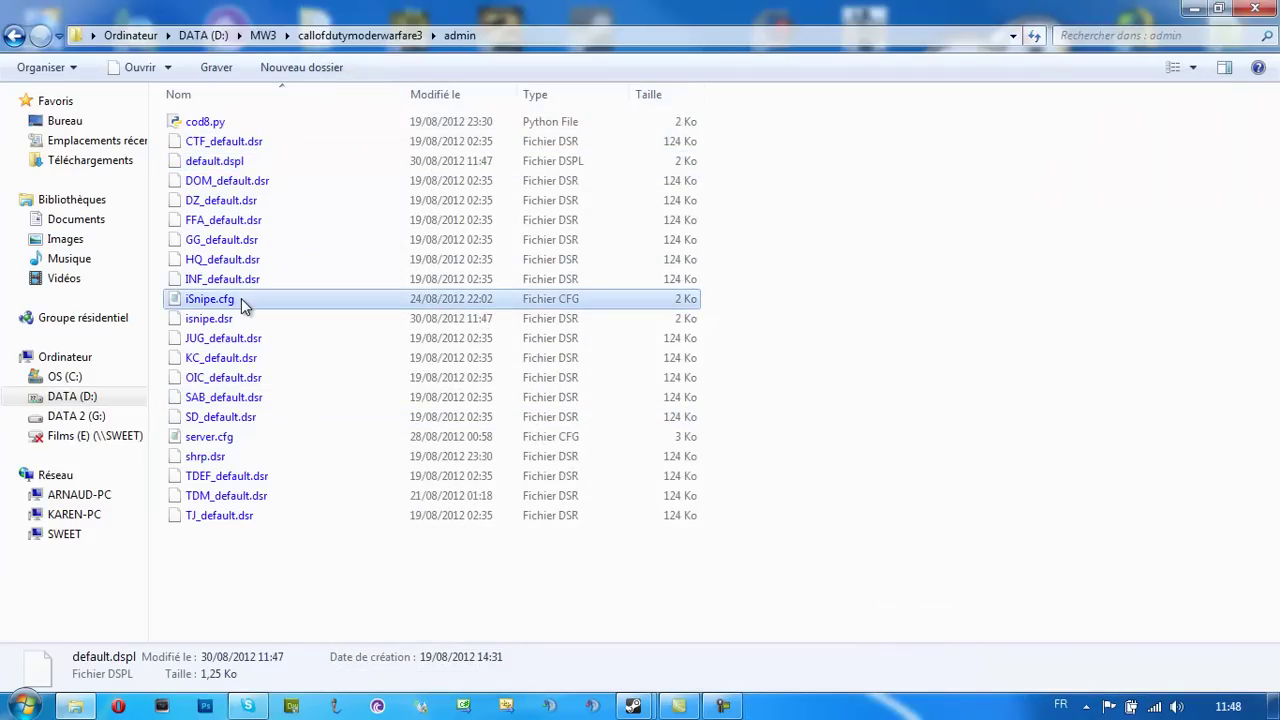
{"action": "key", "text": "Delete"}
{"action": "key", "text": "Return"}
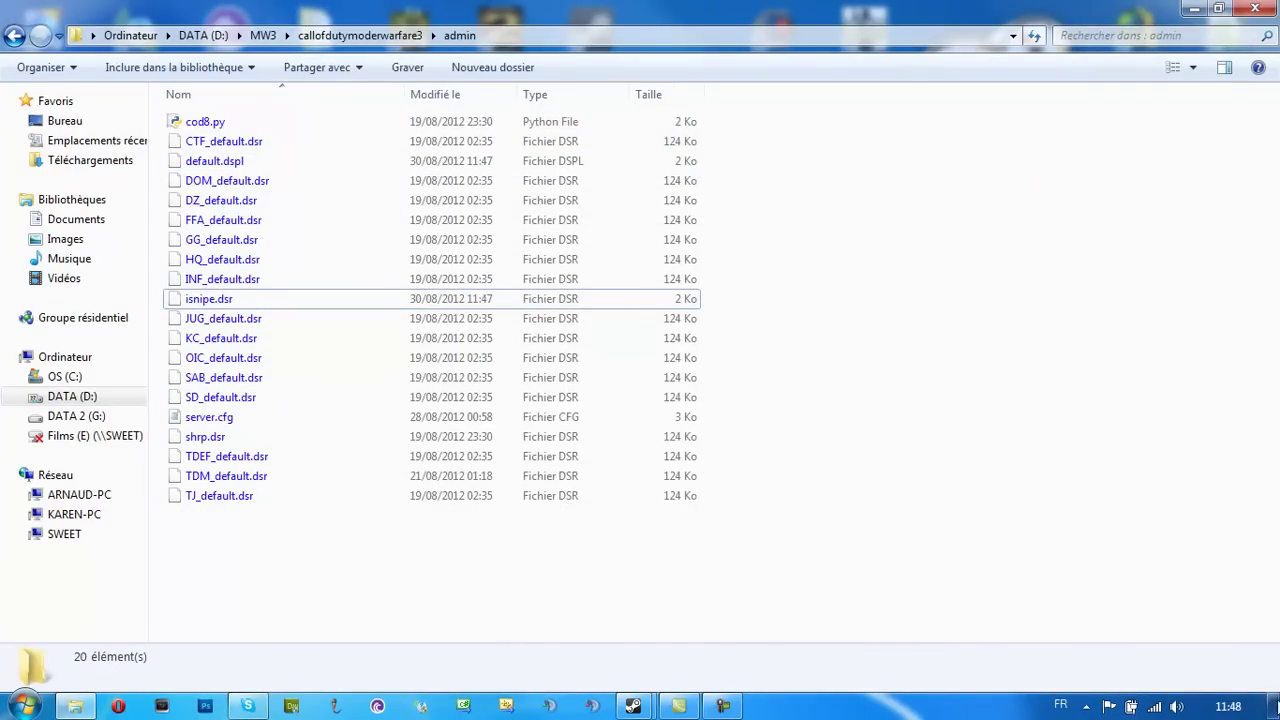
{"action": "left_click", "coordinate": [1276, 708]}
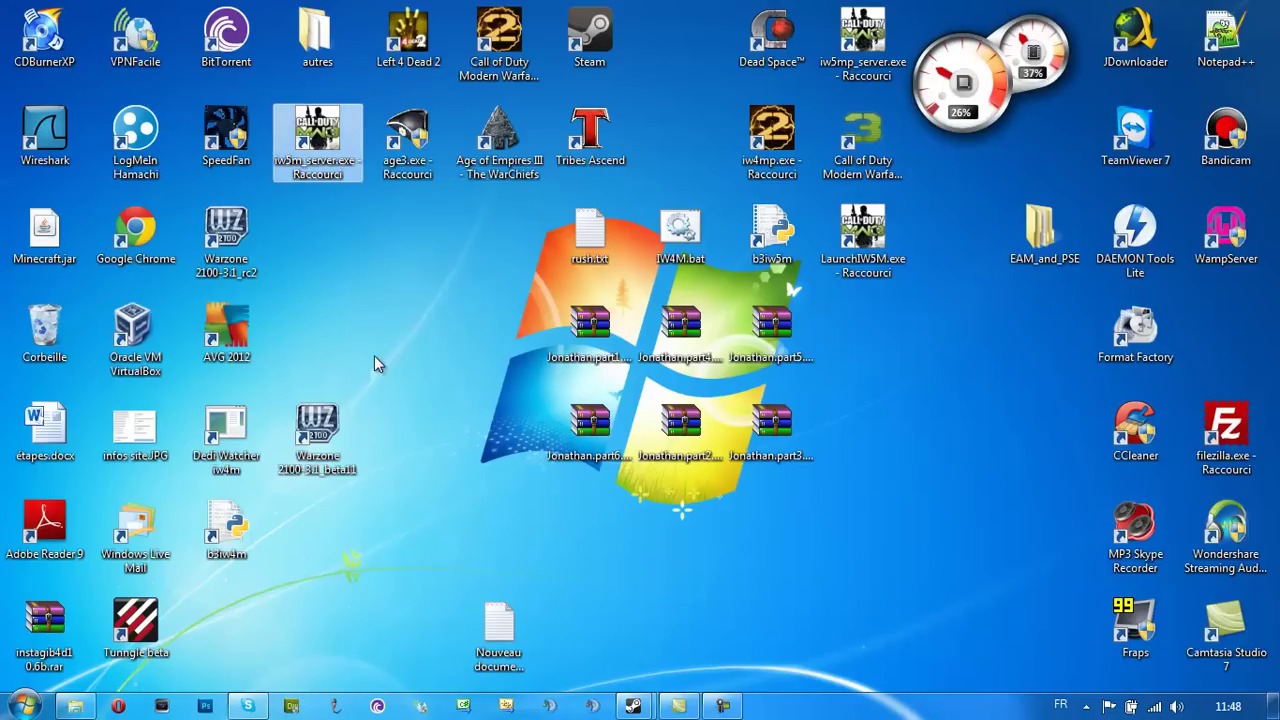
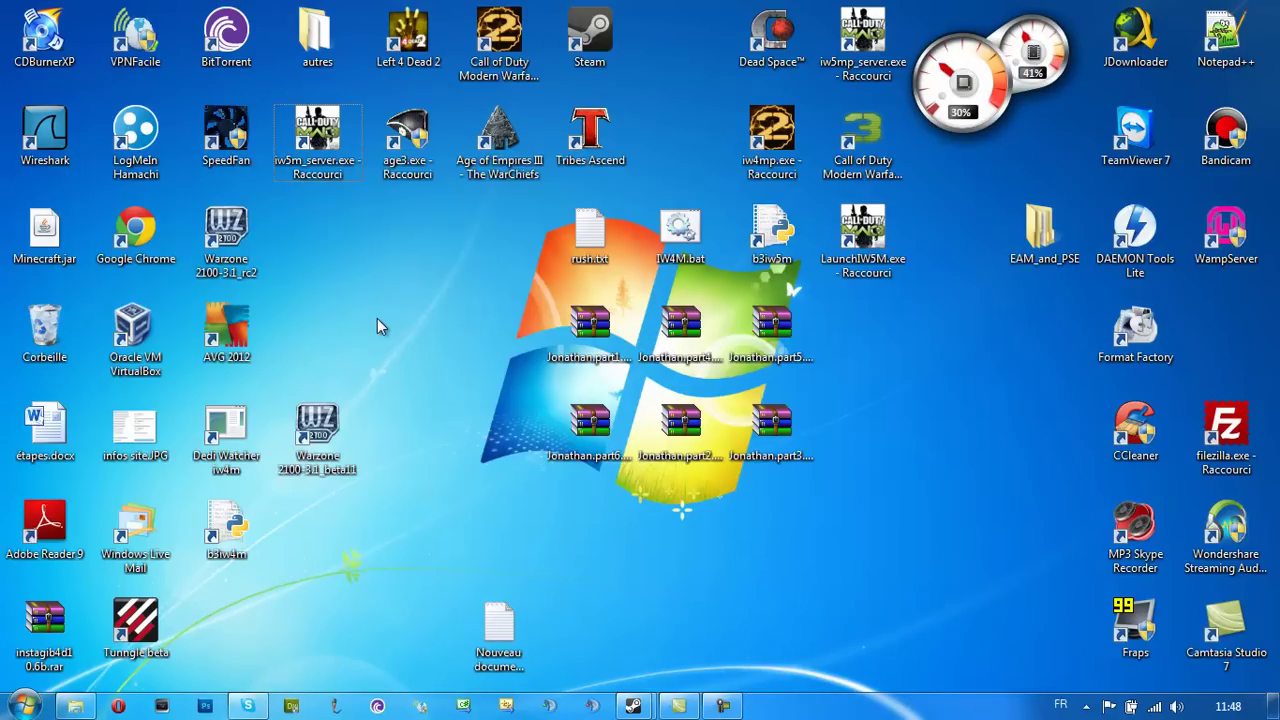
Launch Modern Warfare 3 from the LaunchIW5M.exe desktop shortcut
{"action": "left_click", "coordinate": [862, 236]}
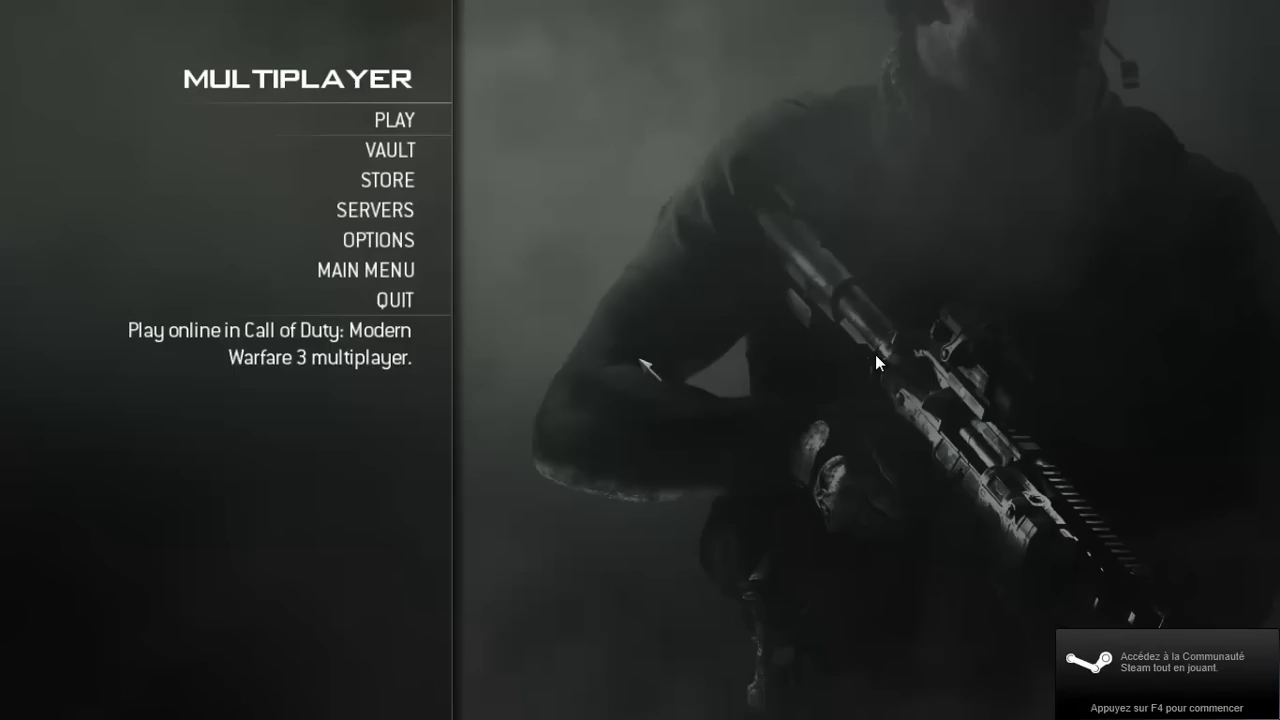
Cancel the iw5m_server.exe crash dialog and open Computer showing the C:, D: and G: drives
{"action": "key", "text": "alt+Tab"}
{"action": "key", "text": "alt+Tab"}
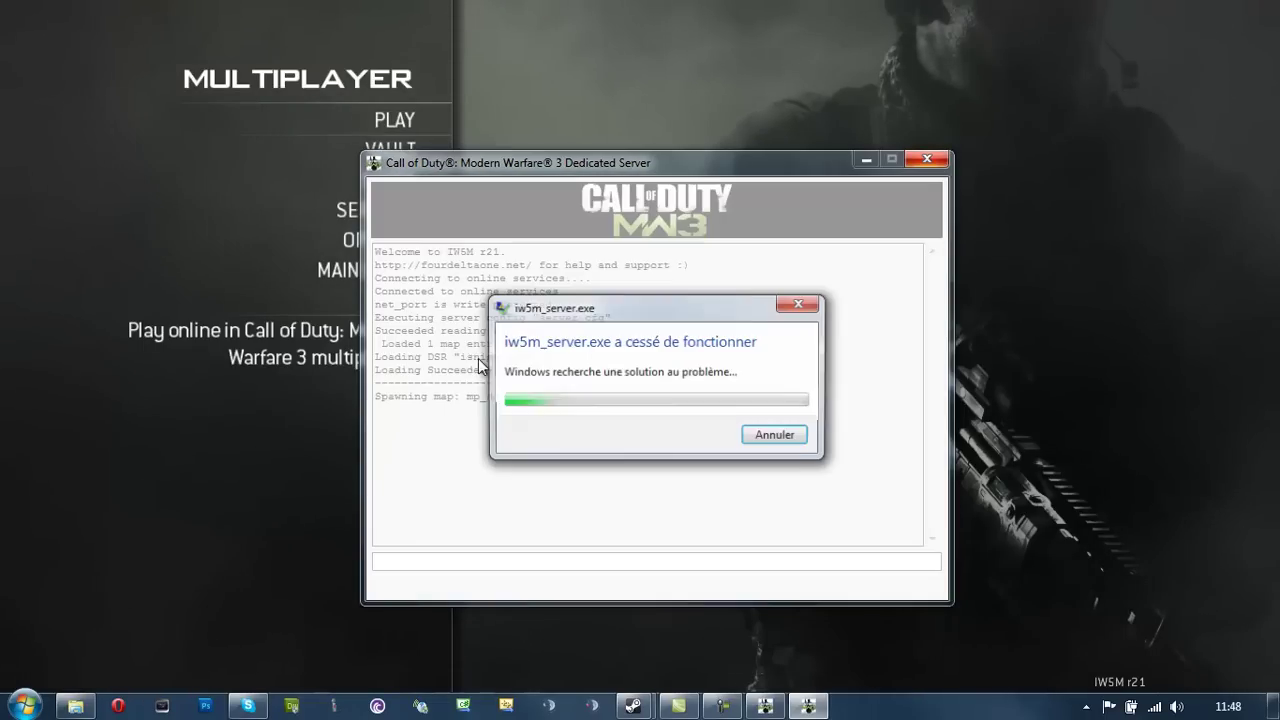
{"action": "left_click", "coordinate": [800, 434]}
{"action": "left_click", "coordinate": [13, 686]}
{"action": "left_click", "coordinate": [400, 390]}
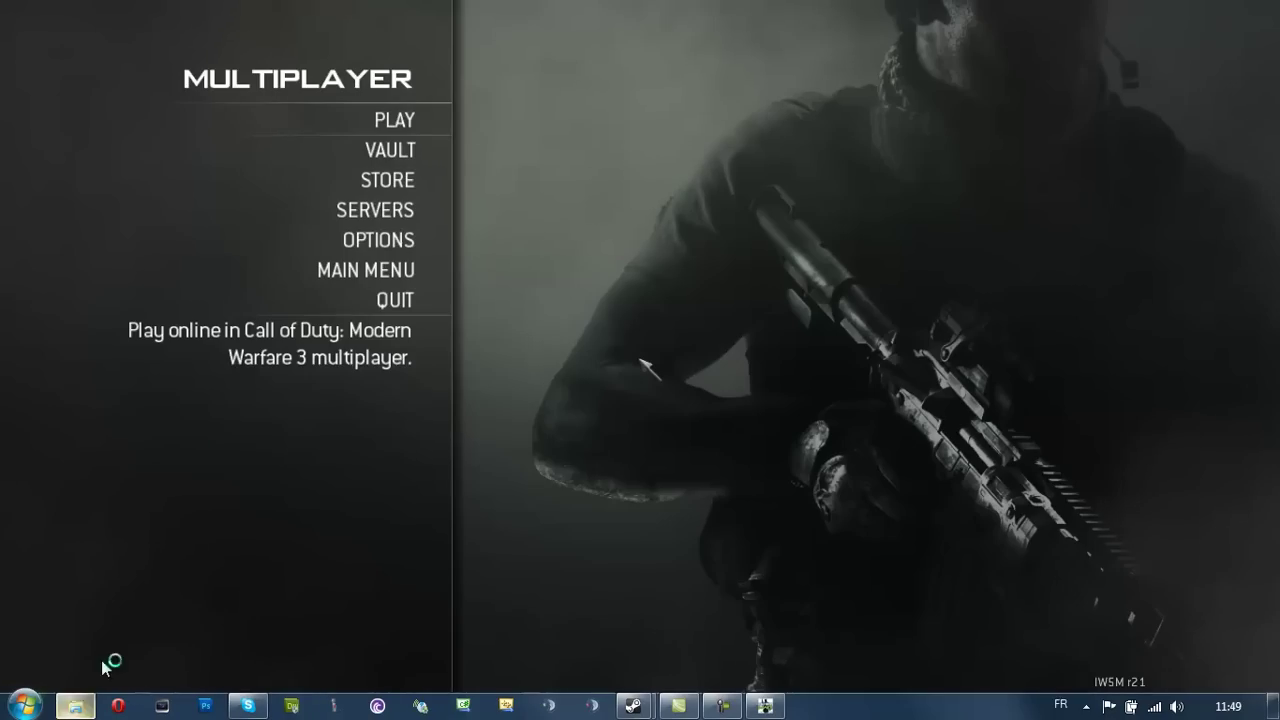
Relaunch iw5m_server.exe from the MW3 folder and run start_map_rotate to load mp_dome
{"action": "left_click", "coordinate": [72, 706]}
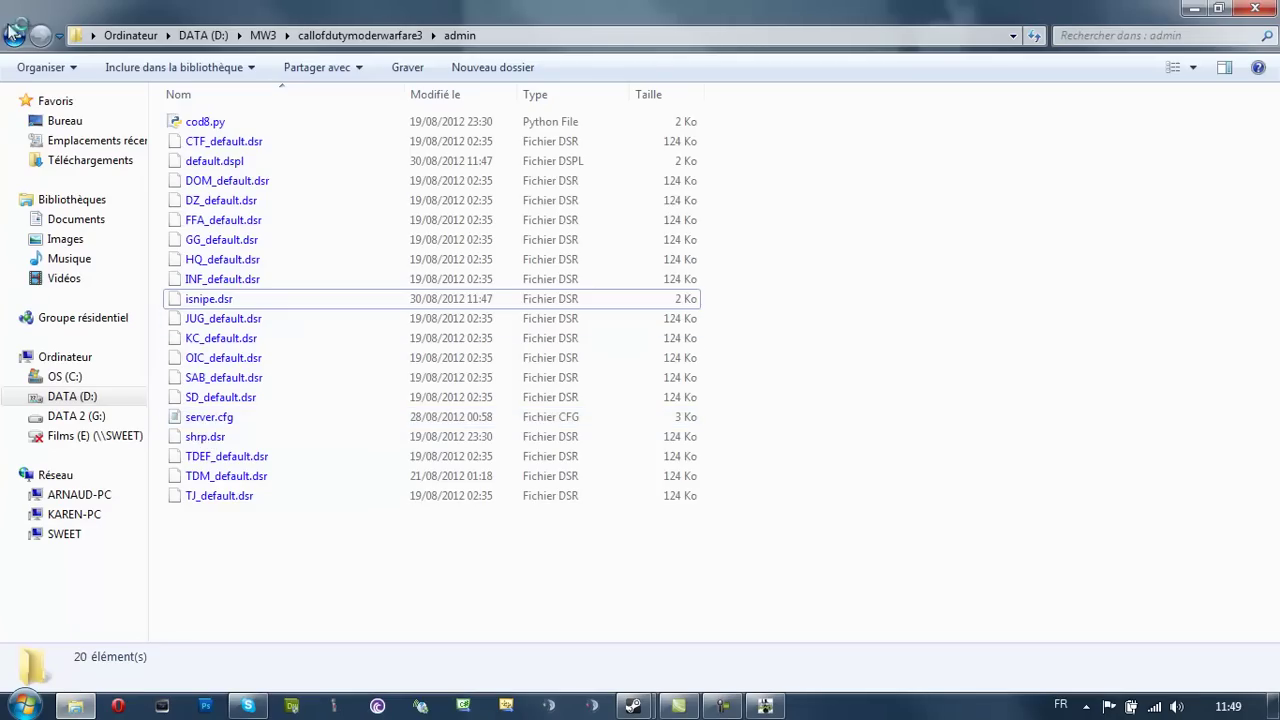
{"action": "key", "text": "BackSpace"}
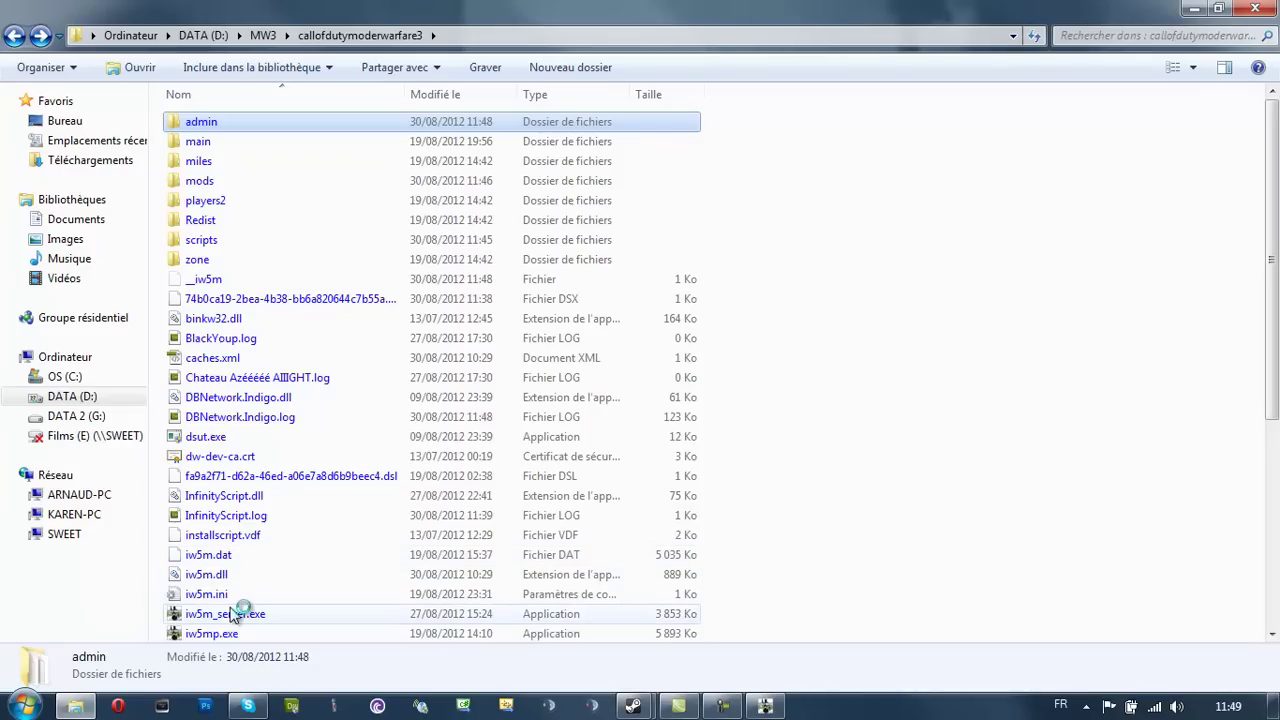
{"action": "left_click", "coordinate": [230, 613]}
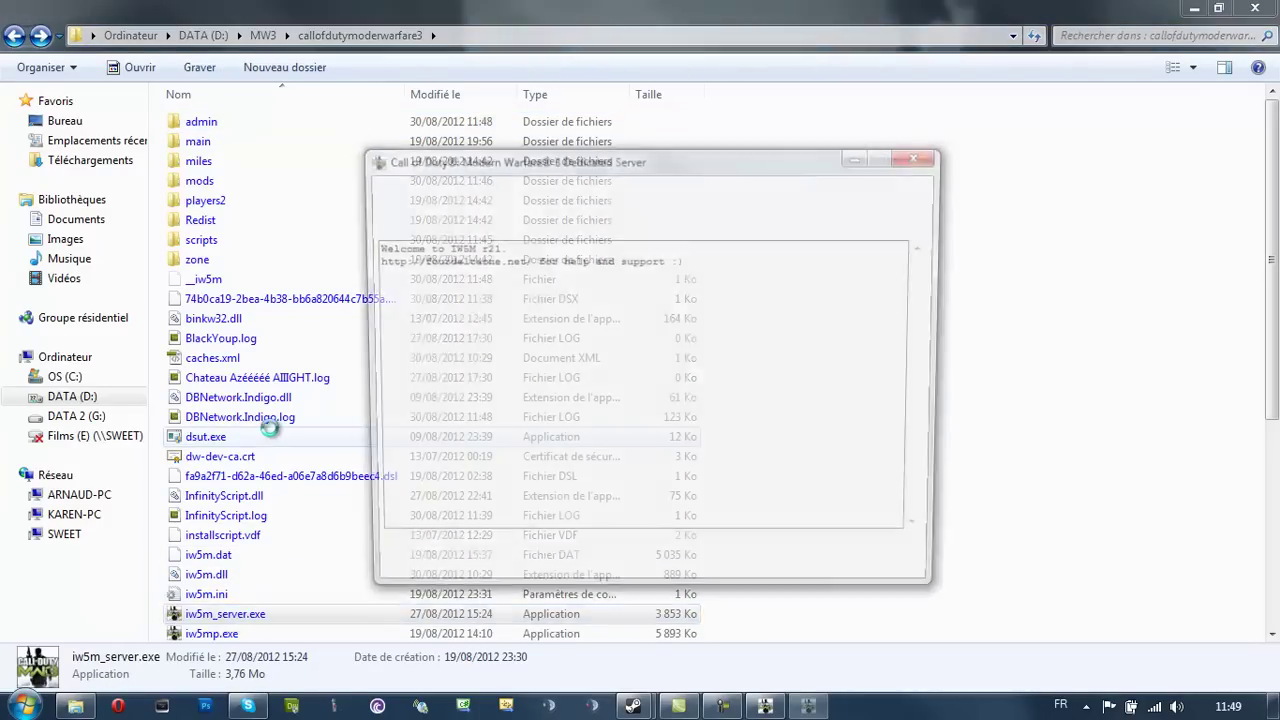
{"action": "type", "text": "start_map_rotate"}
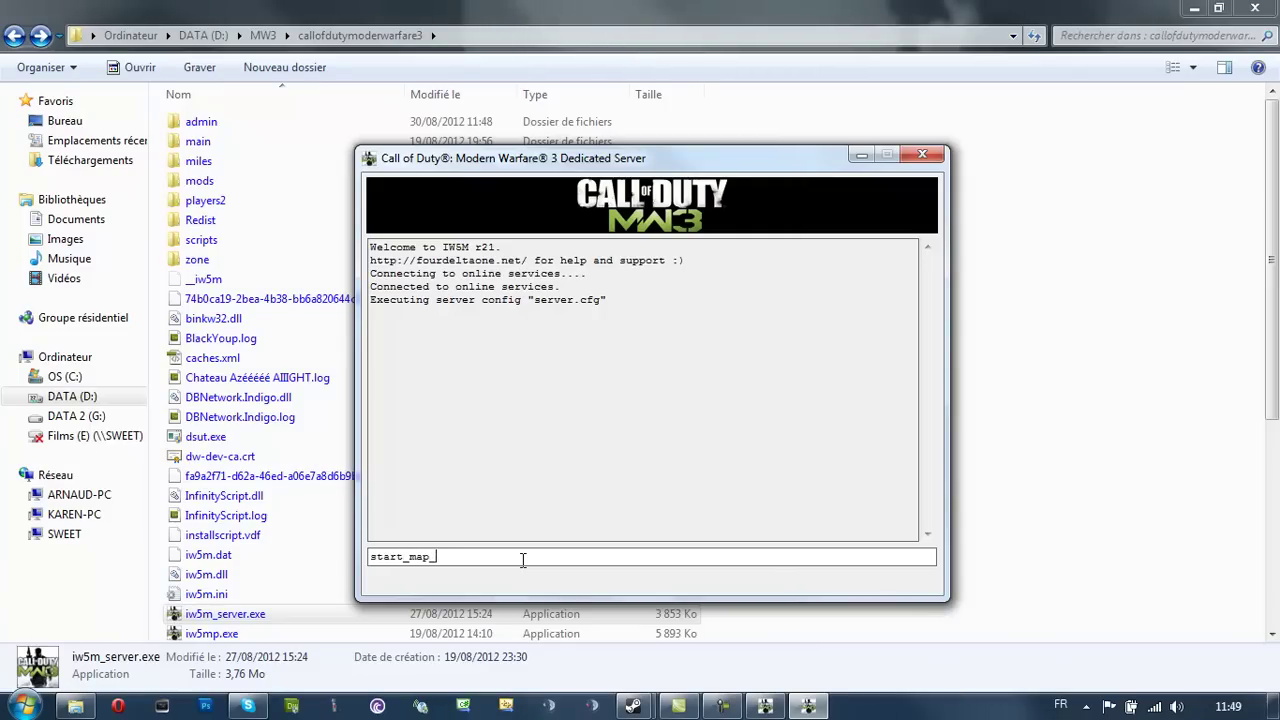
{"action": "key", "text": "Return"}
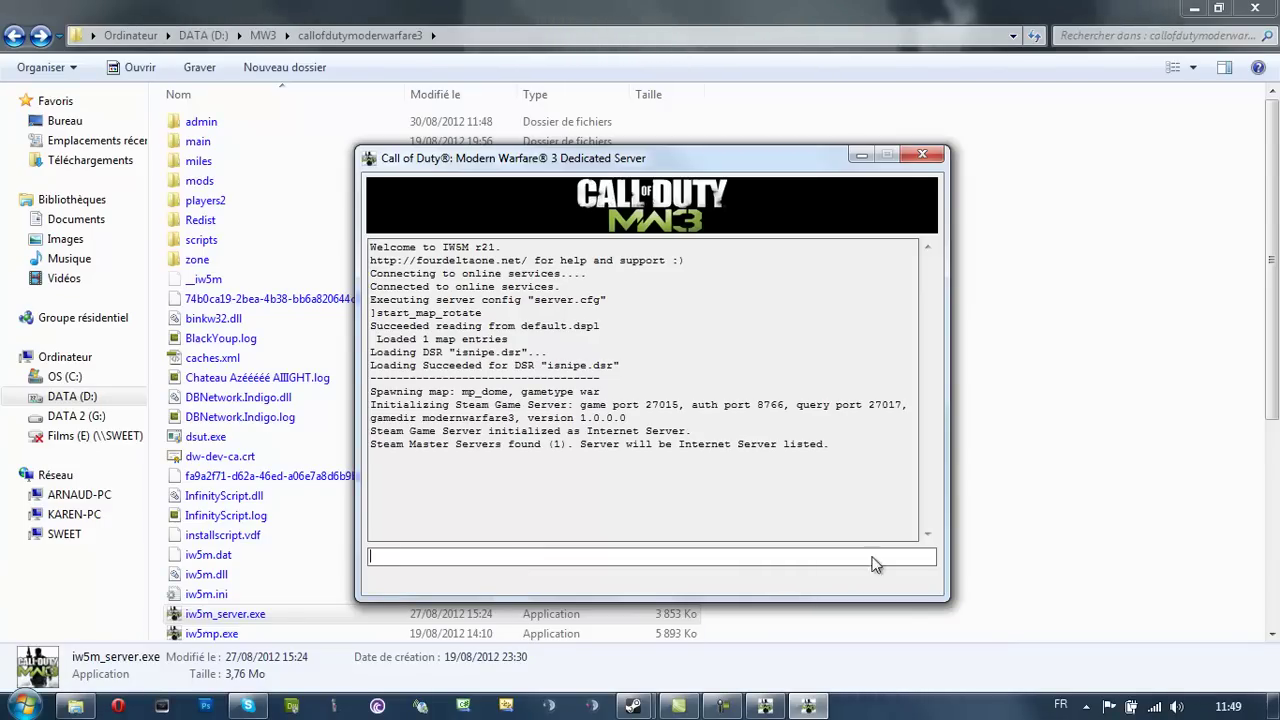
Connect to the LAN server with the console command connect 192.168.18.25:27016
{"action": "left_click", "coordinate": [798, 708]}
{"action": "key", "text": "grave"}
{"action": "type", "text": "connect"}
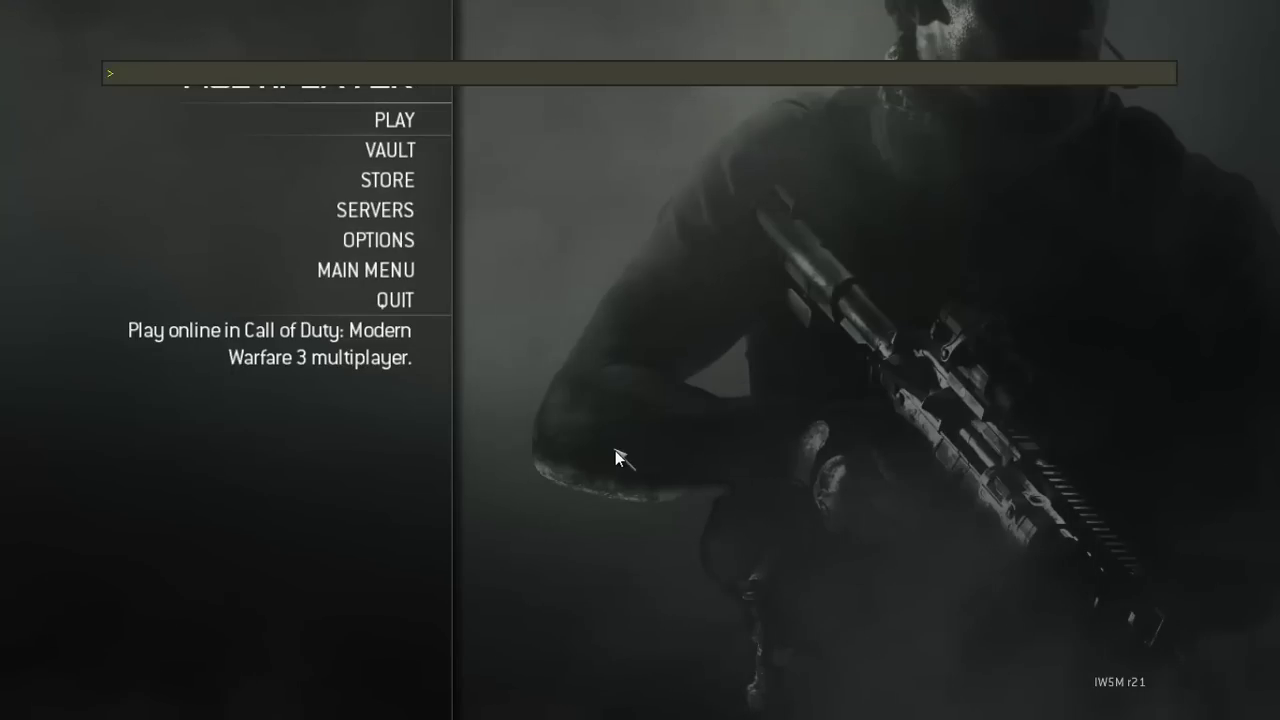
{"action": "type", "text": " 192.168"}
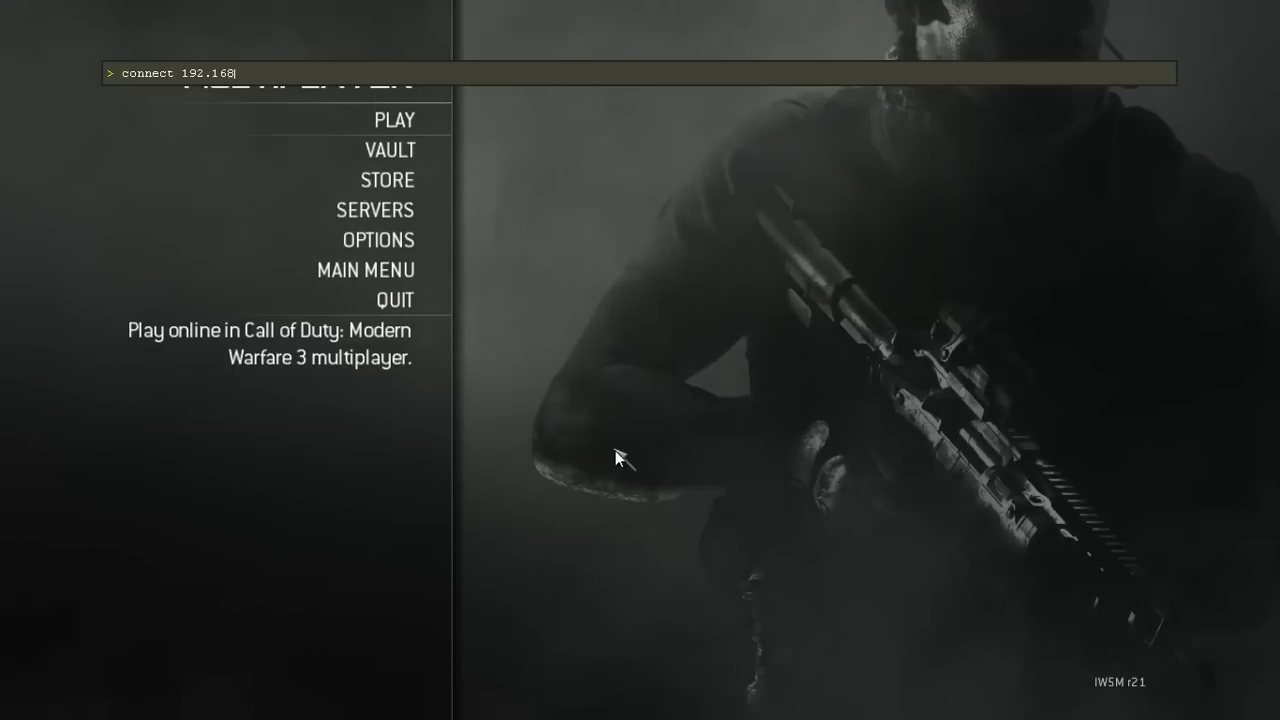
{"action": "type", "text": ".18.25:27016"}
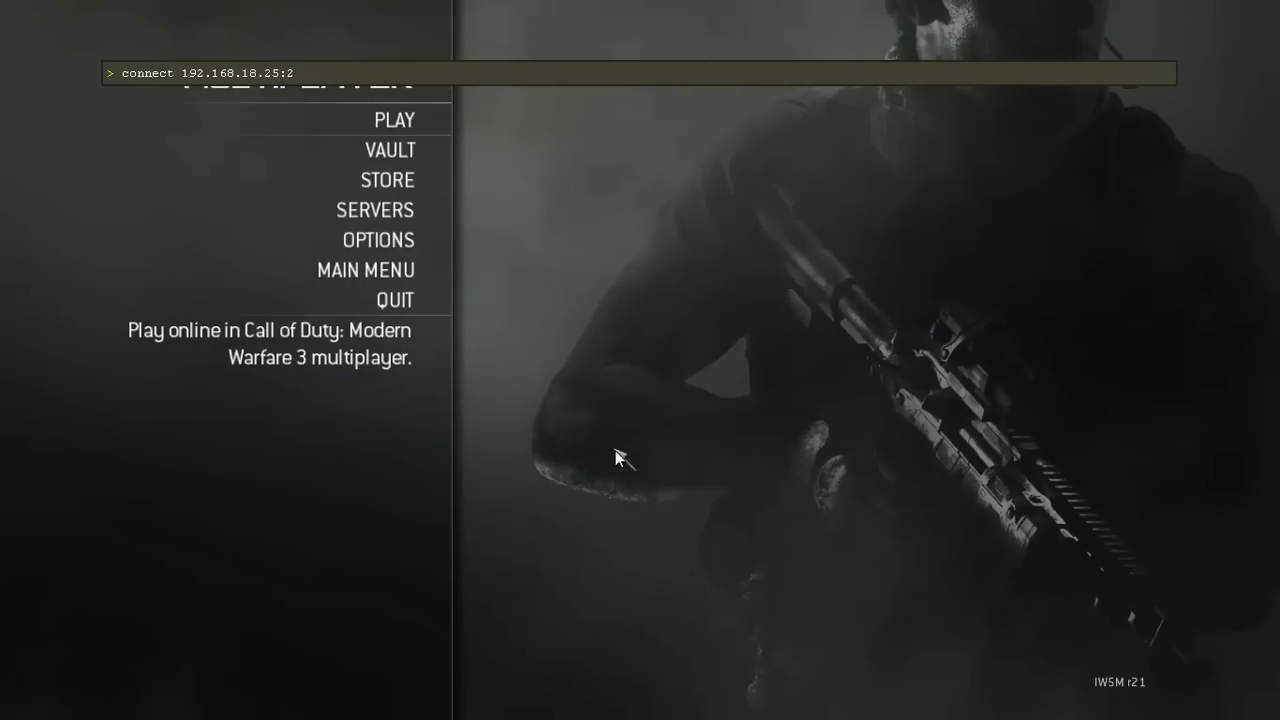
{"action": "key", "text": "Return"}
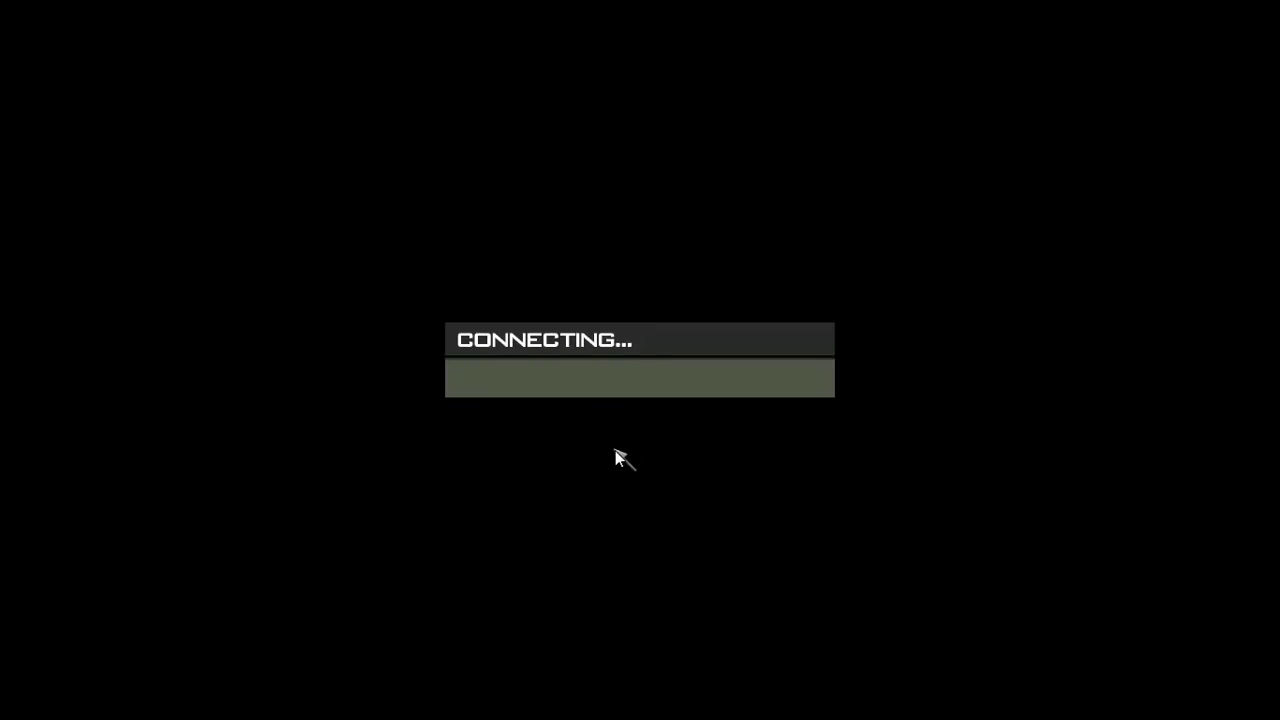
{"action": "key", "text": "alt+Tab"}
{"action": "key", "text": "alt+Tab"}
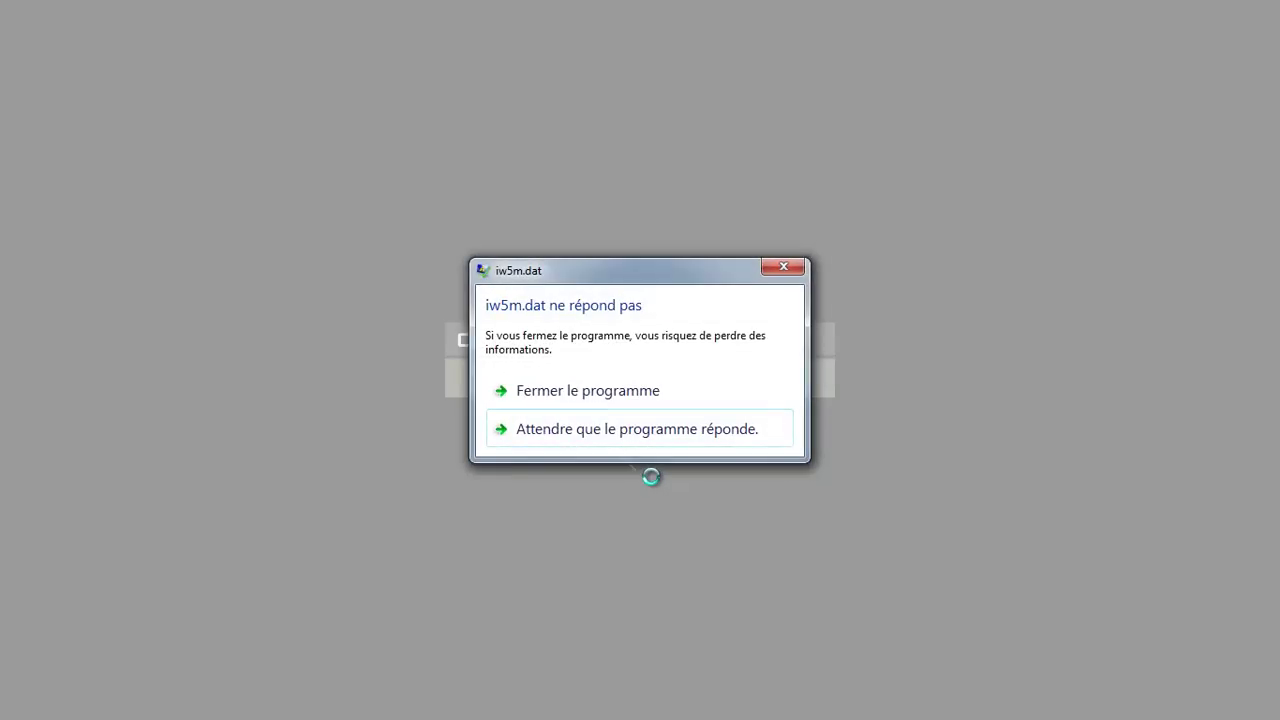
Force-close the frozen Modern Warfare 3 window
{"action": "key", "text": "alt+Tab"}
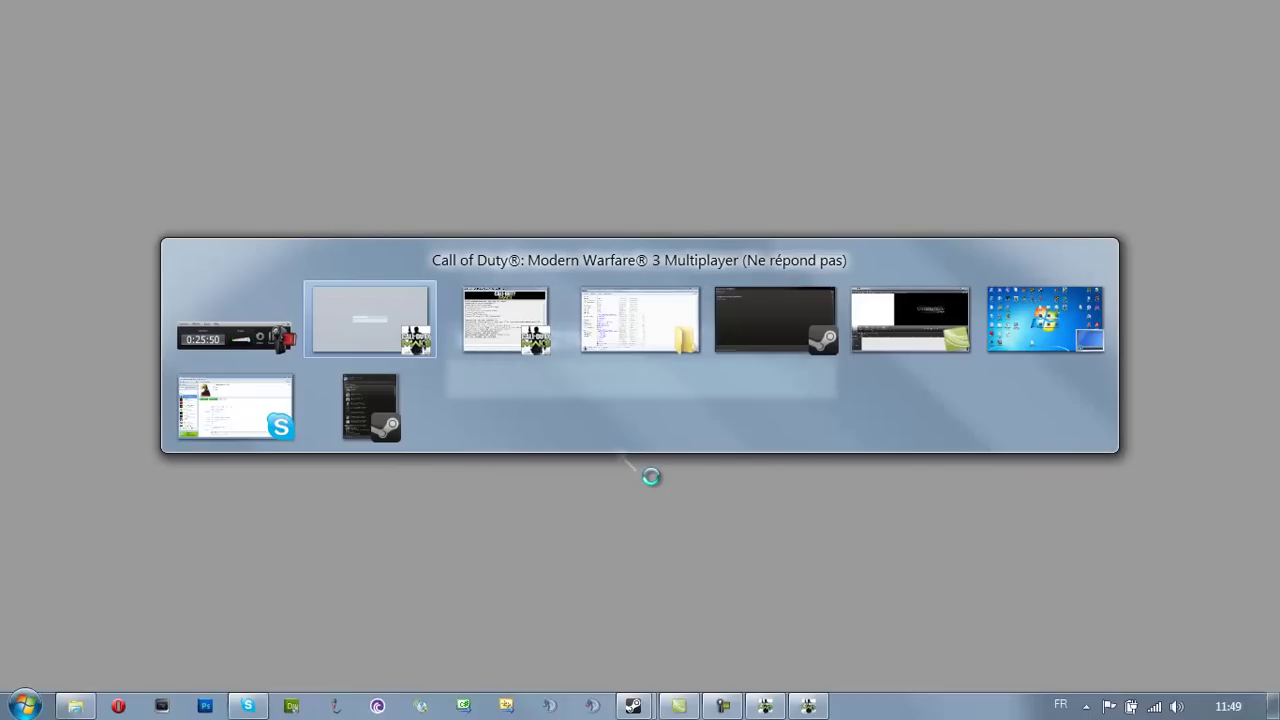
{"action": "left_click", "coordinate": [645, 403]}
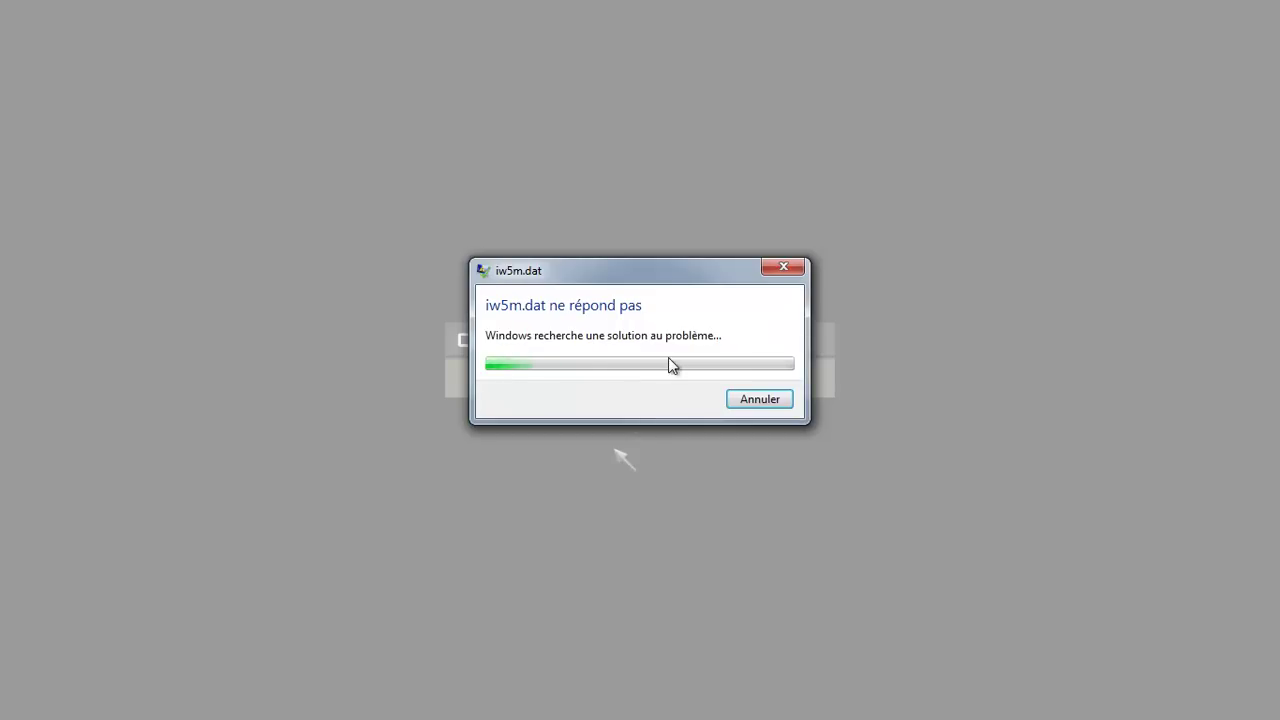
{"action": "key", "text": "alt+Tab"}
{"action": "key", "text": "alt+Tab"}
{"action": "key", "text": "alt+Tab"}
{"action": "key", "text": "alt+Tab"}
Restore and minimize the server console, then relaunch LaunchIW5M.exe
{"action": "right_click", "coordinate": [916, 707]}
{"action": "left_click", "coordinate": [766, 707]}
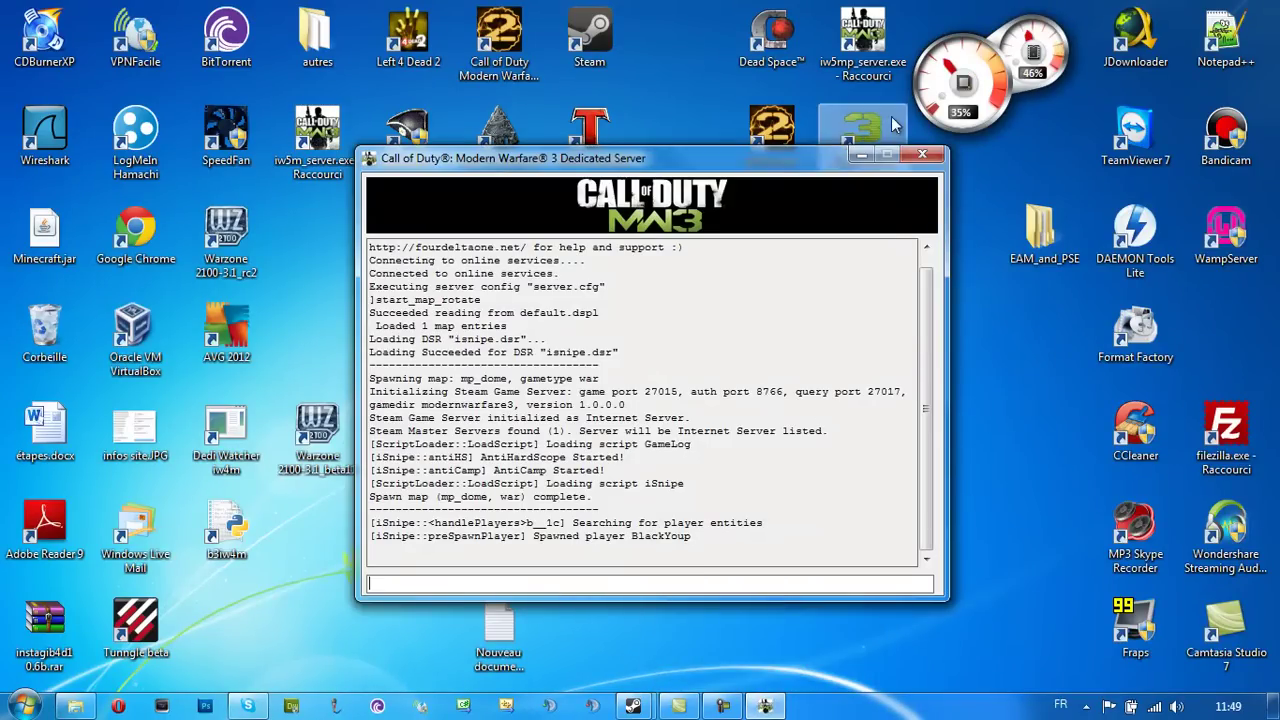
{"action": "left_click", "coordinate": [861, 155]}
{"action": "left_click", "coordinate": [845, 258]}
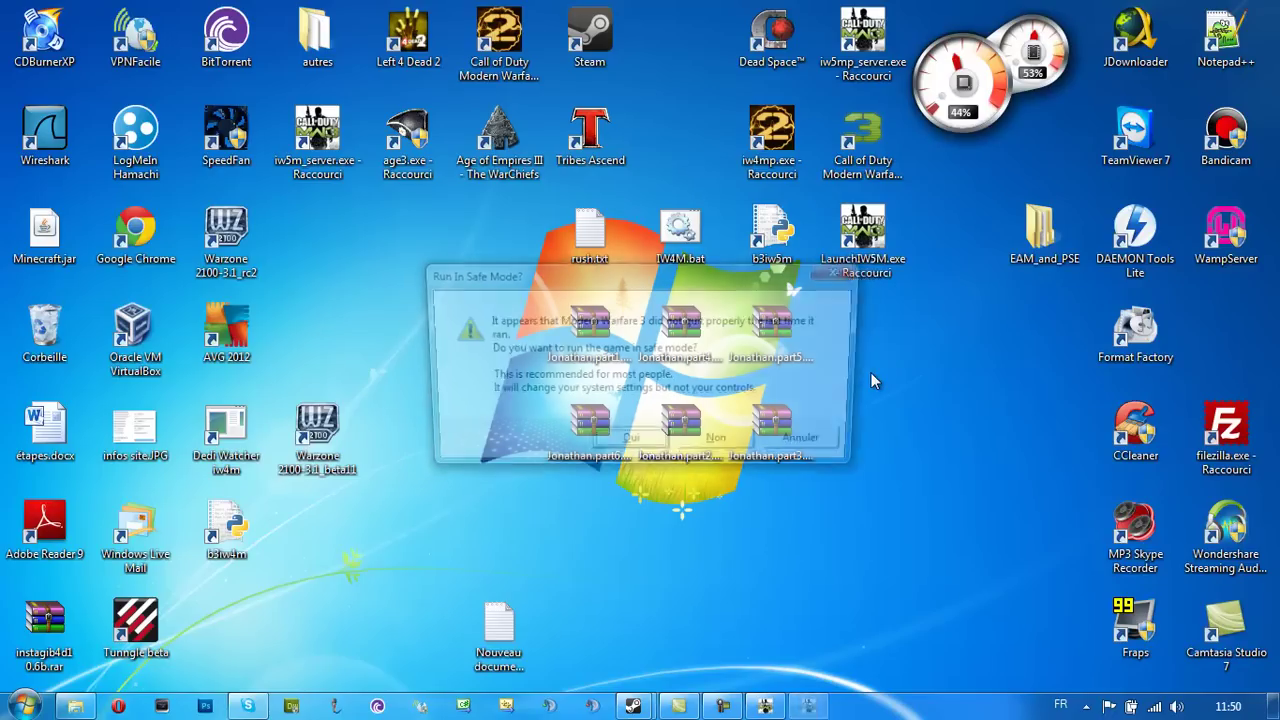
Decline safe mode and connect to 192.168.18.25:27015 via the console, fixing the mistyped port
{"action": "left_click", "coordinate": [722, 445]}
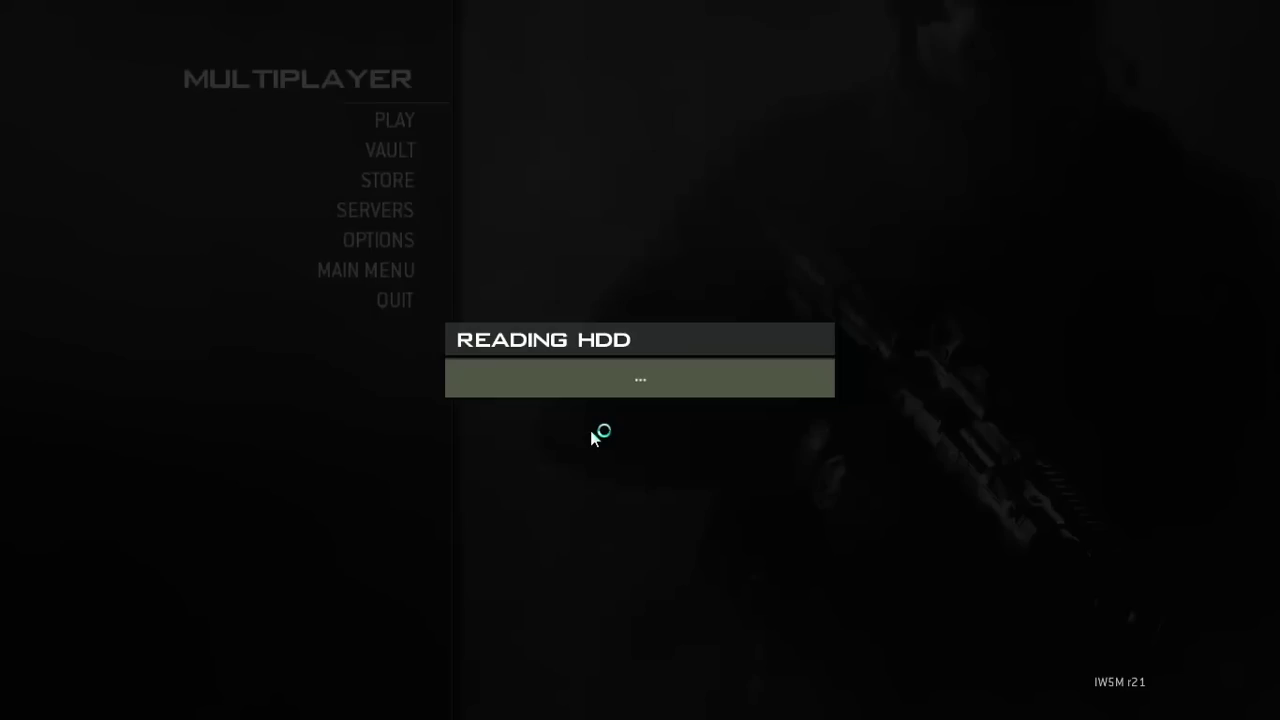
{"action": "key", "text": "grave"}
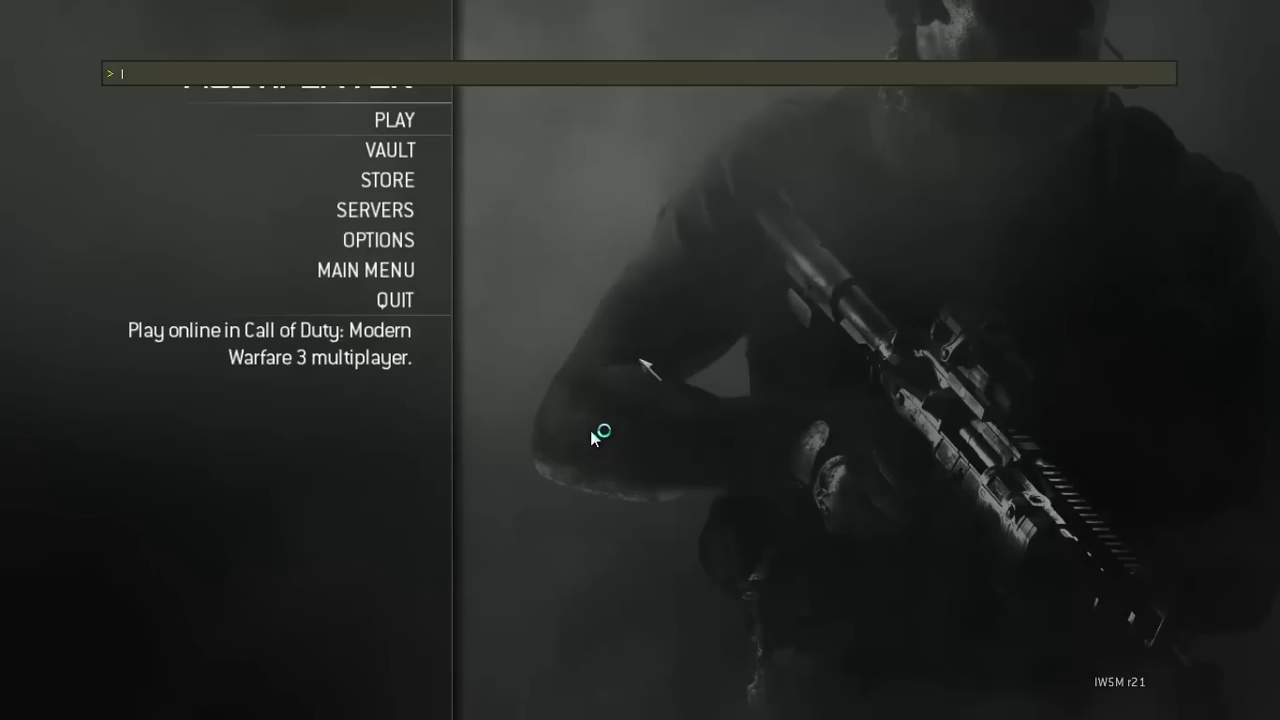
{"action": "type", "text": "connect 192.168.18.25:289"}
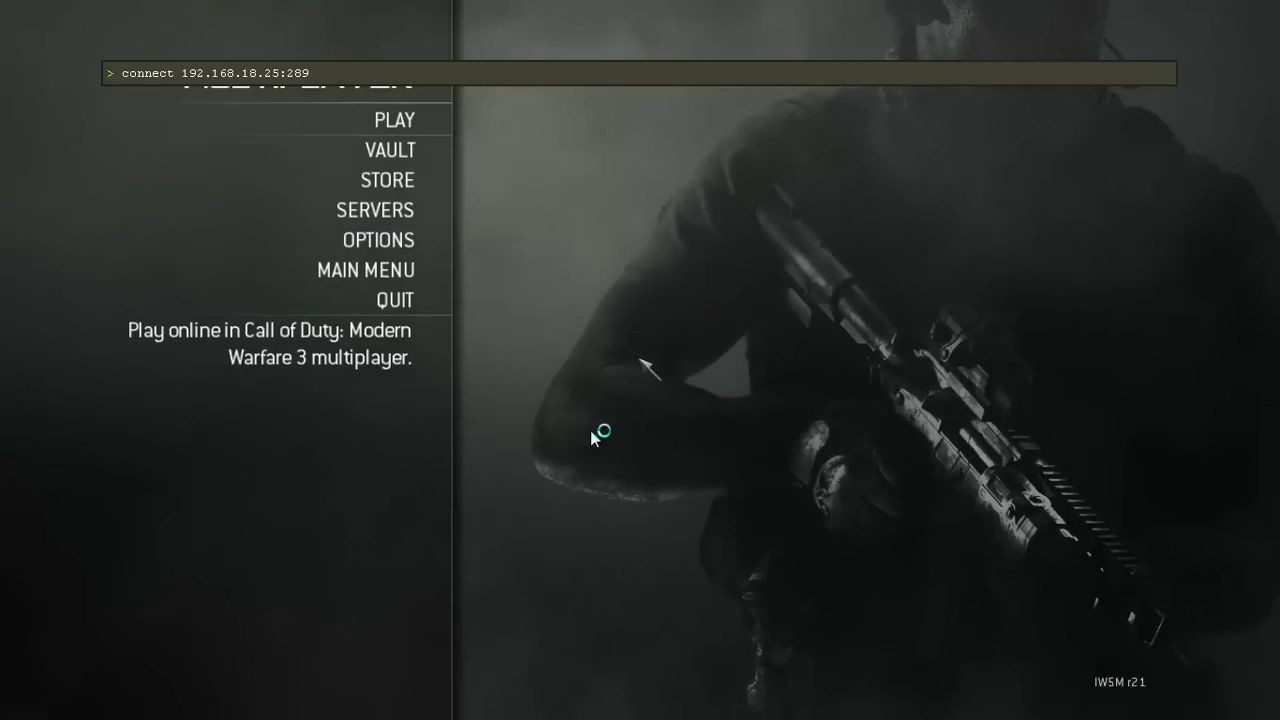
{"action": "key", "text": "BackSpace"}
{"action": "key", "text": "BackSpace"}
{"action": "type", "text": "7015"}
{"action": "key", "text": "Return"}
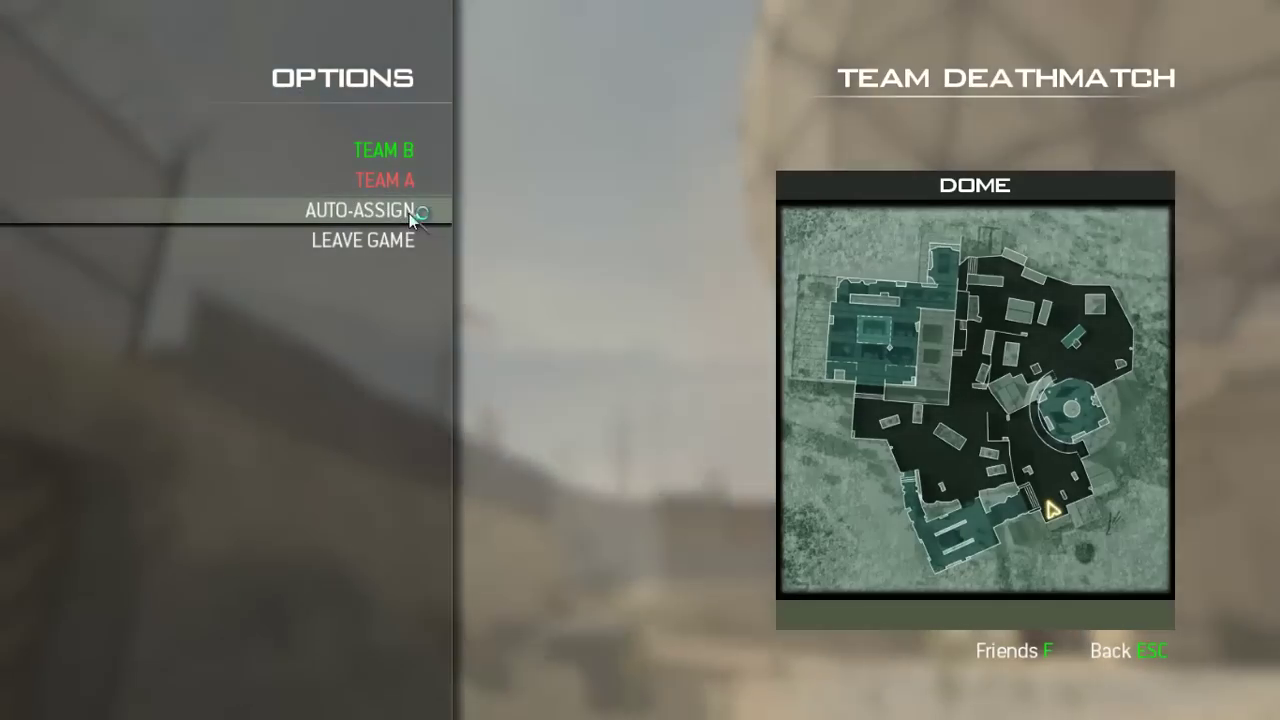
Auto-assign a team, spawn, and swap between the Desert Eagle and L118A while moving
{"action": "left_click", "coordinate": [412, 209]}
{"action": "key", "text": "1"}
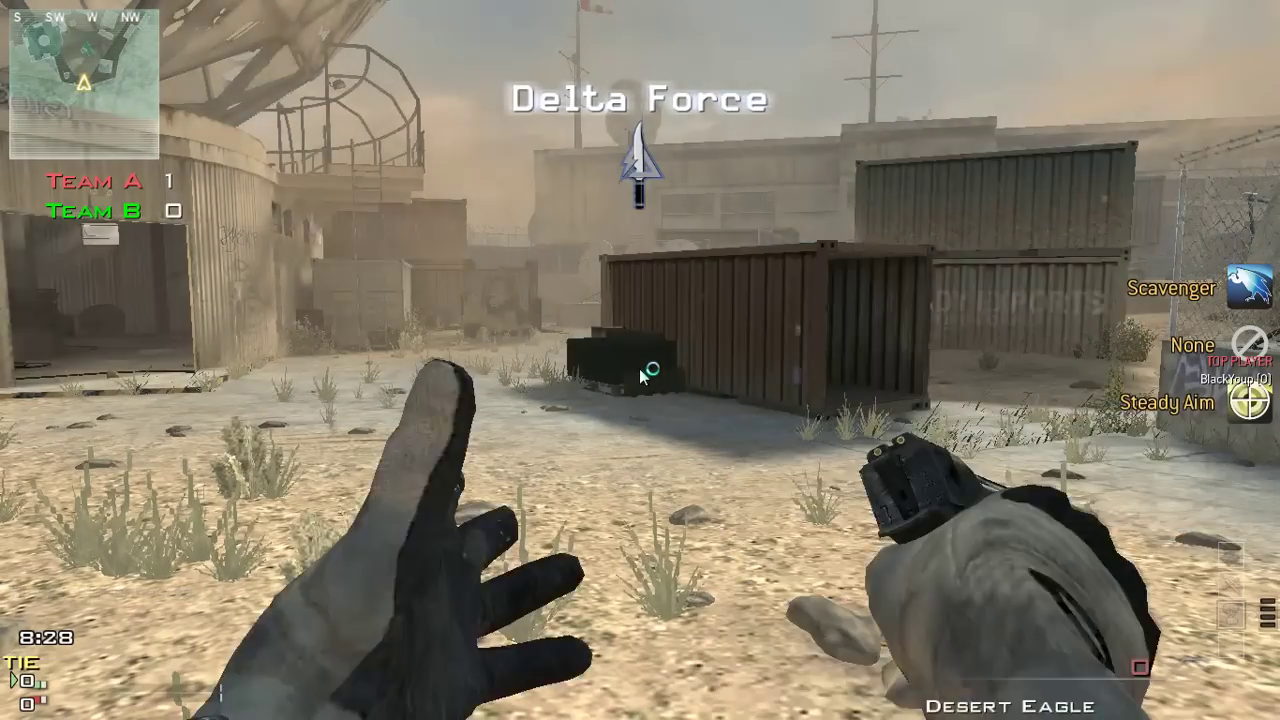
{"action": "key", "text": "w"}
{"action": "key", "text": "1"}
{"action": "key", "text": "1"}
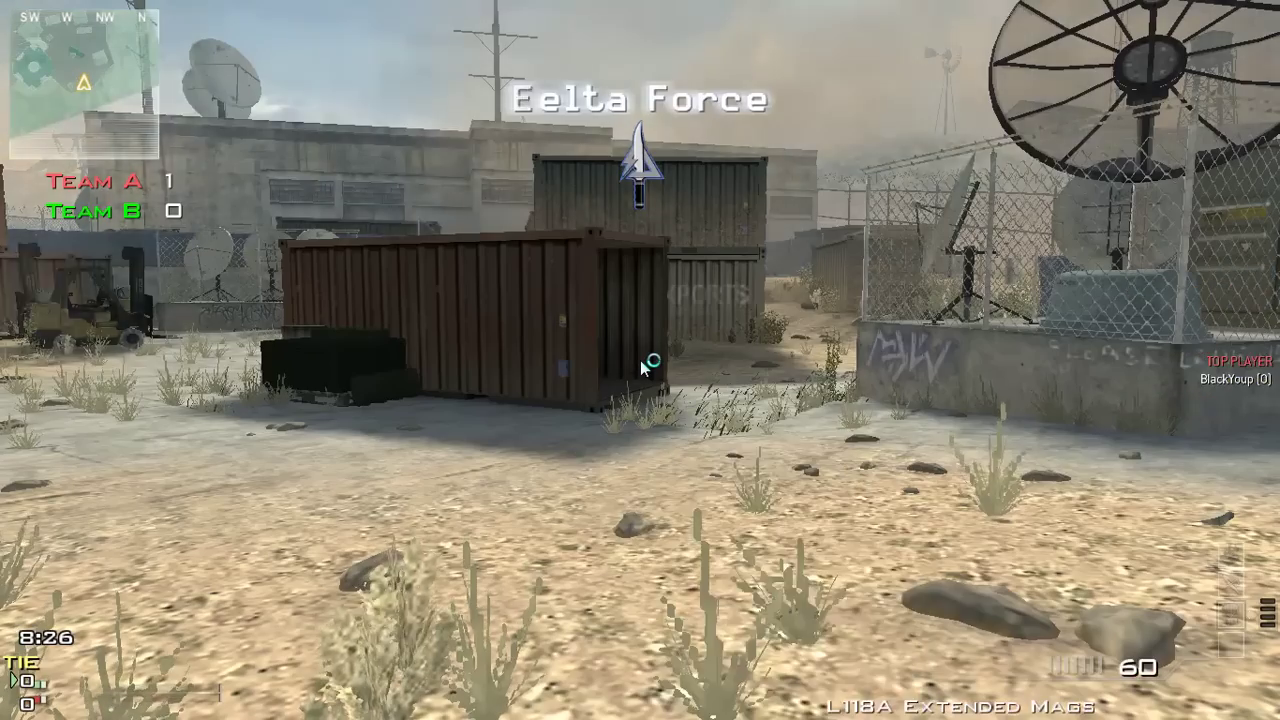
{"action": "key", "text": "1"}
{"action": "key", "text": "1"}
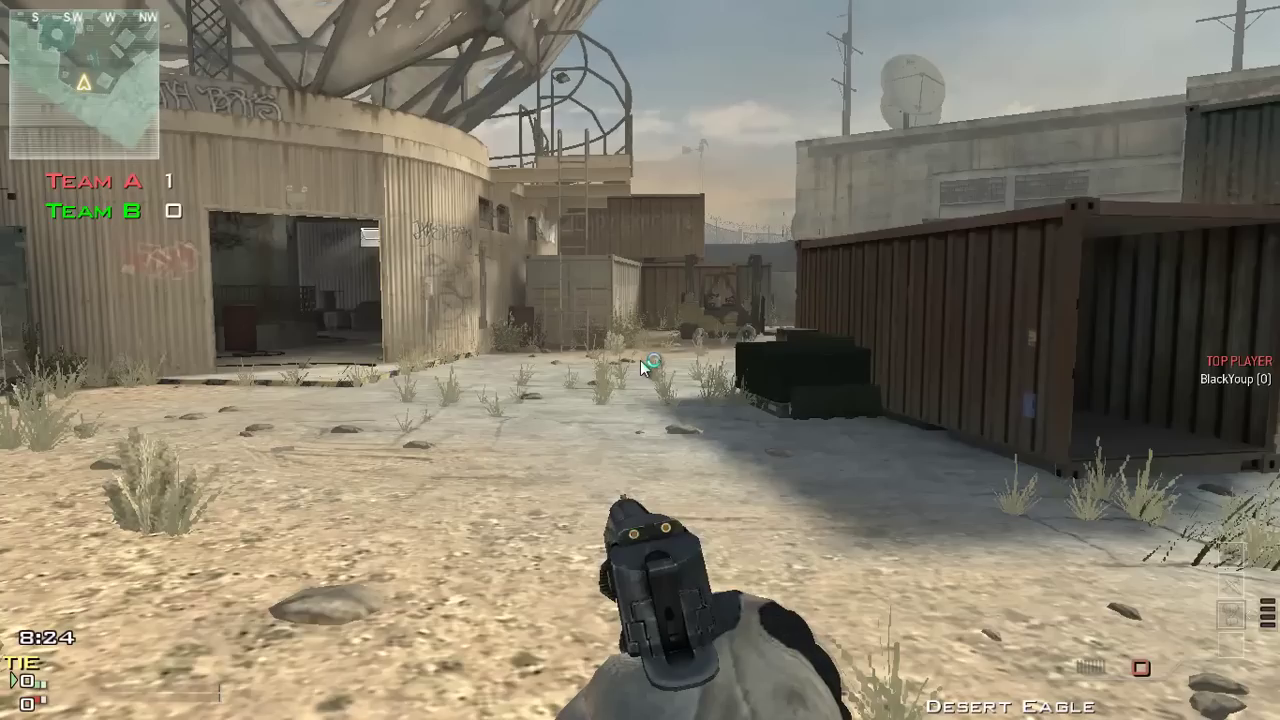
{"action": "key", "text": "w"}
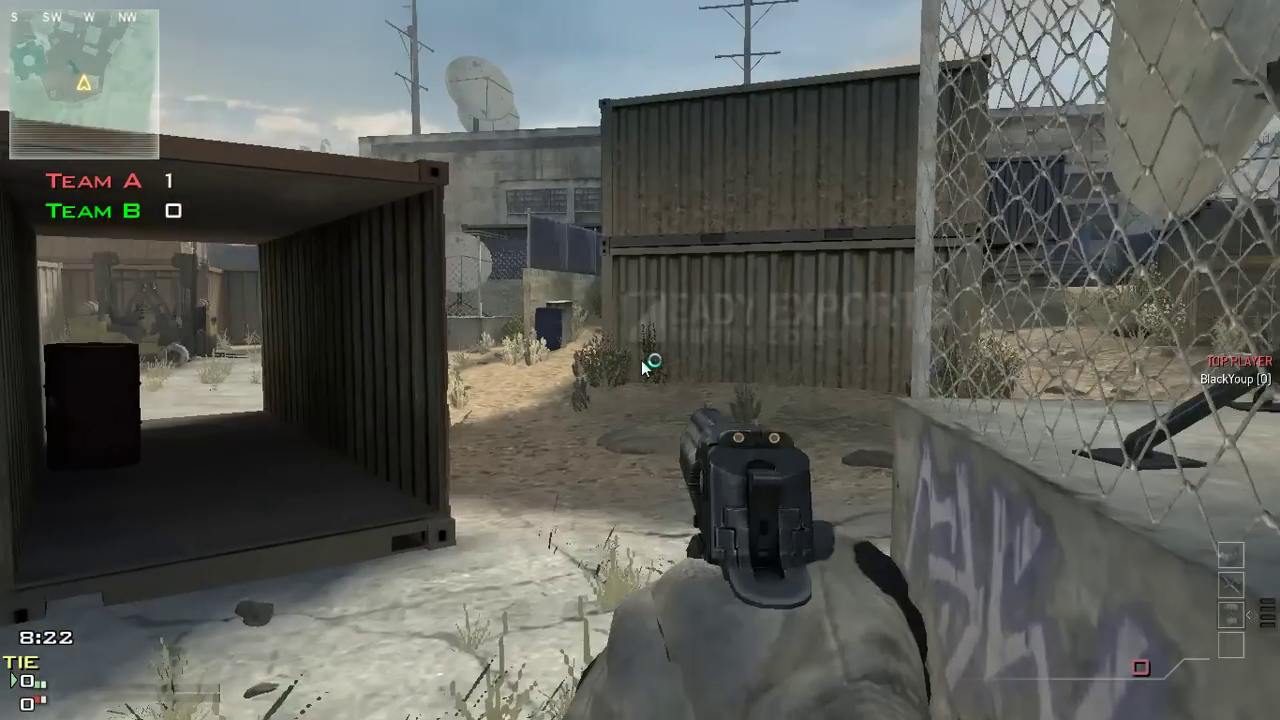
{"action": "key", "text": "1"}
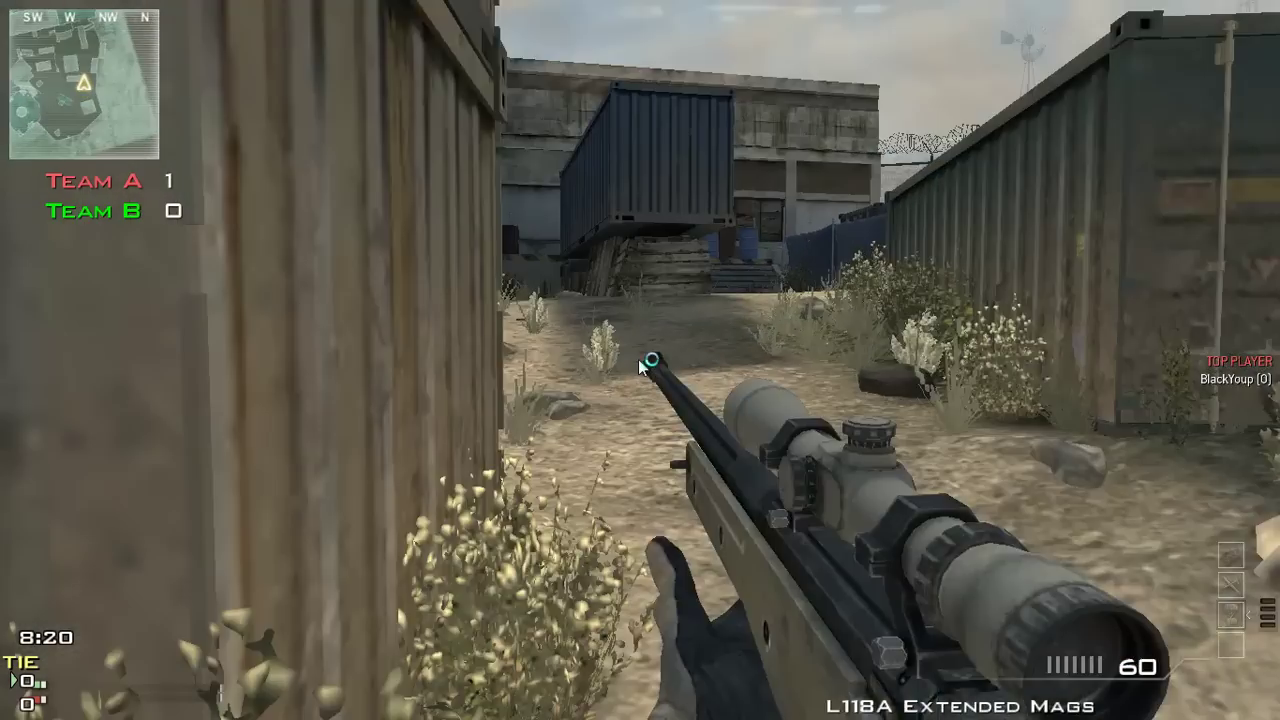
Advance past the vehicle into the yard toward the barrels and fence
{"action": "key", "text": "w"}
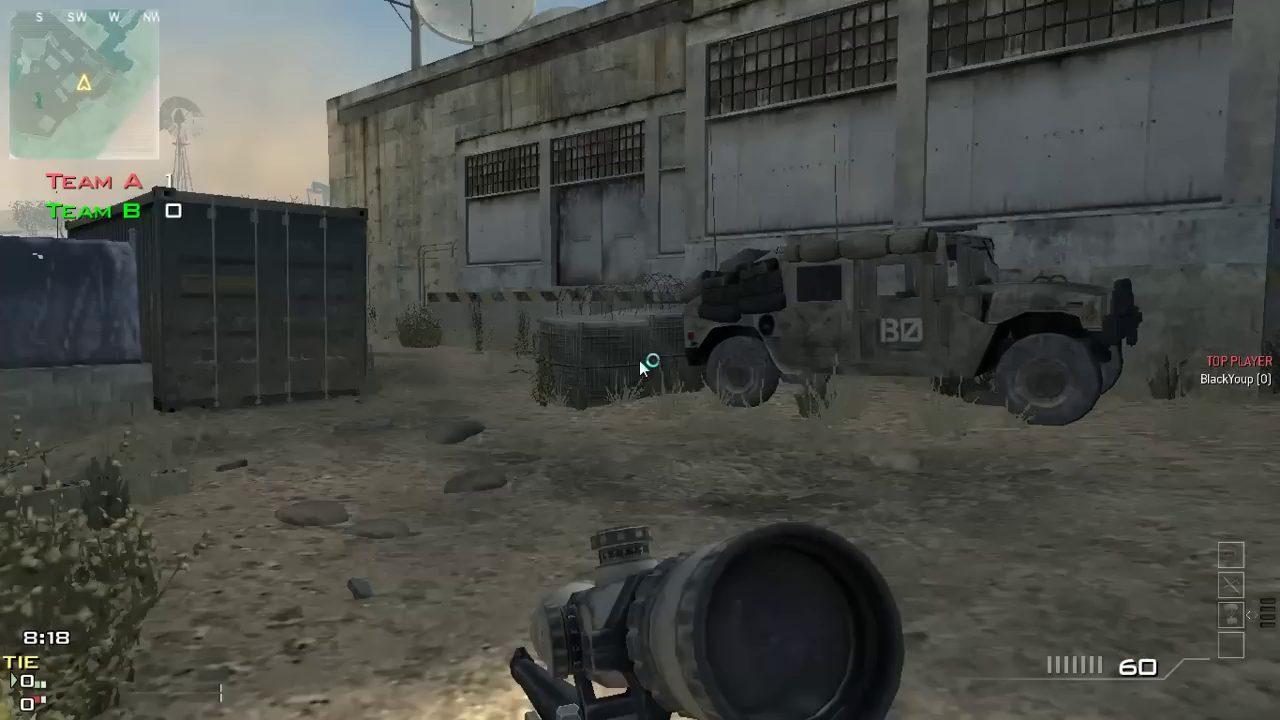
{"action": "key", "text": "w"}
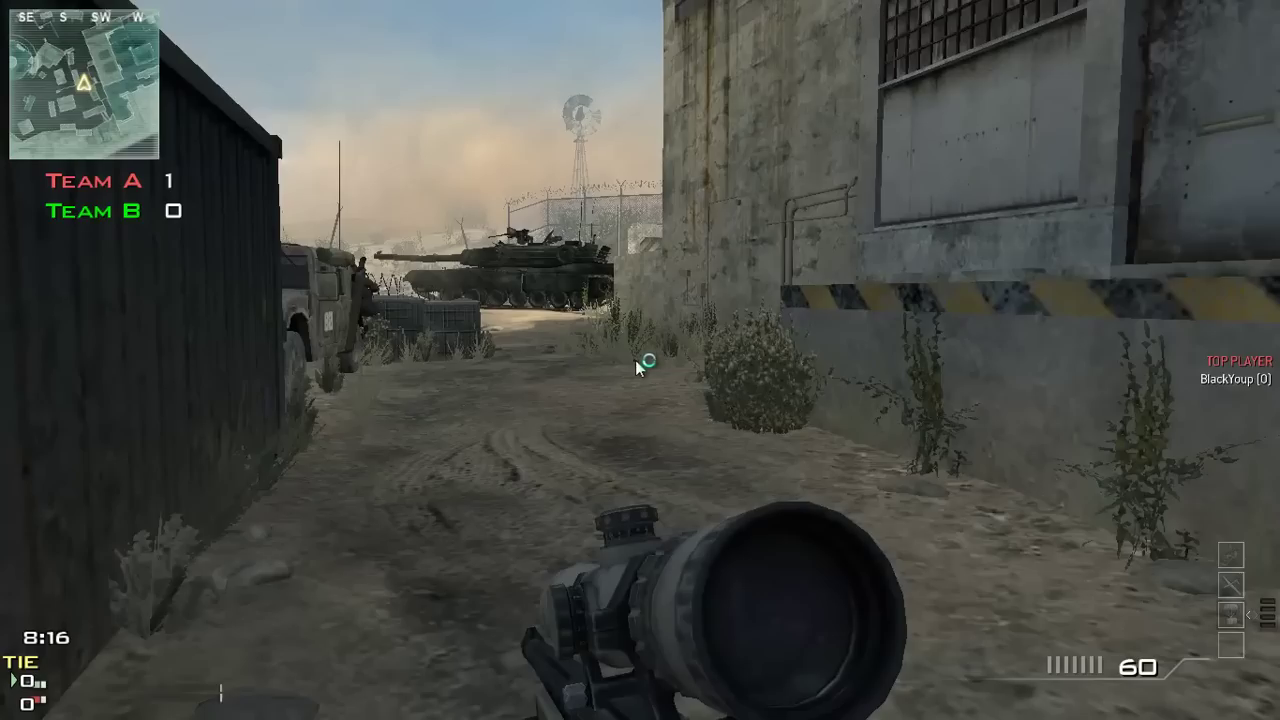
{"action": "key", "text": "w"}
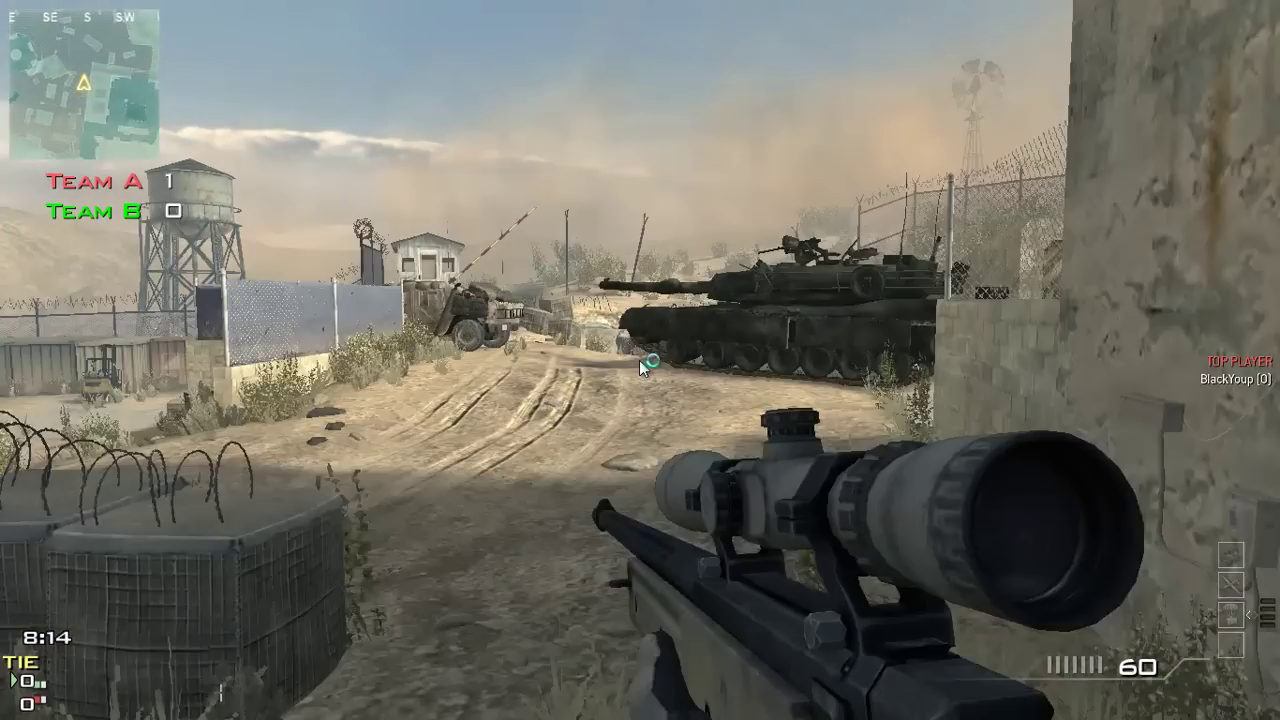
{"action": "key", "text": "w"}
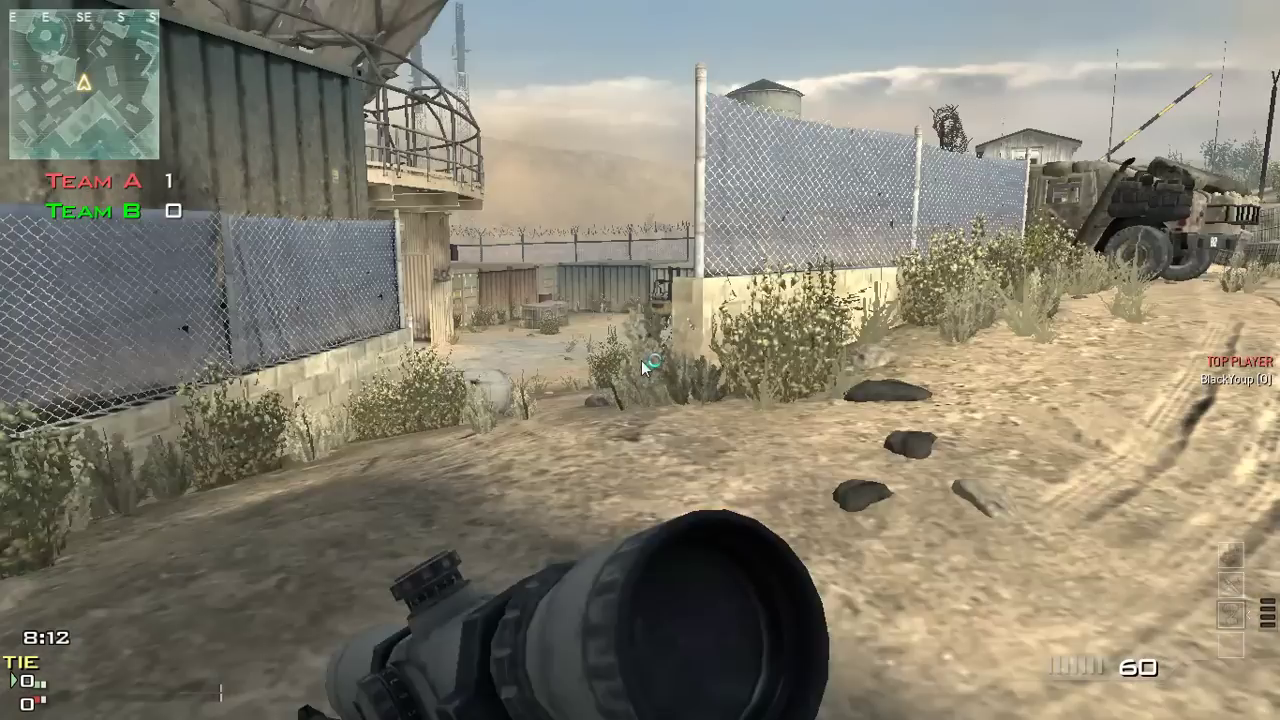
{"action": "key", "text": "w"}
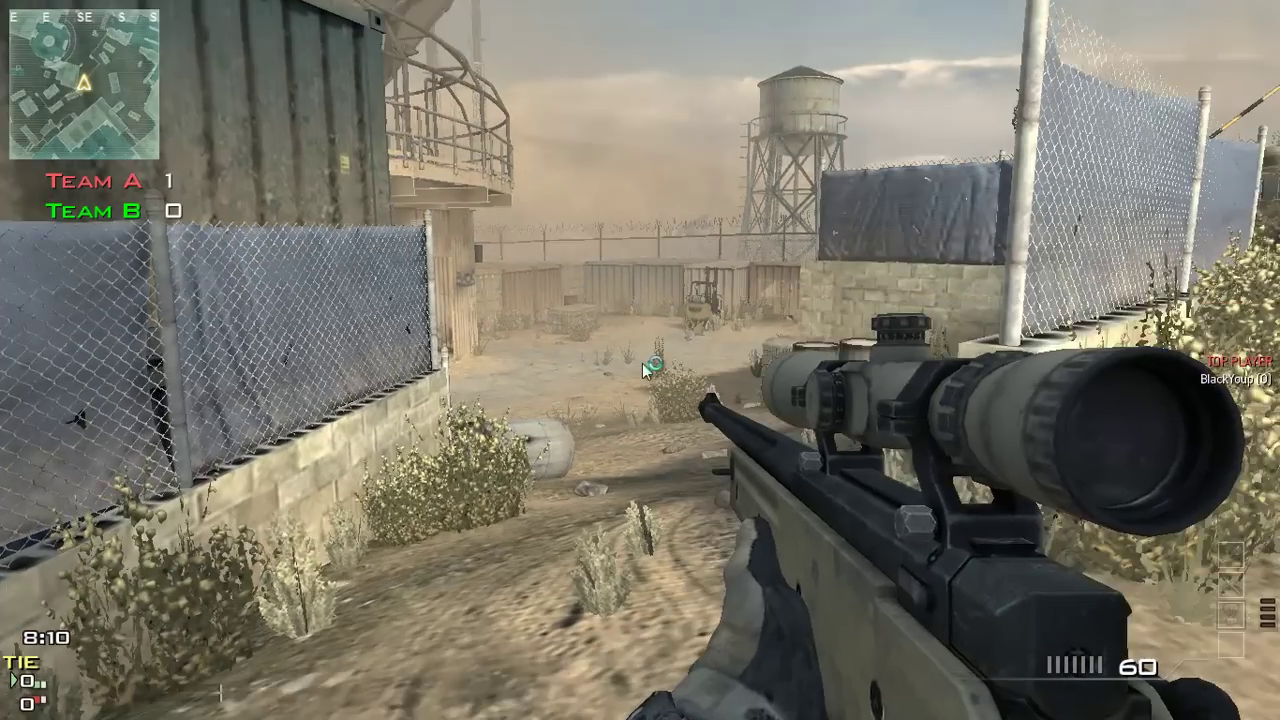
{"action": "key", "text": "w"}
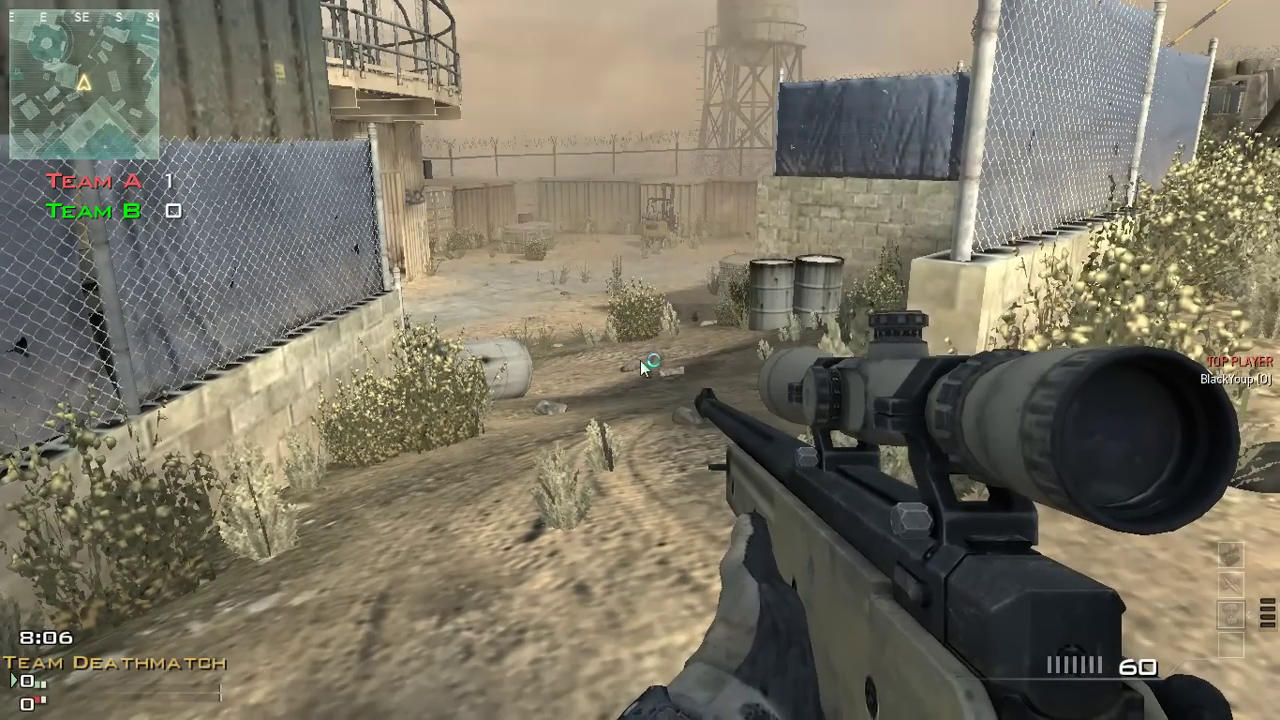
Scope the sniper rifle in and out to check the area
{"action": "right_click", "coordinate": [640, 360]}
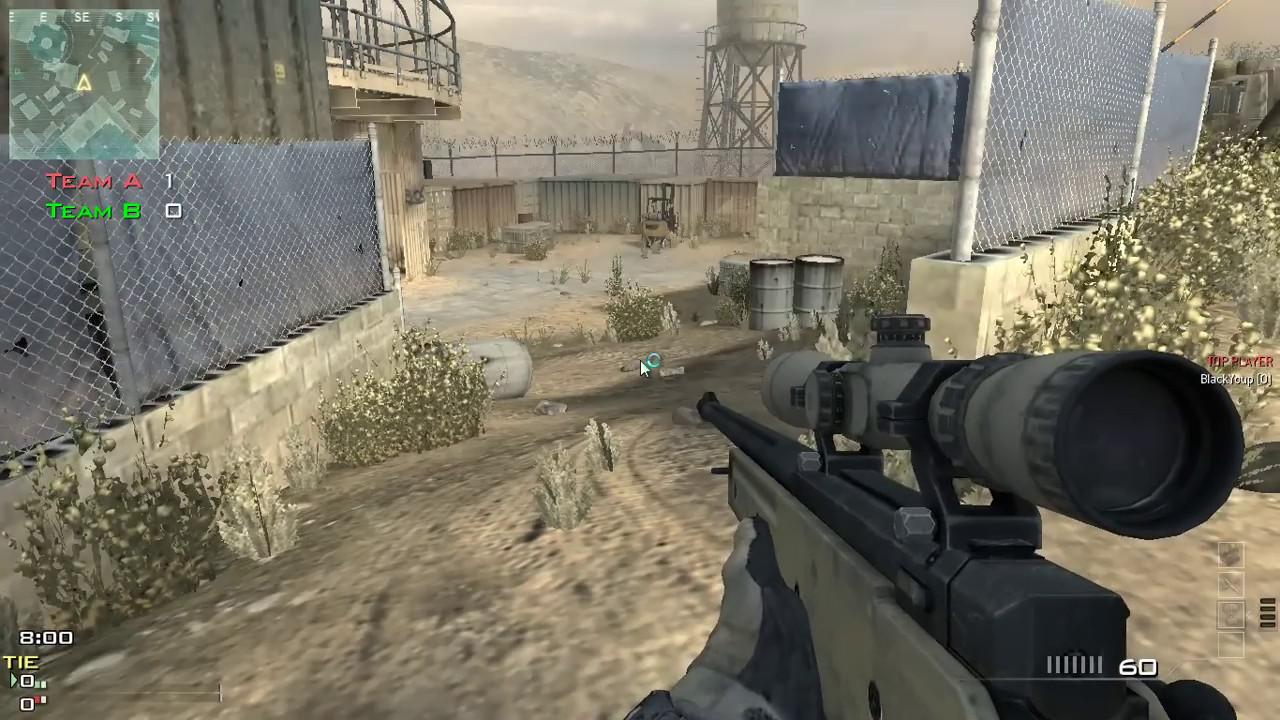
{"action": "right_click", "coordinate": [640, 360]}
{"action": "right_click", "coordinate": [640, 360]}
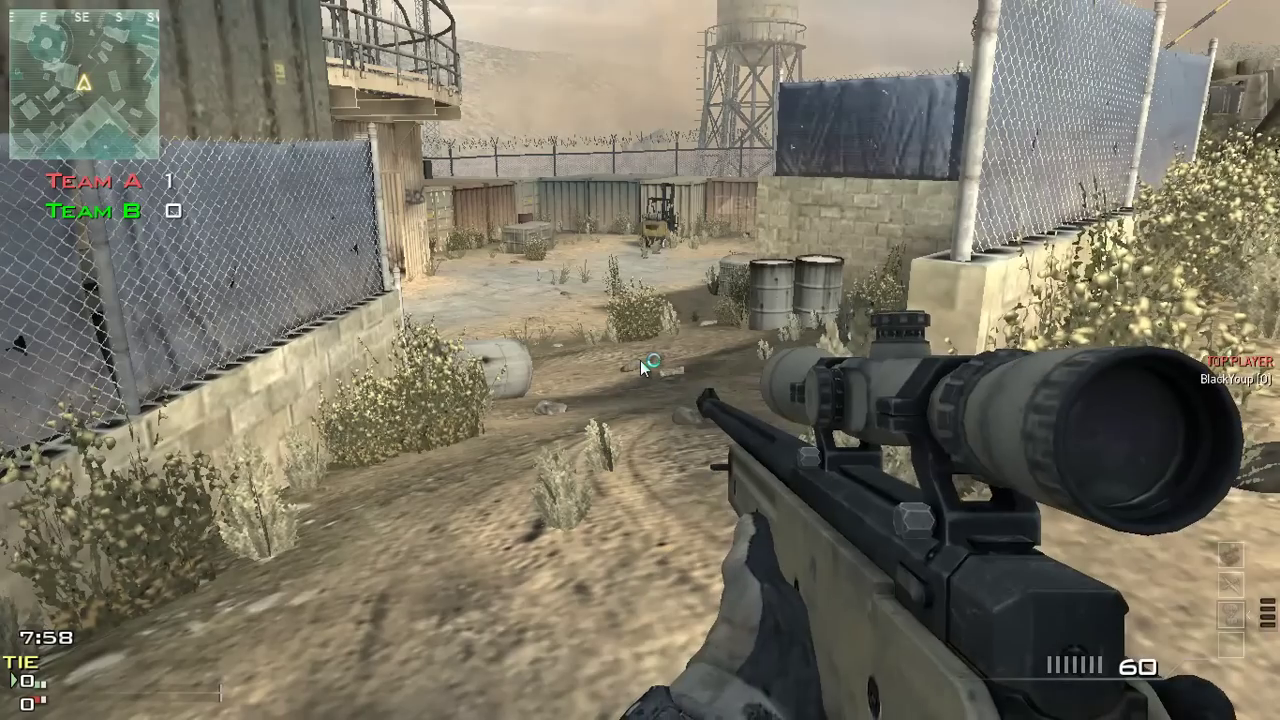
{"action": "right_click", "coordinate": [640, 360]}
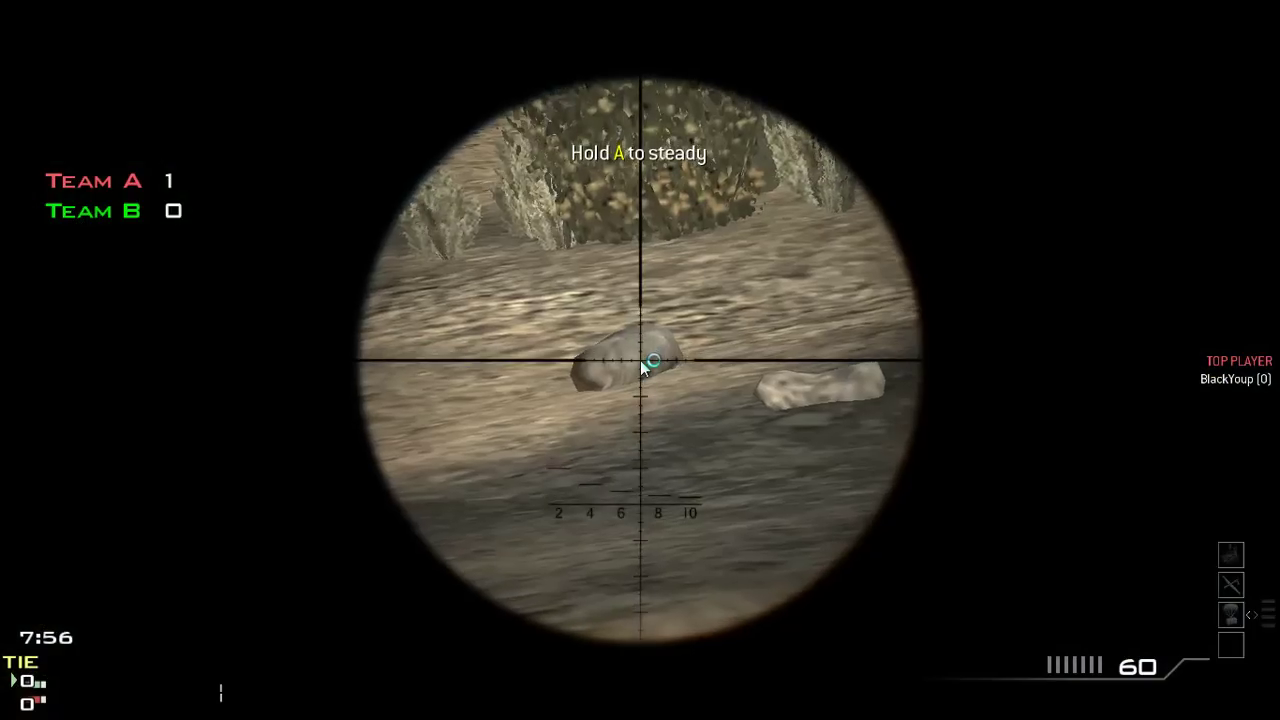
{"action": "right_click", "coordinate": [640, 360]}
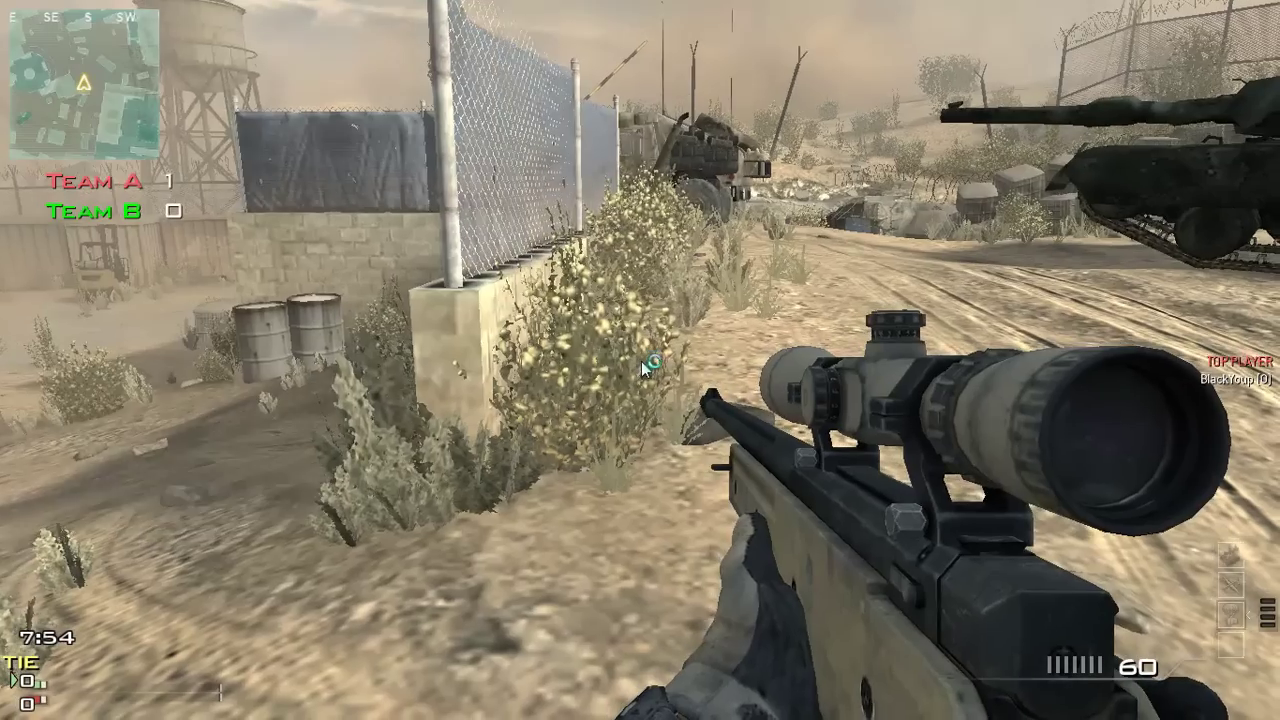
Check the scoreboard, circle the humvee, swap weapons and scope toward the bunker
{"action": "key", "text": "Tab"}
{"action": "key", "text": "Tab"}
{"action": "key", "text": "w"}
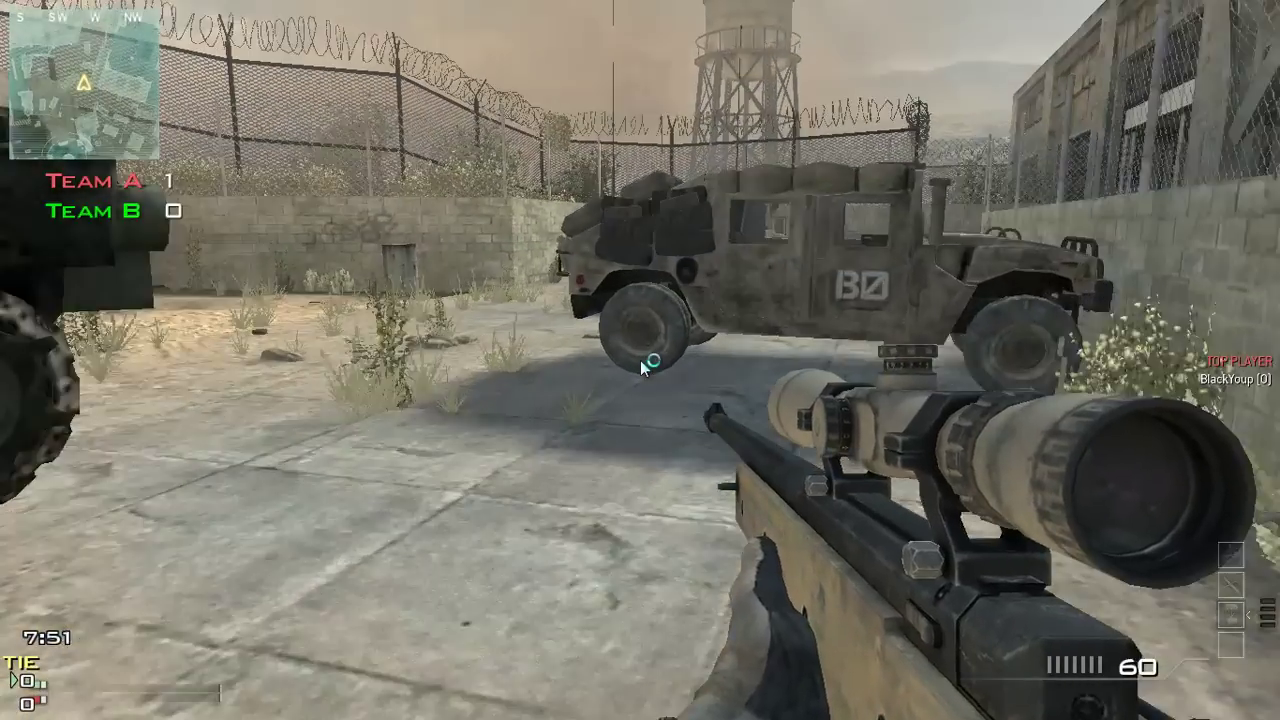
{"action": "key", "text": "w"}
{"action": "right_click", "coordinate": [640, 360]}
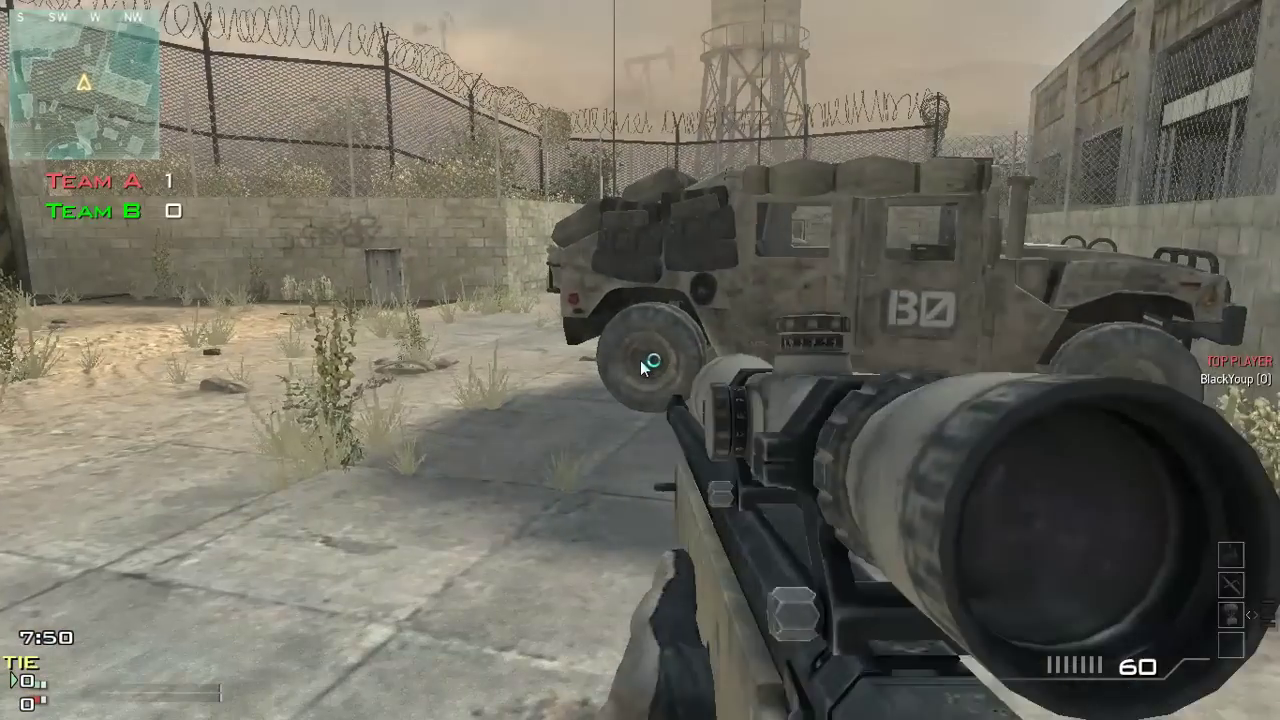
{"action": "key", "text": "1"}
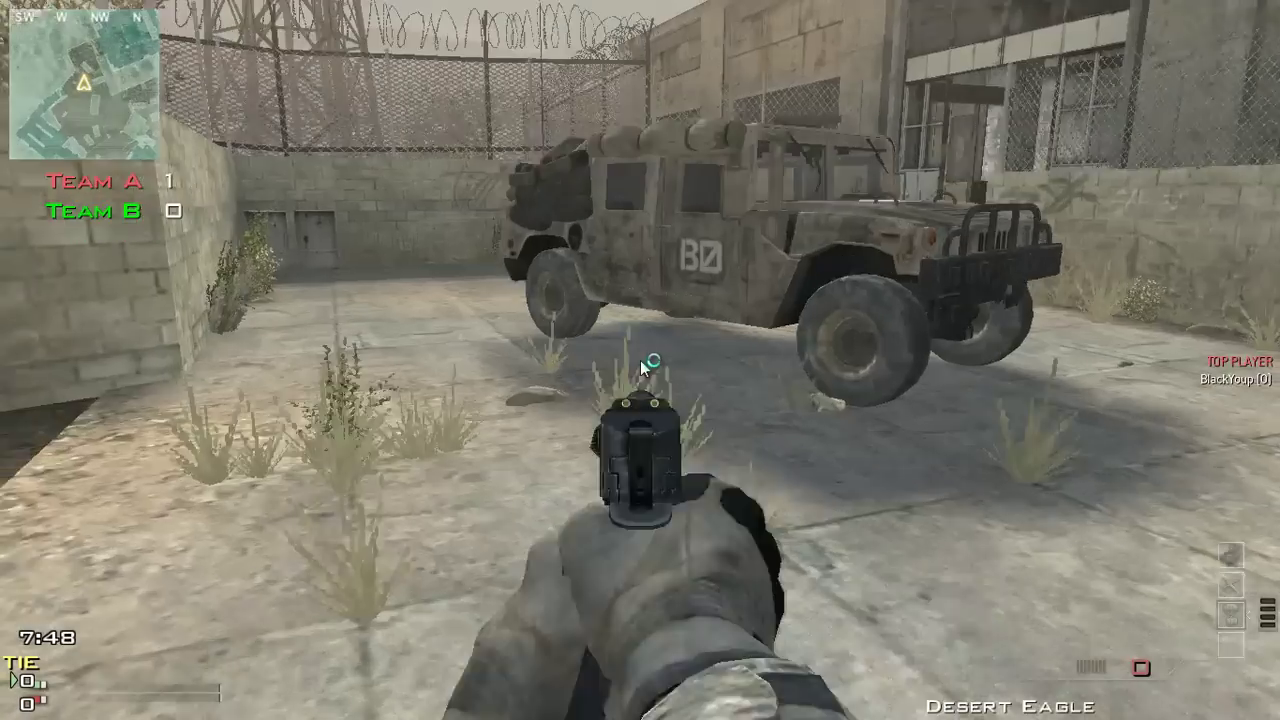
{"action": "key", "text": "1"}
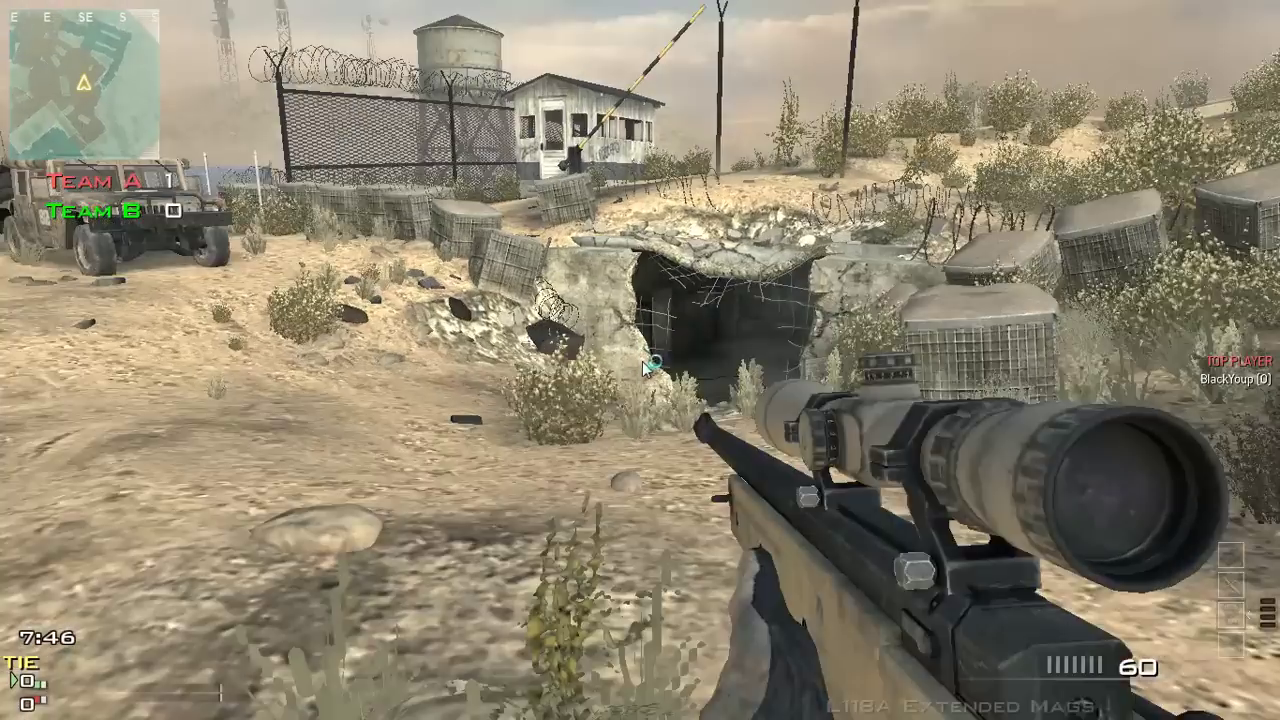
{"action": "right_click", "coordinate": [645, 367]}
{"action": "right_click", "coordinate": [640, 360]}
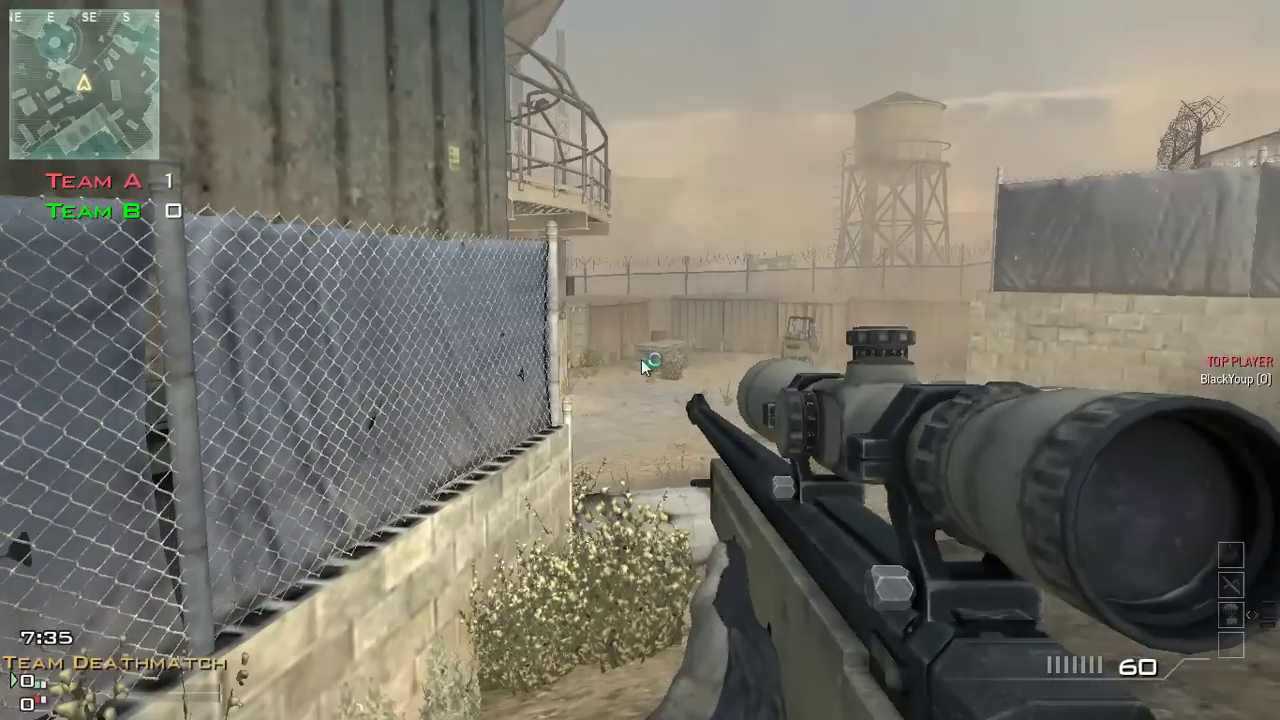
Quick-scope the L118A several times before moving on
{"action": "right_click", "coordinate": [643, 366]}
{"action": "right_click", "coordinate": [641, 360]}
{"action": "right_click", "coordinate": [640, 360]}
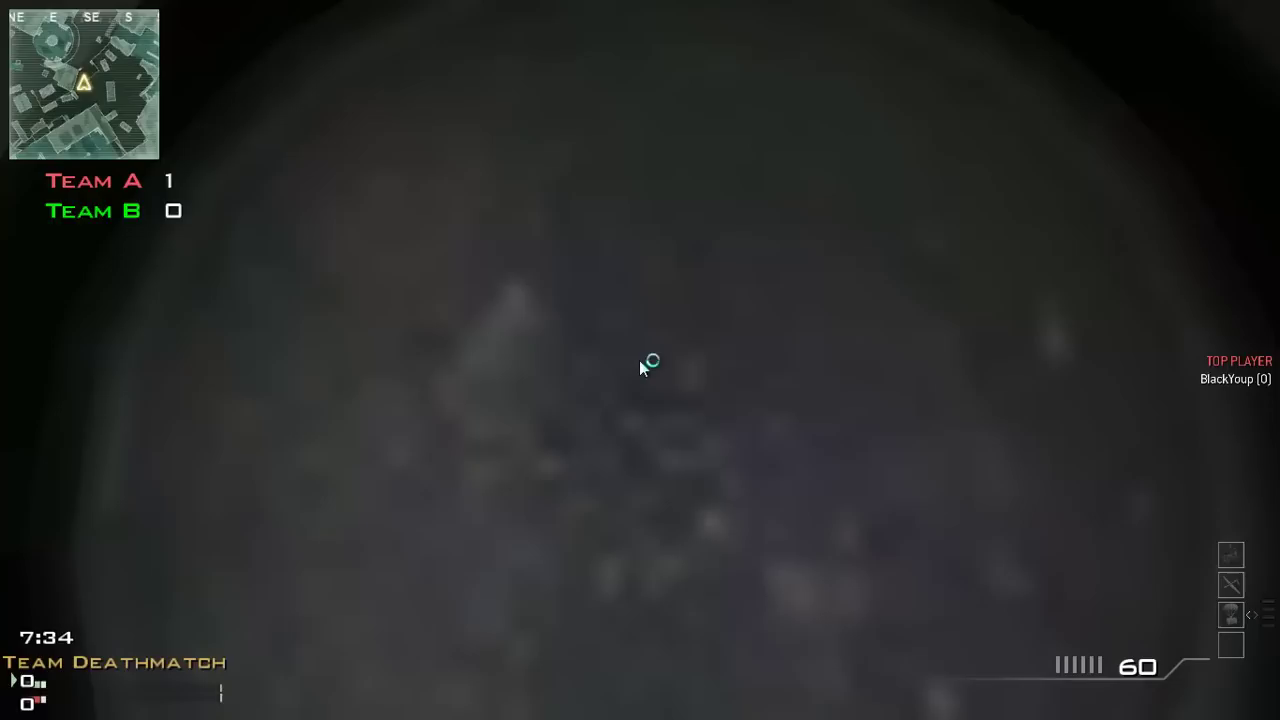
{"action": "right_click", "coordinate": [639, 360]}
{"action": "right_click", "coordinate": [639, 360]}
{"action": "right_click", "coordinate": [640, 360]}
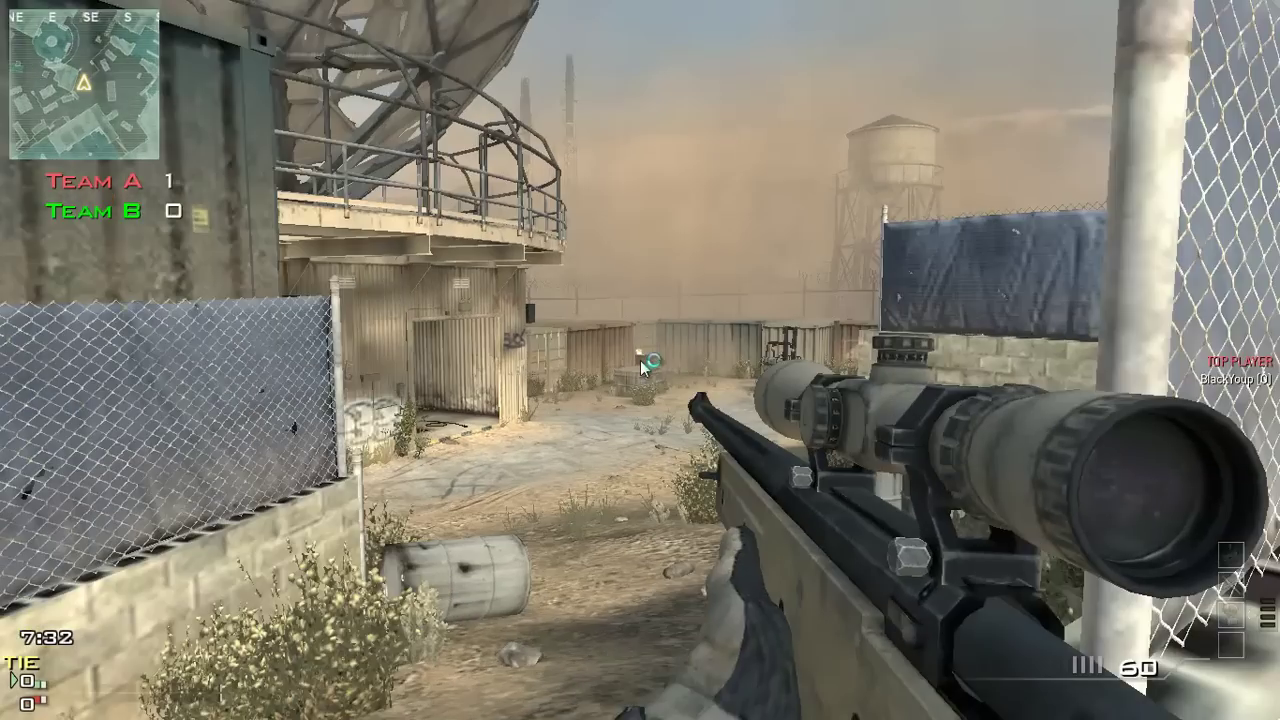
Move through the dark building into the lit room and aim there
{"action": "key", "text": "w"}
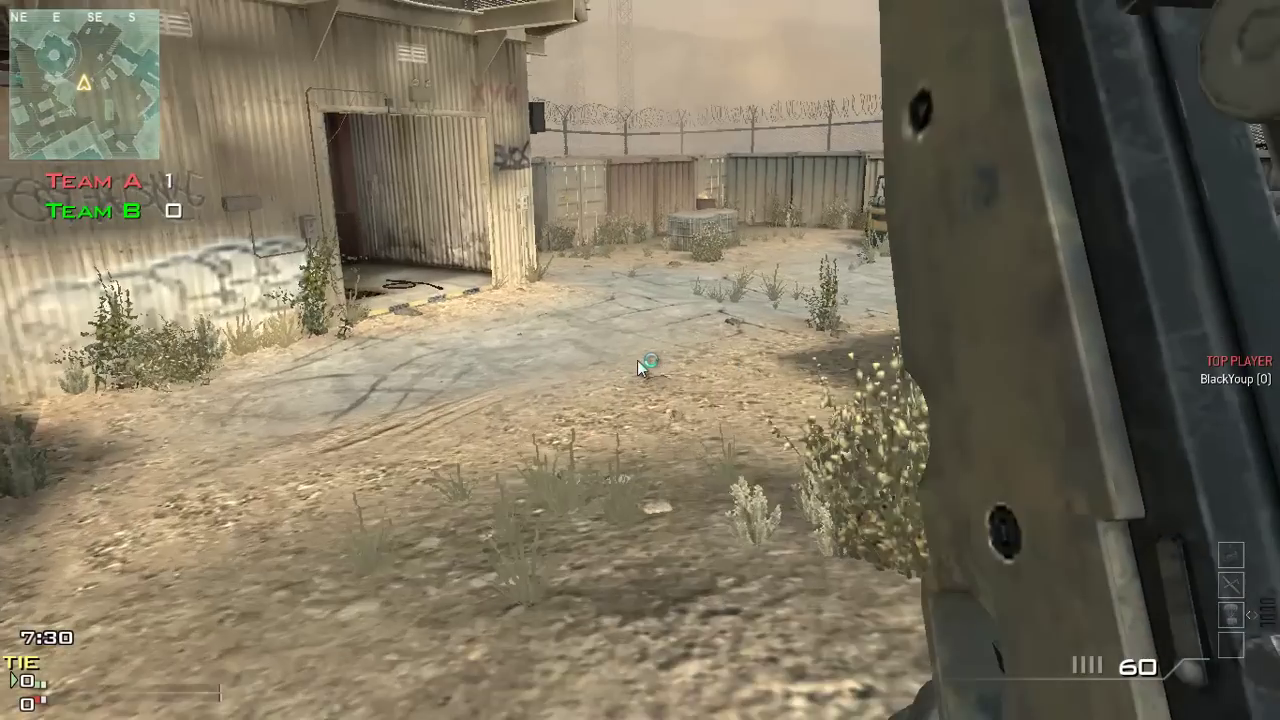
{"action": "key", "text": "w"}
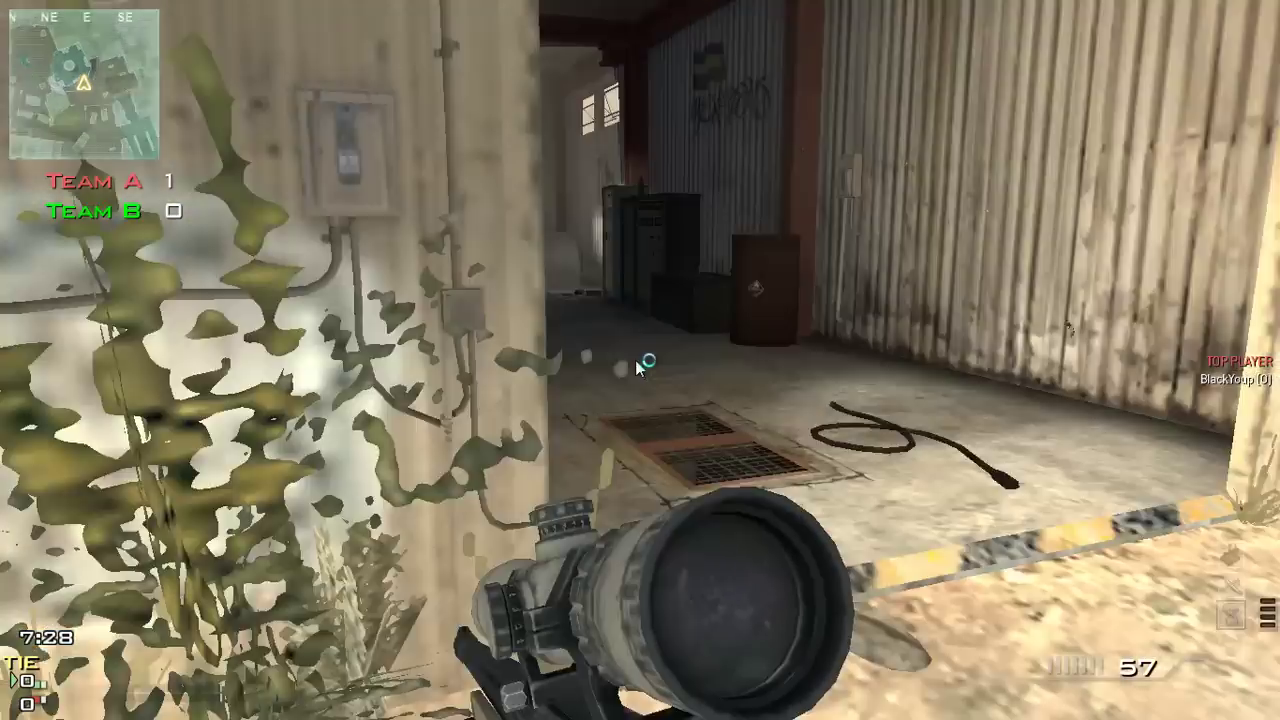
{"action": "key", "text": "w"}
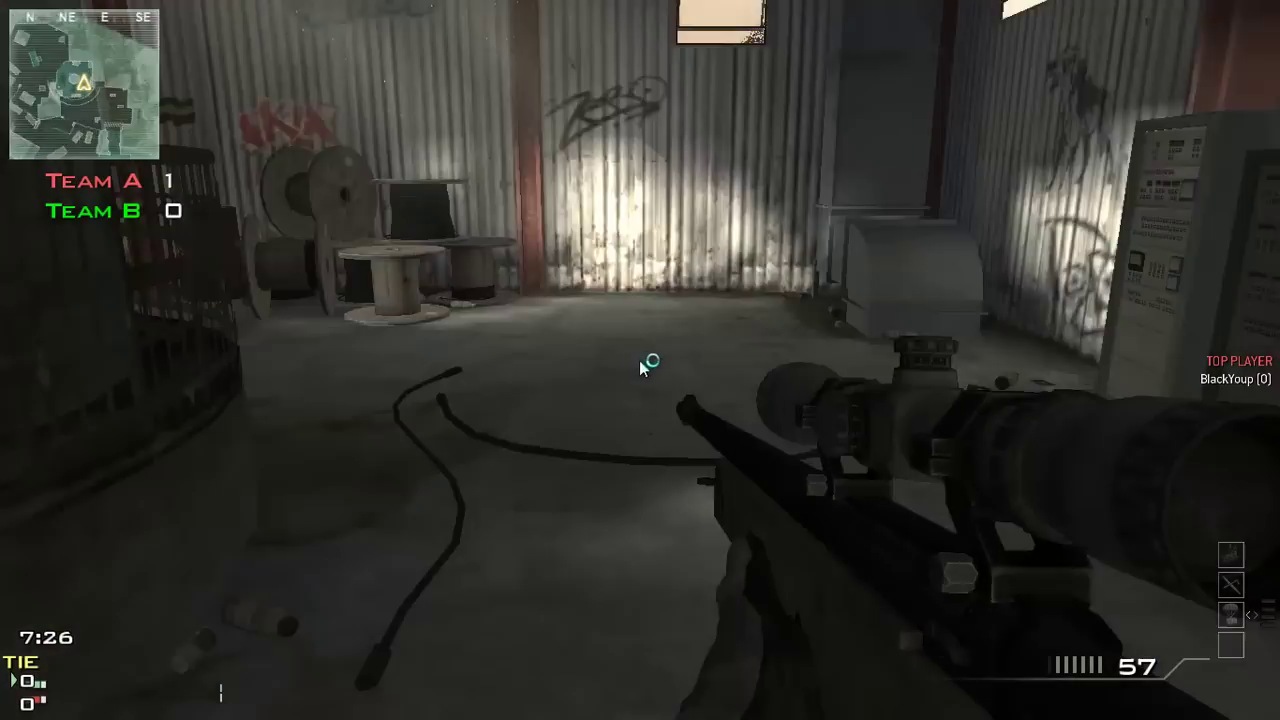
{"action": "key", "text": "w"}
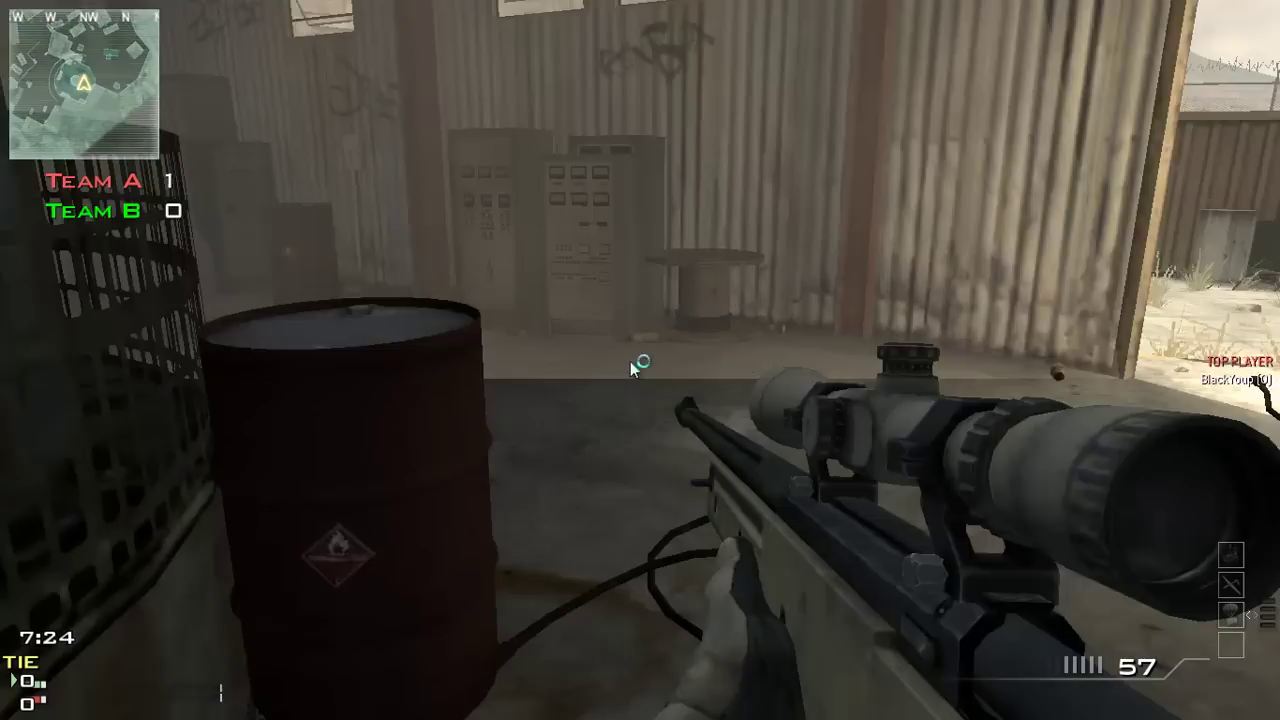
{"action": "key", "text": "w"}
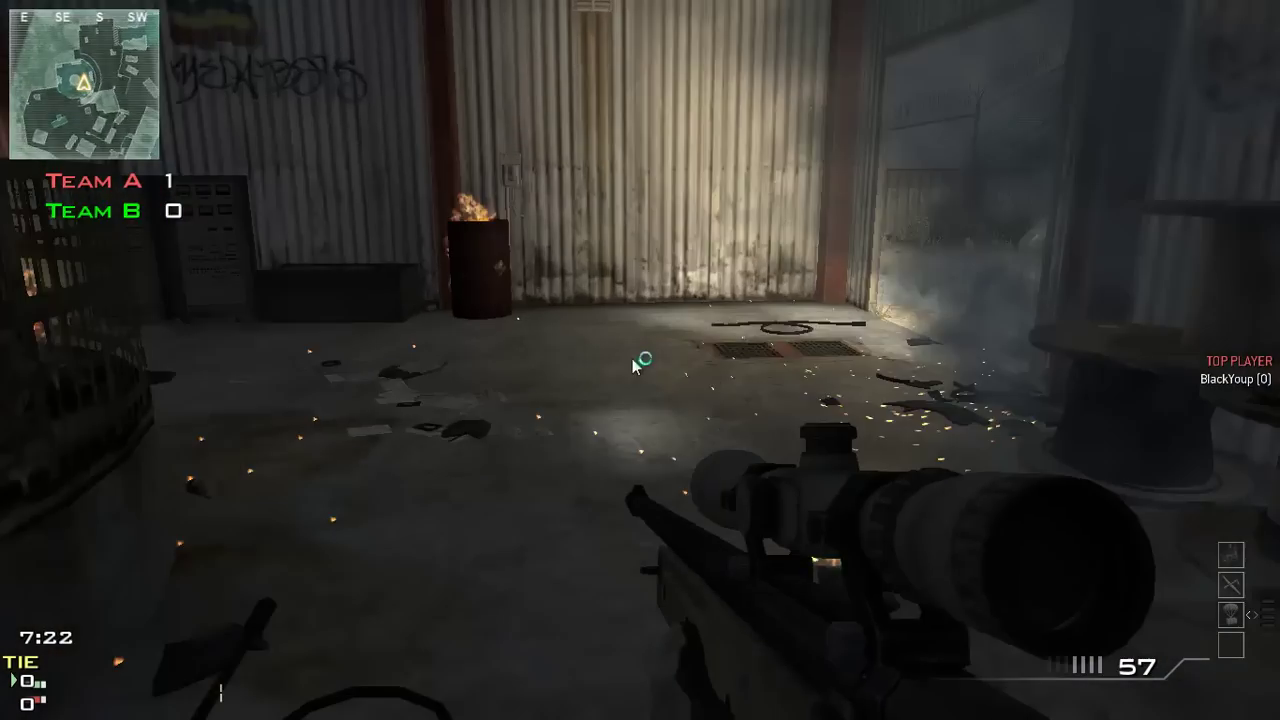
{"action": "right_click", "coordinate": [643, 362]}
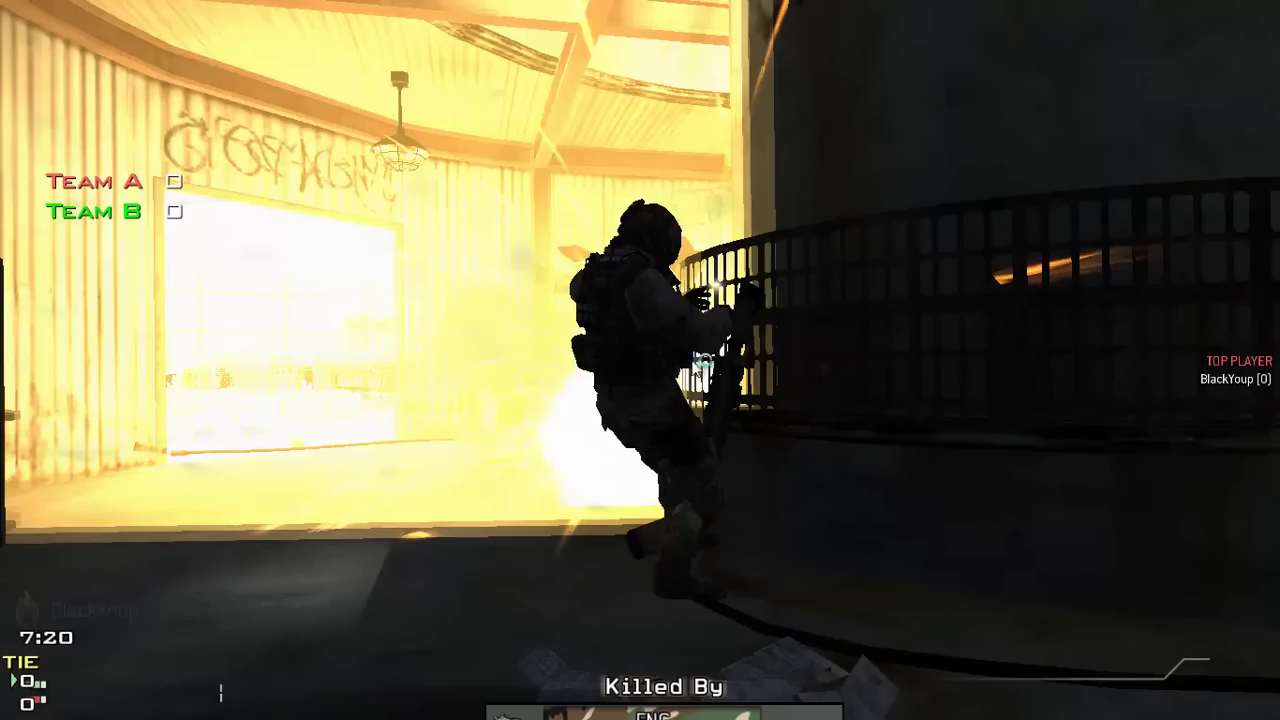
After respawning, climb over the humvee, run past the tank and check the scoreboard
{"action": "key", "text": "w"}
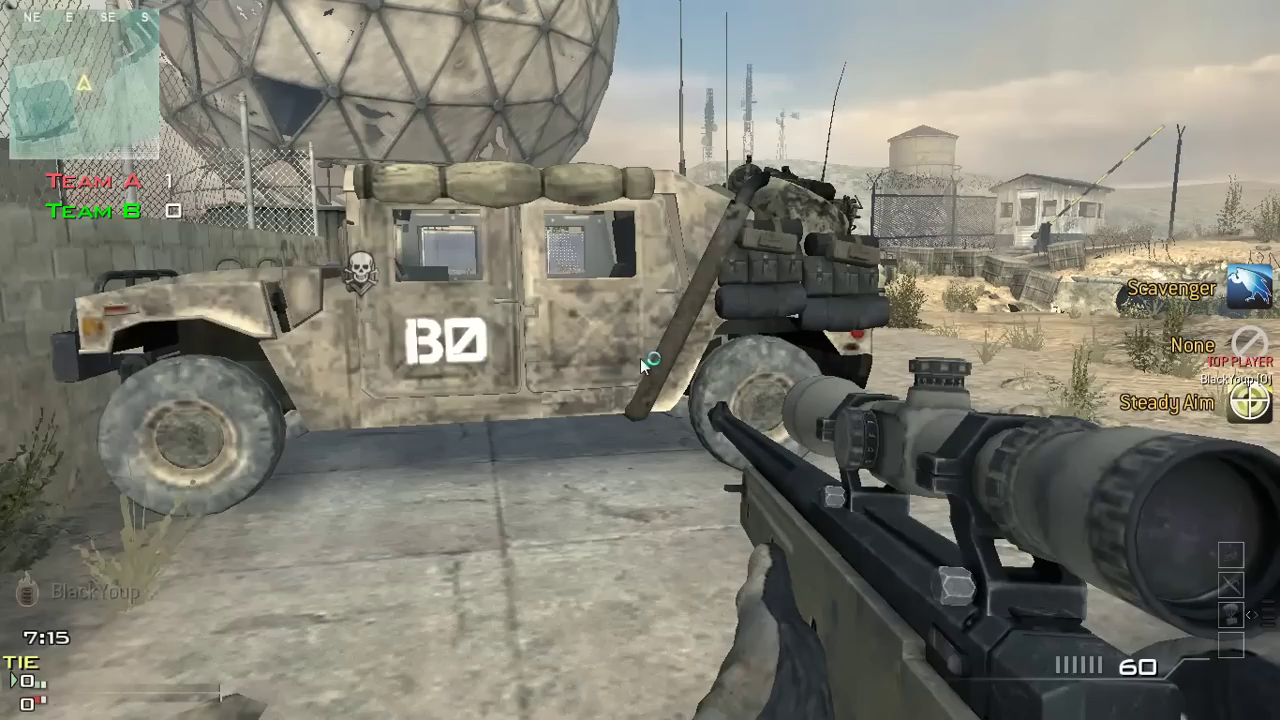
{"action": "key", "text": "w"}
{"action": "key", "text": "space"}
{"action": "key", "text": "w"}
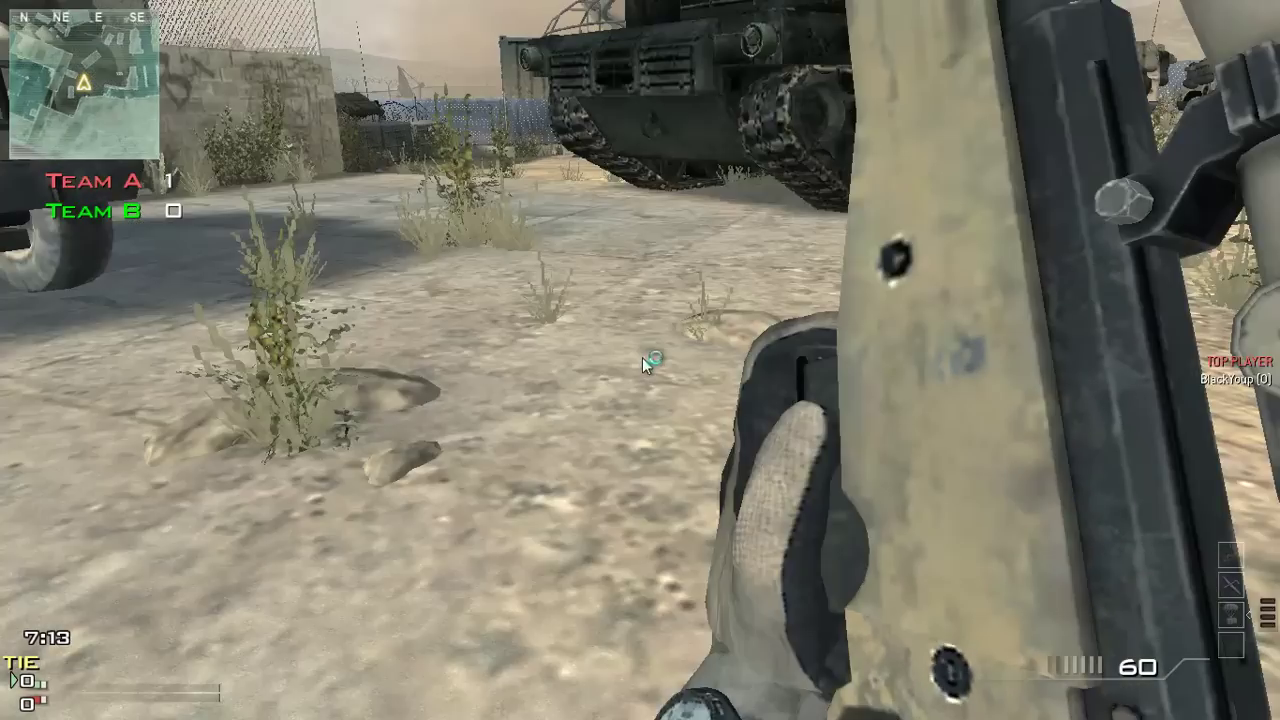
{"action": "key", "text": "Tab"}
{"action": "right_click", "coordinate": [642, 360]}
{"action": "key", "text": "w"}
{"action": "key", "text": "w"}
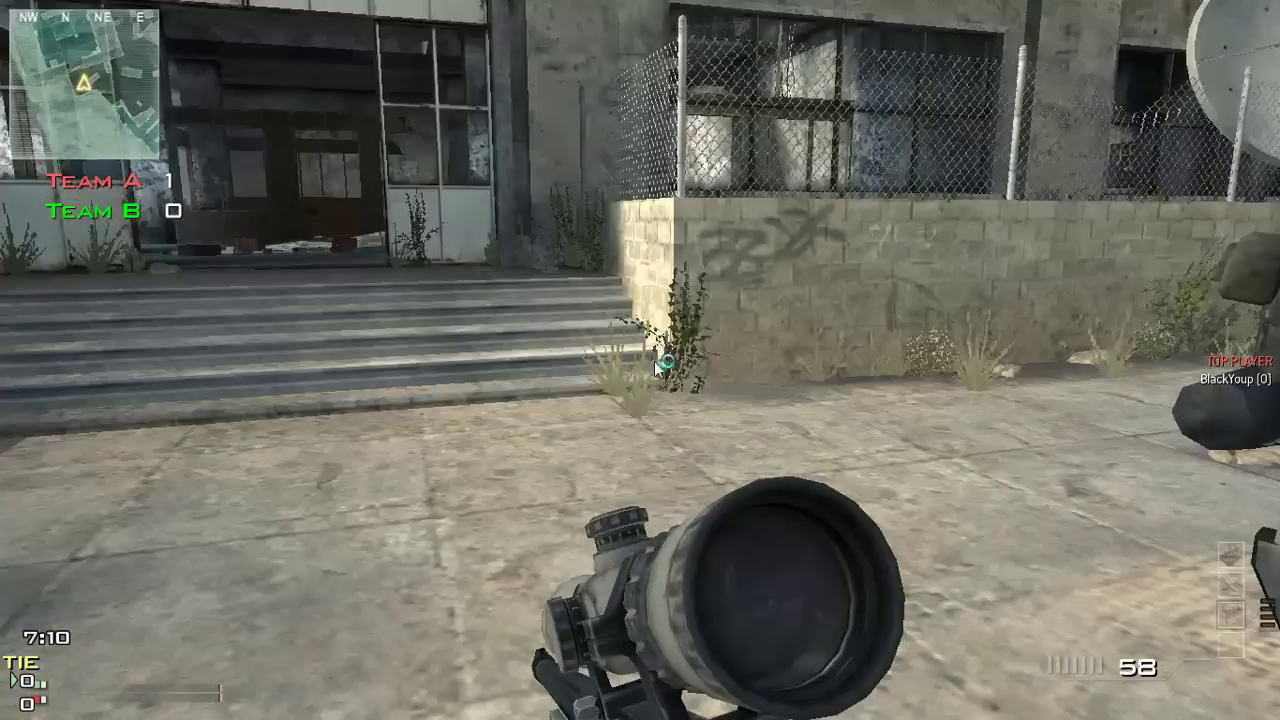
{"action": "key", "text": "w"}
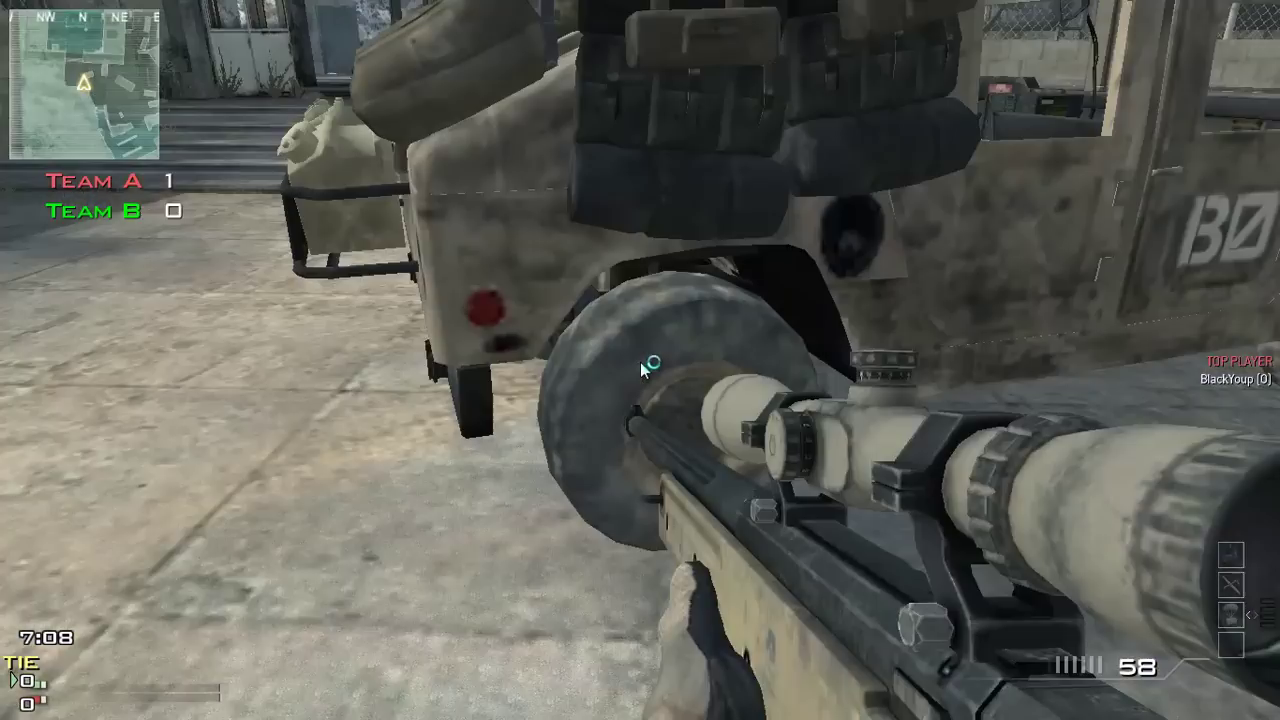
Back away from the humvee, scope briefly, view the scoreboard and open the pause menu
{"action": "key", "text": "s"}
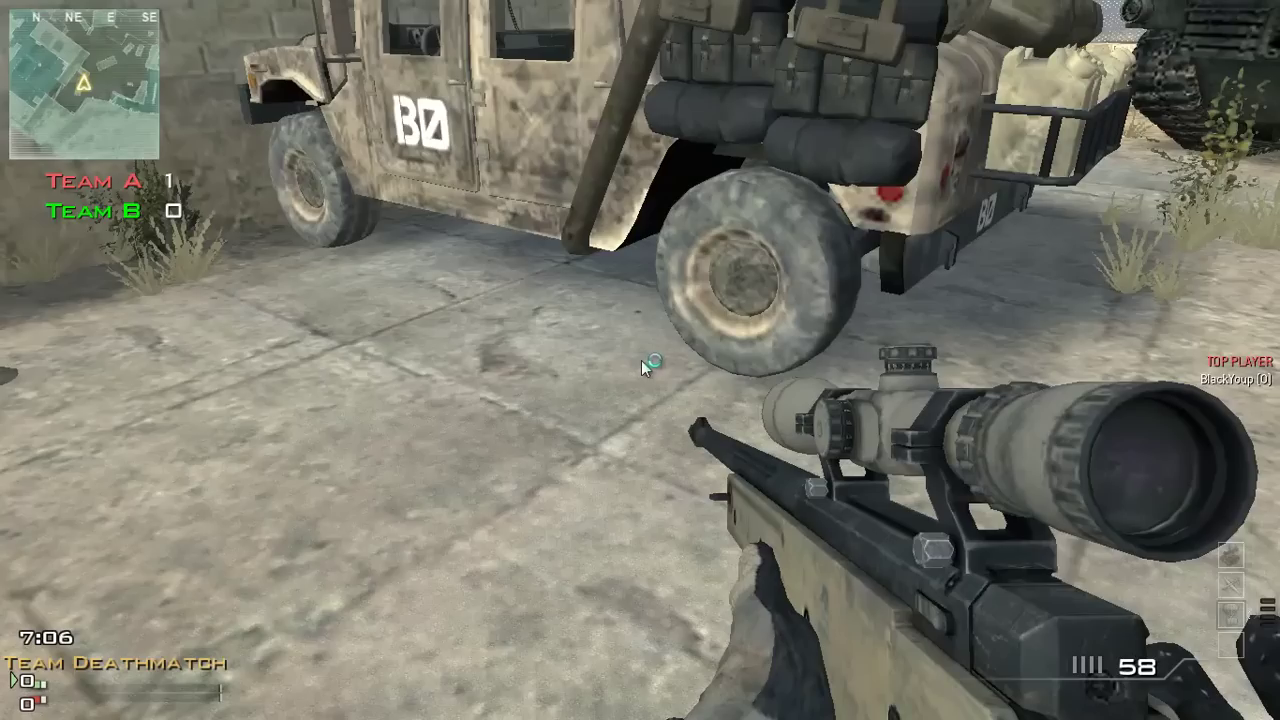
{"action": "right_click", "coordinate": [640, 360]}
{"action": "right_click", "coordinate": [640, 360]}
{"action": "key", "text": "w"}
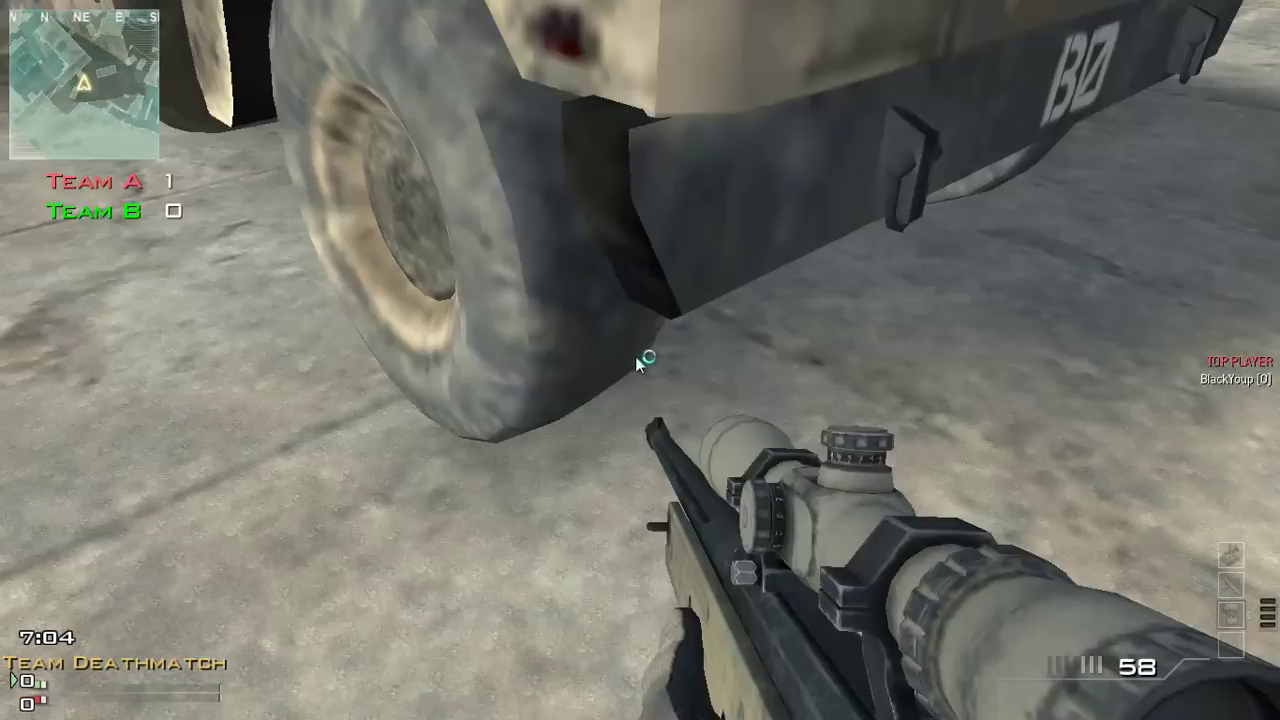
{"action": "key", "text": "Tab"}
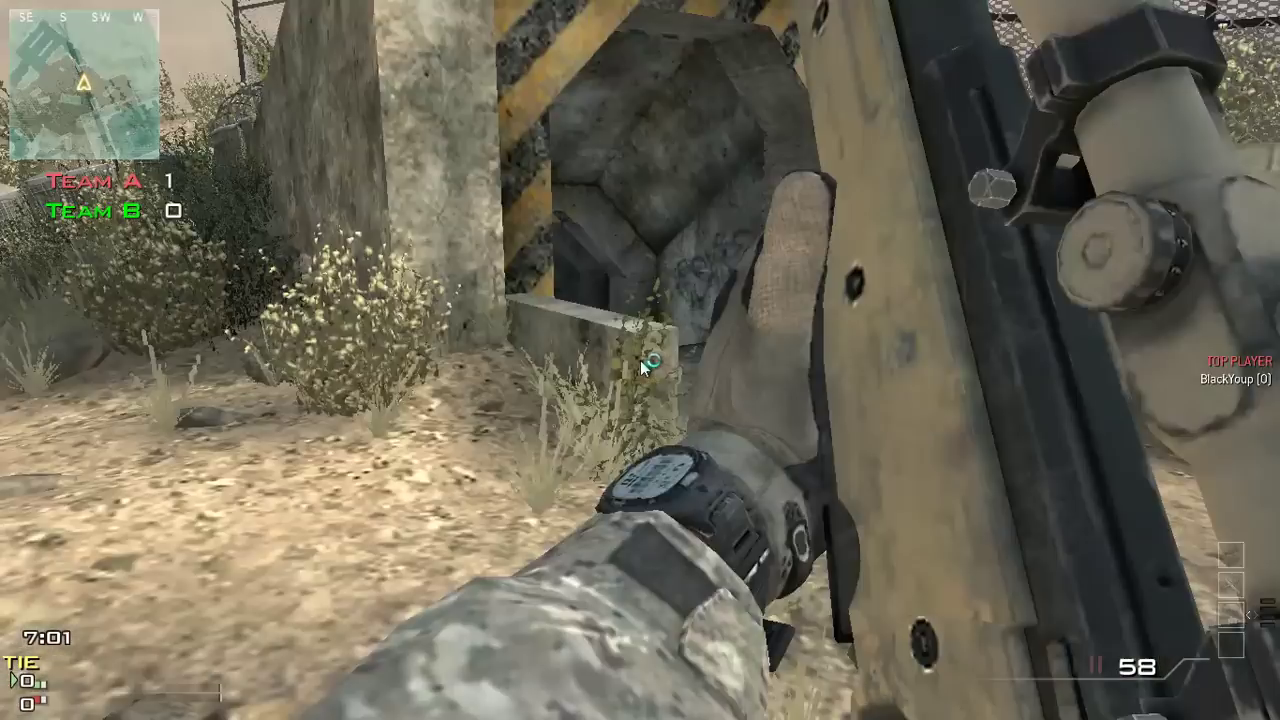
{"action": "key", "text": "Escape"}
Leave the Dome match after backing out of the leave prompt twice
{"action": "left_click", "coordinate": [383, 271]}
{"action": "left_click", "coordinate": [494, 390]}
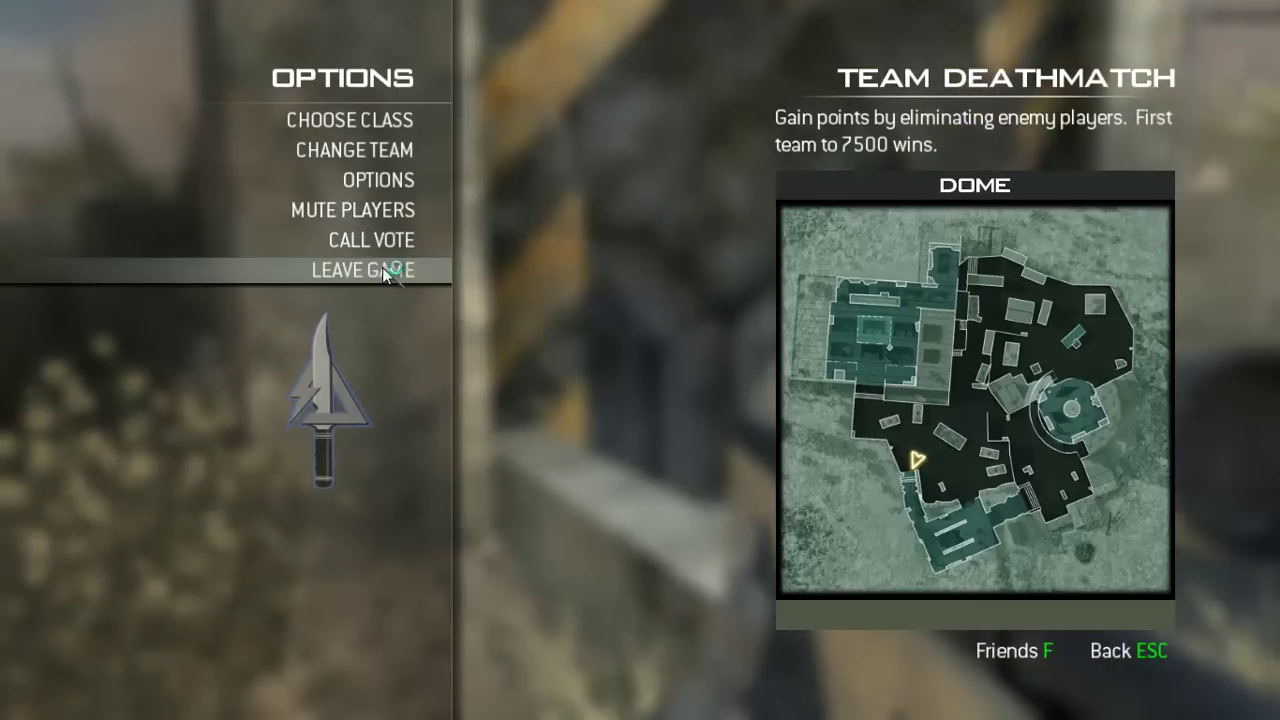
{"action": "left_click", "coordinate": [372, 272]}
{"action": "left_click", "coordinate": [524, 385]}
{"action": "left_click", "coordinate": [406, 262]}
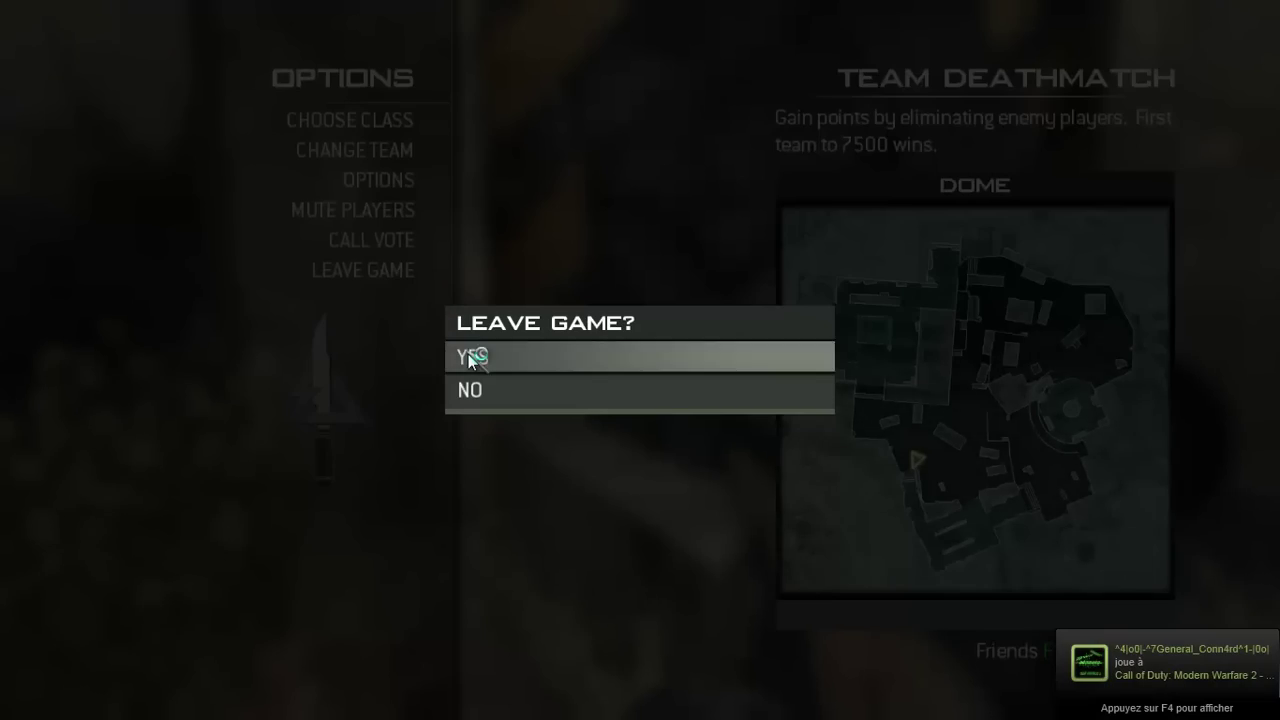
{"action": "left_click", "coordinate": [470, 356]}
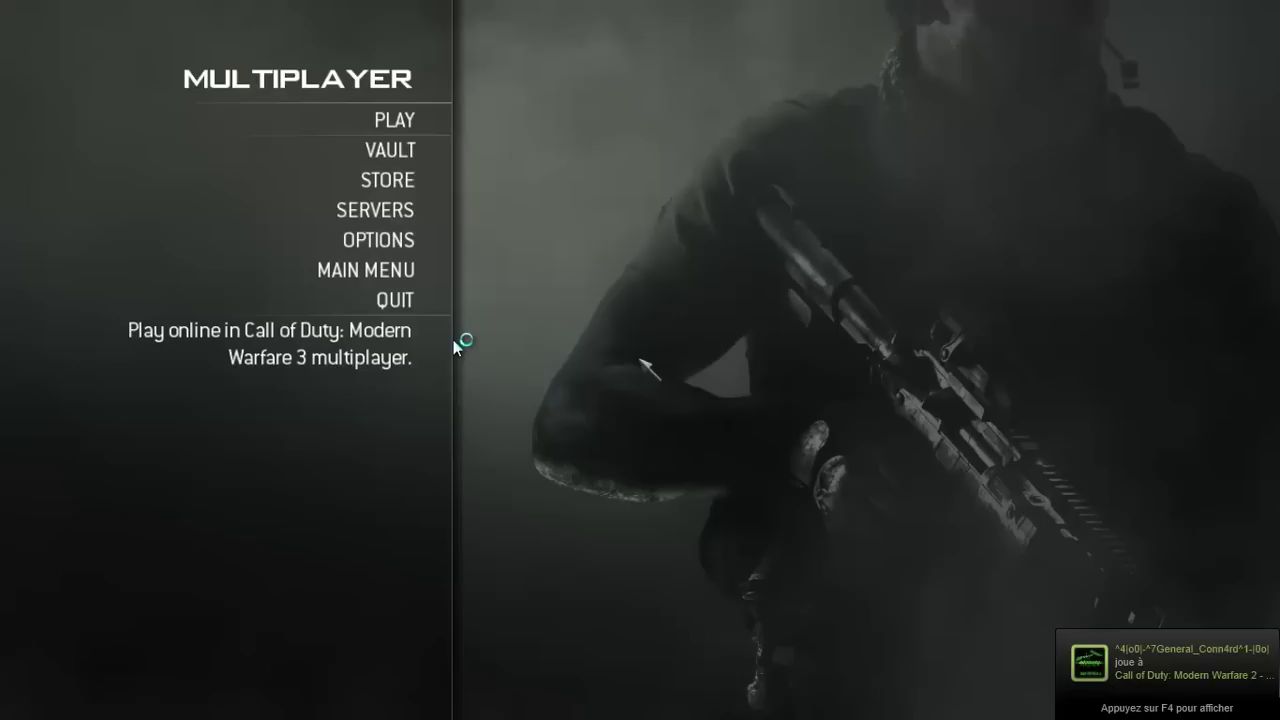
In the Private Match Game Setup, load the ISNIPE recipe from disk
{"action": "left_click", "coordinate": [384, 121]}
{"action": "left_click", "coordinate": [387, 149]}
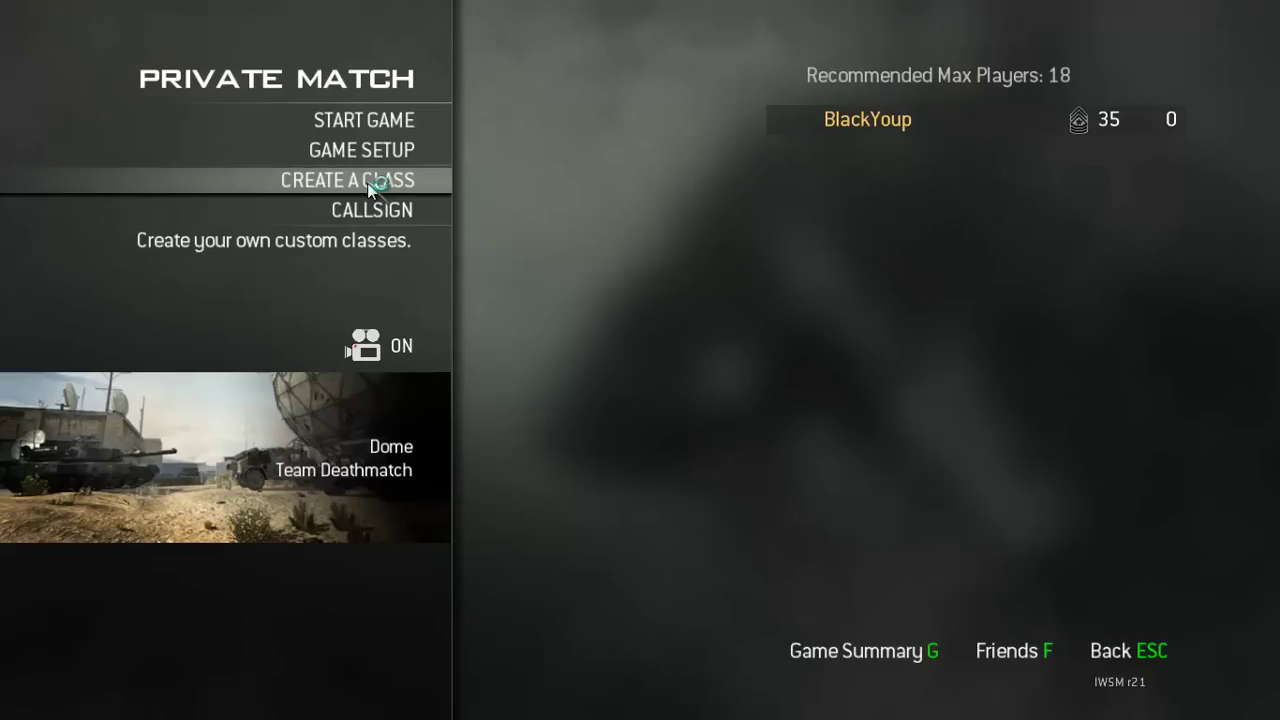
{"action": "left_click", "coordinate": [365, 150]}
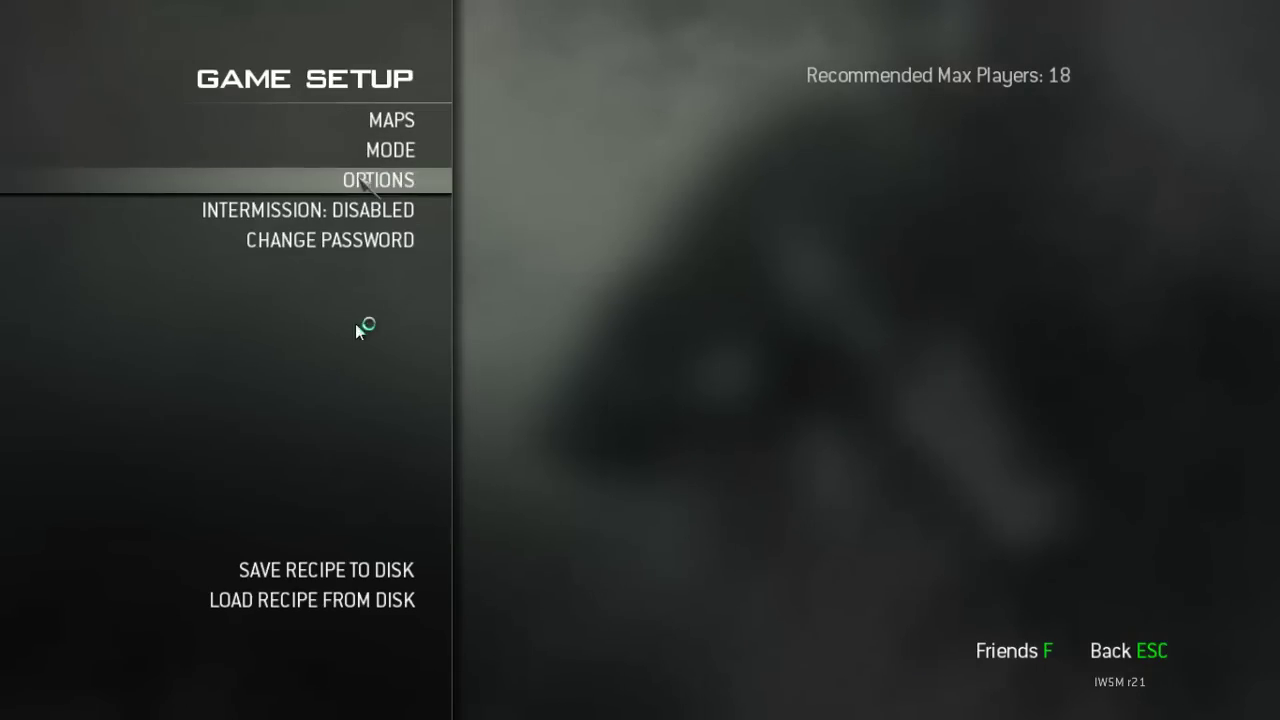
{"action": "left_click", "coordinate": [349, 599]}
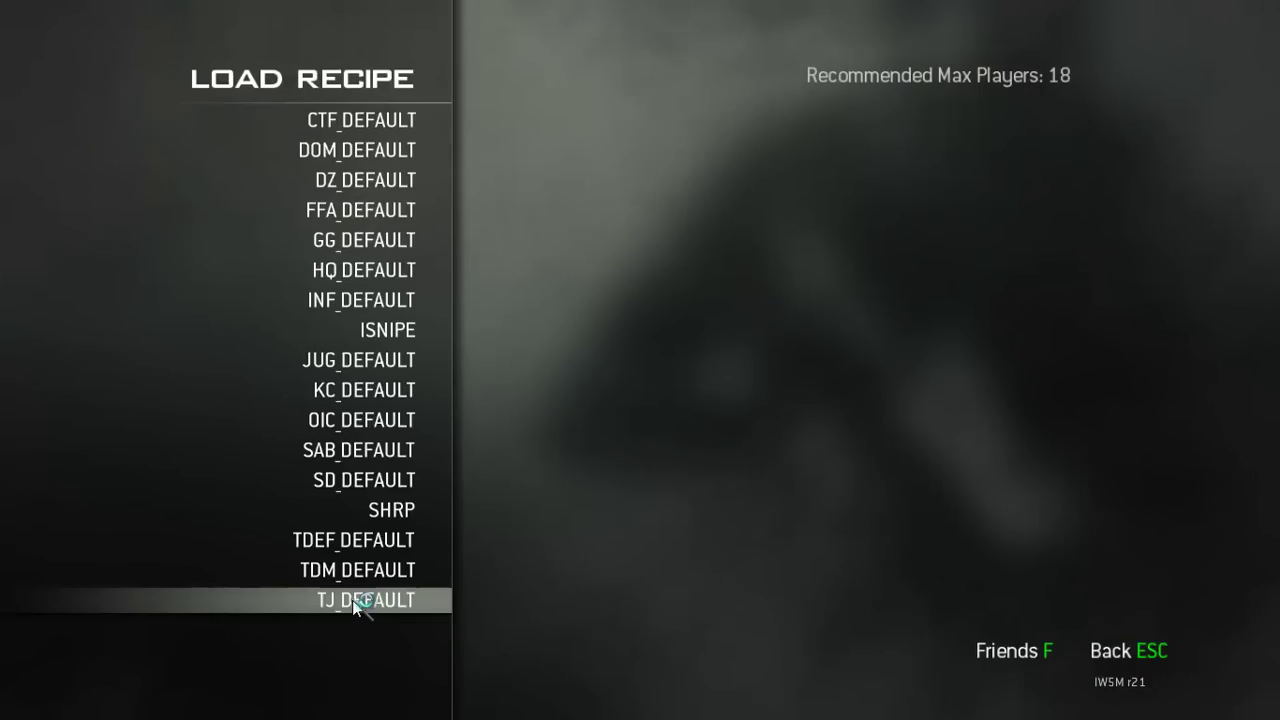
{"action": "left_click", "coordinate": [388, 328]}
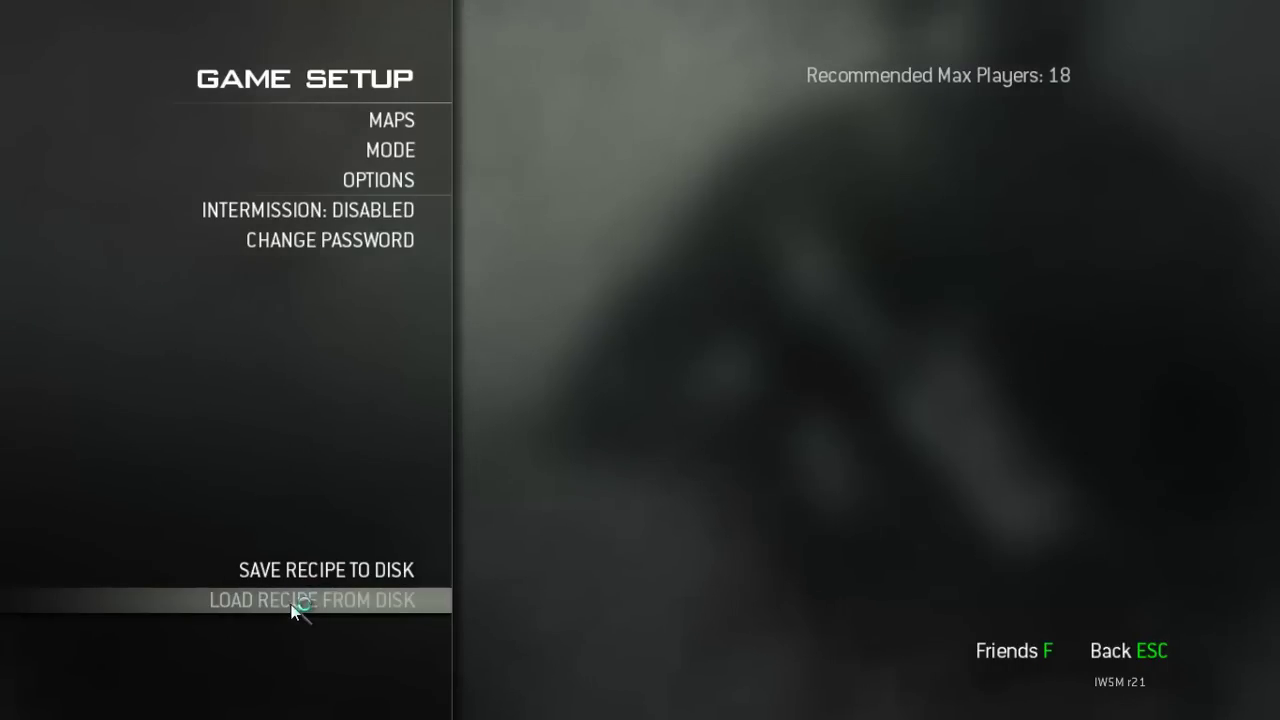
{"action": "left_click", "coordinate": [348, 600]}
{"action": "left_click", "coordinate": [390, 330]}
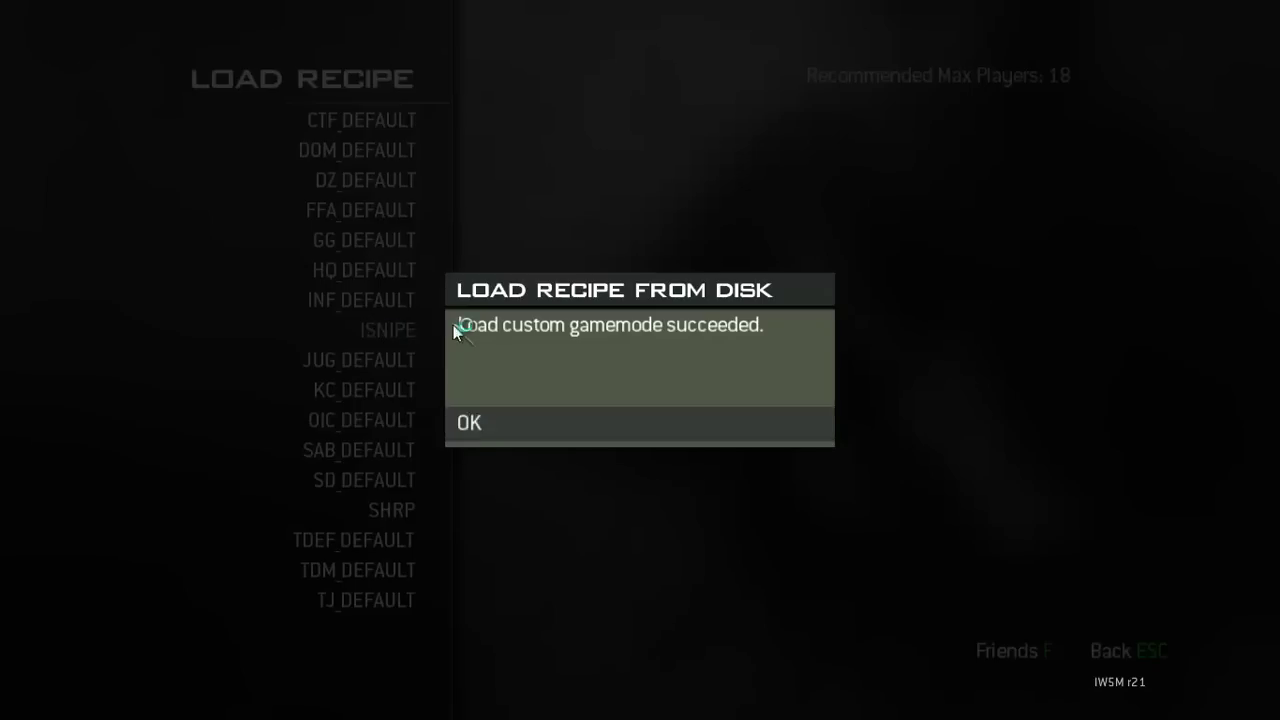
Acknowledge the loaded recipe, then auto-assign a team and pick a class to spawn
{"action": "left_click", "coordinate": [477, 424]}
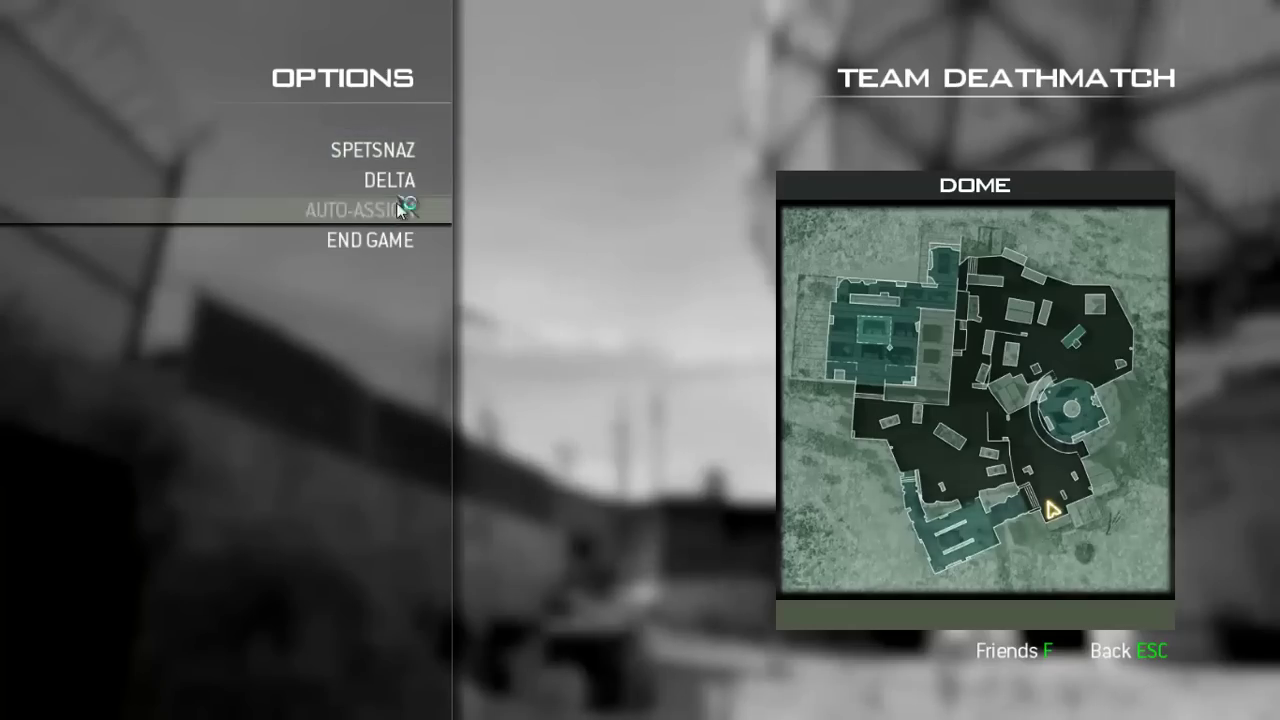
{"action": "left_click", "coordinate": [406, 206]}
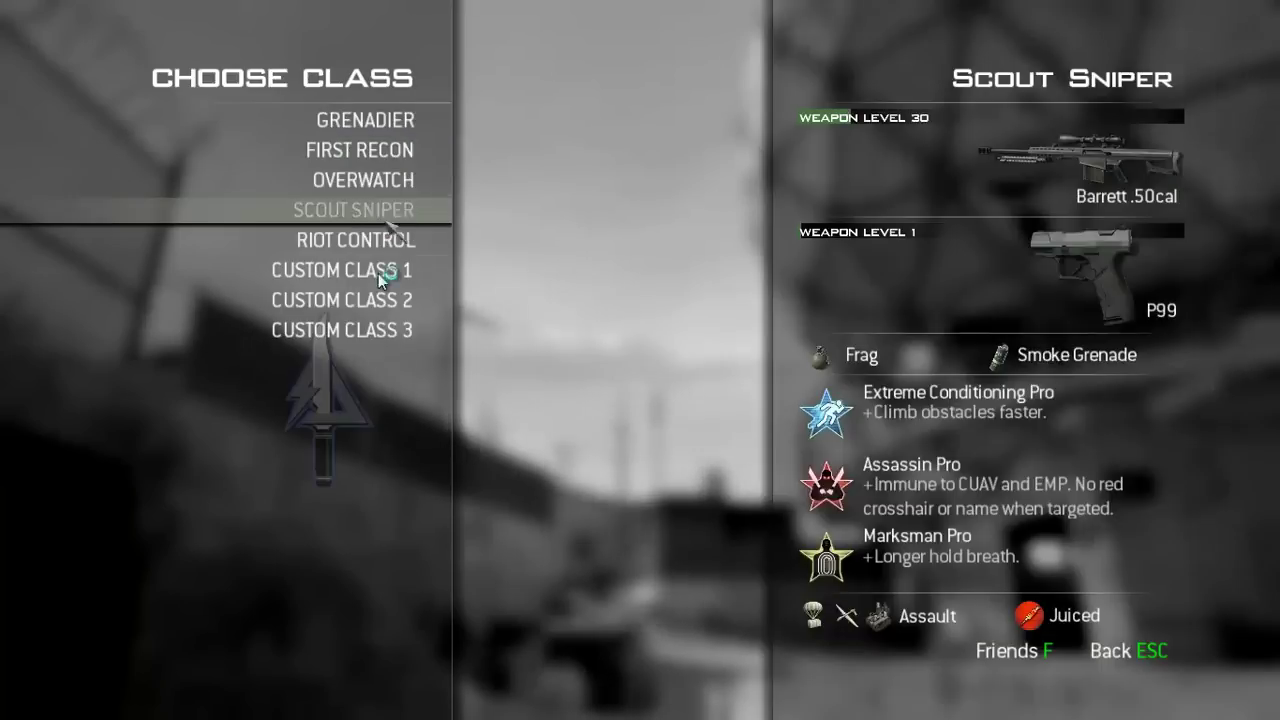
{"action": "left_click", "coordinate": [375, 310]}
{"action": "key", "text": "Tab"}
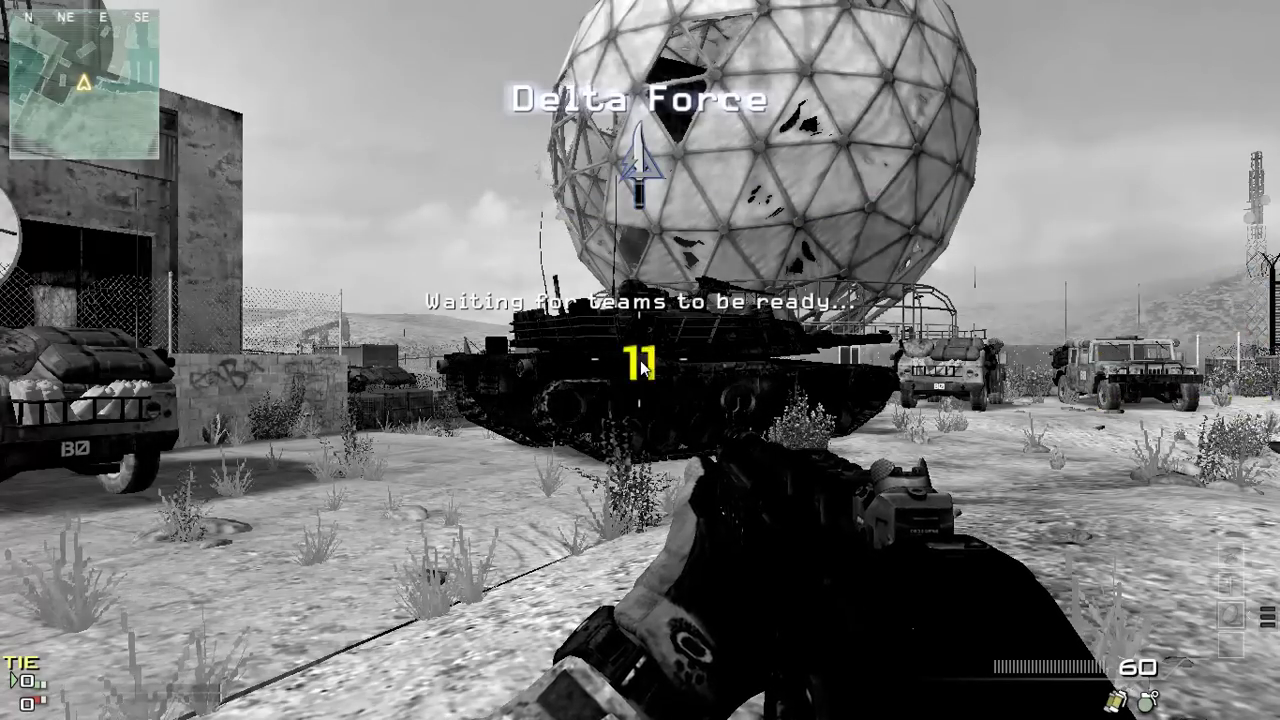
Open the Steam overlay, then try End Game from the pause menu before returning
{"action": "key", "text": "shift+Tab"}
{"action": "key", "text": "shift+Tab"}
{"action": "key", "text": "Escape"}
{"action": "left_click", "coordinate": [372, 270]}
{"action": "key", "text": "Escape"}
{"action": "left_click", "coordinate": [372, 270]}
{"action": "key", "text": "Escape"}
{"action": "key", "text": "Escape"}
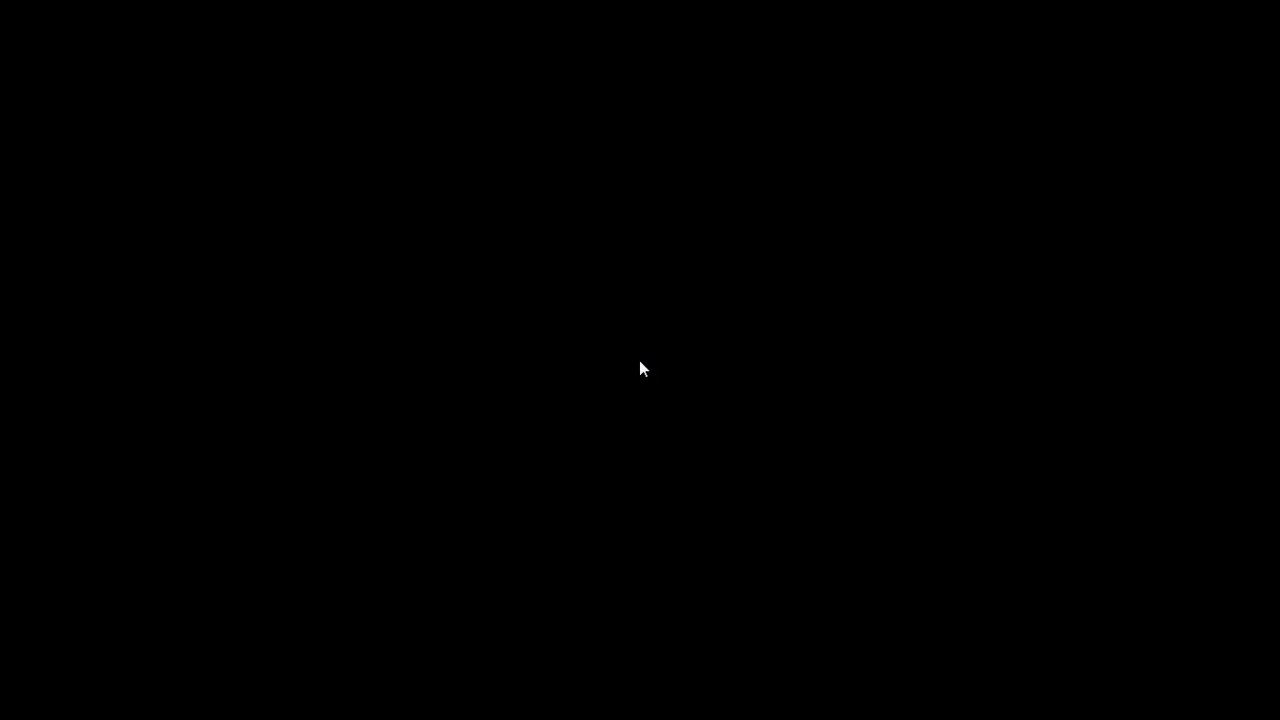
Leave the private match lobby and confirm quitting Modern Warfare 3
{"action": "key", "text": "Return"}
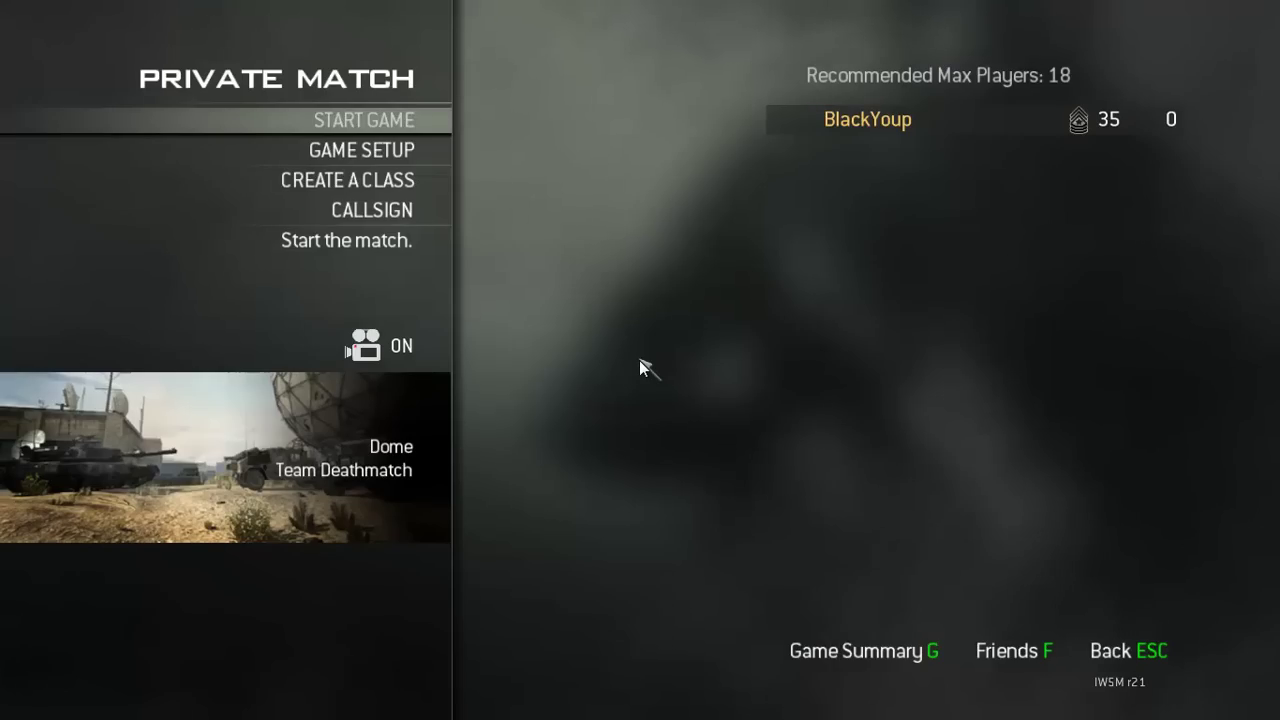
{"action": "key", "text": "Escape"}
{"action": "left_click", "coordinate": [640, 364]}
{"action": "key", "text": "Escape"}
{"action": "key", "text": "Escape"}
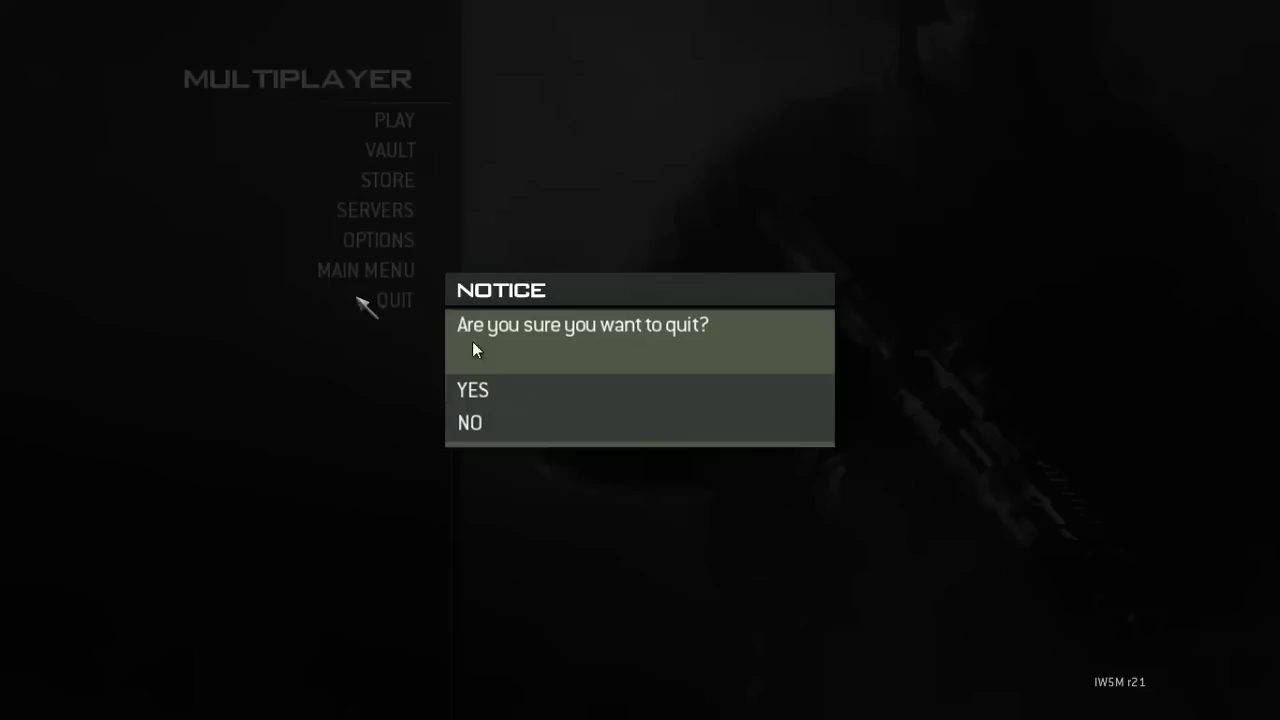
{"action": "left_click", "coordinate": [492, 390]}
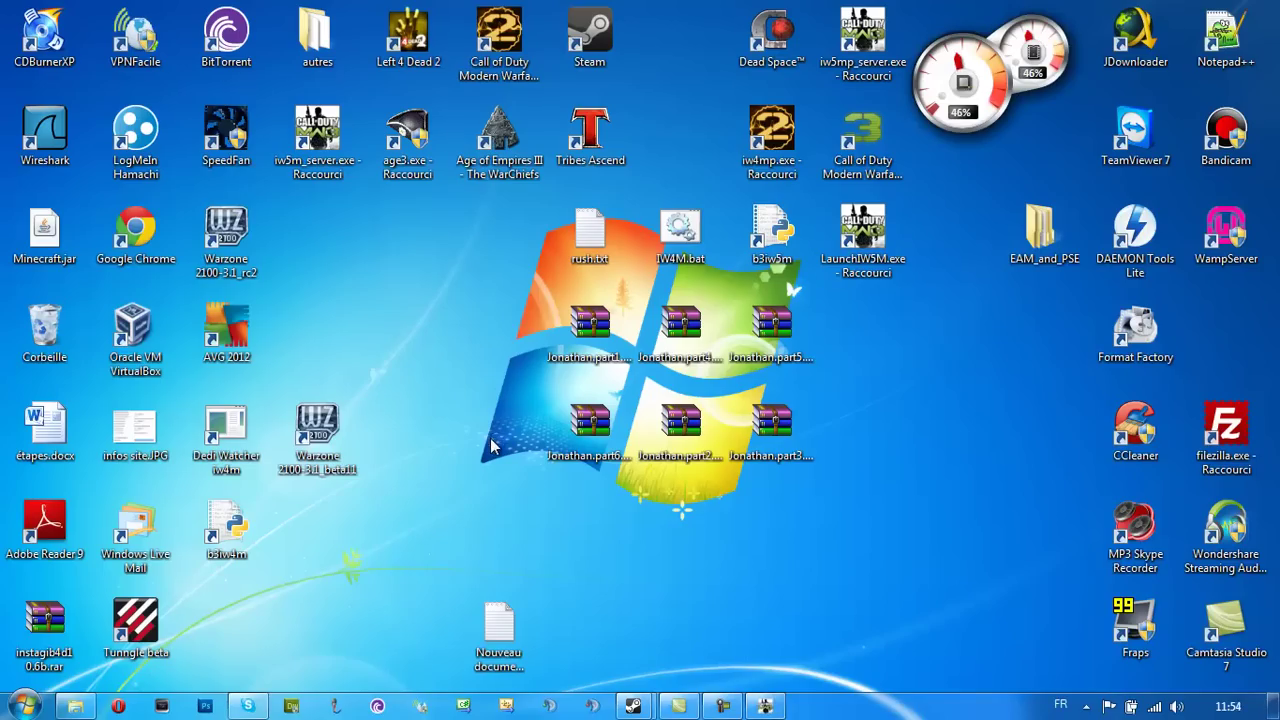
Select the desktop archive files, then clear the icon selection
{"action": "left_click_drag", "start_coordinate": [413, 273], "coordinate": [517, 370]}
{"action": "left_click_drag", "start_coordinate": [878, 564], "coordinate": [390, 249]}
{"action": "left_click", "coordinate": [379, 243]}
Close the dedicated server console, open and close Explorer, and check the tray icons
{"action": "left_click", "coordinate": [765, 706]}
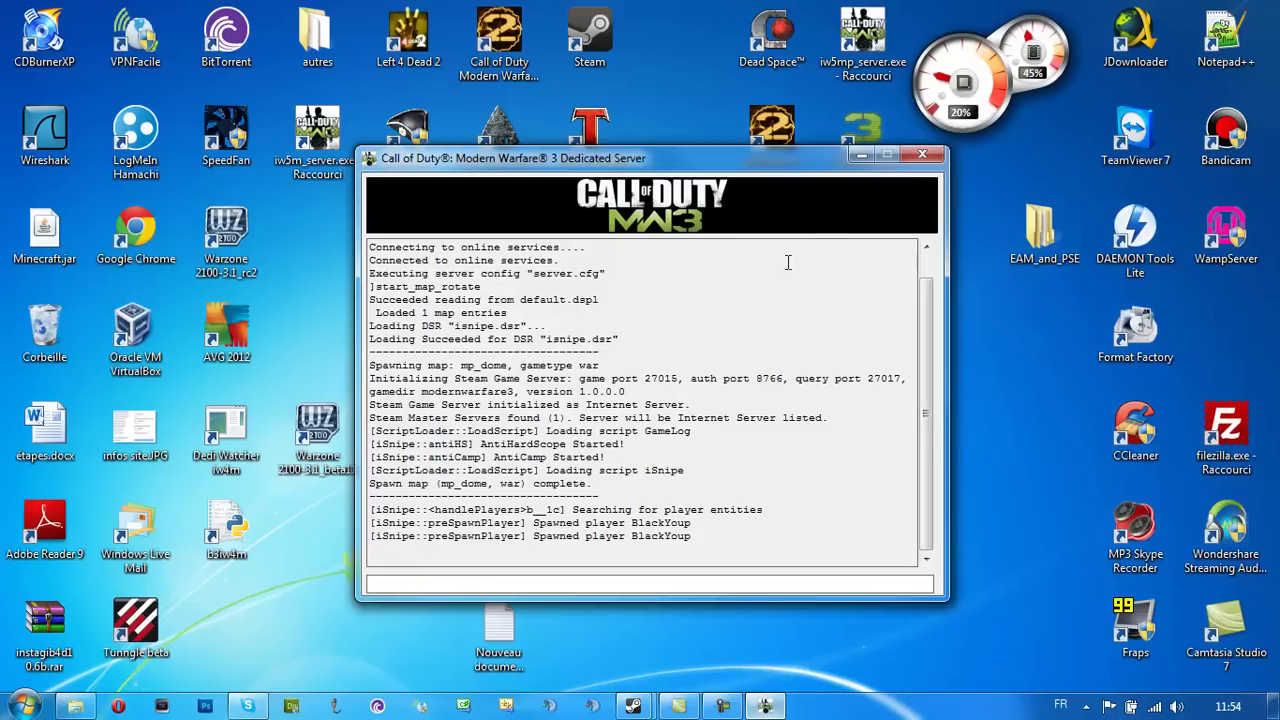
{"action": "left_click", "coordinate": [922, 154]}
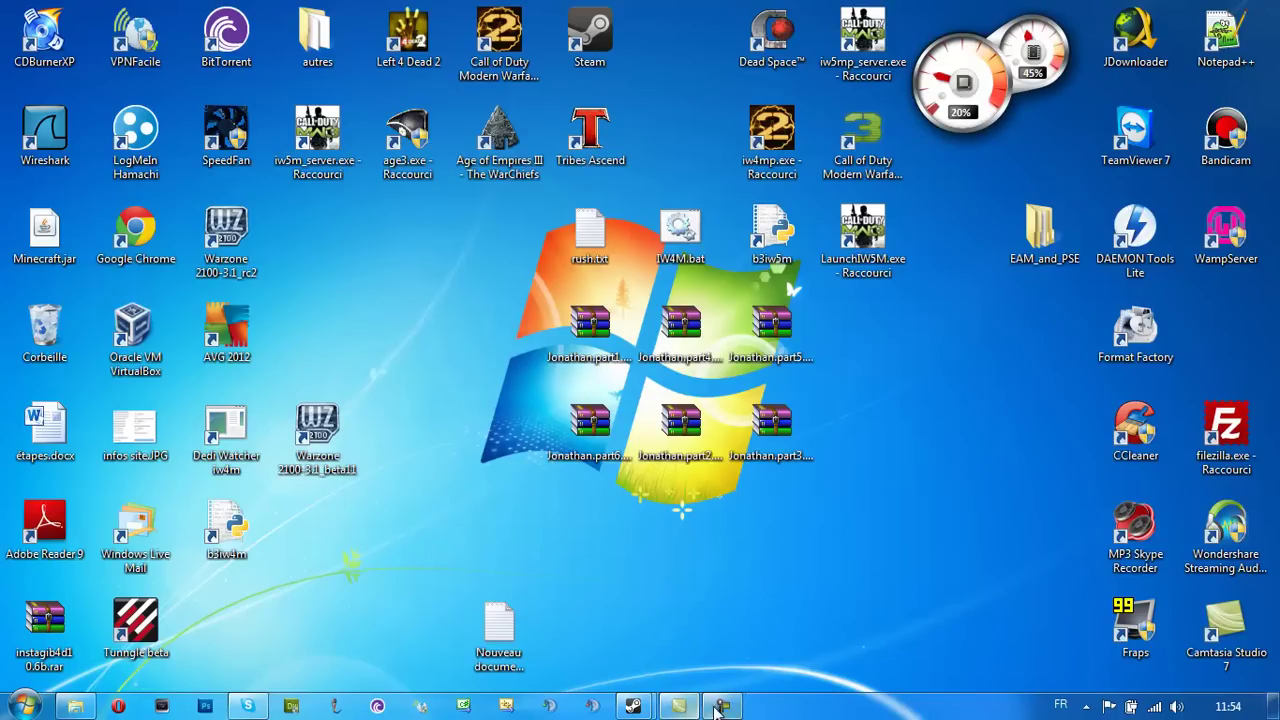
{"action": "left_click", "coordinate": [85, 706]}
{"action": "left_click", "coordinate": [1262, 10]}
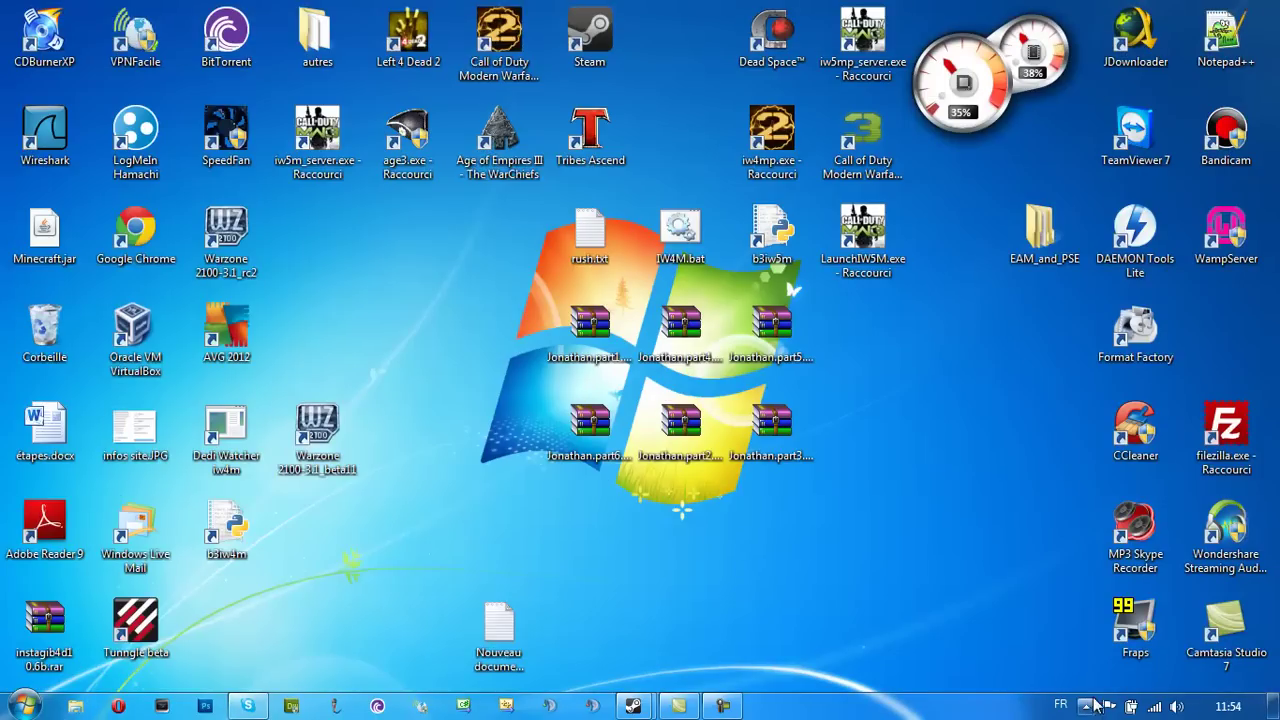
{"action": "left_click", "coordinate": [1094, 705]}
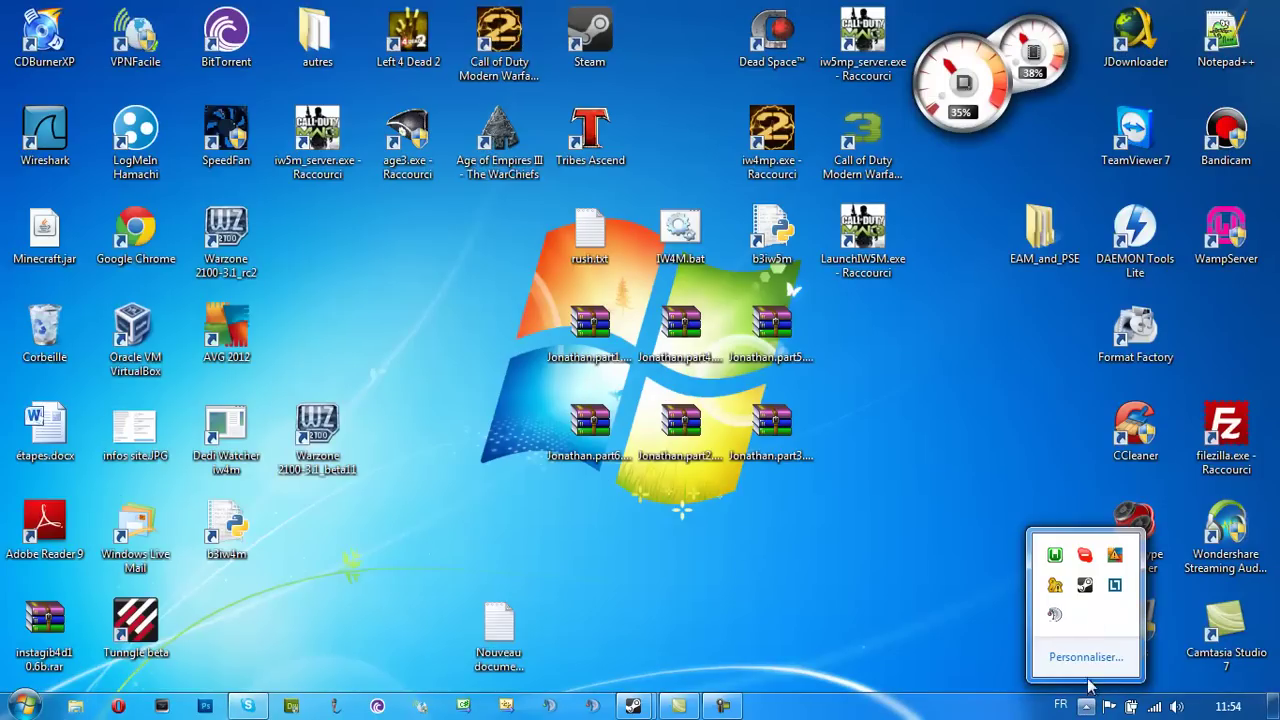
Start TeamSpeak 3, connect to the localhost voice server, and view the MW3 > Steam channel details
{"action": "left_click", "coordinate": [547, 706]}
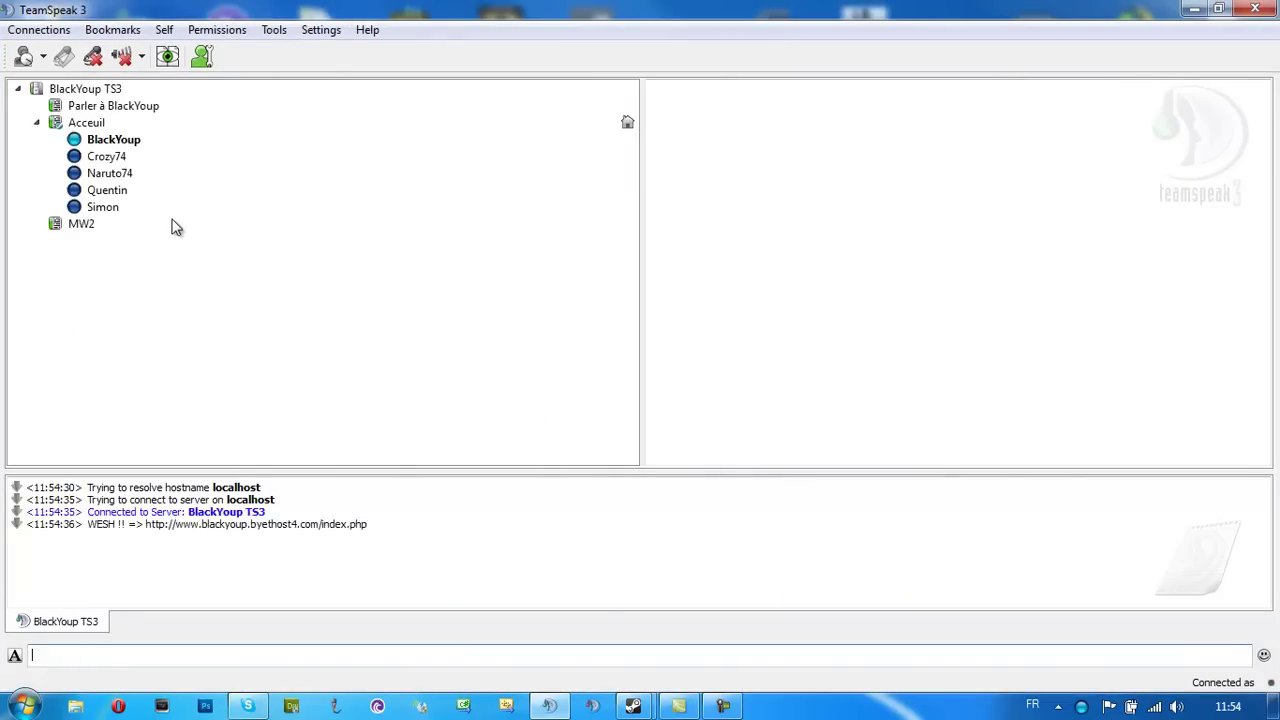
{"action": "left_click", "coordinate": [122, 142]}
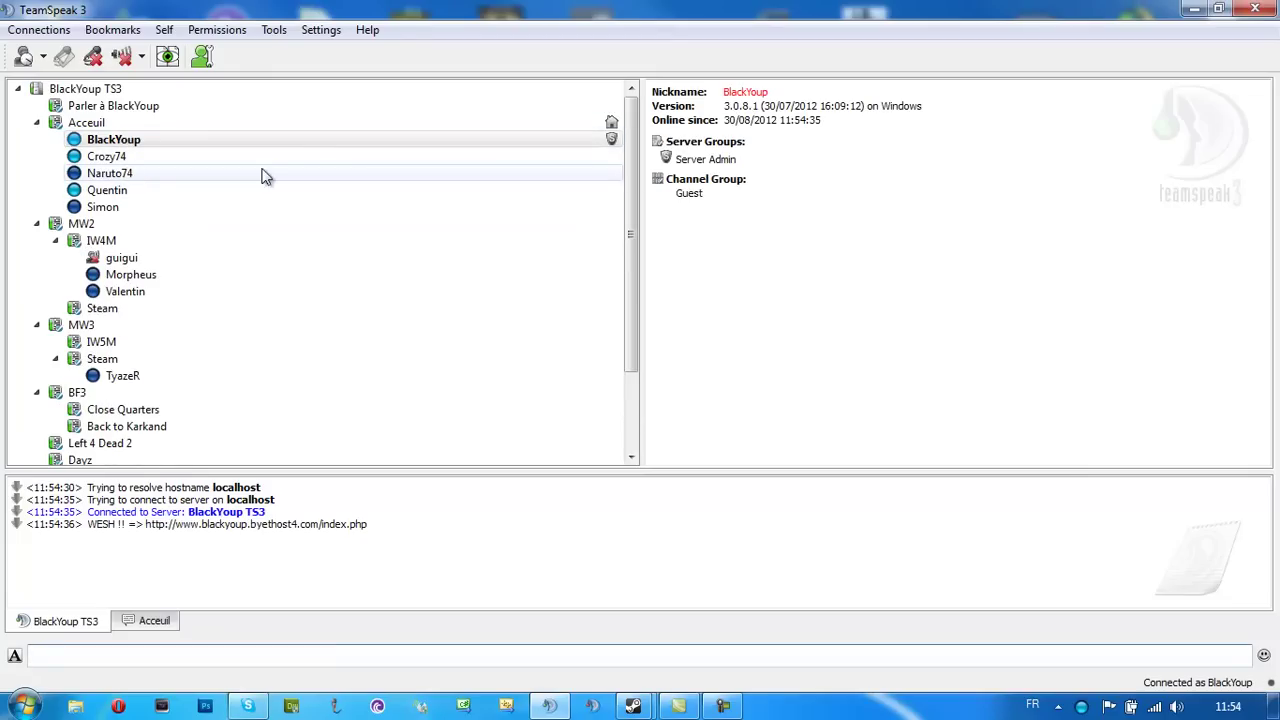
{"action": "left_click", "coordinate": [1176, 706]}
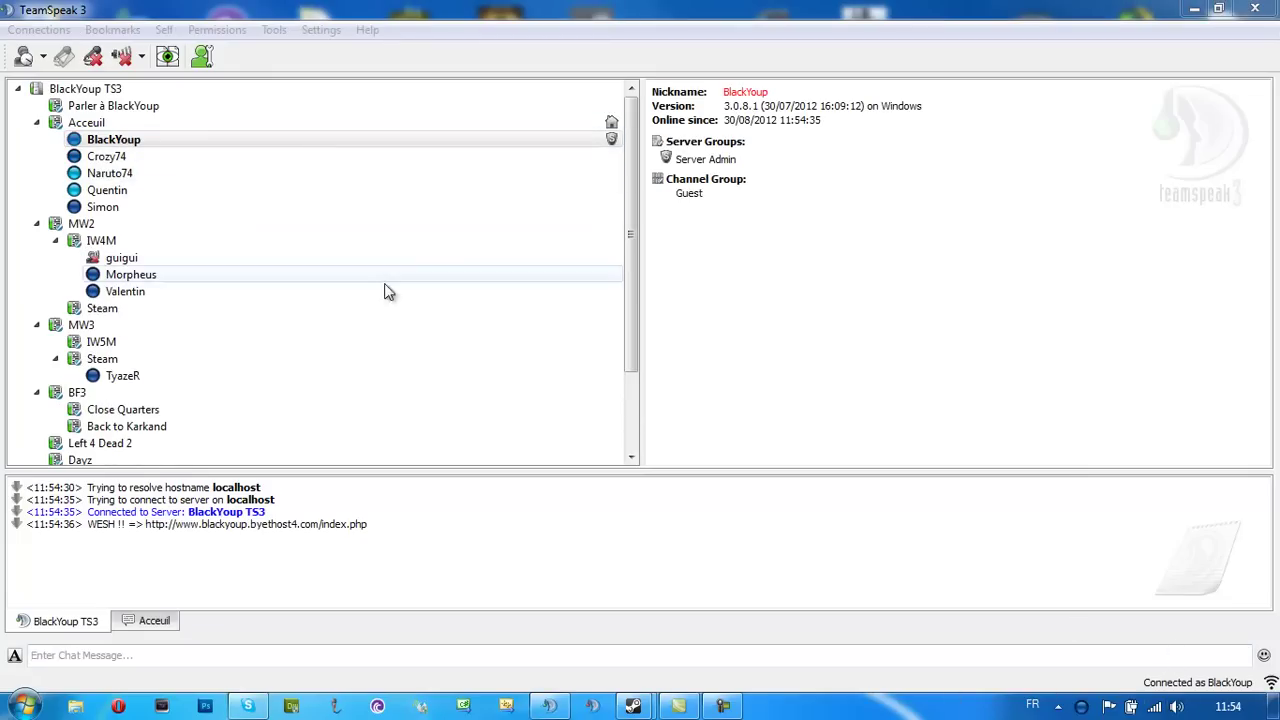
{"action": "left_click", "coordinate": [222, 358]}
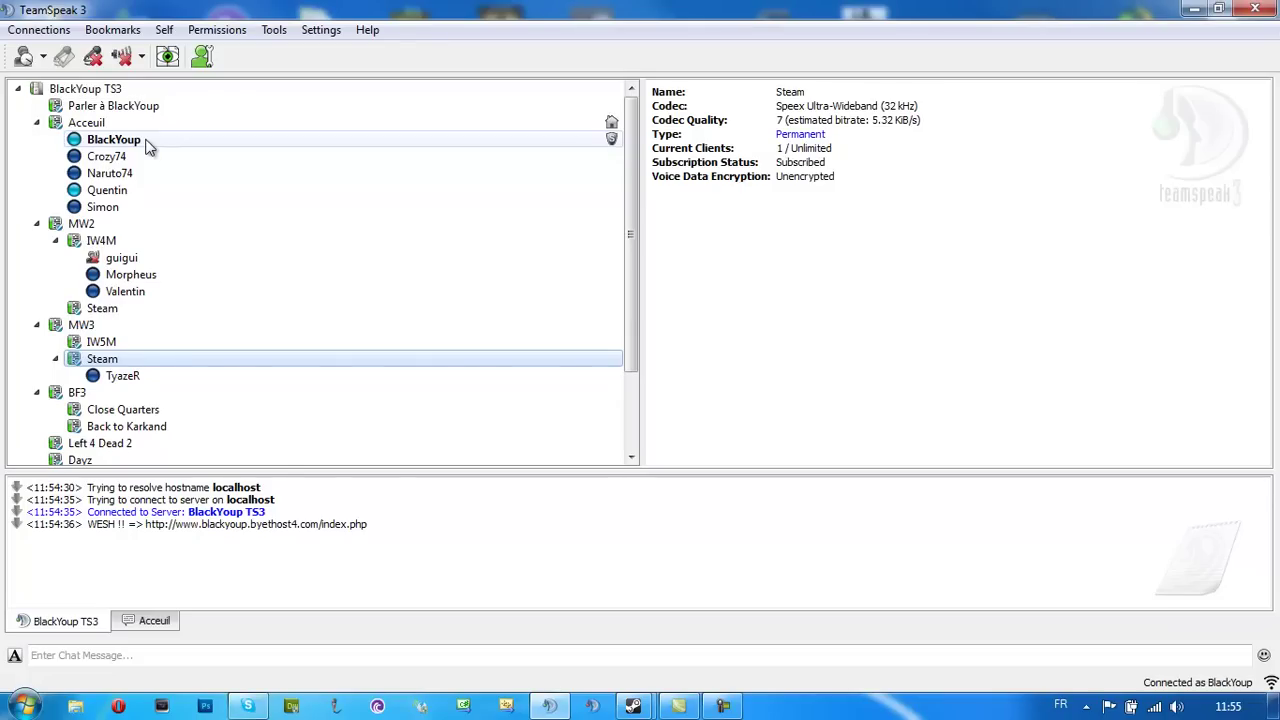
Close the TeamSpeak 3 window, disconnecting from the localhost server
{"action": "left_click", "coordinate": [1256, 14]}
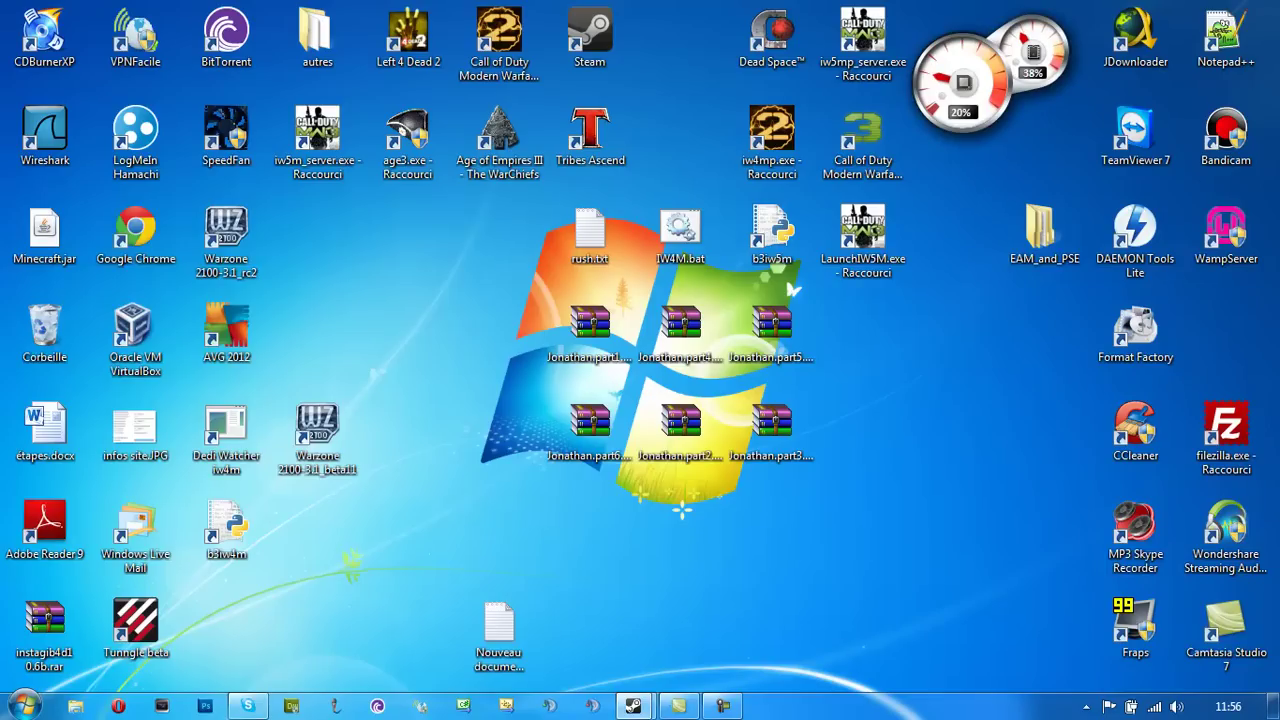
In Opera, go to the YouTube account's Boîte de réception inbox
{"action": "left_click", "coordinate": [118, 706]}
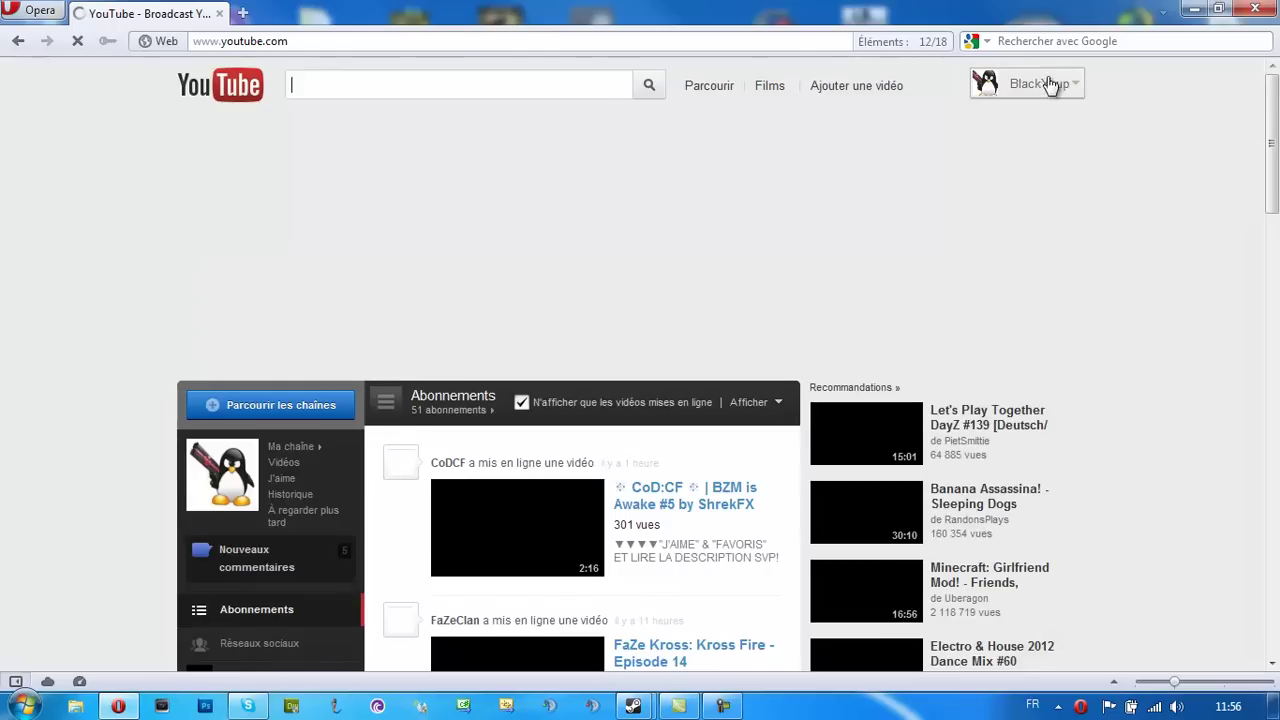
{"action": "left_click", "coordinate": [1047, 83]}
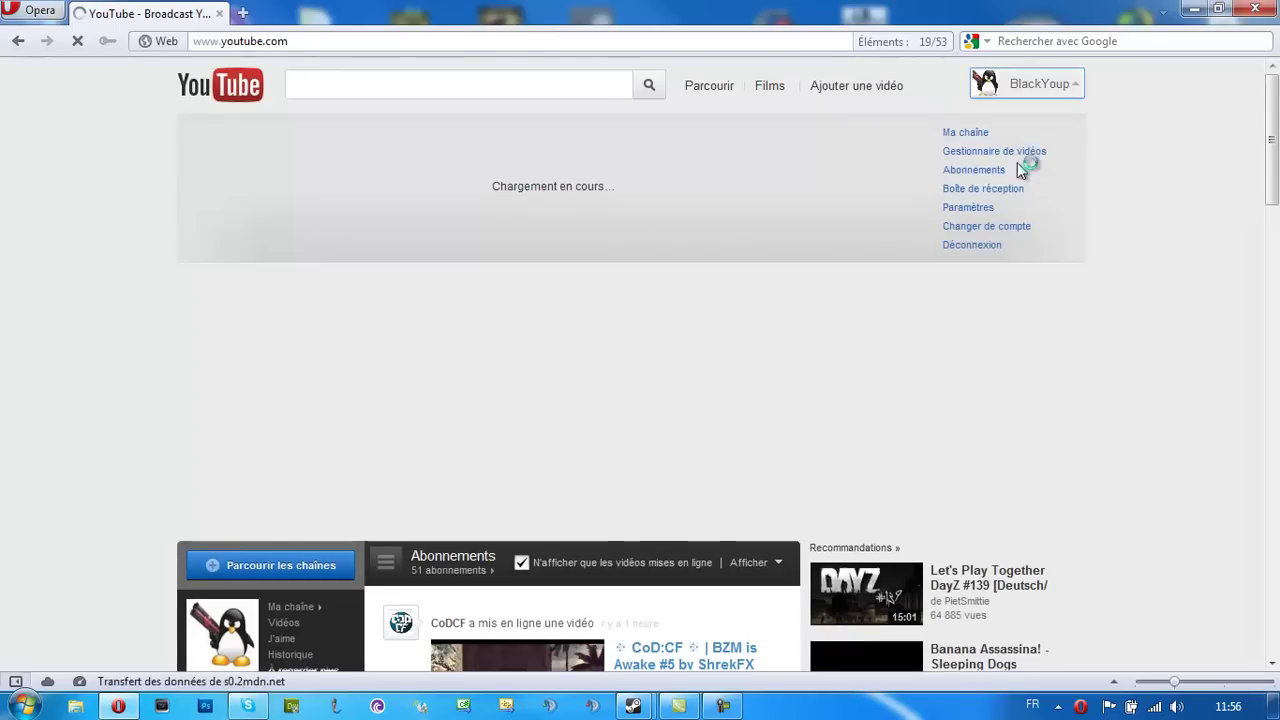
{"action": "left_click", "coordinate": [985, 189]}
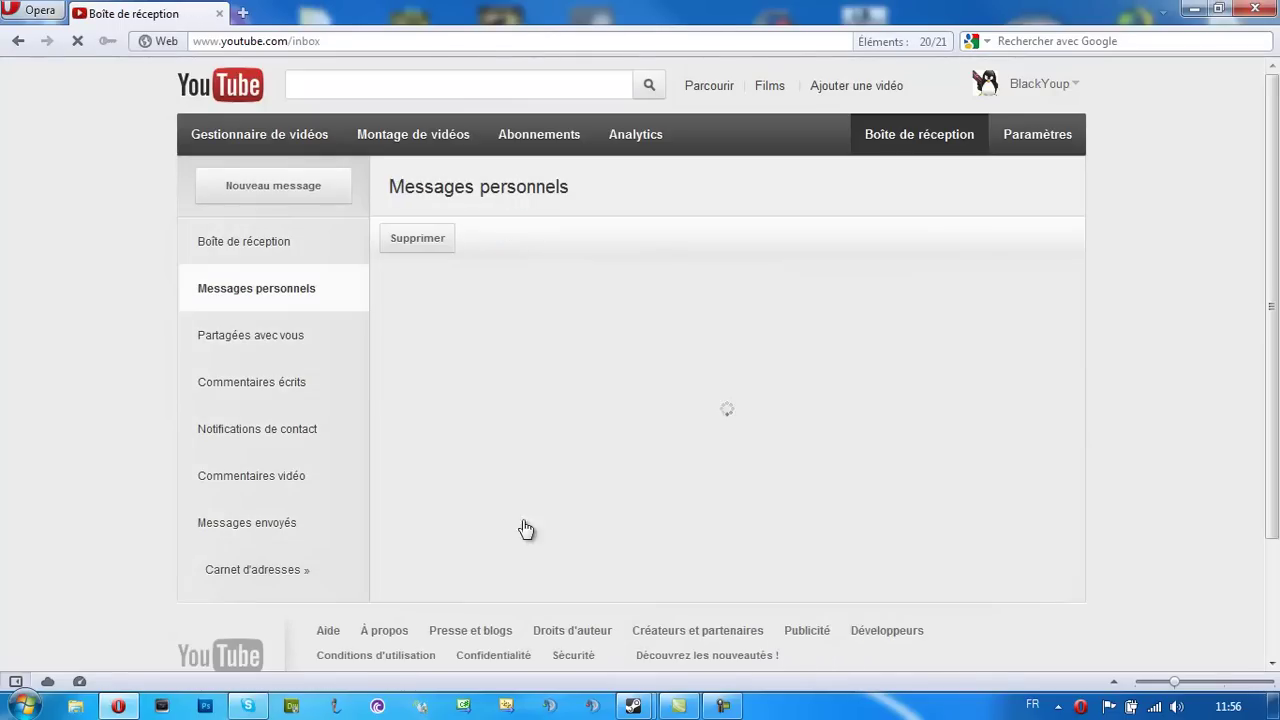
Expand and read the 29/08 message 'Objet :salut', highlighting parts of its text
{"action": "left_click", "coordinate": [630, 367]}
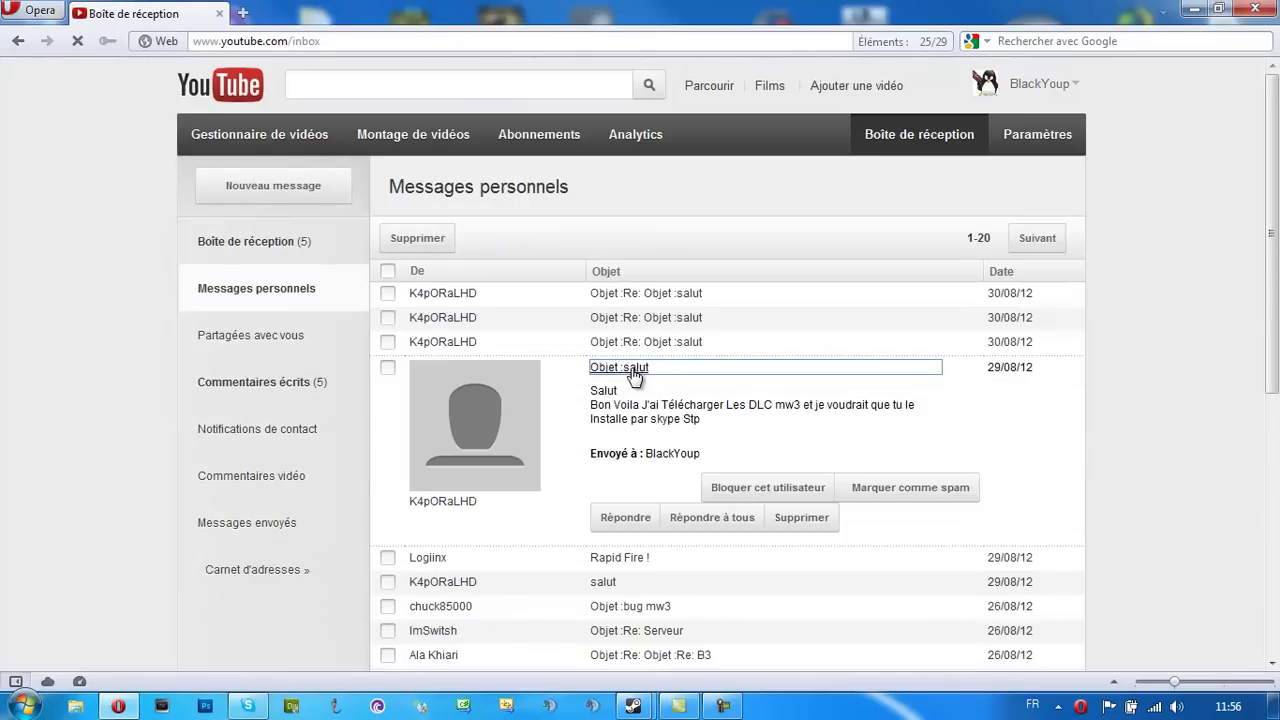
{"action": "left_click_drag", "start_coordinate": [588, 410], "coordinate": [722, 412]}
{"action": "left_click", "coordinate": [722, 412]}
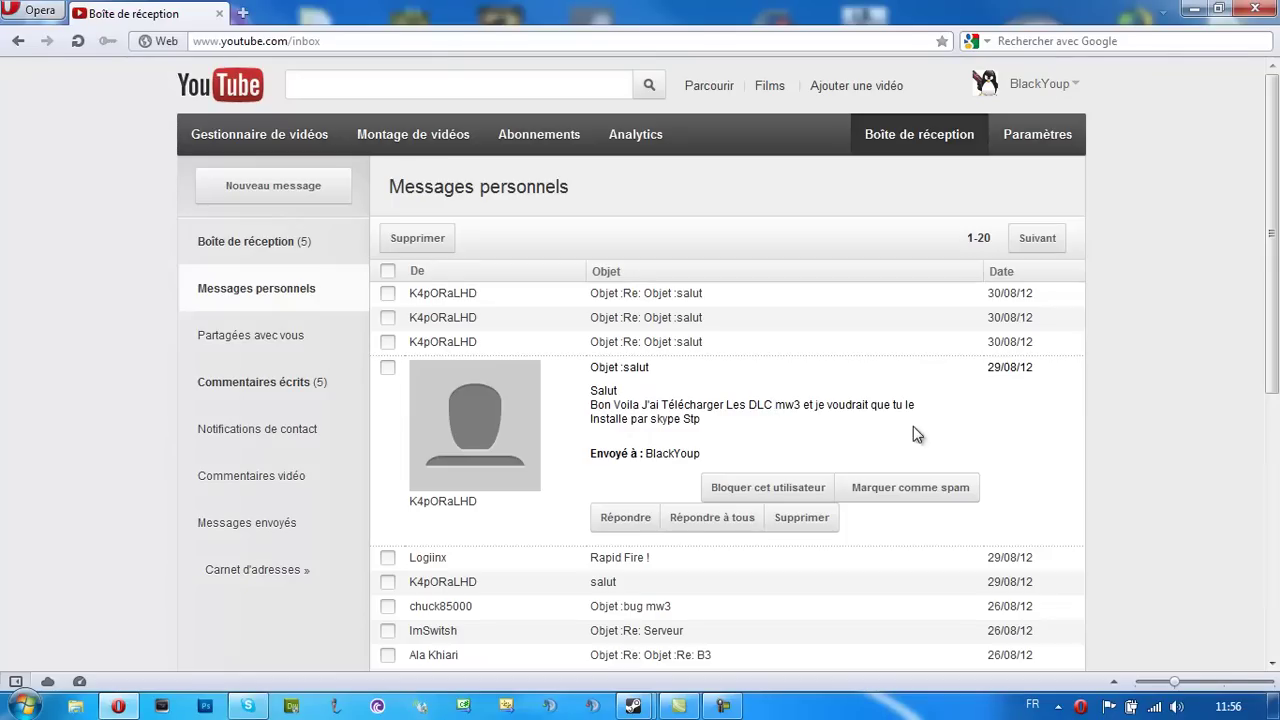
{"action": "left_click_drag", "start_coordinate": [704, 420], "coordinate": [649, 423]}
{"action": "left_click", "coordinate": [744, 429]}
Expand the three 30/08 messages to read them, then close Opera
{"action": "left_click", "coordinate": [651, 343]}
{"action": "left_click", "coordinate": [665, 318]}
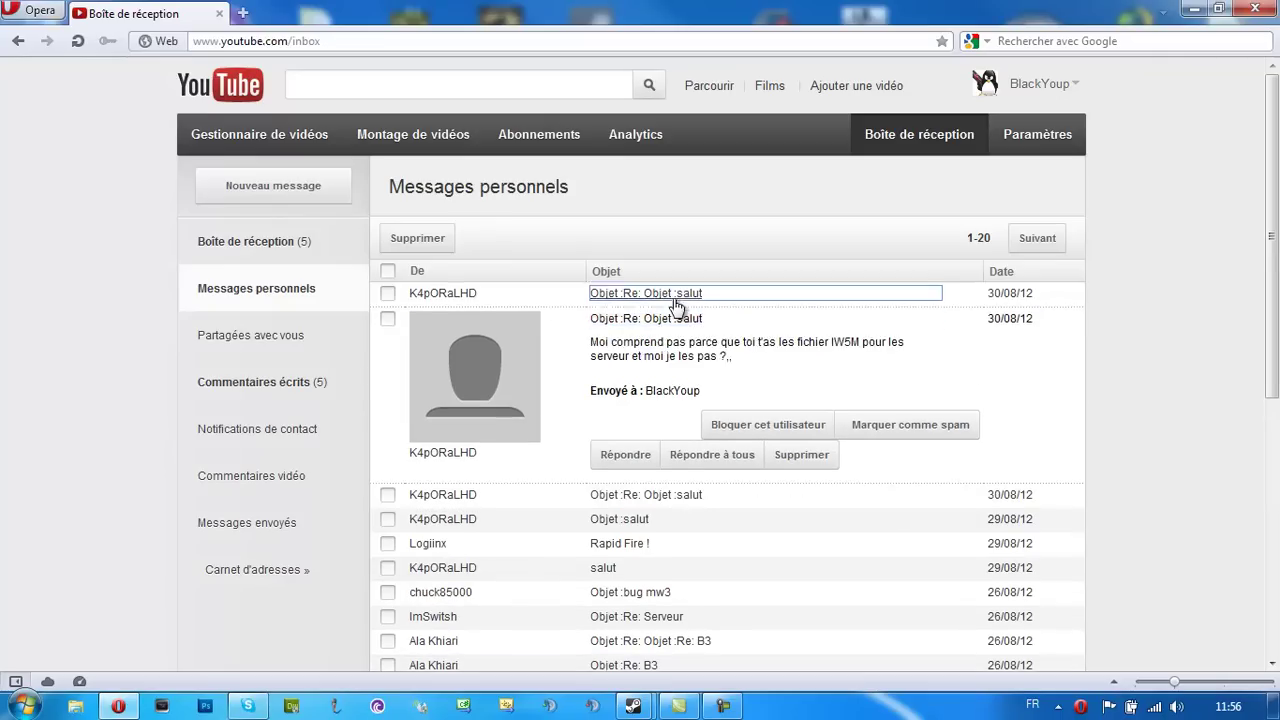
{"action": "left_click", "coordinate": [674, 300]}
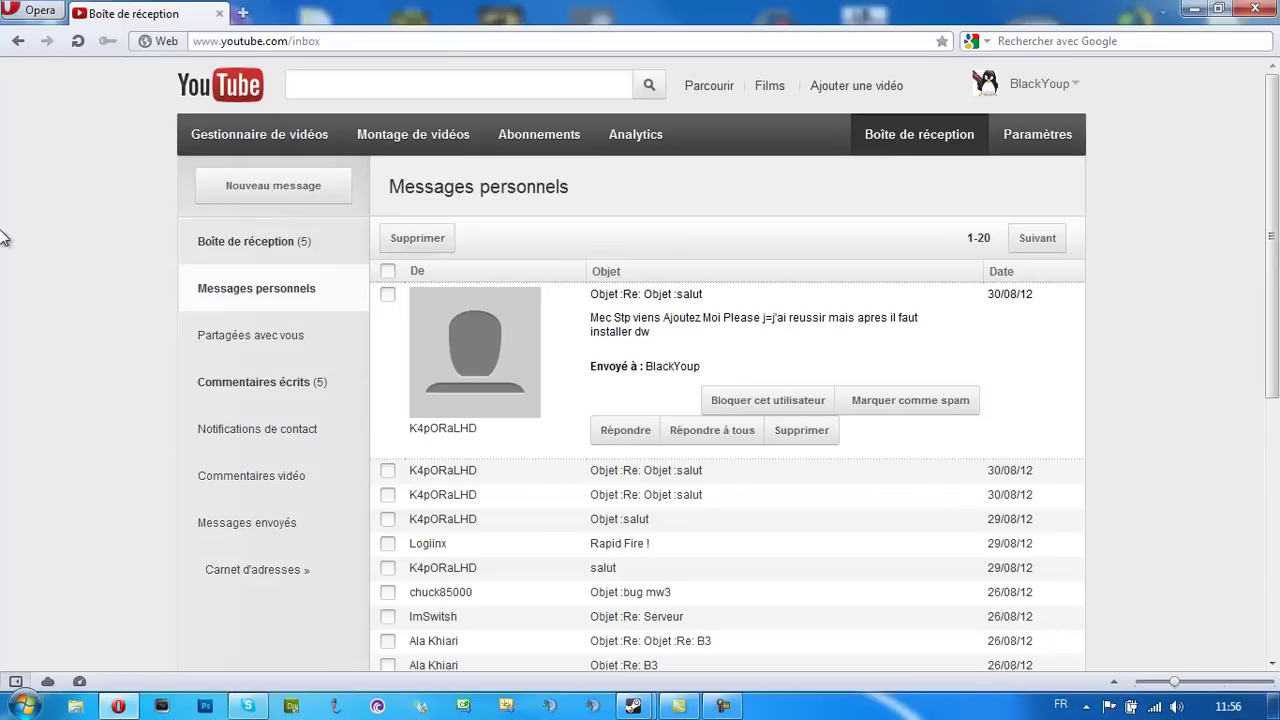
{"action": "left_click", "coordinate": [1256, 9]}
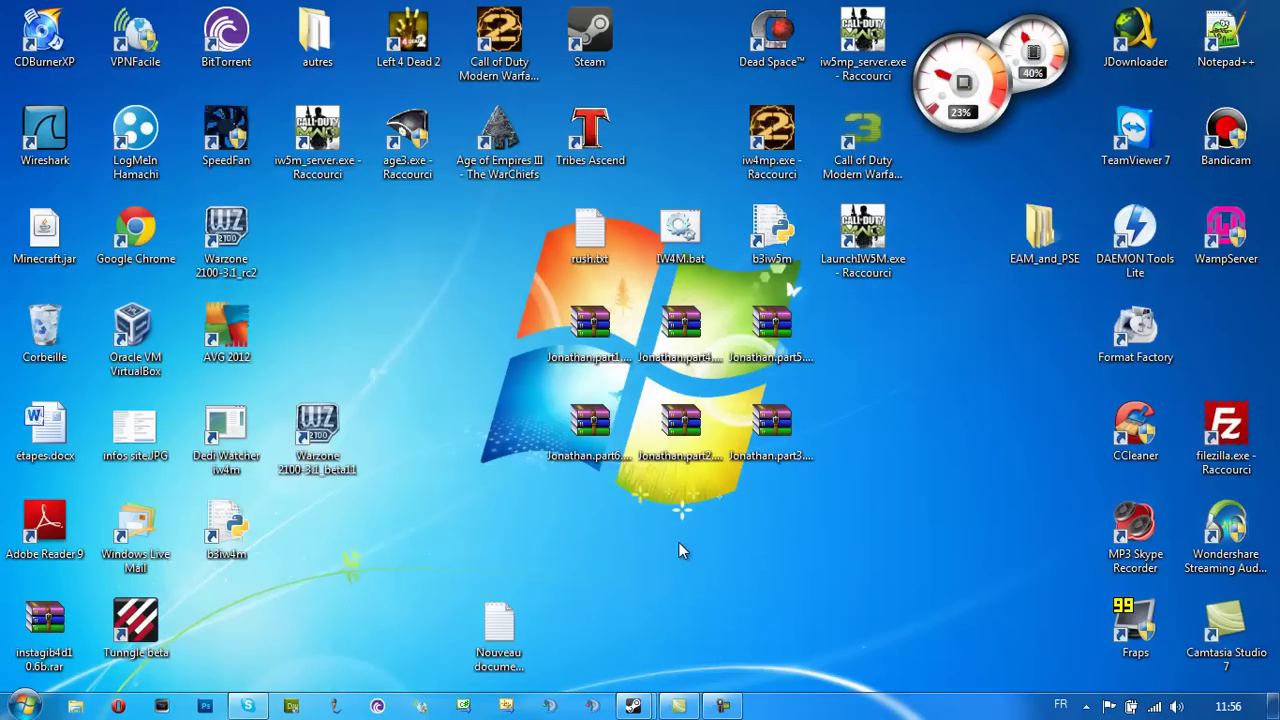